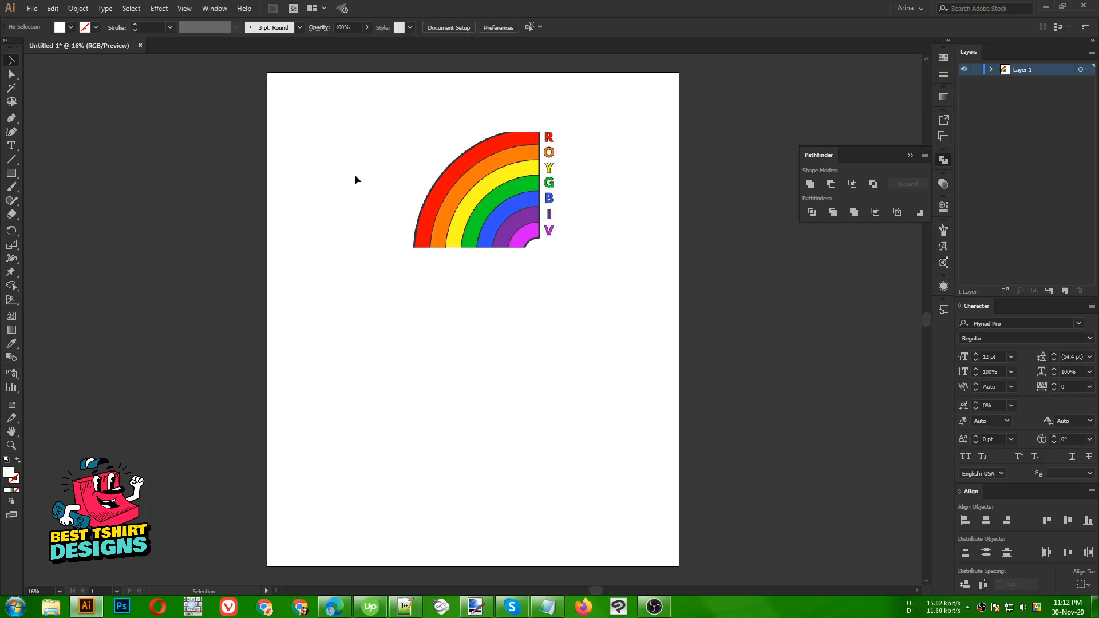
{"action": "left_click_drag", "start_coordinate": [369, 153], "coordinate": [640, 407]}
{"action": "left_click", "coordinate": [542, 333]}
{"action": "left_click_drag", "start_coordinate": [333, 137], "coordinate": [556, 397]}
{"action": "left_click", "coordinate": [531, 389]}
Examine the rainbow colors reference image in the browser alongside the swatches available in Illustrator.
{"action": "left_click", "coordinate": [334, 606]}
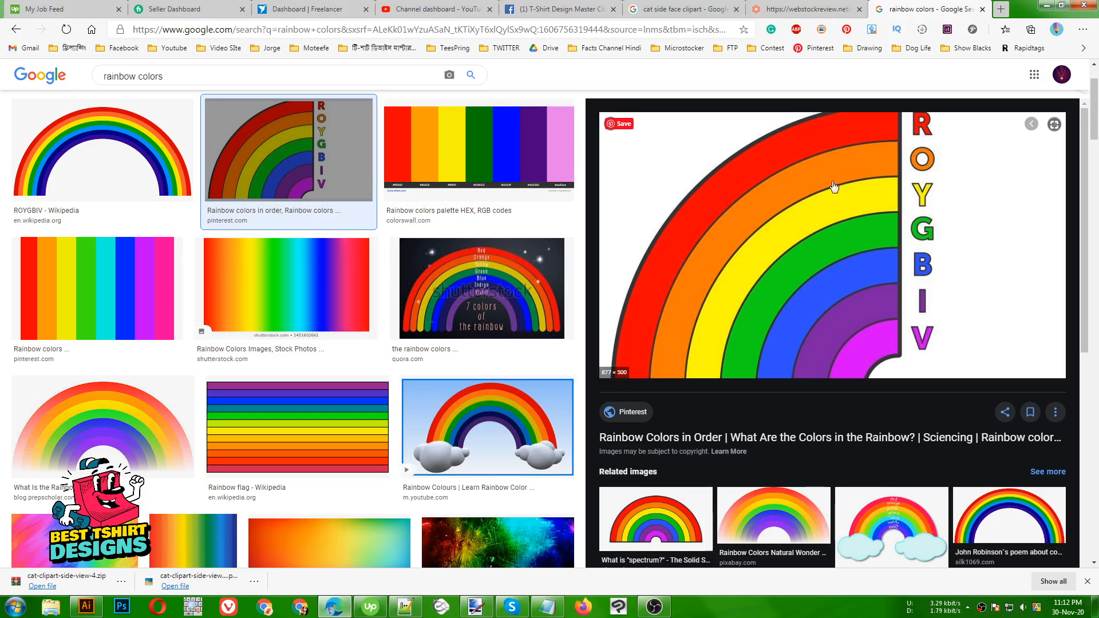
{"action": "left_click", "coordinate": [86, 606]}
{"action": "left_click", "coordinate": [943, 58]}
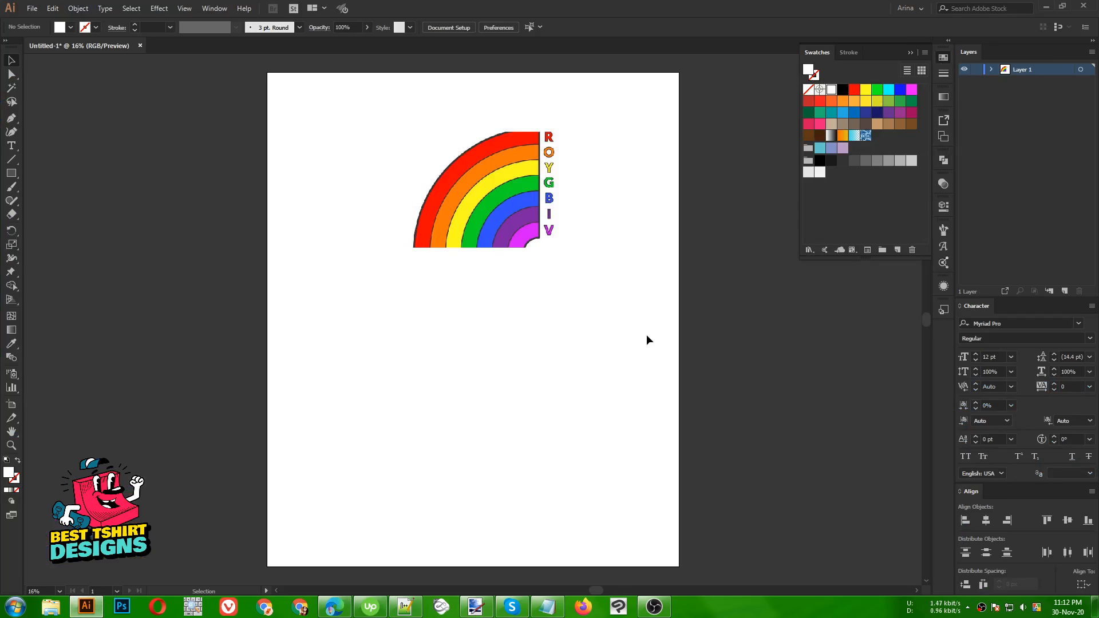
{"action": "left_click", "coordinate": [335, 607]}
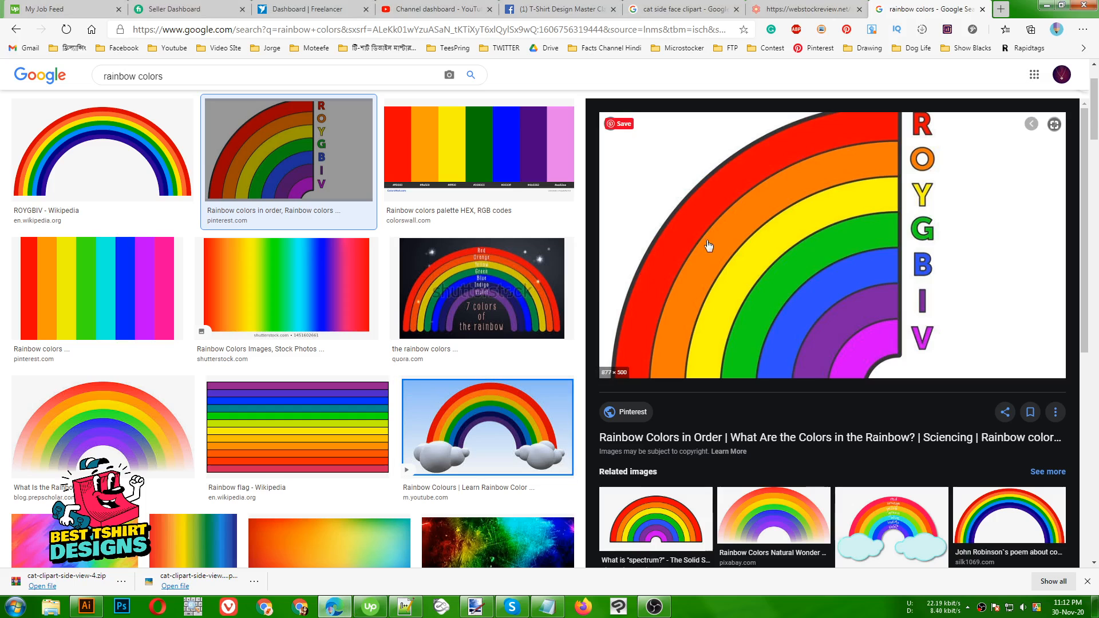
Examine the side-view cat clipart and its related images on the WebStockReview download page.
{"action": "left_click", "coordinate": [806, 5]}
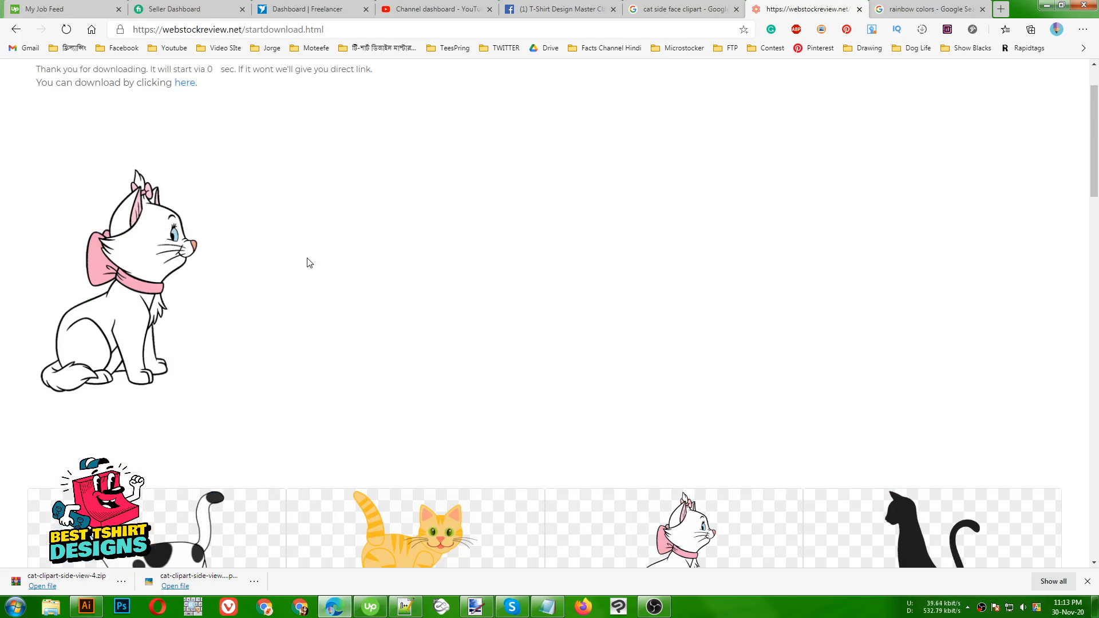
{"action": "scroll", "coordinate": [281, 256], "scroll_direction": "up", "scroll_amount": 2}
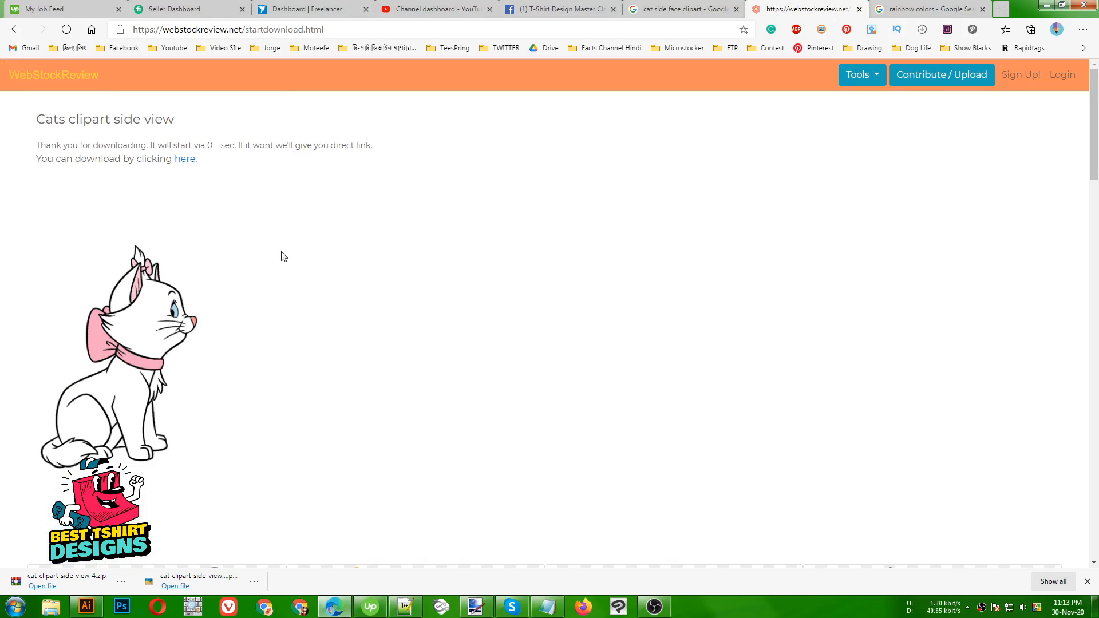
{"action": "scroll", "coordinate": [268, 285], "scroll_direction": "down", "scroll_amount": 1}
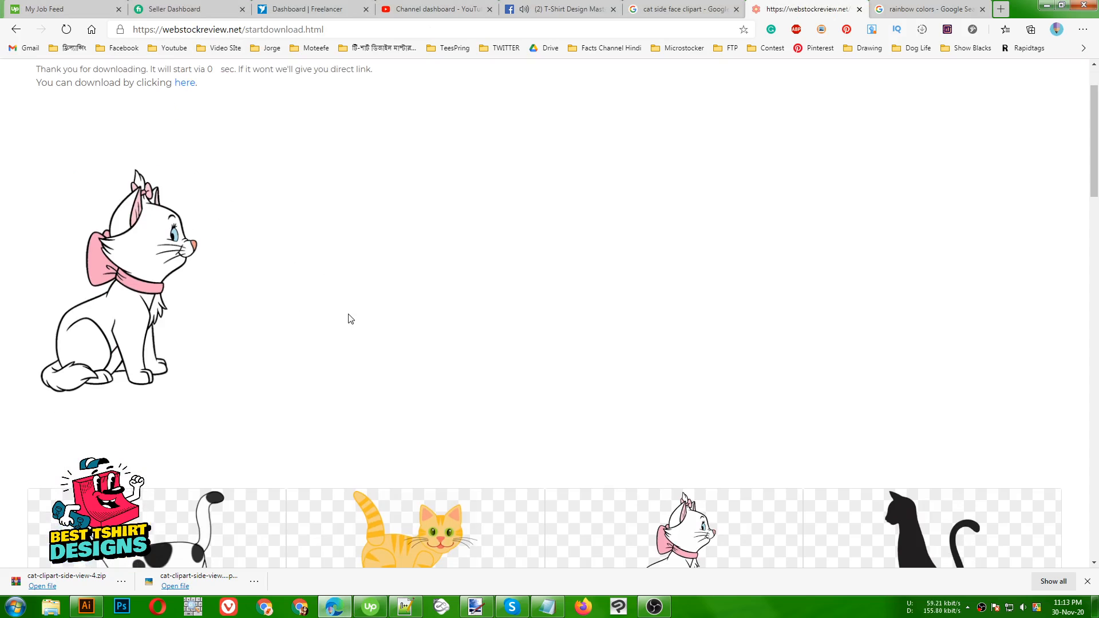
{"action": "scroll", "coordinate": [337, 307], "scroll_direction": "down", "scroll_amount": 7}
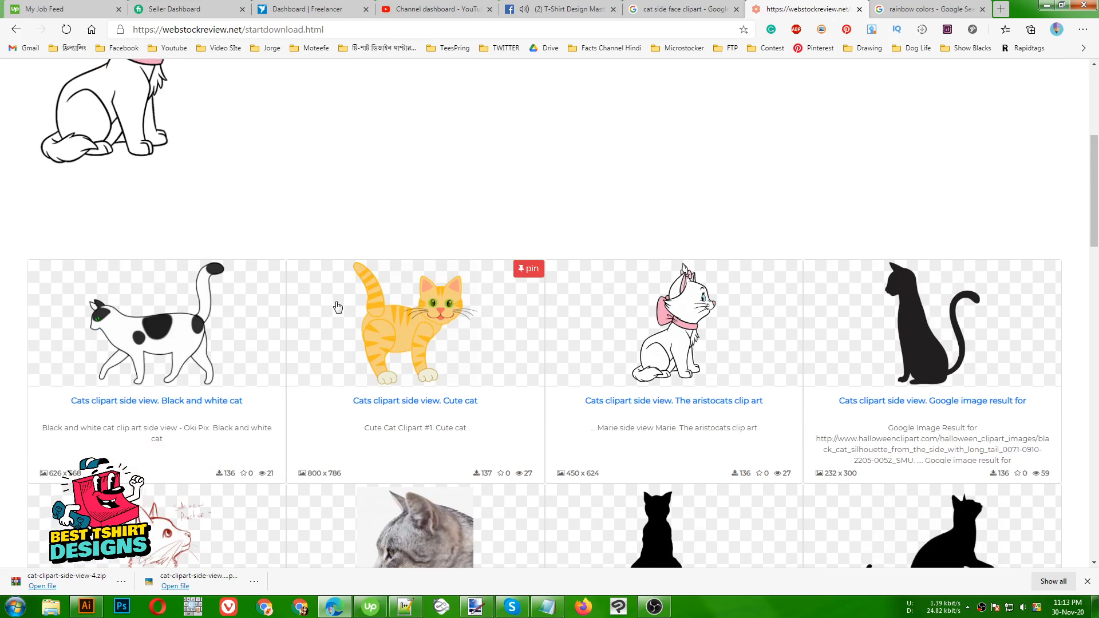
{"action": "scroll", "coordinate": [336, 307], "scroll_direction": "down", "scroll_amount": 7}
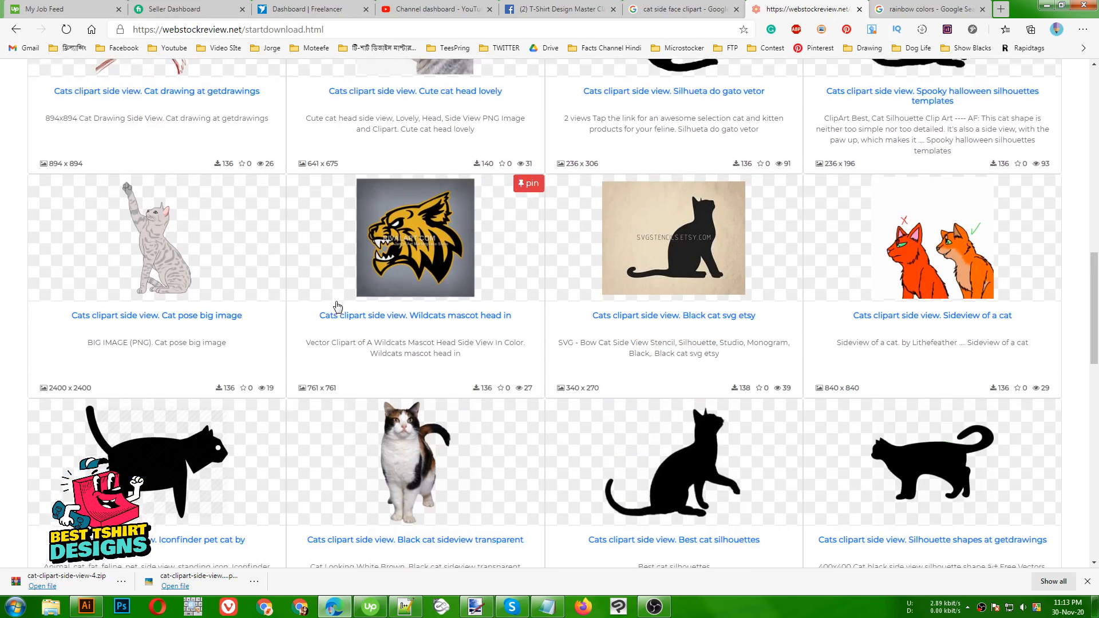
{"action": "scroll", "coordinate": [336, 307], "scroll_direction": "up", "scroll_amount": 14}
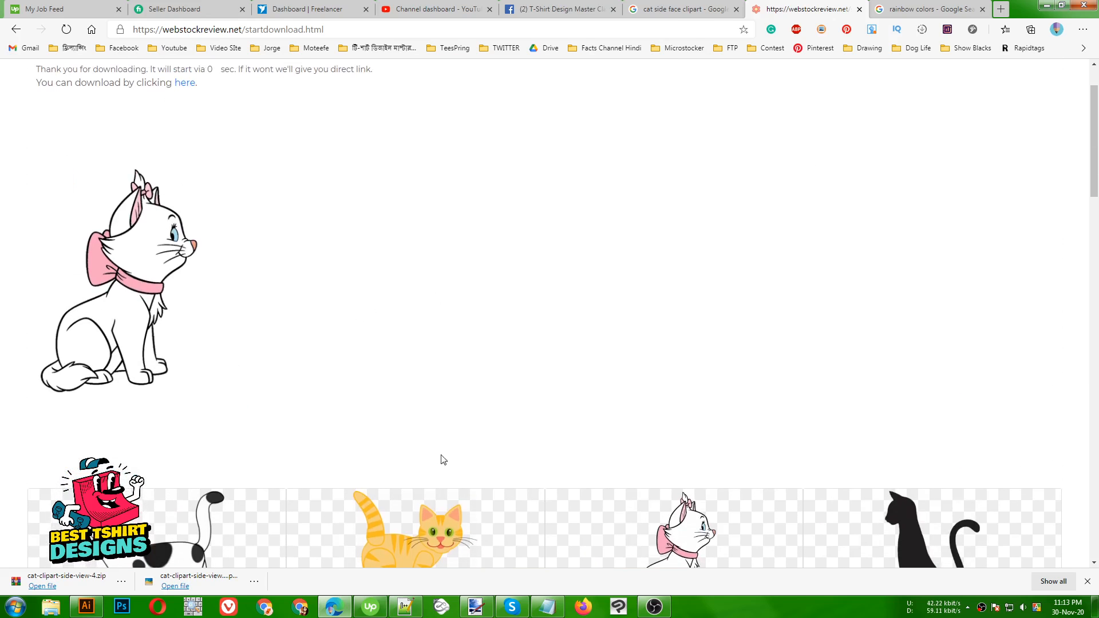
Switch to paint.net and clear the area surrounding the cat using the Magic Wand.
{"action": "left_click", "coordinate": [477, 608]}
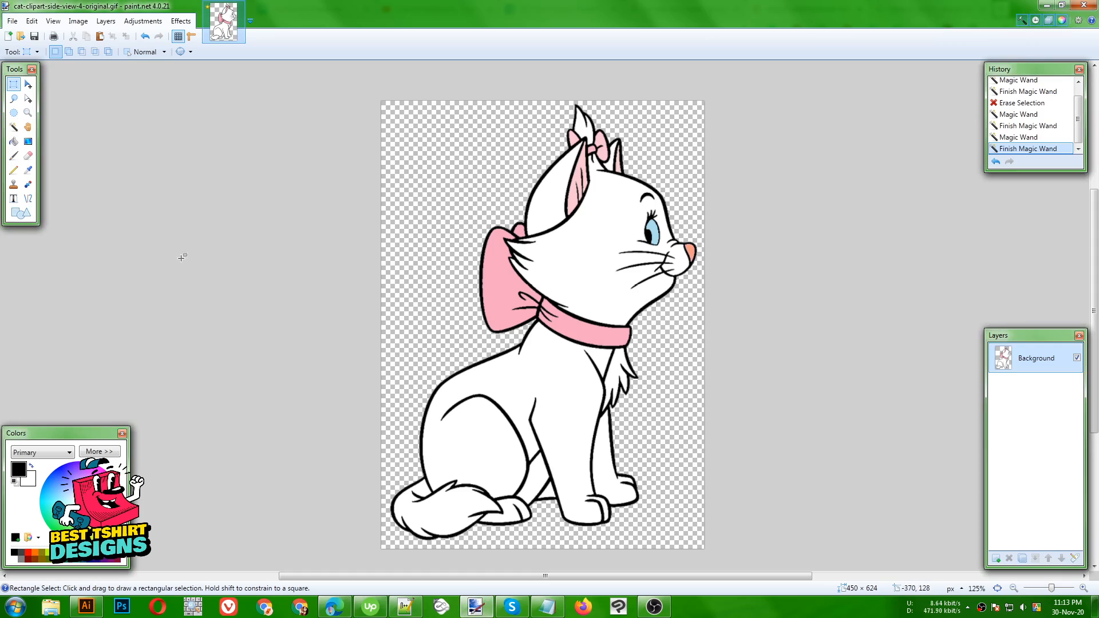
{"action": "left_click", "coordinate": [14, 127]}
{"action": "left_click", "coordinate": [409, 215]}
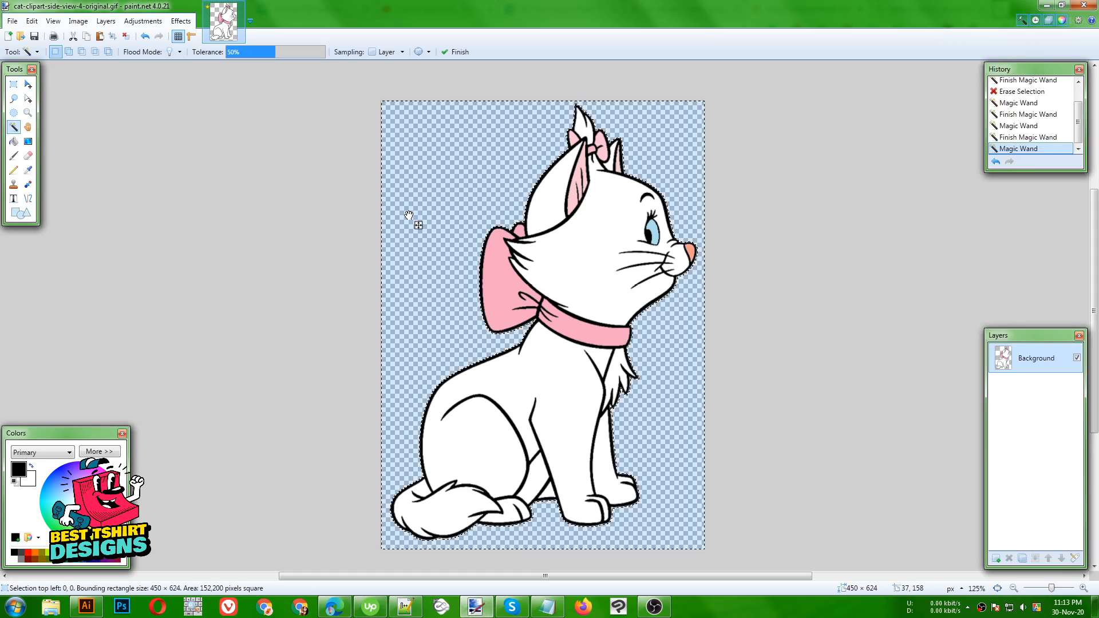
{"action": "key", "text": "Delete"}
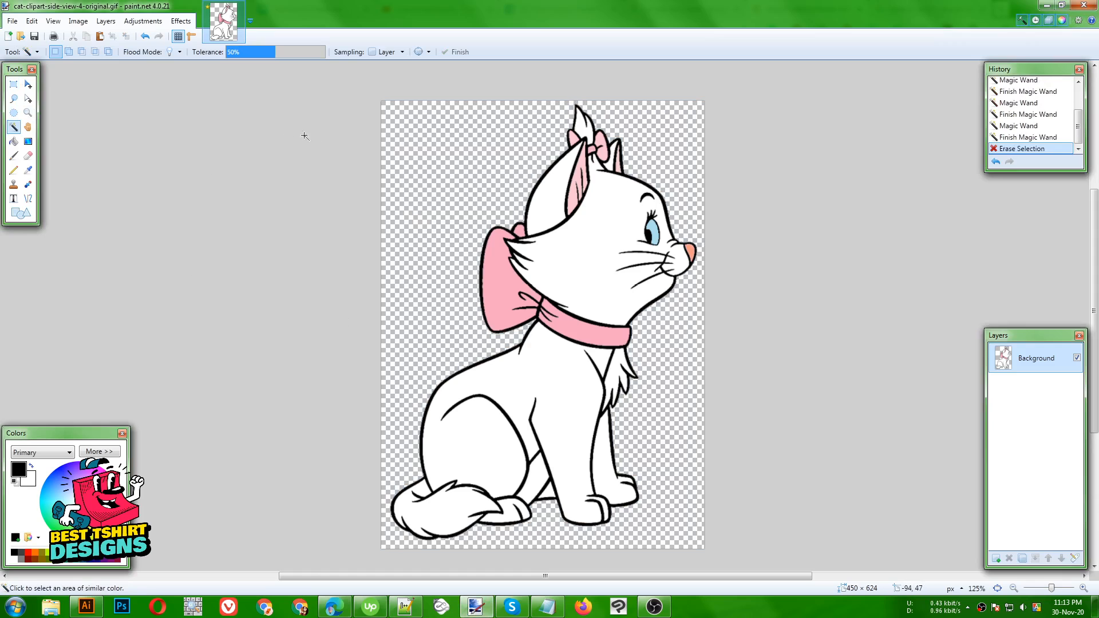
Open the OSD hotkey window and move it clear of the cat drawing.
{"action": "left_click", "coordinate": [193, 607]}
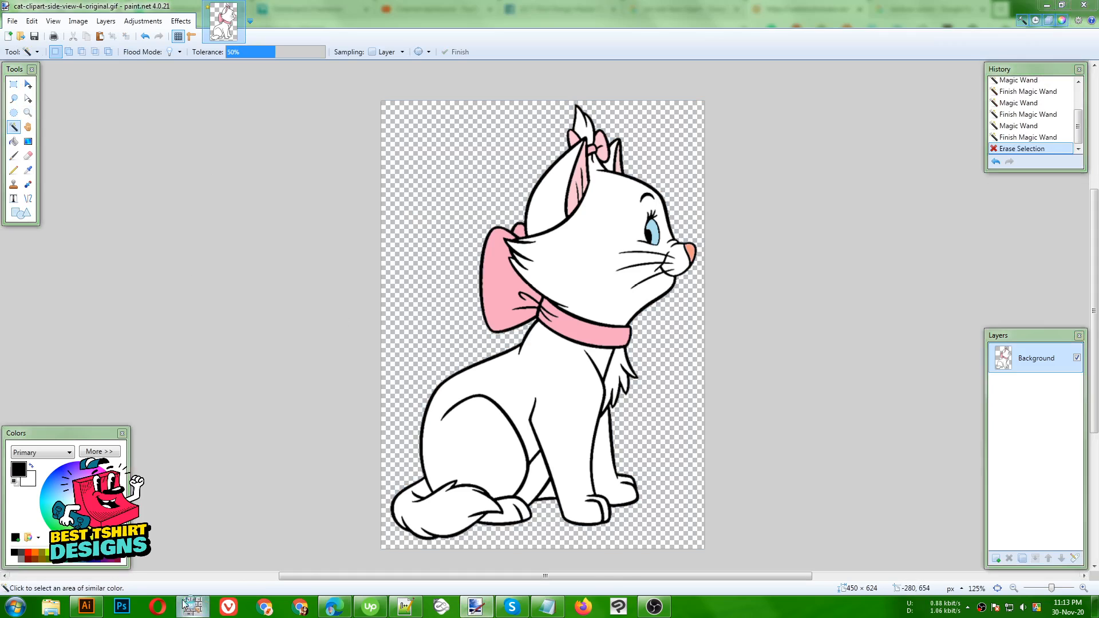
{"action": "left_click_drag", "start_coordinate": [790, 524], "coordinate": [850, 517]}
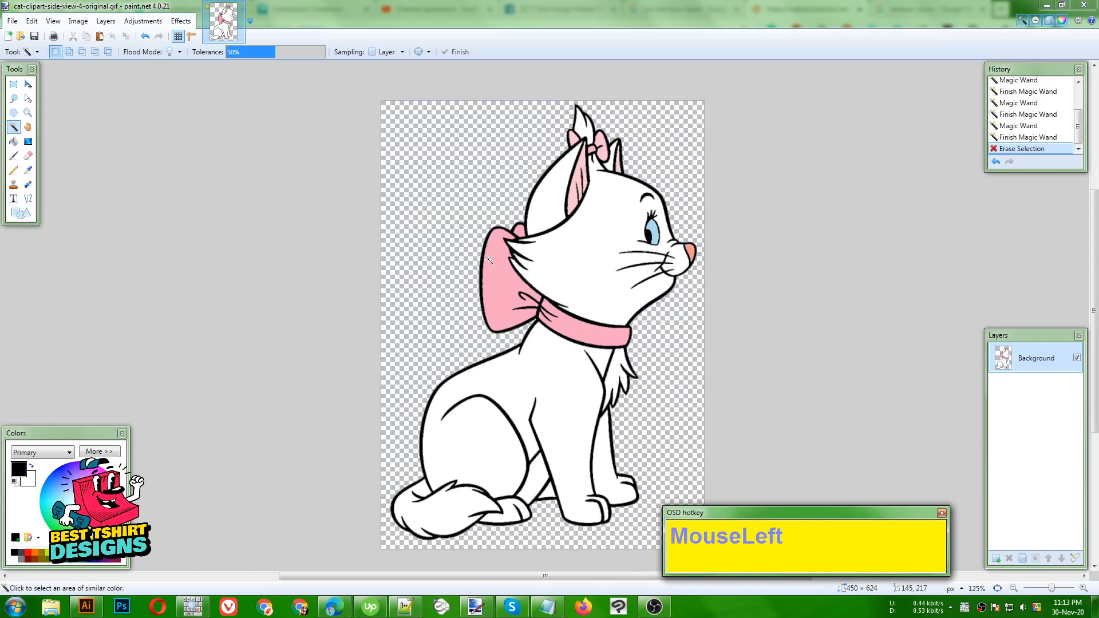
Select the area outside the cat with the Magic Wand once more and erase it.
{"action": "left_click", "coordinate": [418, 200]}
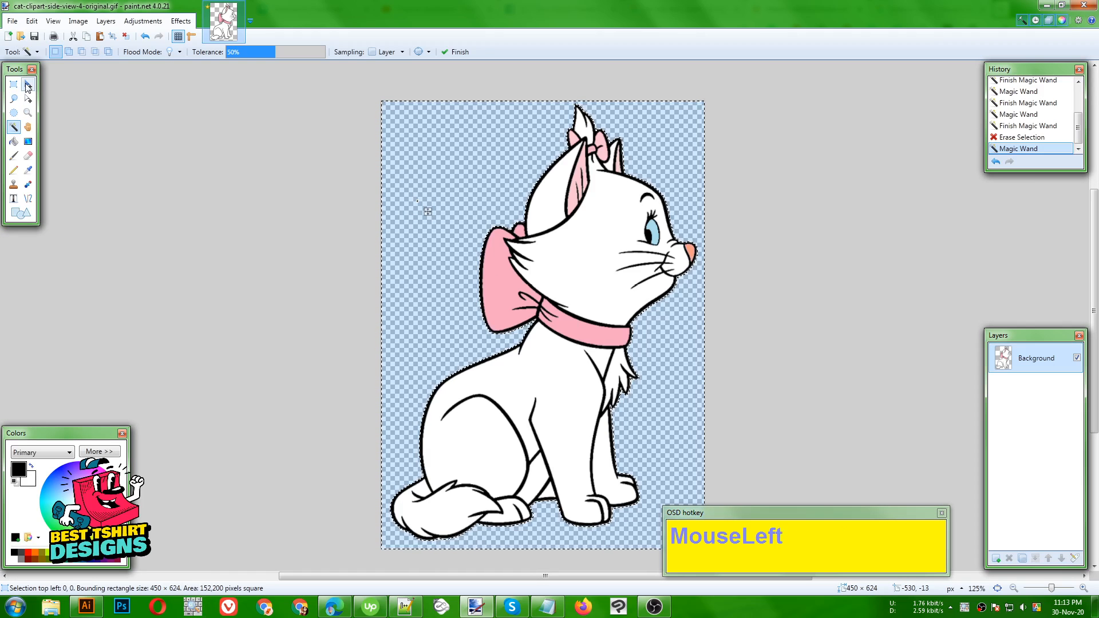
{"action": "left_click_drag", "start_coordinate": [327, 252], "coordinate": [198, 251]}
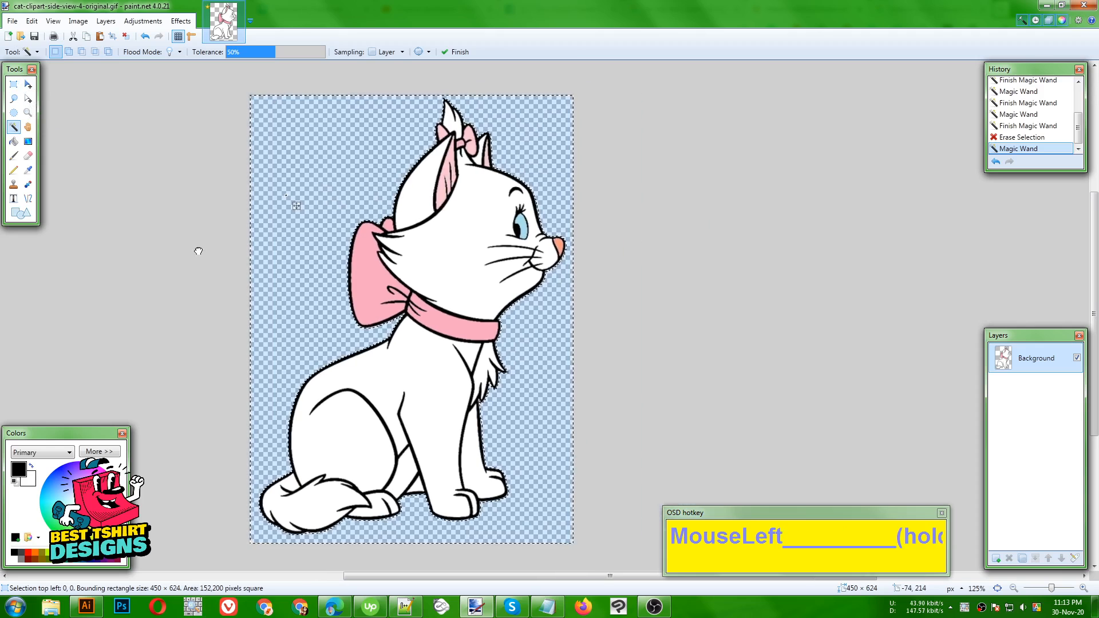
{"action": "key", "text": "Delete"}
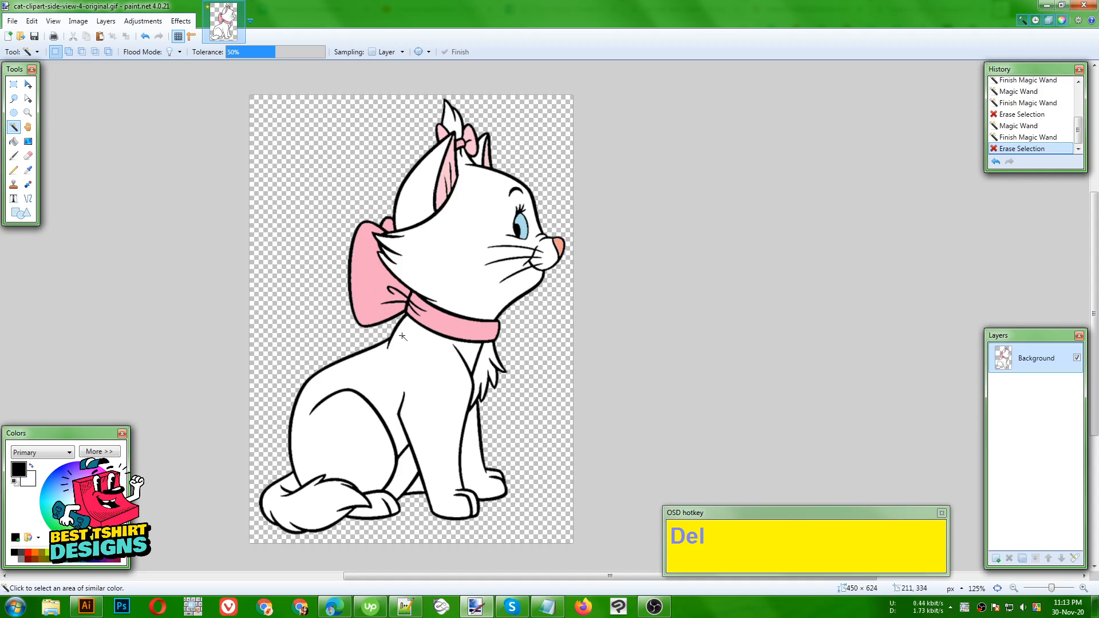
Select the cat's black outline with the Magic Wand, adding the eyebrow, eyelashes and eye edge to the selection.
{"action": "left_click", "coordinate": [437, 211]}
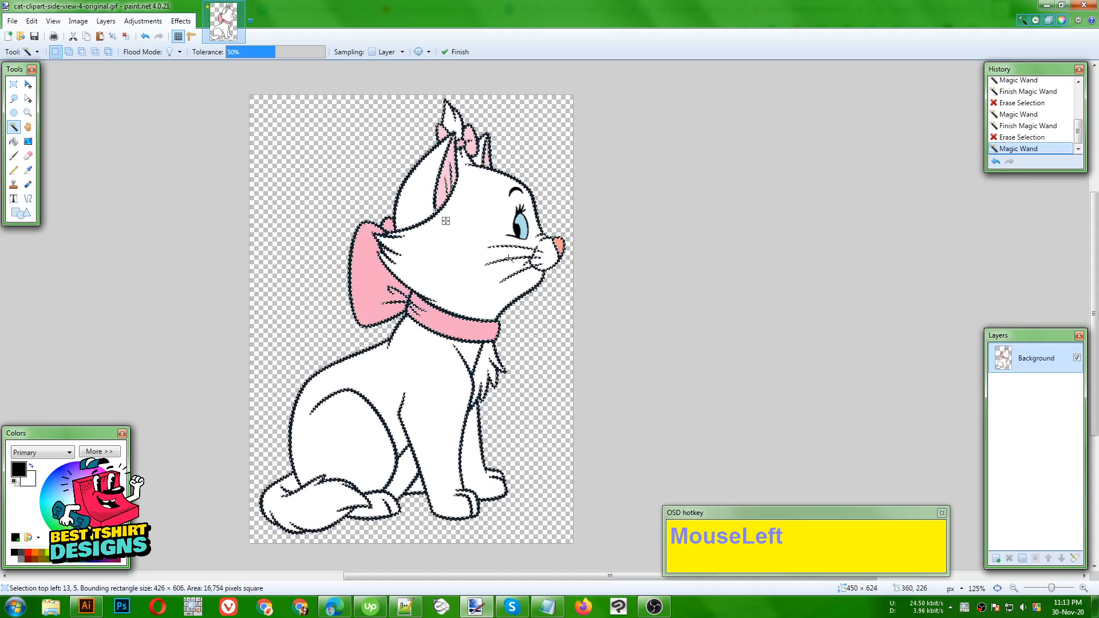
{"action": "scroll", "coordinate": [550, 215], "scroll_direction": "up", "scroll_amount": 5, "text": "ctrl"}
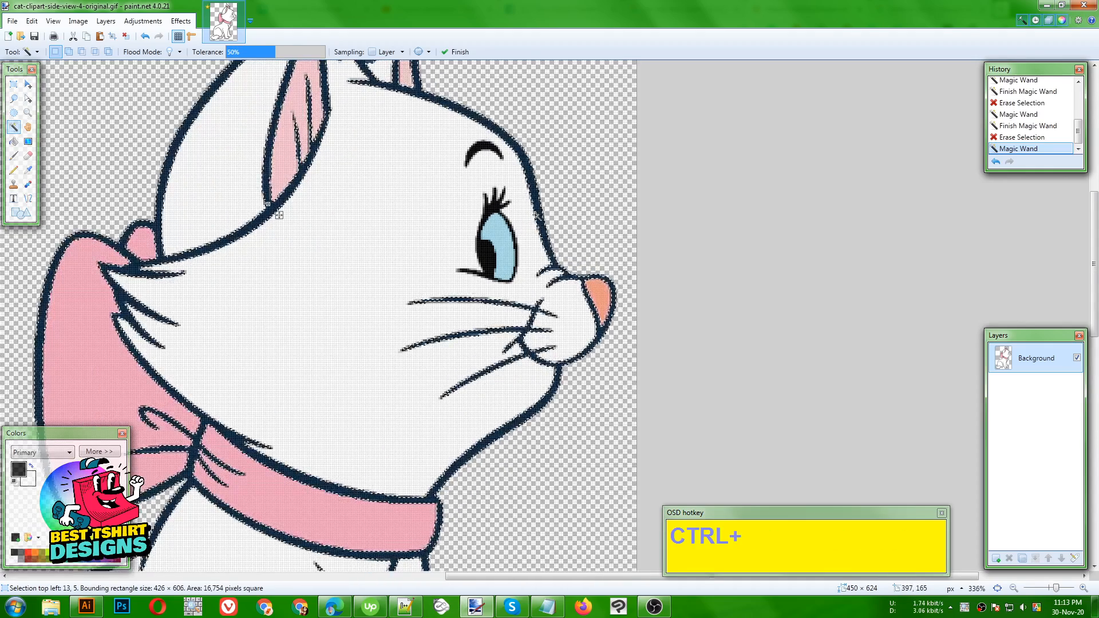
{"action": "left_click", "coordinate": [488, 150], "text": "ctrl"}
{"action": "left_click", "coordinate": [492, 207], "text": "ctrl"}
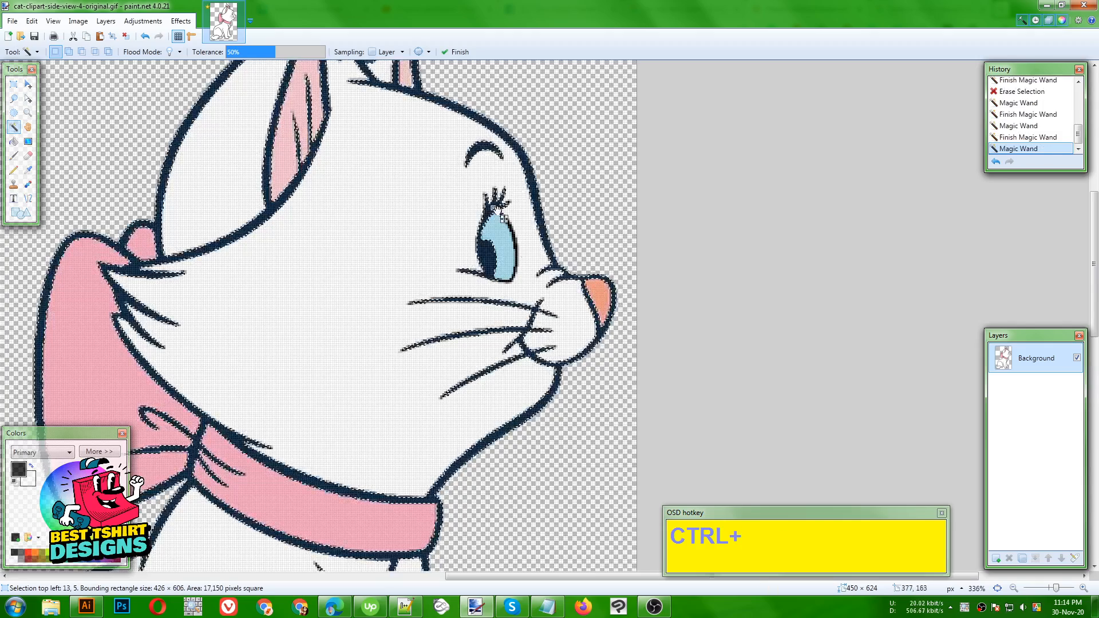
{"action": "scroll", "coordinate": [516, 253], "scroll_direction": "up", "scroll_amount": 3, "text": "ctrl"}
{"action": "left_click", "coordinate": [516, 233], "text": "ctrl"}
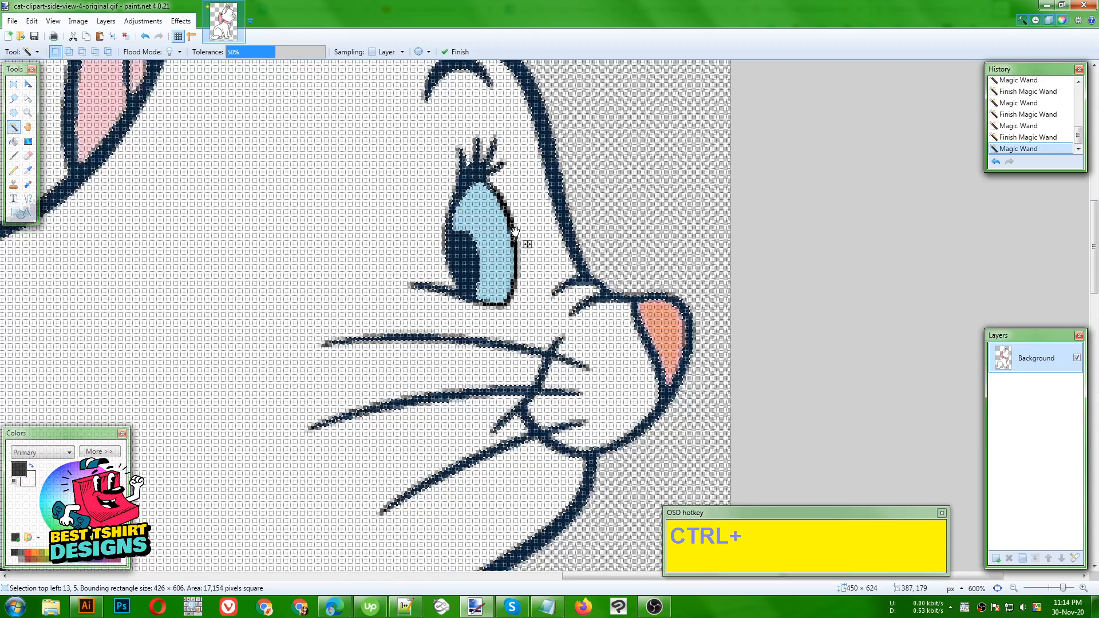
{"action": "scroll", "coordinate": [493, 220], "scroll_direction": "down", "scroll_amount": 2, "text": "ctrl"}
{"action": "scroll", "coordinate": [493, 220], "scroll_direction": "down", "scroll_amount": 3, "text": "ctrl"}
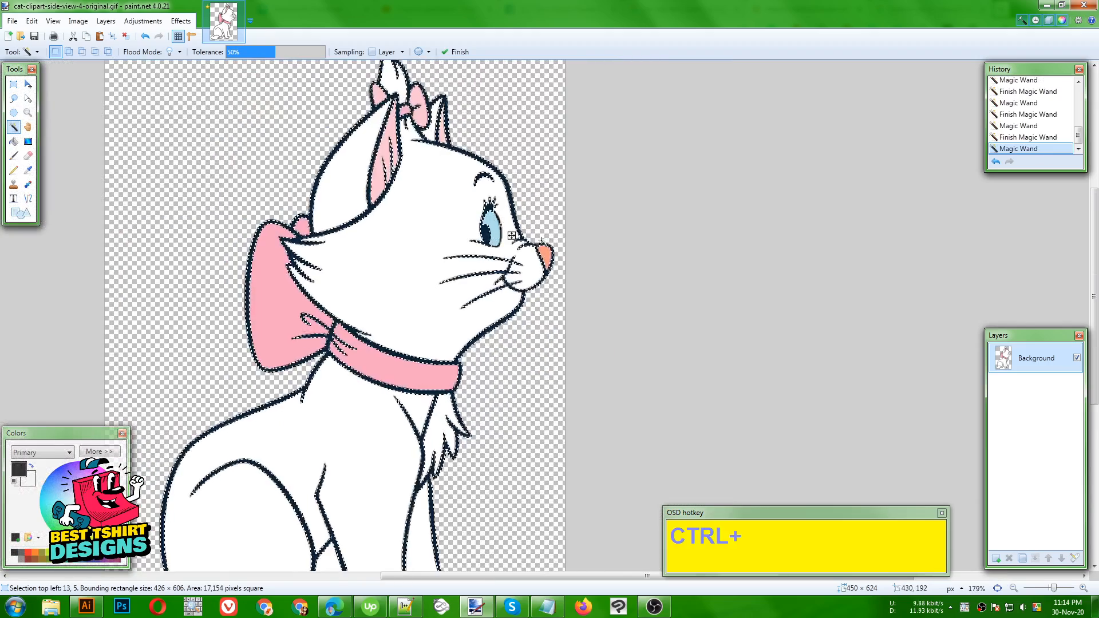
Erase the white fills of the cat's face and the outer part of the near ear with the Magic Wand.
{"action": "left_click", "coordinate": [414, 236]}
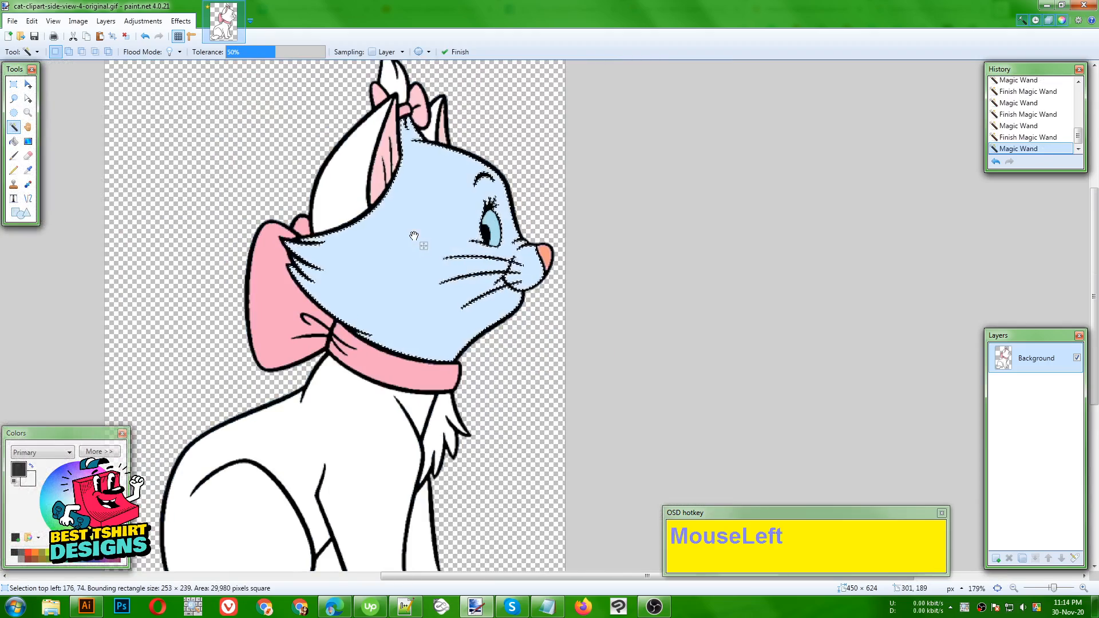
{"action": "key", "text": "Delete"}
{"action": "left_click", "coordinate": [341, 194]}
{"action": "key", "text": "Delete"}
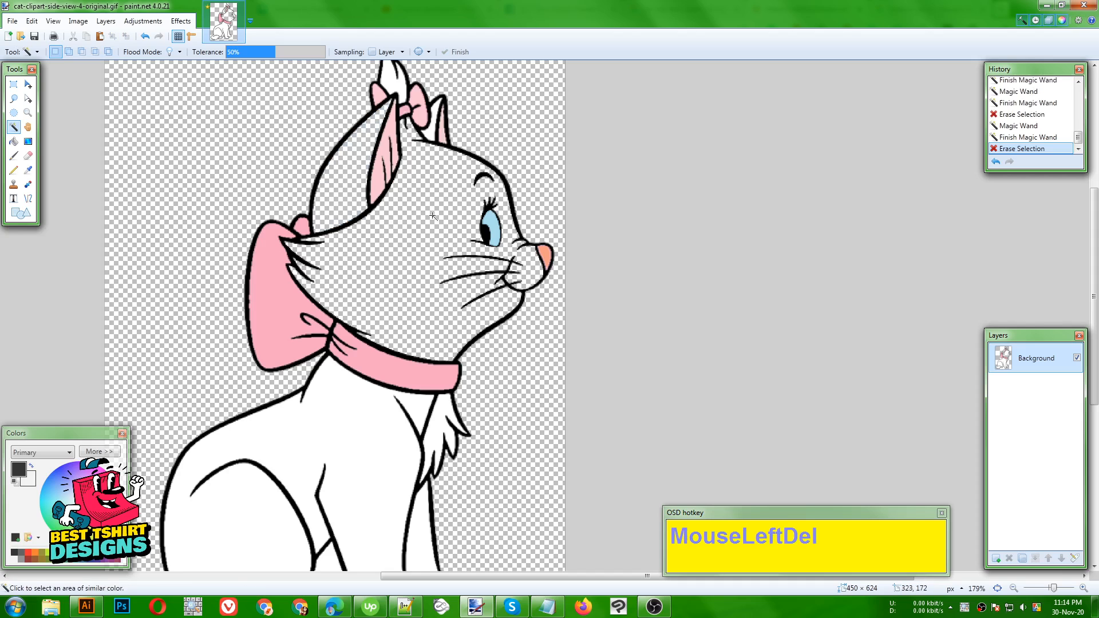
Erase the pink fills of the large neck bow, the collar and the small loop behind the neck.
{"action": "left_click", "coordinate": [286, 306]}
{"action": "key", "text": "Delete"}
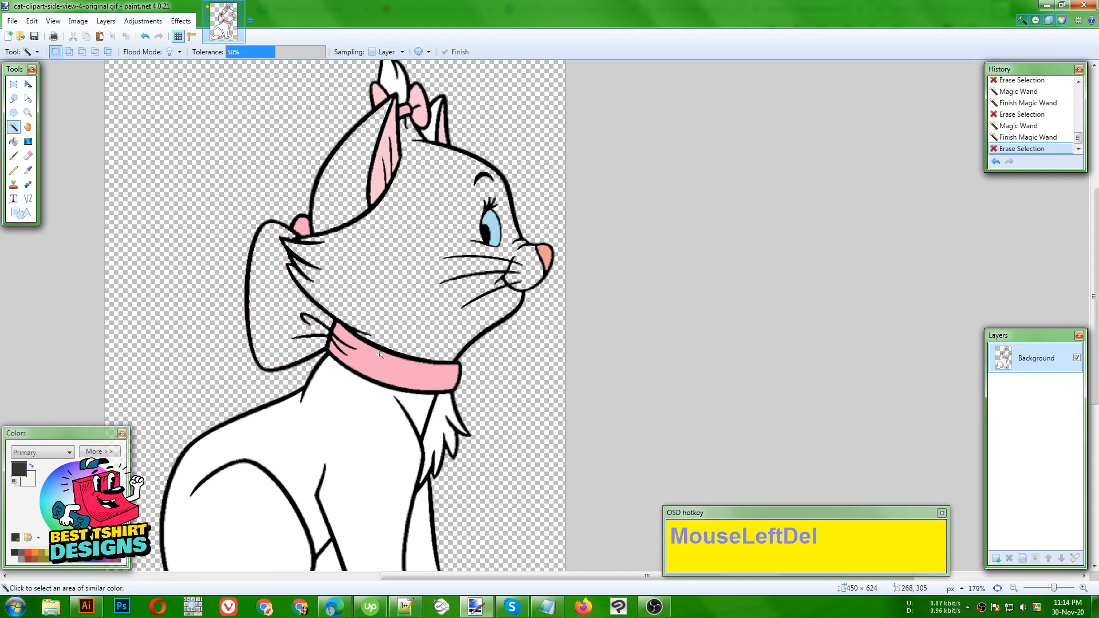
{"action": "left_click", "coordinate": [385, 362]}
{"action": "key", "text": "Delete"}
{"action": "left_click", "coordinate": [305, 227]}
{"action": "key", "text": "Delete"}
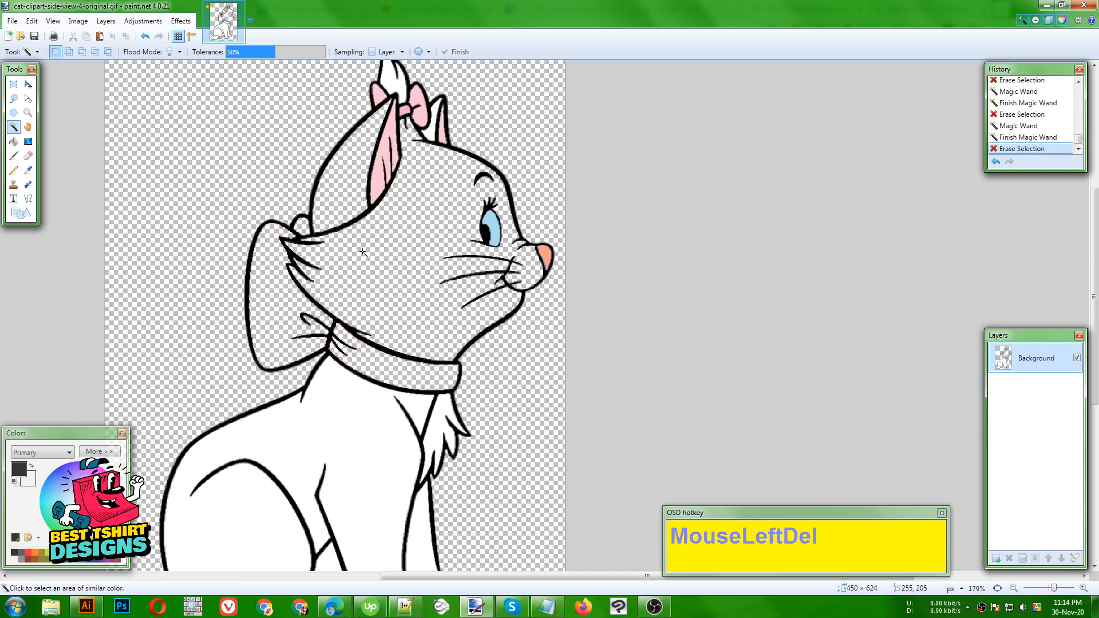
Erase the near ear's pink interior, the head bow's front loop, and the pink and white fills of the far ear.
{"action": "left_click", "coordinate": [388, 156]}
{"action": "key", "text": "Delete"}
{"action": "left_click", "coordinate": [432, 112]}
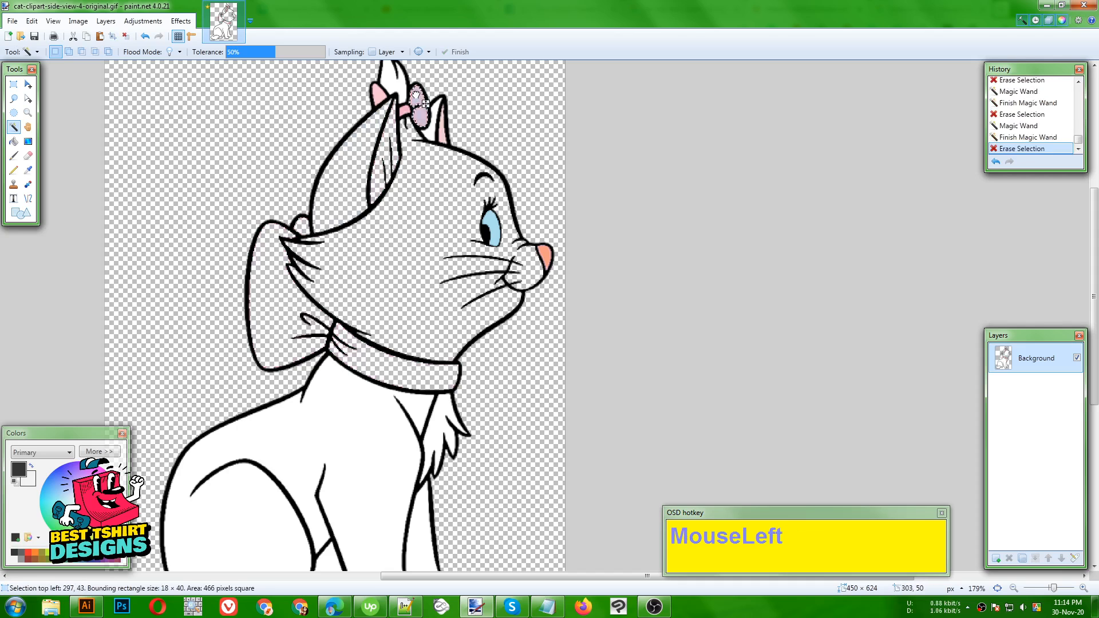
{"action": "key", "text": "Delete"}
{"action": "left_click", "coordinate": [441, 130]}
{"action": "key", "text": "Delete"}
{"action": "left_click", "coordinate": [430, 123]}
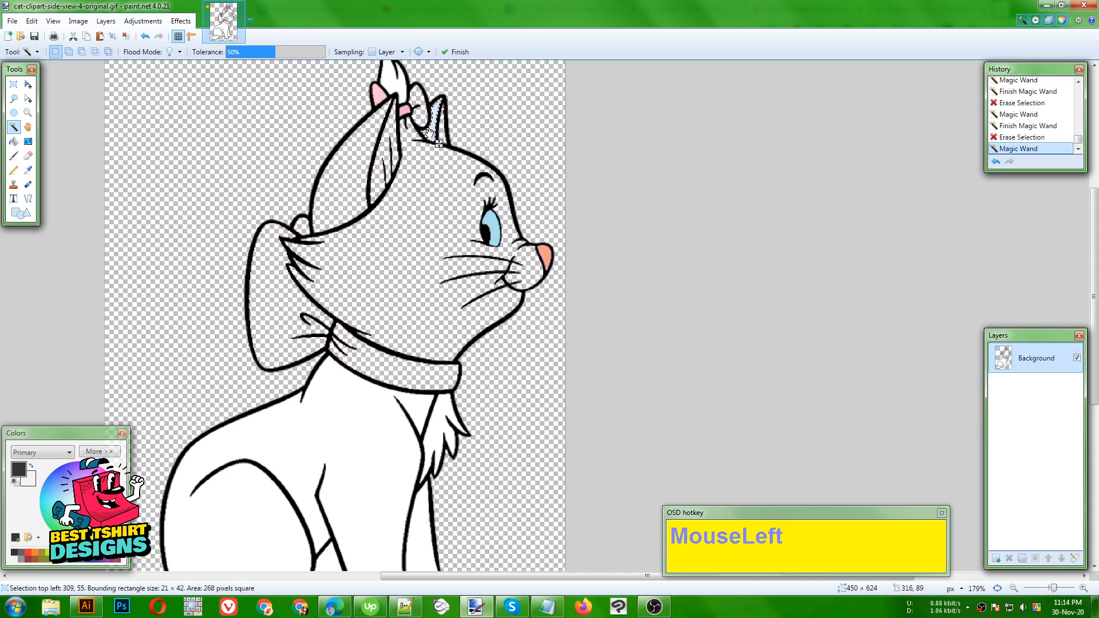
{"action": "key", "text": "Delete"}
Erase the fills of the head bow's knot, the hair tuft above it and the bow's rear loop.
{"action": "left_click", "coordinate": [412, 120]}
{"action": "key", "text": "Delete"}
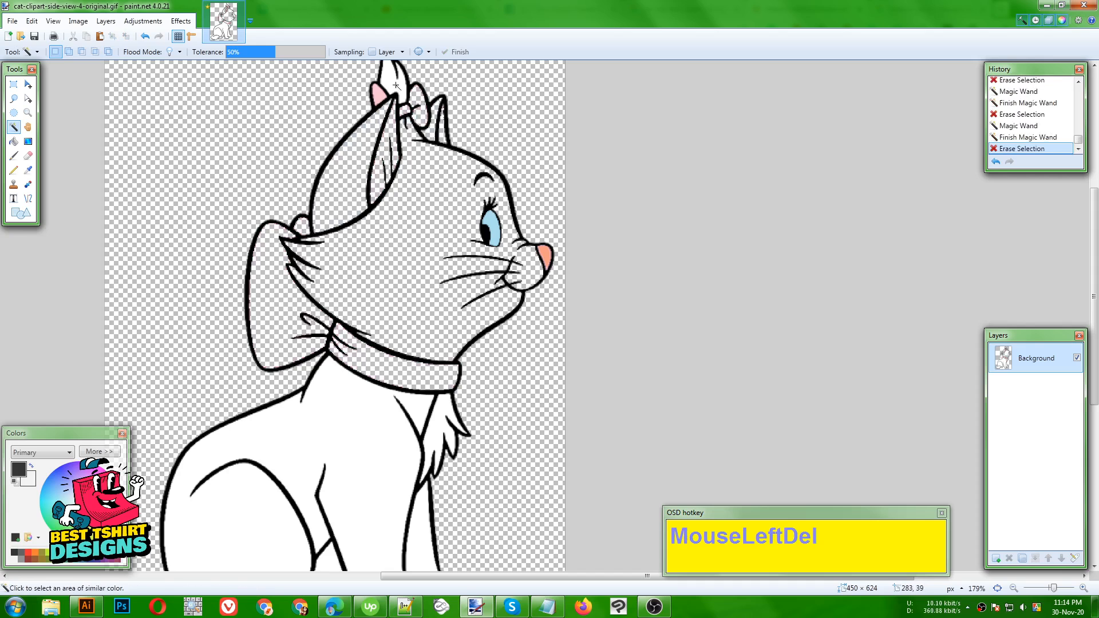
{"action": "left_click", "coordinate": [396, 85]}
{"action": "key", "text": "Delete"}
{"action": "left_click", "coordinate": [379, 94]}
{"action": "key", "text": "Delete"}
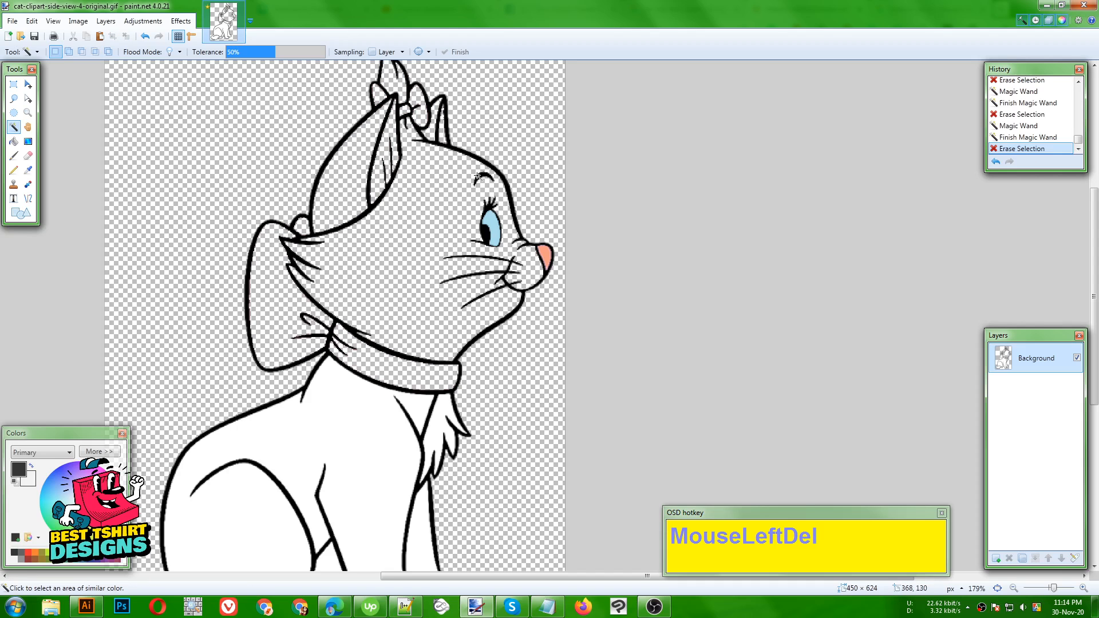
Erase the blue fill of the cat's eye and the orange fill of its nose.
{"action": "left_click", "coordinate": [493, 219]}
{"action": "key", "text": "Delete"}
{"action": "left_click", "coordinate": [549, 254]}
{"action": "key", "text": "Delete"}
Erase the white fills of the cat's body and its far front leg.
{"action": "scroll", "coordinate": [569, 258], "scroll_direction": "down", "scroll_amount": 5}
{"action": "scroll", "coordinate": [485, 301], "scroll_direction": "up", "scroll_amount": 1}
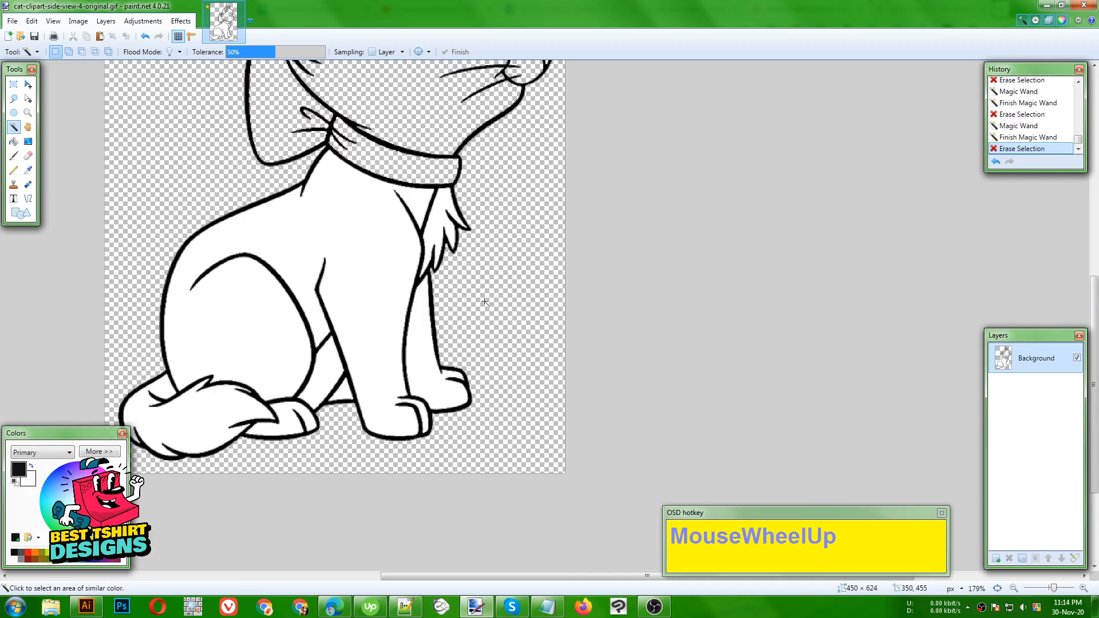
{"action": "left_click", "coordinate": [349, 275]}
{"action": "key", "text": "Delete"}
{"action": "left_click", "coordinate": [421, 338]}
{"action": "key", "text": "Delete"}
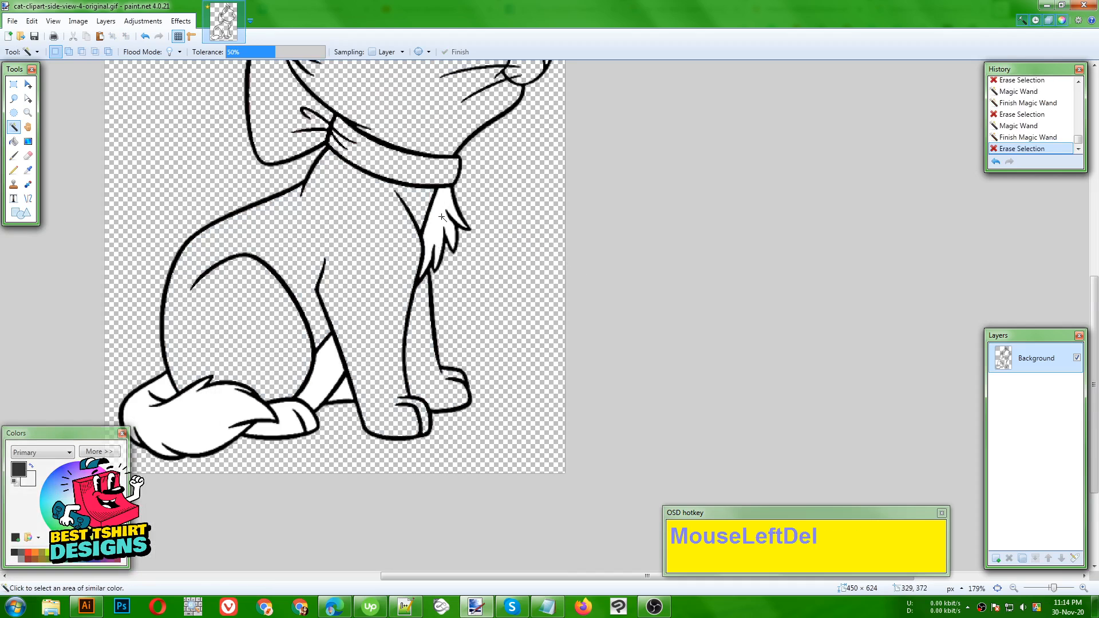
Erase the white fills of the chest fur and the area between the thigh and the front leg.
{"action": "left_click", "coordinate": [442, 217]}
{"action": "key", "text": "Delete"}
{"action": "left_click", "coordinate": [318, 386]}
{"action": "key", "text": "Delete"}
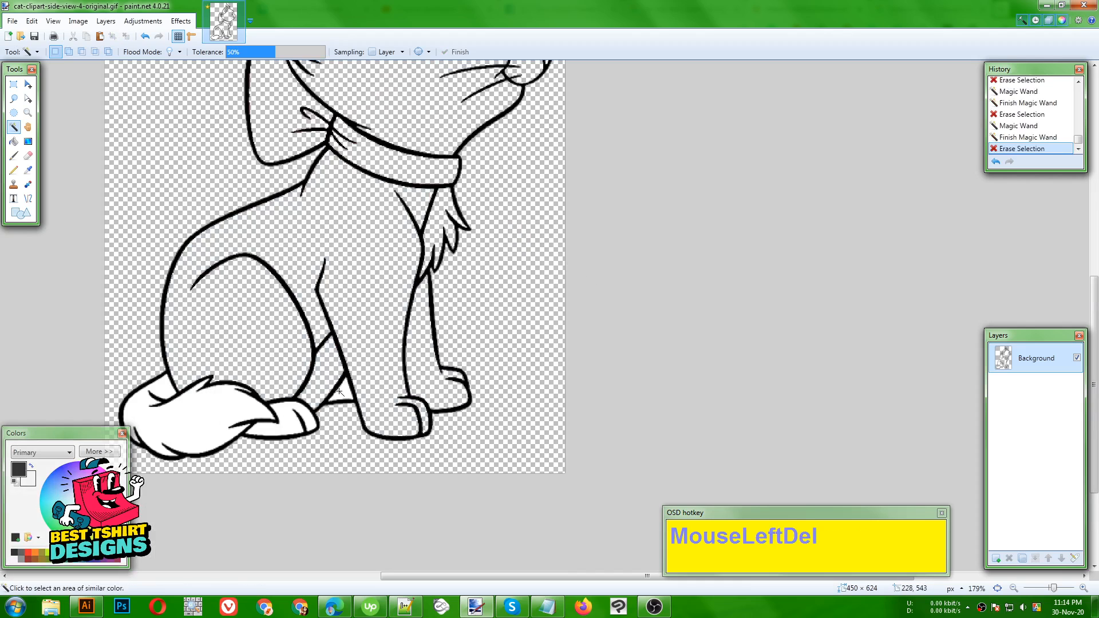
Erase the white fills of the cat's hind paw and its tail.
{"action": "left_click", "coordinate": [289, 422]}
{"action": "key", "text": "Delete"}
{"action": "left_click", "coordinate": [215, 417]}
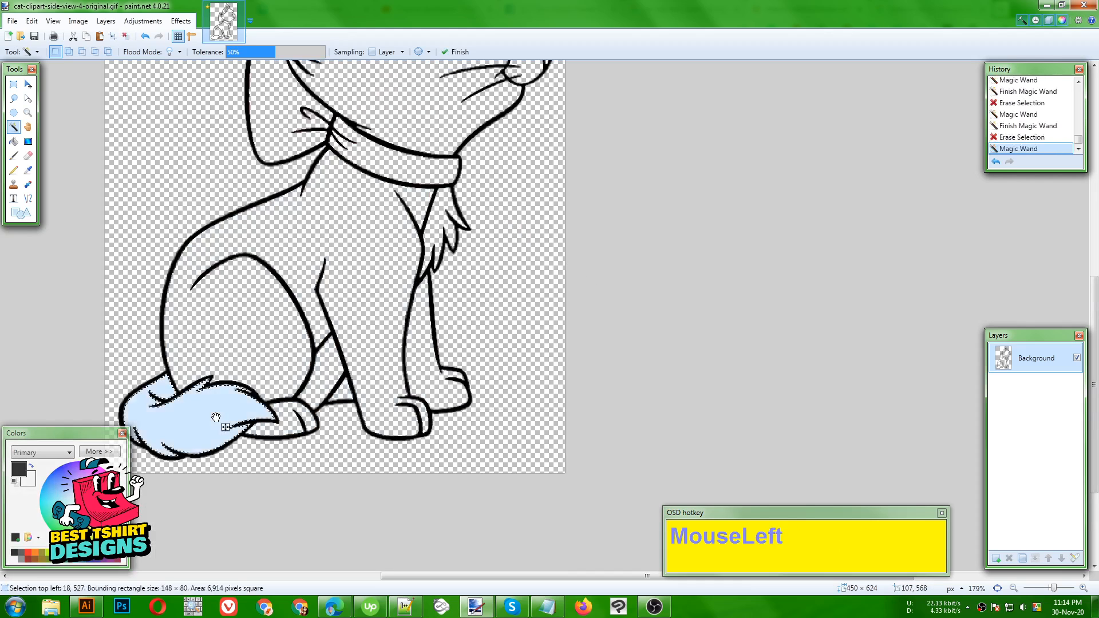
{"action": "key", "text": "Delete"}
{"action": "scroll", "coordinate": [514, 438], "scroll_direction": "down", "scroll_amount": 4, "text": "ctrl"}
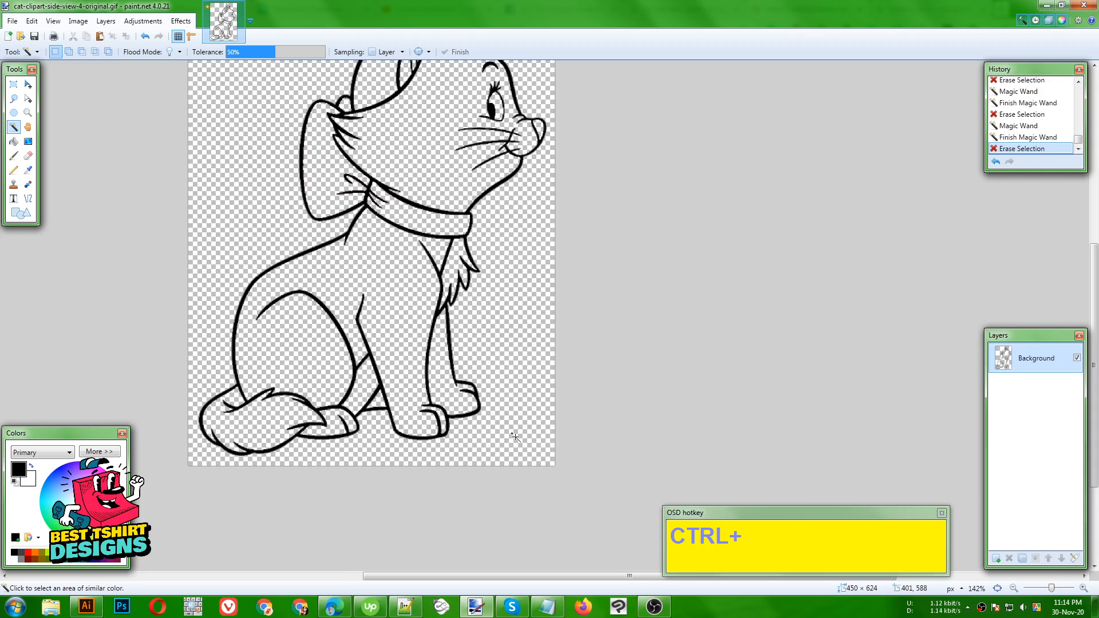
Resize the cleaned cat image to 1500 × 2080 pixels and copy the entire picture.
{"action": "scroll", "coordinate": [516, 438], "scroll_direction": "up", "scroll_amount": 1}
{"action": "scroll", "coordinate": [516, 438], "scroll_direction": "up", "scroll_amount": 1}
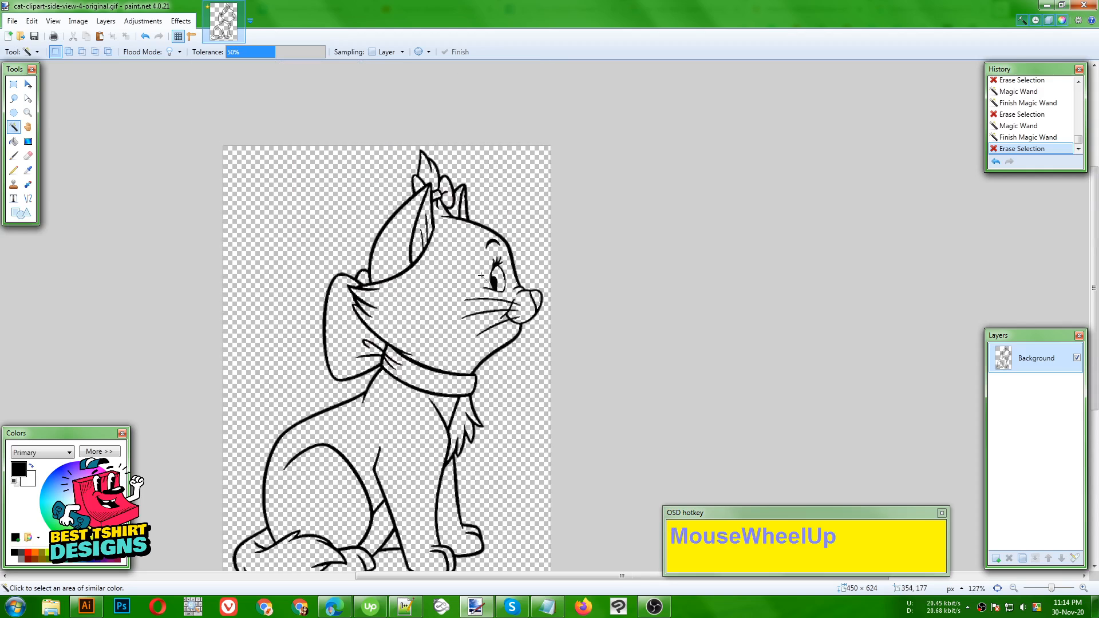
{"action": "scroll", "coordinate": [481, 276], "scroll_direction": "down", "scroll_amount": 1}
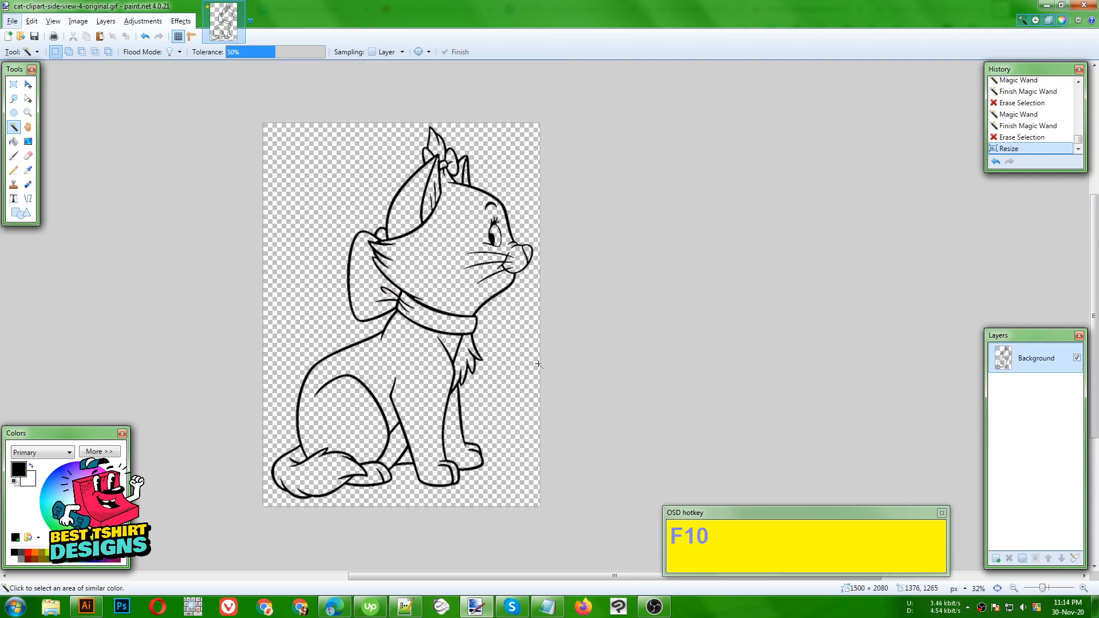
{"action": "key", "text": "ctrl+a"}
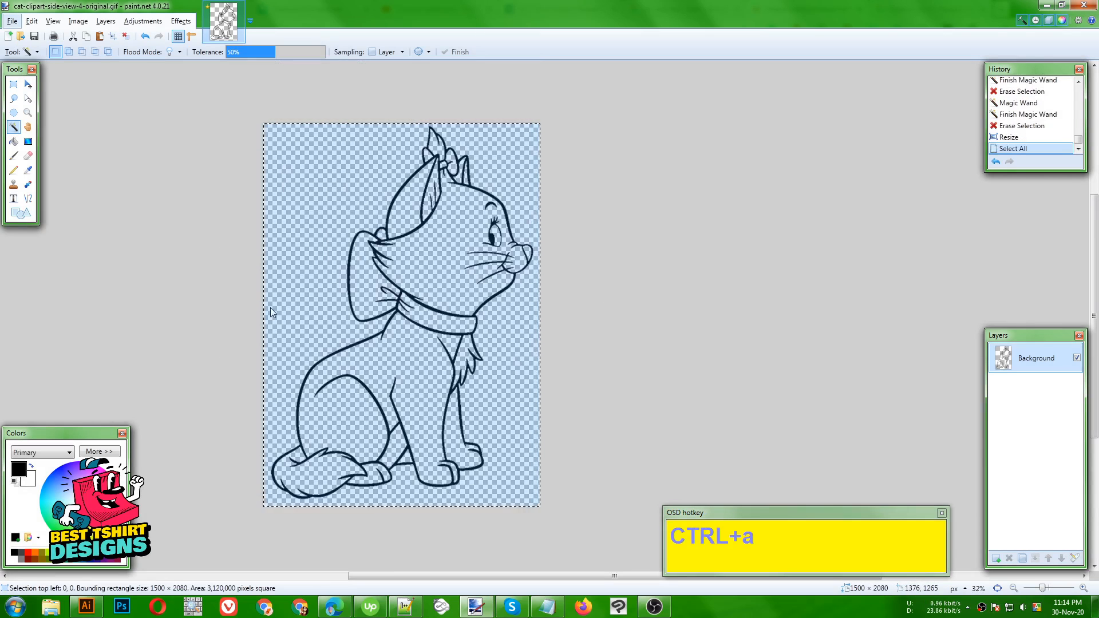
{"action": "key", "text": "ctrl+c"}
Switch to Illustrator and place the copied cat line art on the artboard below the rainbow reference.
{"action": "left_click", "coordinate": [87, 606]}
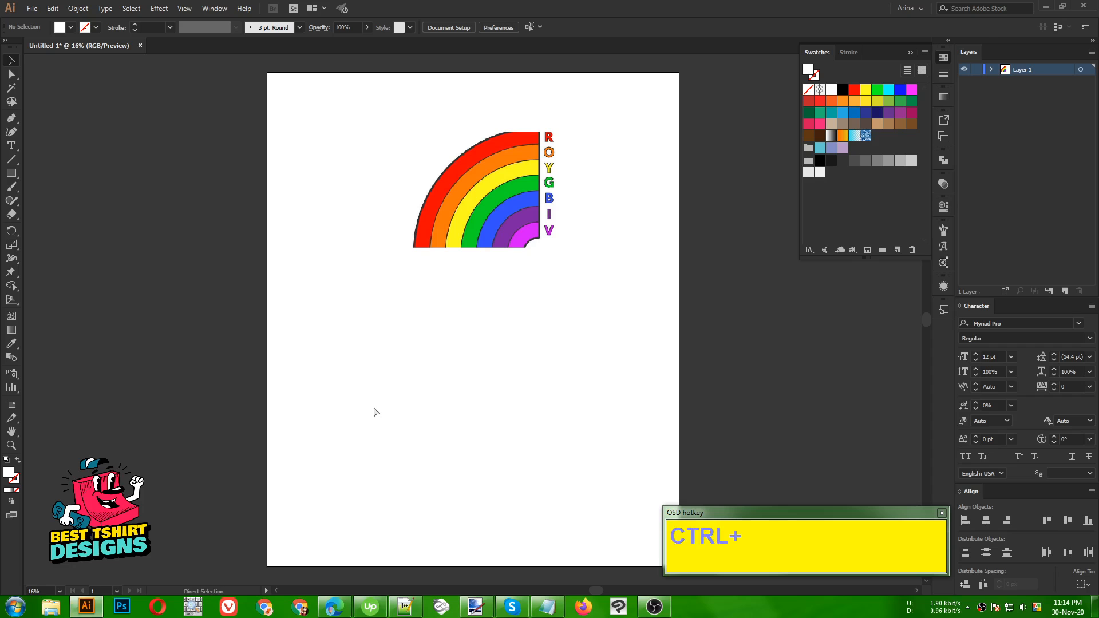
{"action": "left_click_drag", "start_coordinate": [475, 387], "coordinate": [418, 443]}
{"action": "scroll", "coordinate": [443, 397], "scroll_direction": "up", "scroll_amount": 3, "text": "alt"}
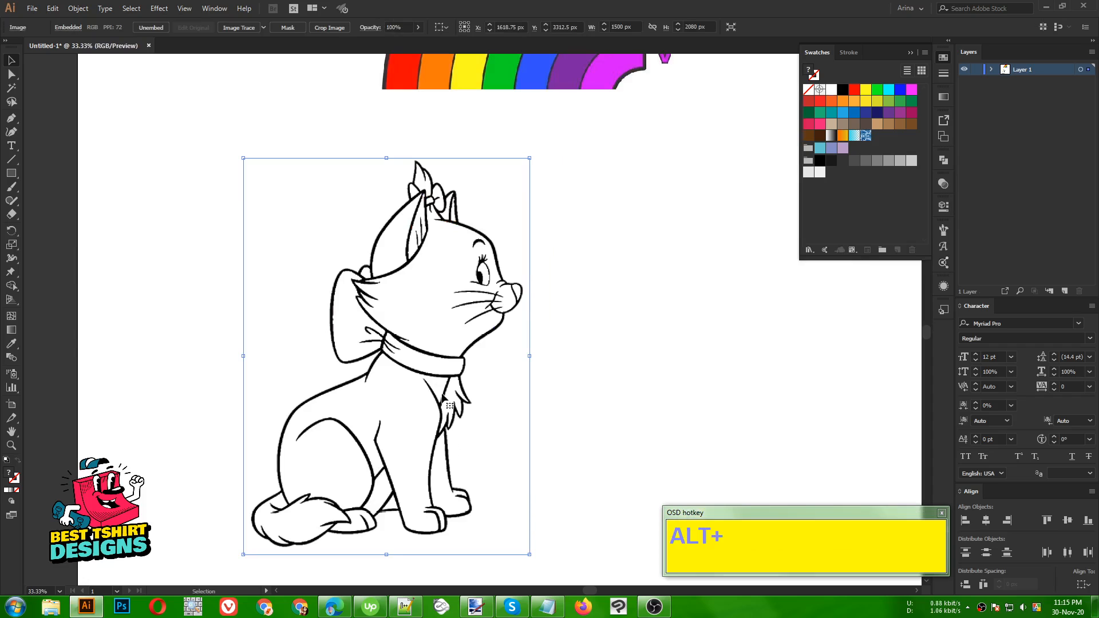
Trace the cat image with the Silhouettes preset and set the tracing threshold to 157.
{"action": "left_click", "coordinate": [263, 26]}
{"action": "left_click", "coordinate": [300, 167]}
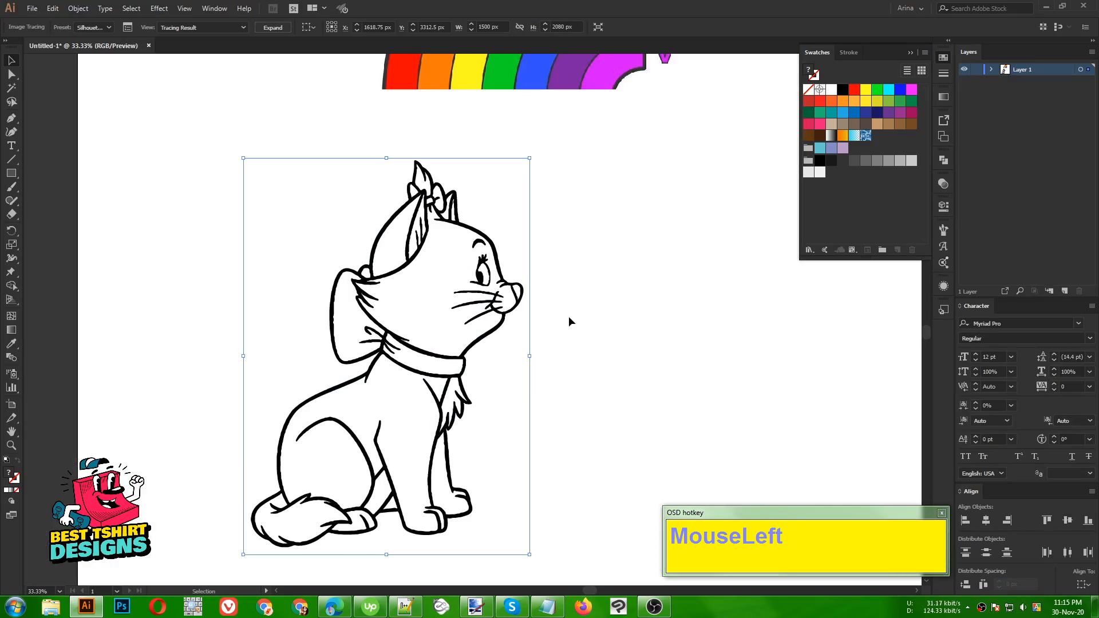
{"action": "left_click", "coordinate": [132, 29]}
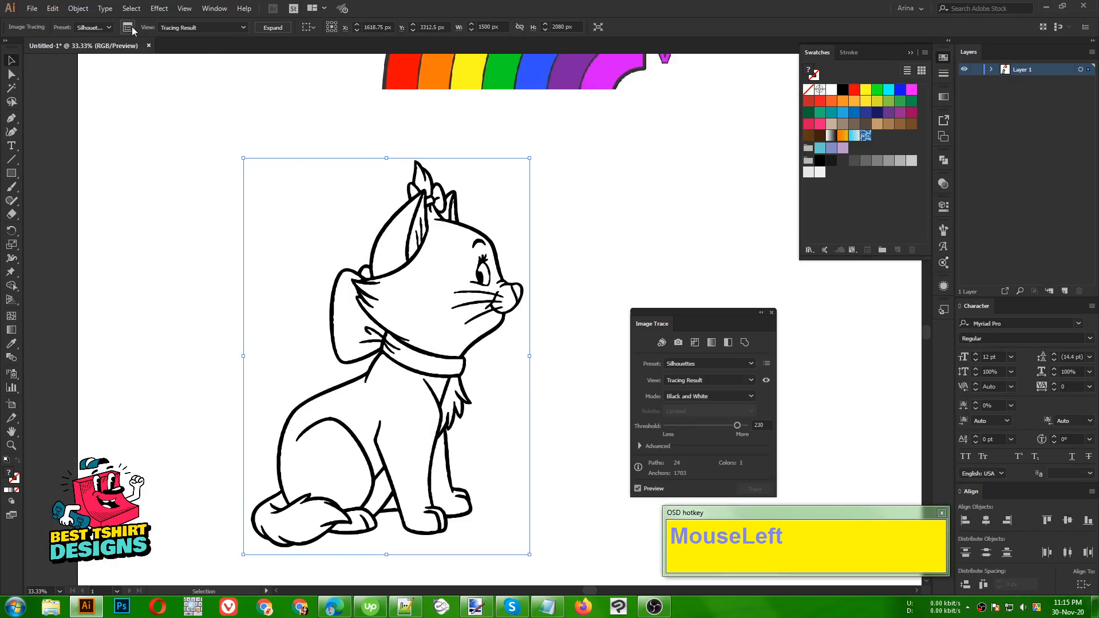
{"action": "left_click_drag", "start_coordinate": [710, 427], "coordinate": [716, 427]}
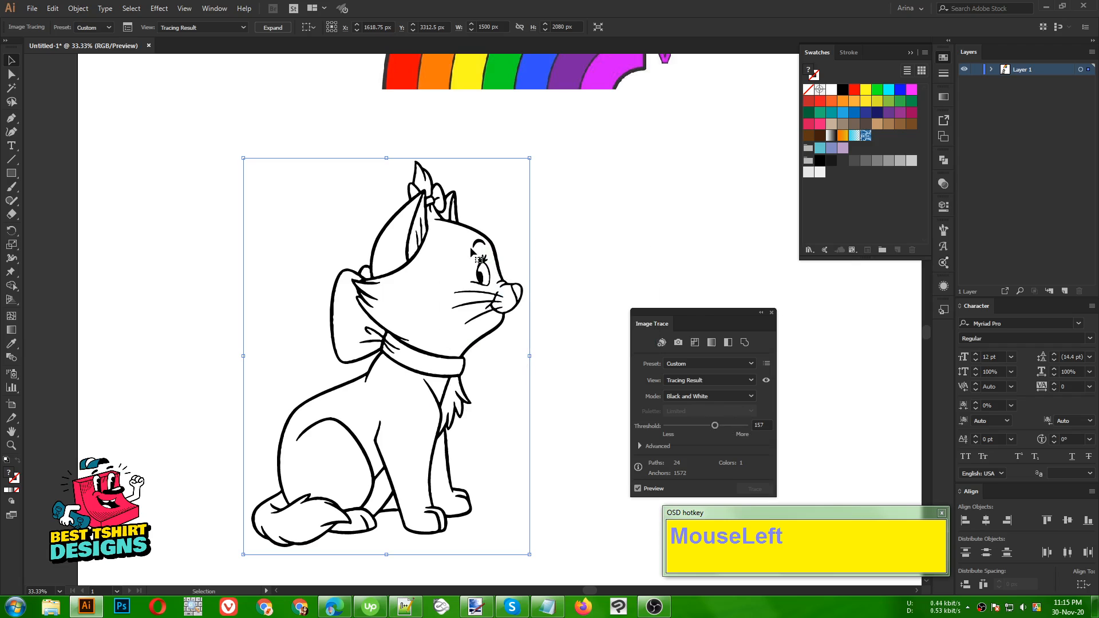
Check the traced outline for clean lines and expand the tracing into vector paths.
{"action": "scroll", "coordinate": [497, 269], "scroll_direction": "up", "scroll_amount": 2, "text": "alt"}
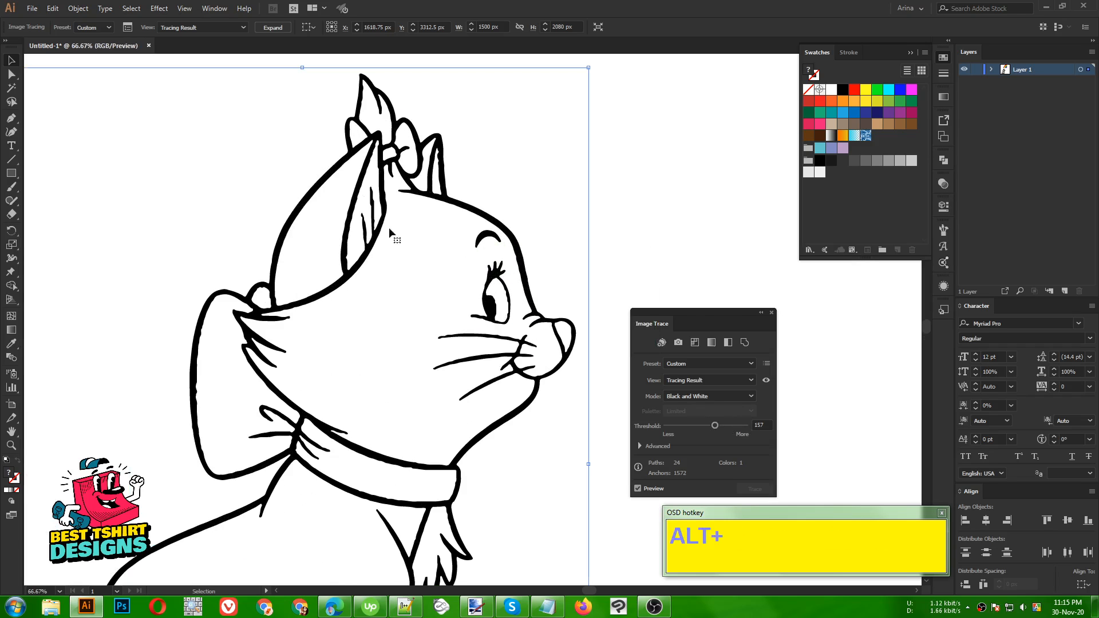
{"action": "scroll", "coordinate": [201, 389], "scroll_direction": "up", "scroll_amount": 2, "text": "alt"}
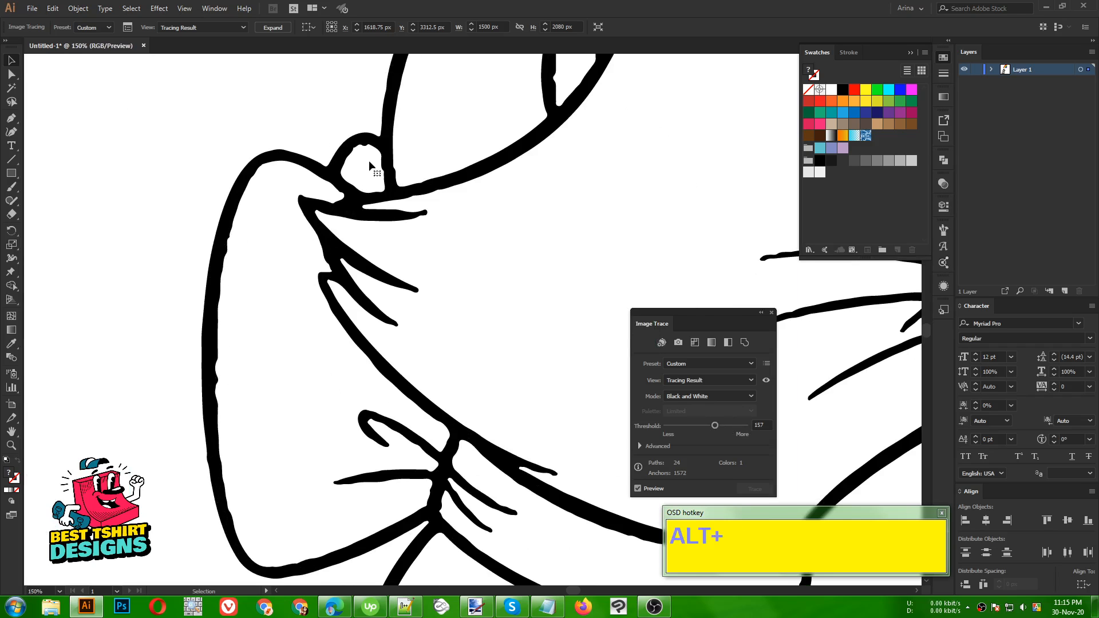
{"action": "scroll", "coordinate": [369, 160], "scroll_direction": "down", "scroll_amount": 3, "text": "alt"}
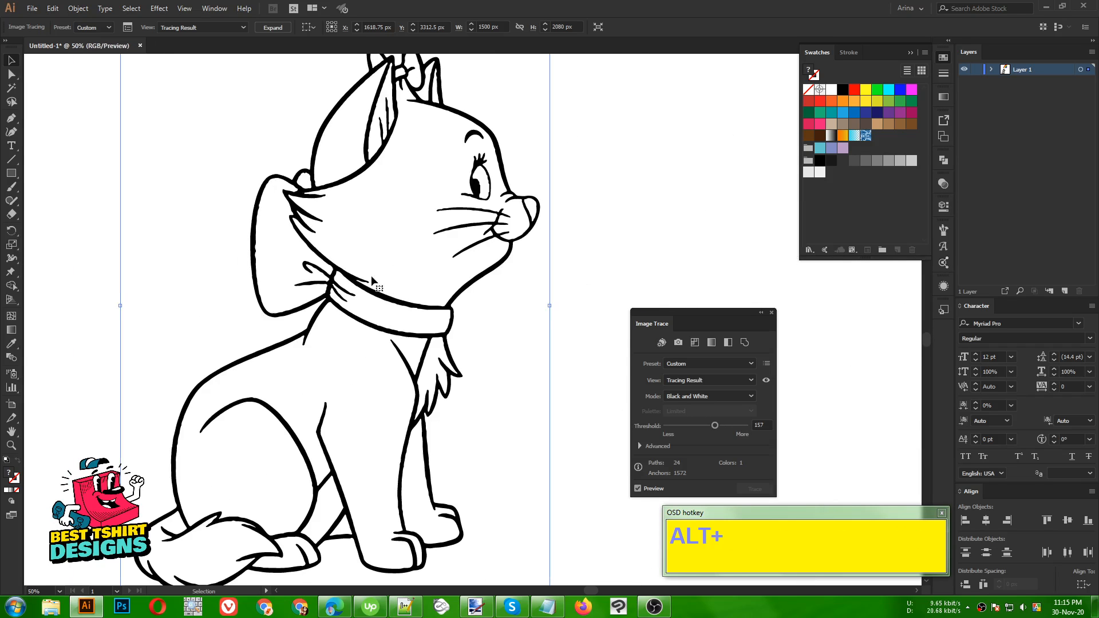
{"action": "scroll", "coordinate": [371, 275], "scroll_direction": "up", "scroll_amount": 1}
{"action": "scroll", "coordinate": [371, 275], "scroll_direction": "down", "scroll_amount": 1, "text": "alt"}
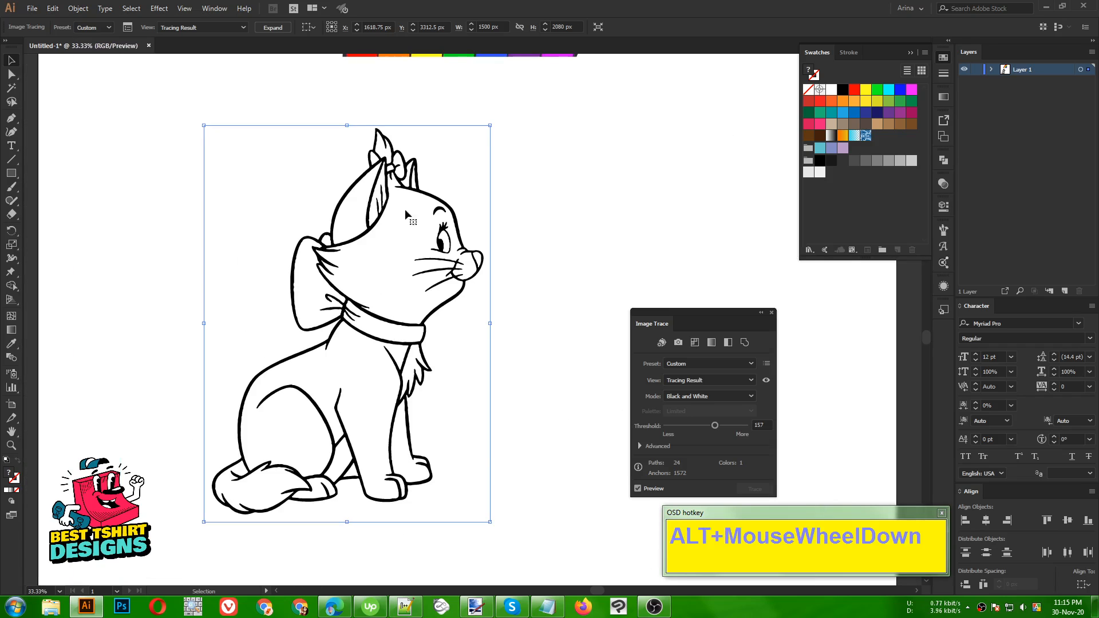
{"action": "left_click", "coordinate": [771, 314]}
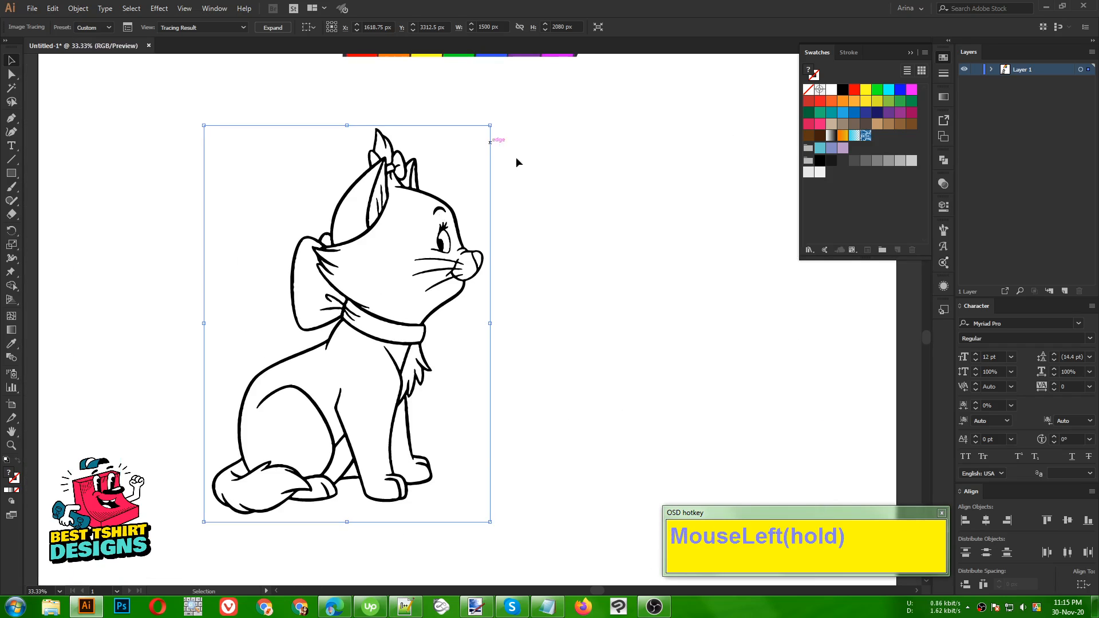
{"action": "left_click", "coordinate": [274, 30]}
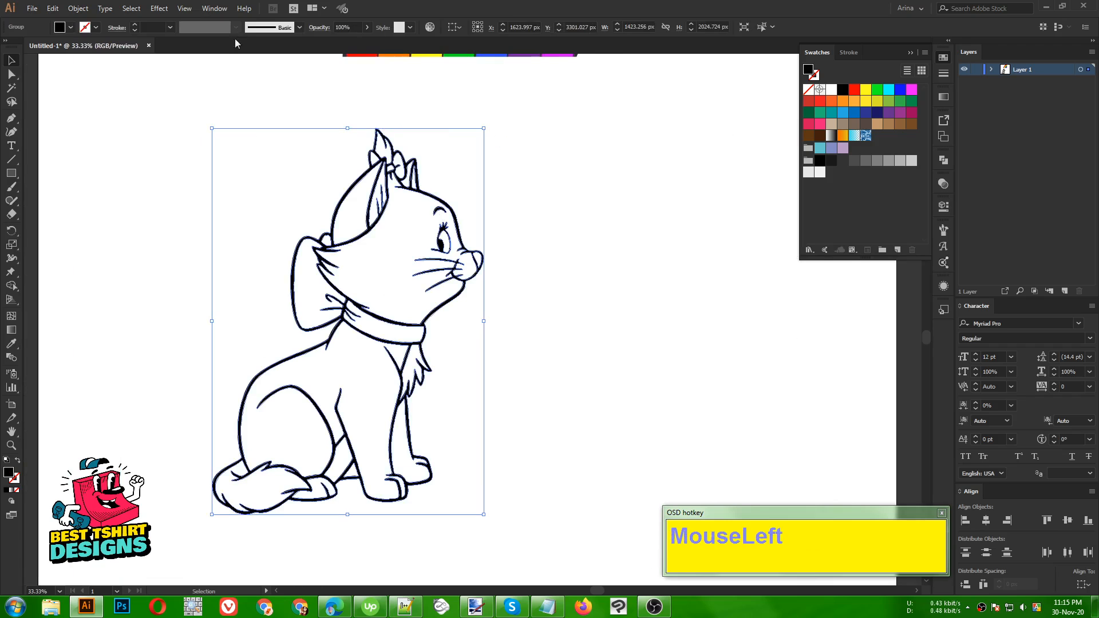
Reflect the whole cat outline across the vertical axis so that it faces the opposite way.
{"action": "left_click", "coordinate": [252, 213]}
{"action": "scroll", "coordinate": [361, 250], "scroll_direction": "down", "scroll_amount": 1}
{"action": "key", "text": "alt"}
{"action": "left_click_drag", "start_coordinate": [187, 183], "coordinate": [454, 391]}
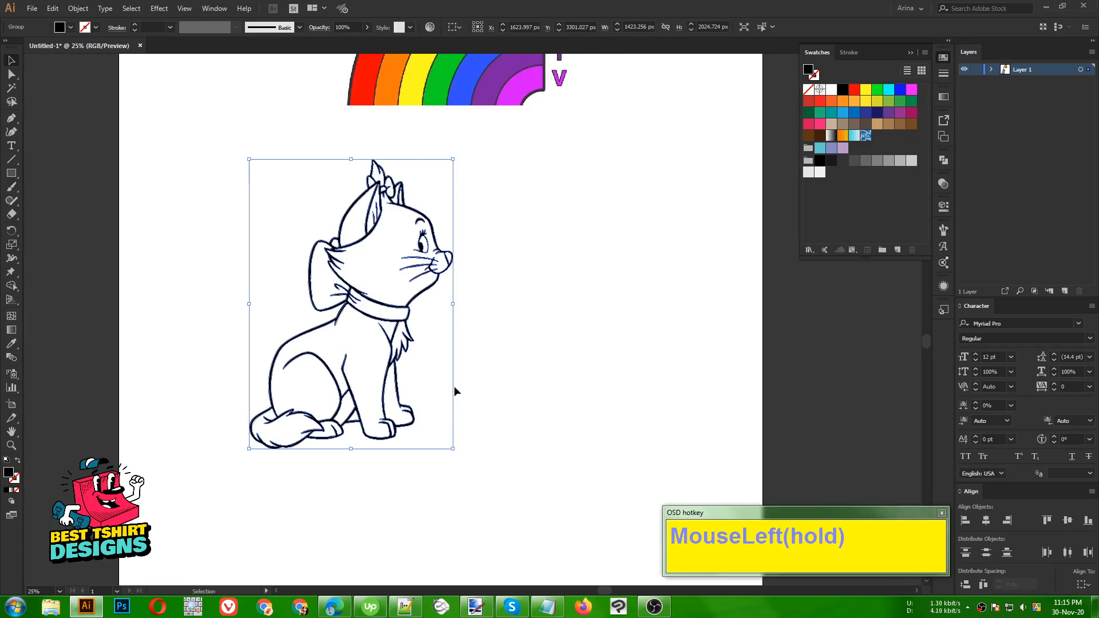
{"action": "right_click", "coordinate": [407, 304]}
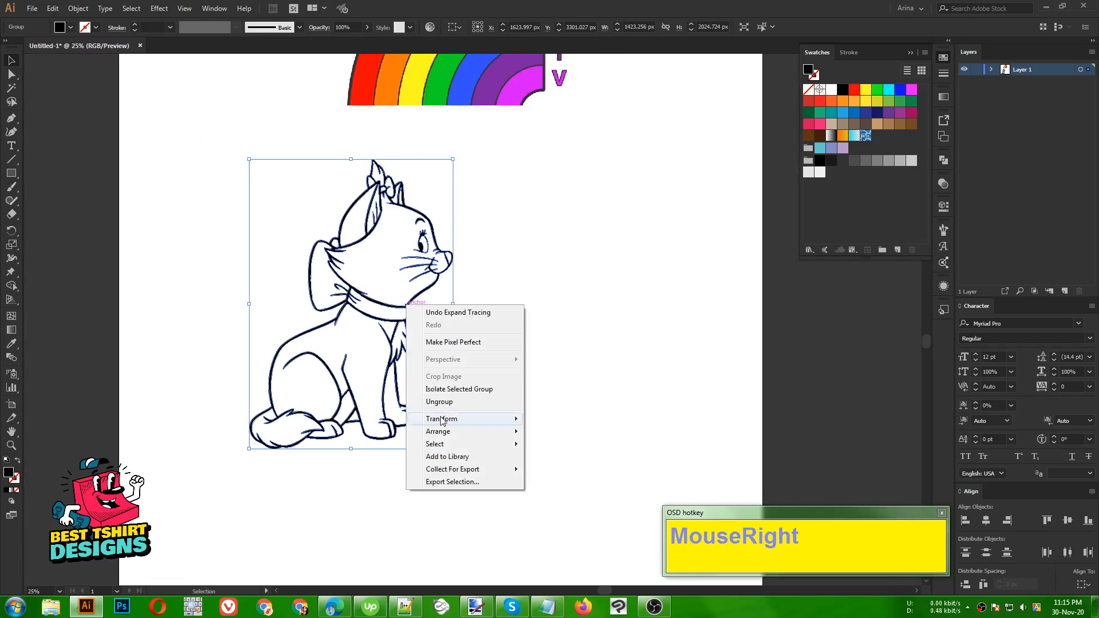
{"action": "mouse_move", "coordinate": [441, 421]}
{"action": "left_click", "coordinate": [592, 462]}
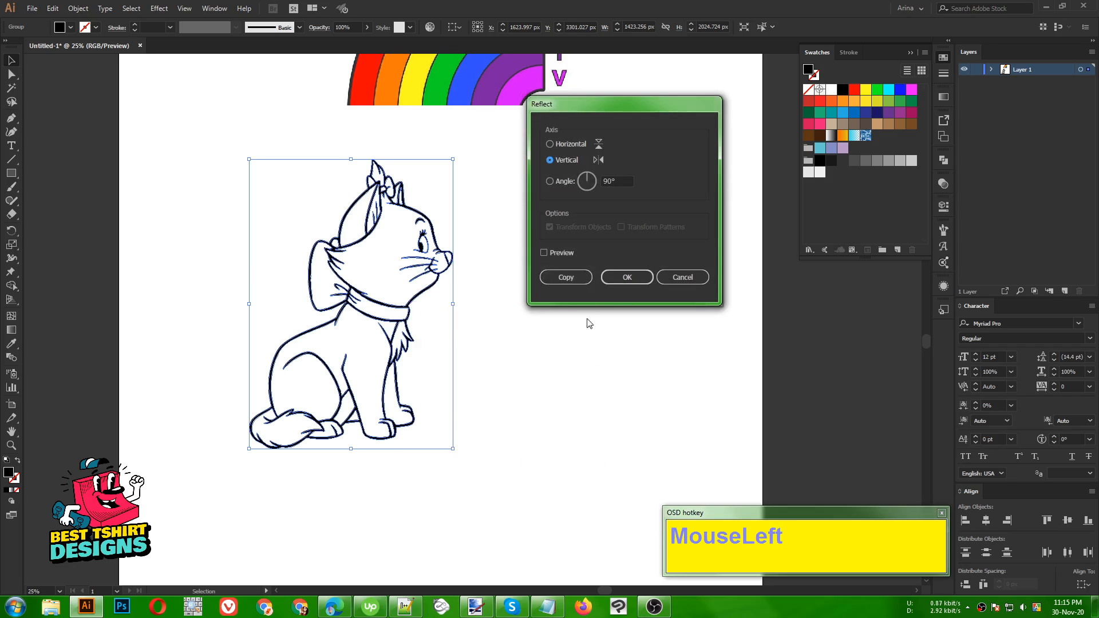
{"action": "left_click", "coordinate": [553, 253]}
{"action": "left_click", "coordinate": [627, 277]}
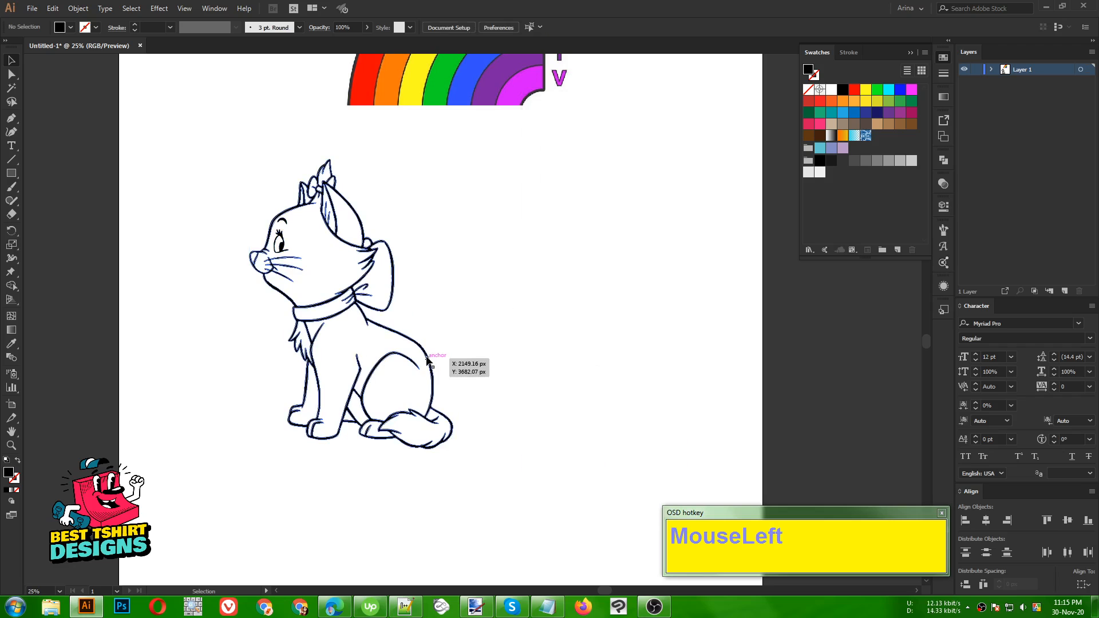
Move the mirrored cat toward the middle of the artboard, beneath the rainbow, and deselect it.
{"action": "left_click_drag", "start_coordinate": [431, 358], "coordinate": [503, 369]}
{"action": "left_click", "coordinate": [558, 335]}
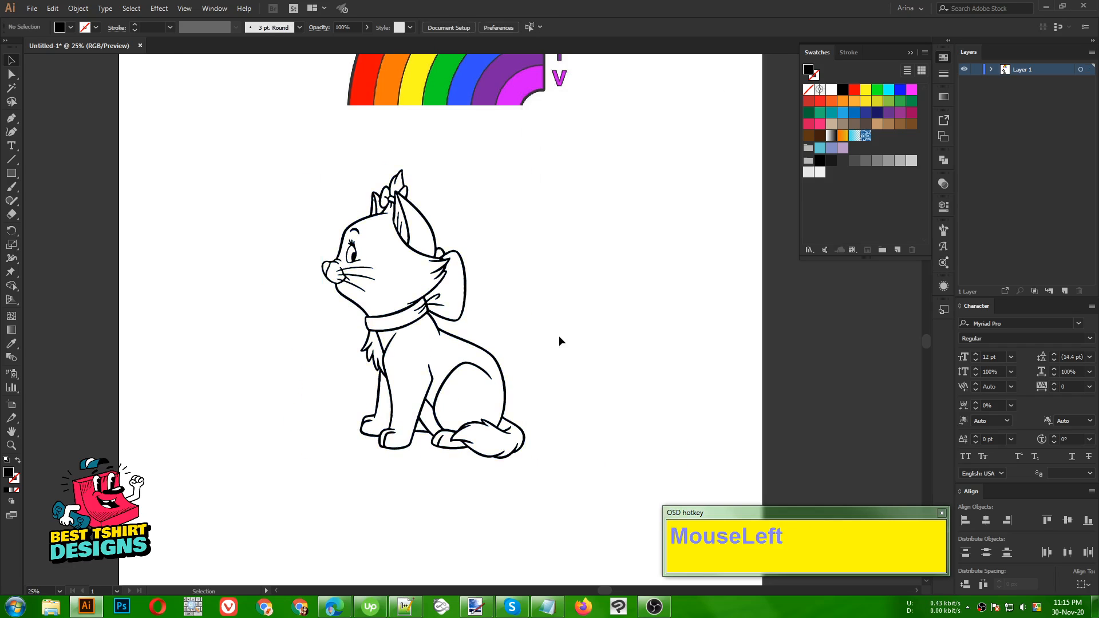
{"action": "scroll", "coordinate": [284, 330], "scroll_direction": "down", "scroll_amount": 1, "text": "alt"}
{"action": "left_click", "coordinate": [473, 317]}
{"action": "scroll", "coordinate": [326, 318], "scroll_direction": "up", "scroll_amount": 2, "text": "alt"}
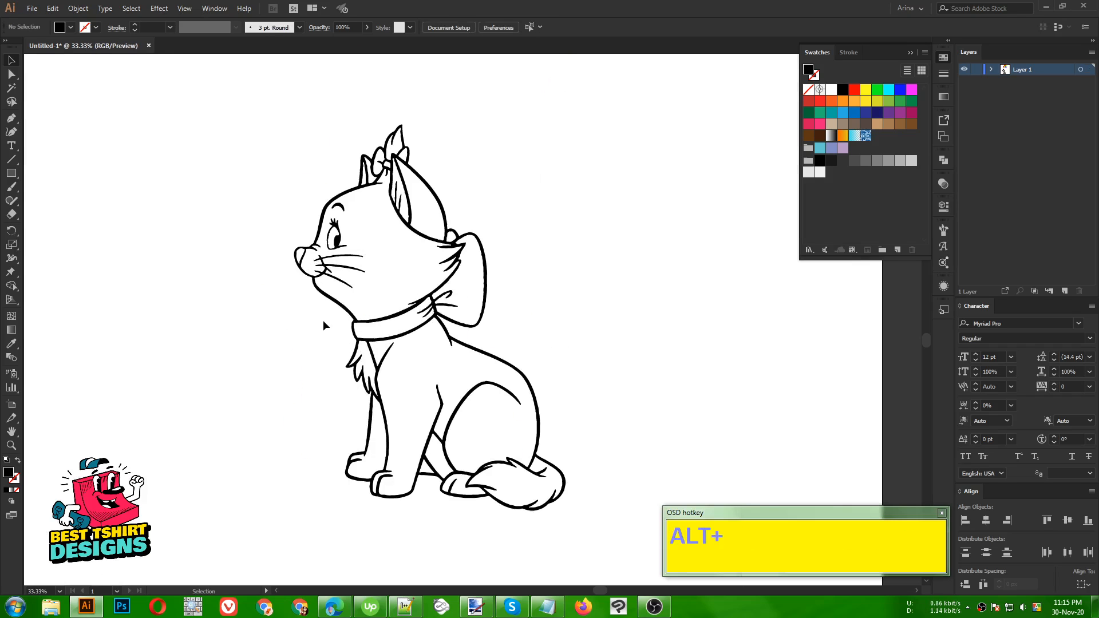
{"action": "scroll", "coordinate": [324, 322], "scroll_direction": "down", "scroll_amount": 1, "text": "alt"}
{"action": "scroll", "coordinate": [488, 336], "scroll_direction": "down", "scroll_amount": 1, "text": "alt"}
{"action": "left_click_drag", "start_coordinate": [290, 245], "coordinate": [523, 342]}
{"action": "left_click", "coordinate": [378, 215]}
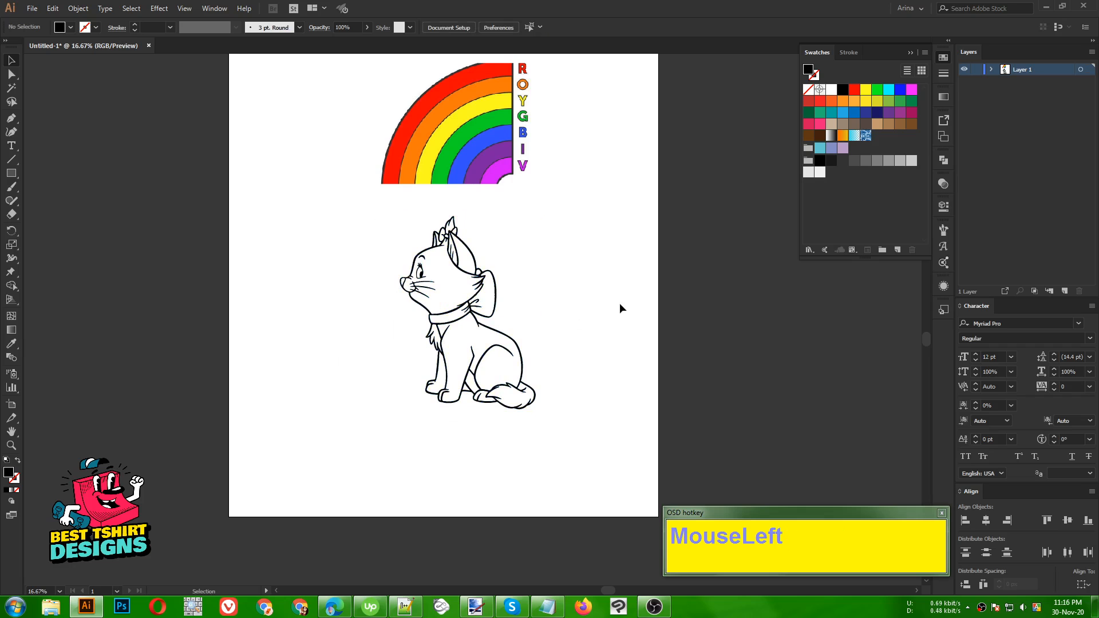
Switch to the web browser and search Google for "rainbow clipart".
{"action": "left_click", "coordinate": [335, 607]}
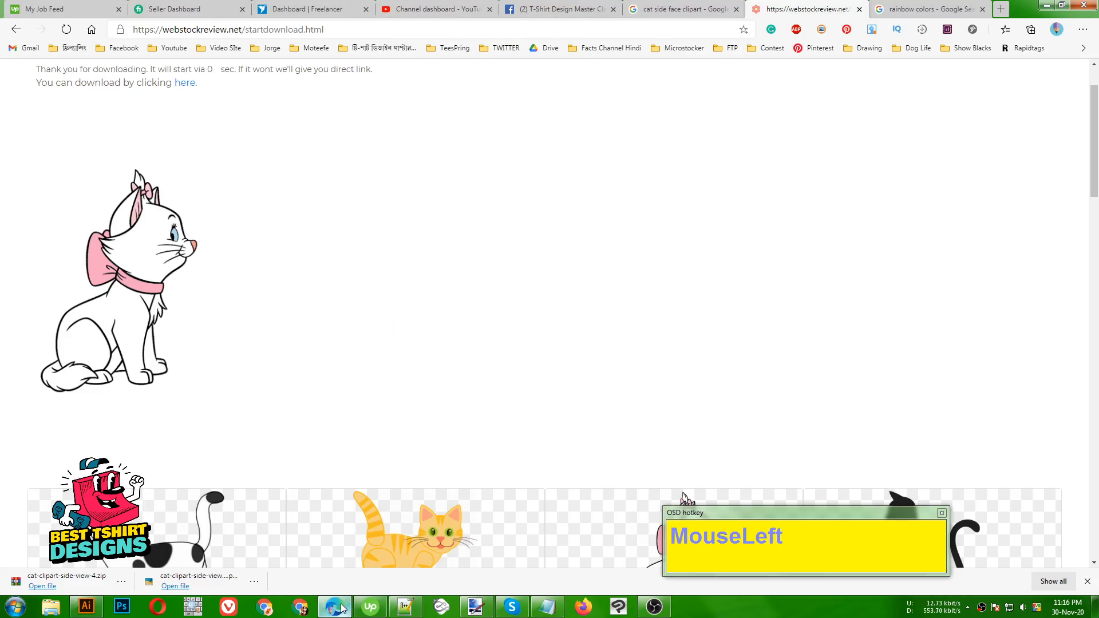
{"action": "left_click", "coordinate": [930, 7]}
{"action": "left_click", "coordinate": [657, 29]}
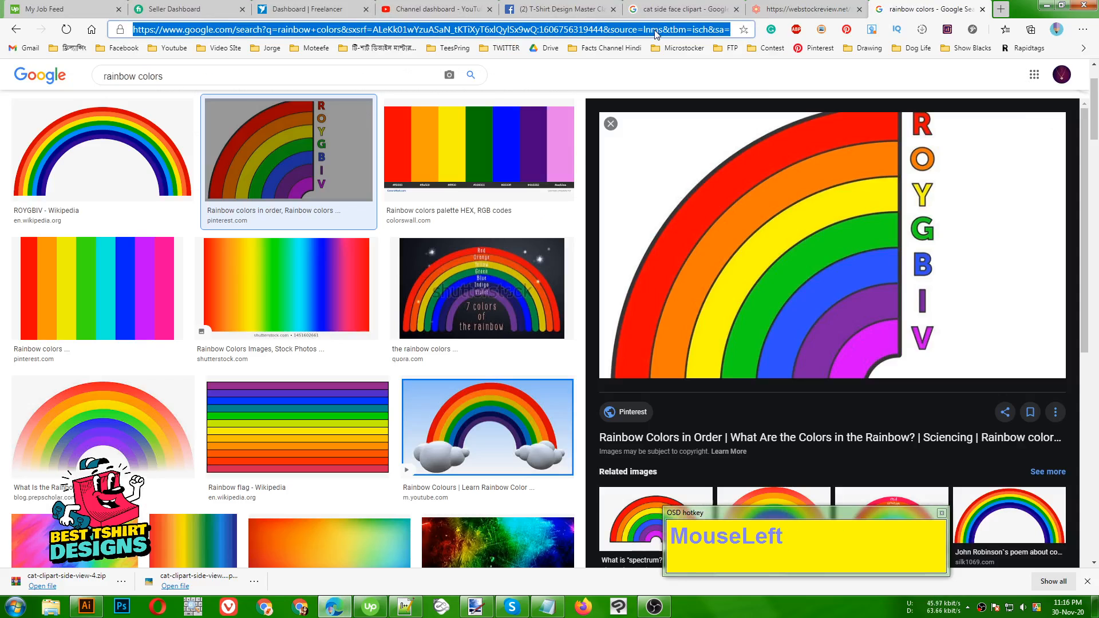
{"action": "type", "text": "rainbow"}
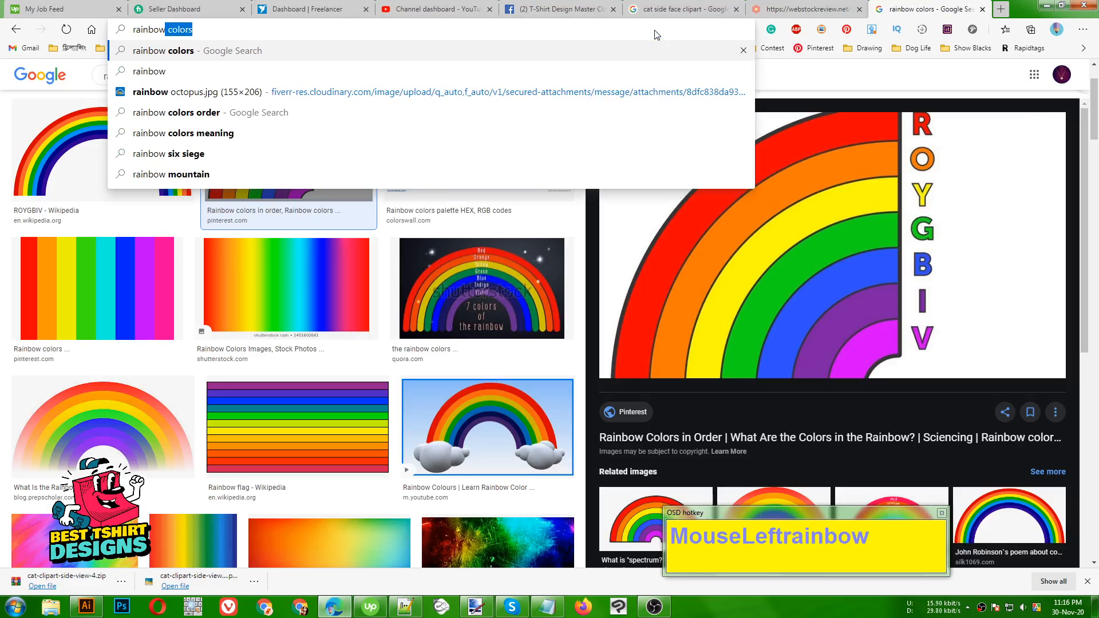
{"action": "key", "text": "Return"}
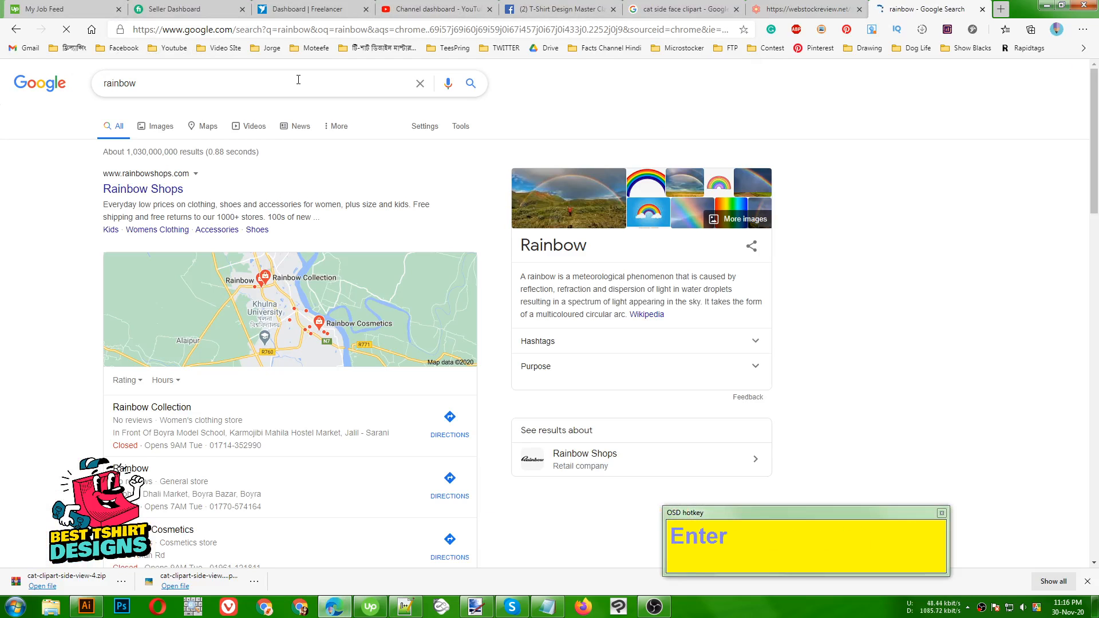
{"action": "left_click", "coordinate": [299, 79]}
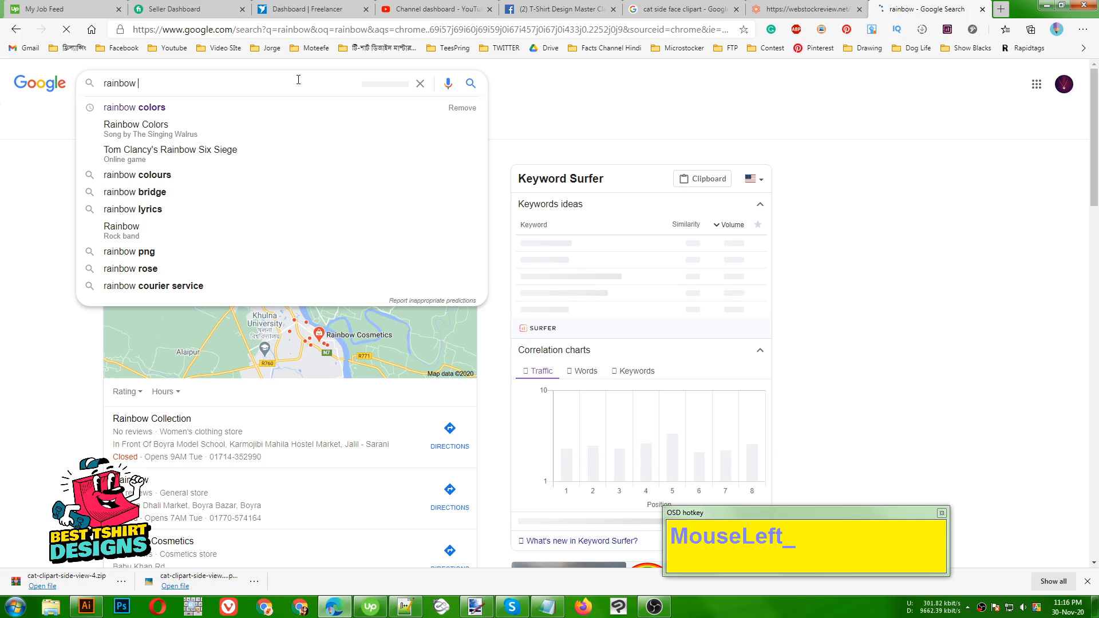
{"action": "type", "text": "clipart"}
{"action": "key", "text": "Return"}
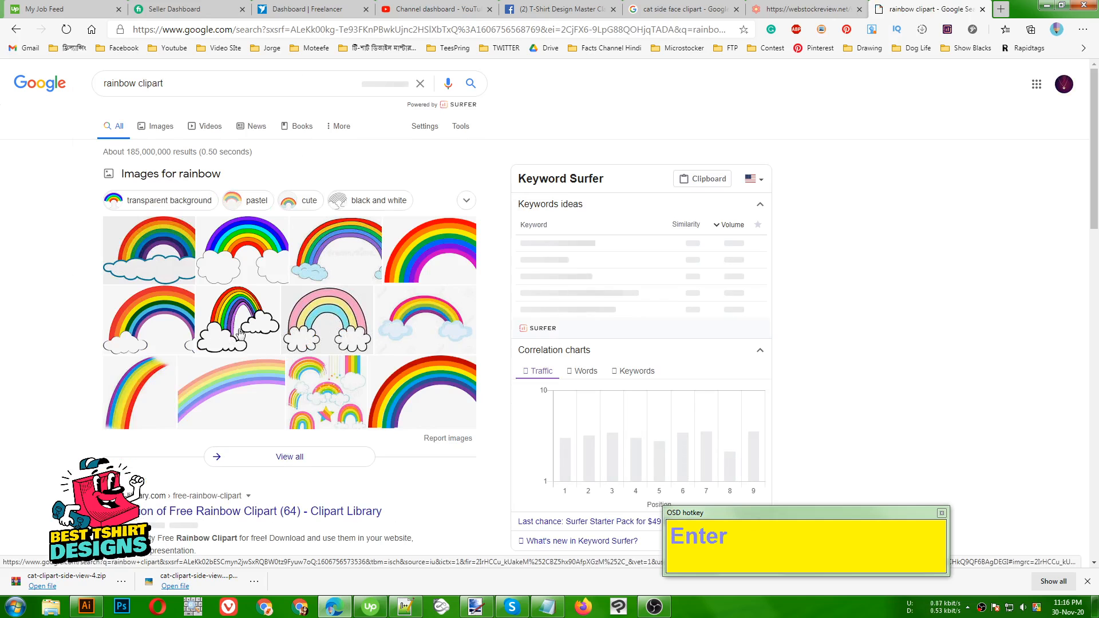
Browse the rainbow clipart images and preview the pastel three-band rainbow with clouds from ClipartKey.
{"action": "scroll", "coordinate": [308, 334], "scroll_direction": "down", "scroll_amount": 2}
{"action": "scroll", "coordinate": [308, 334], "scroll_direction": "up", "scroll_amount": 3}
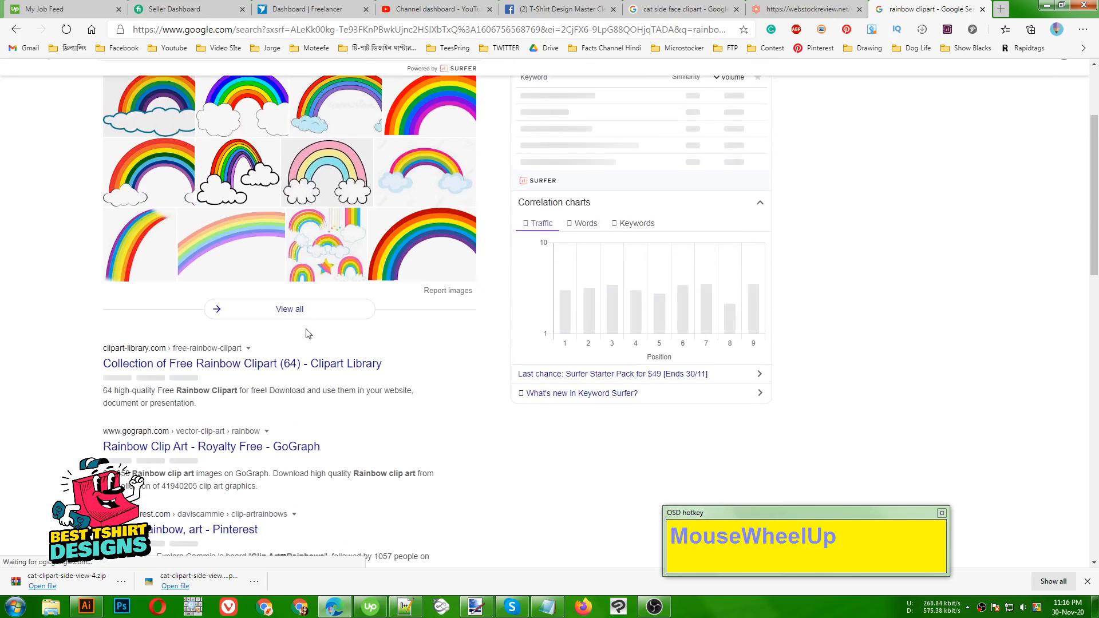
{"action": "left_click", "coordinate": [320, 336]}
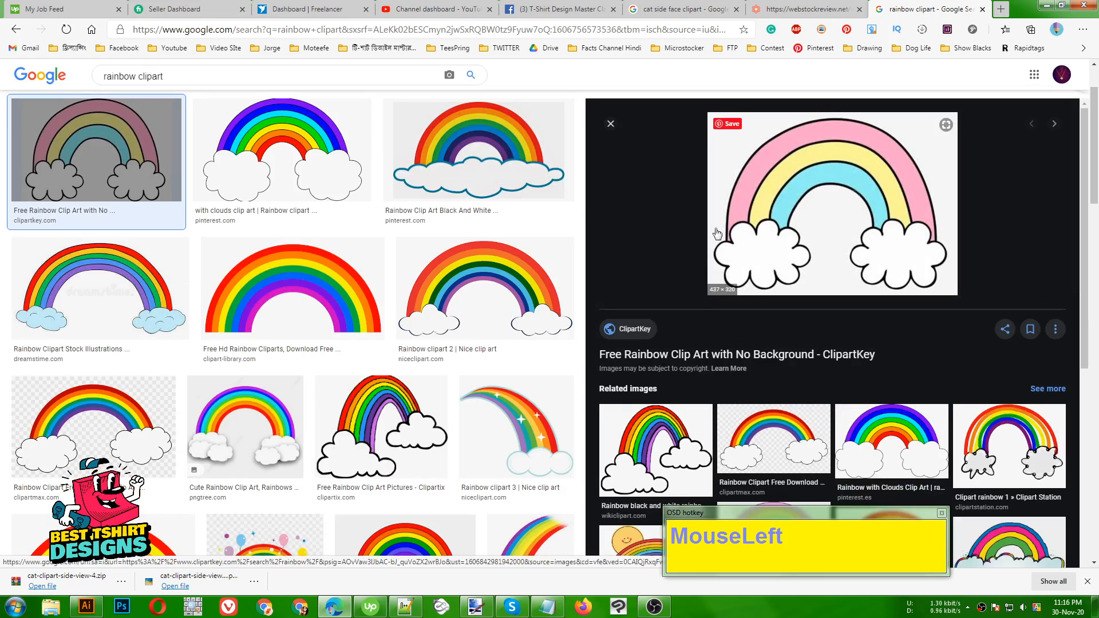
Return to Illustrator and move the rainbow reference image toward the artboard's upper-left corner, away from the cat.
{"action": "left_click", "coordinate": [86, 609]}
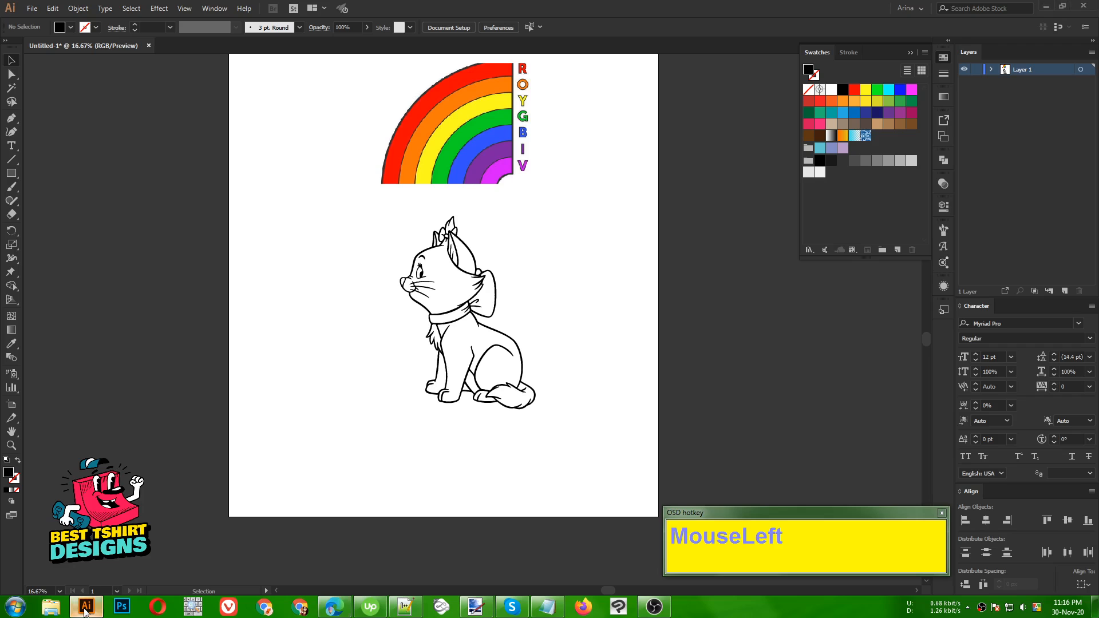
{"action": "scroll", "coordinate": [510, 299], "scroll_direction": "up", "scroll_amount": 1, "text": "alt"}
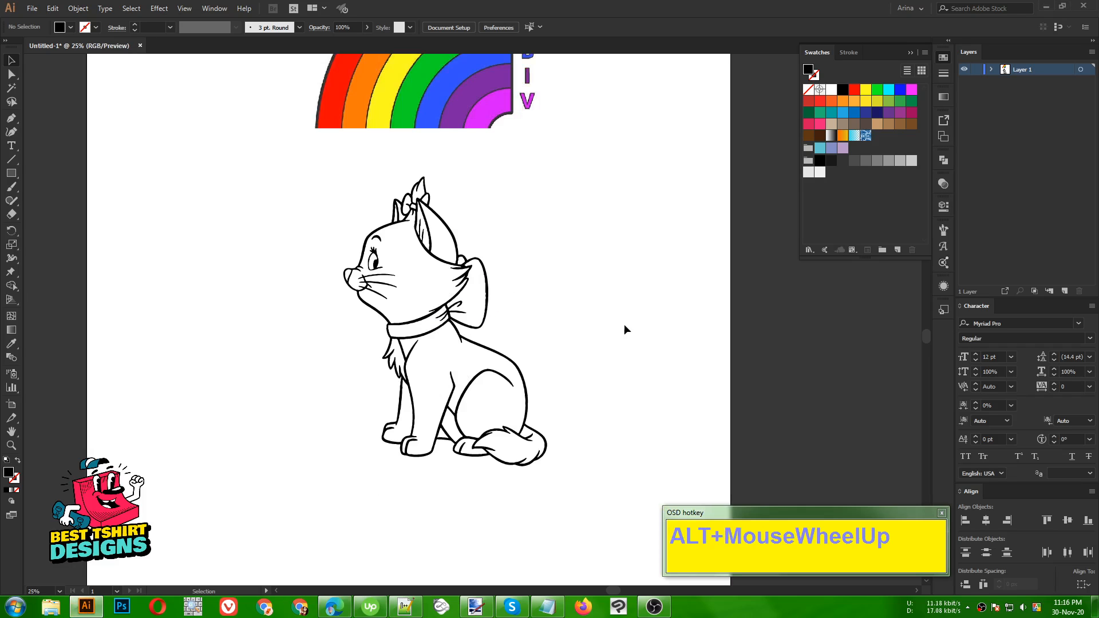
{"action": "scroll", "coordinate": [530, 334], "scroll_direction": "down", "scroll_amount": 1, "text": "alt"}
{"action": "left_click", "coordinate": [526, 334]}
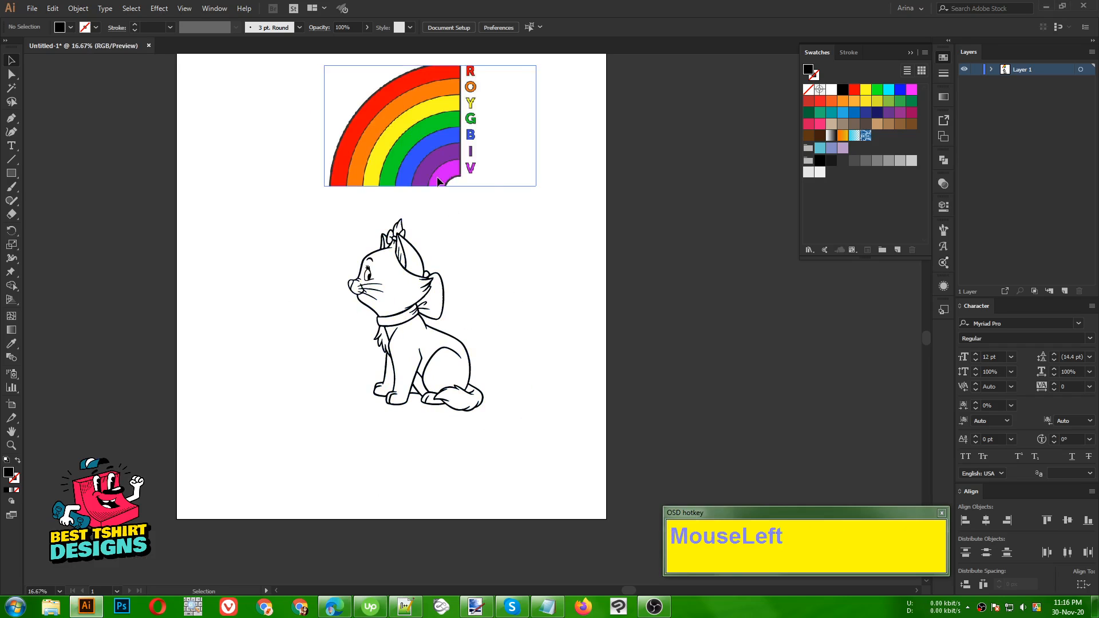
{"action": "left_click_drag", "start_coordinate": [438, 177], "coordinate": [345, 159]}
{"action": "left_click", "coordinate": [273, 250]}
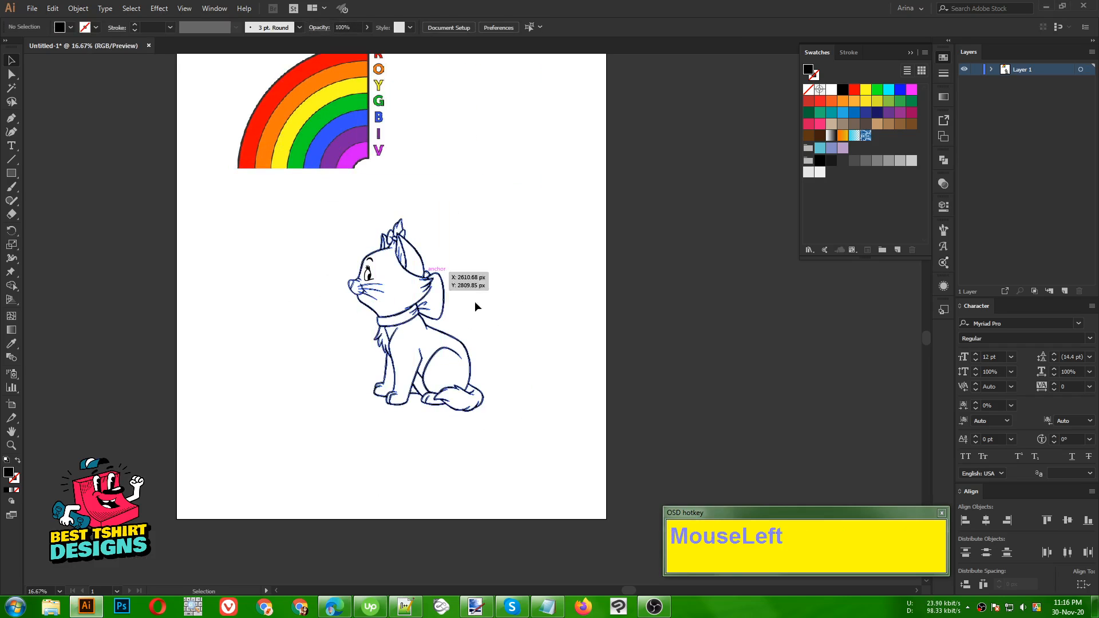
Draw a black-filled circle about 2503 px in diameter with the Ellipse tool, centered on the cat.
{"action": "left_click_drag", "start_coordinate": [12, 173], "coordinate": [58, 207]}
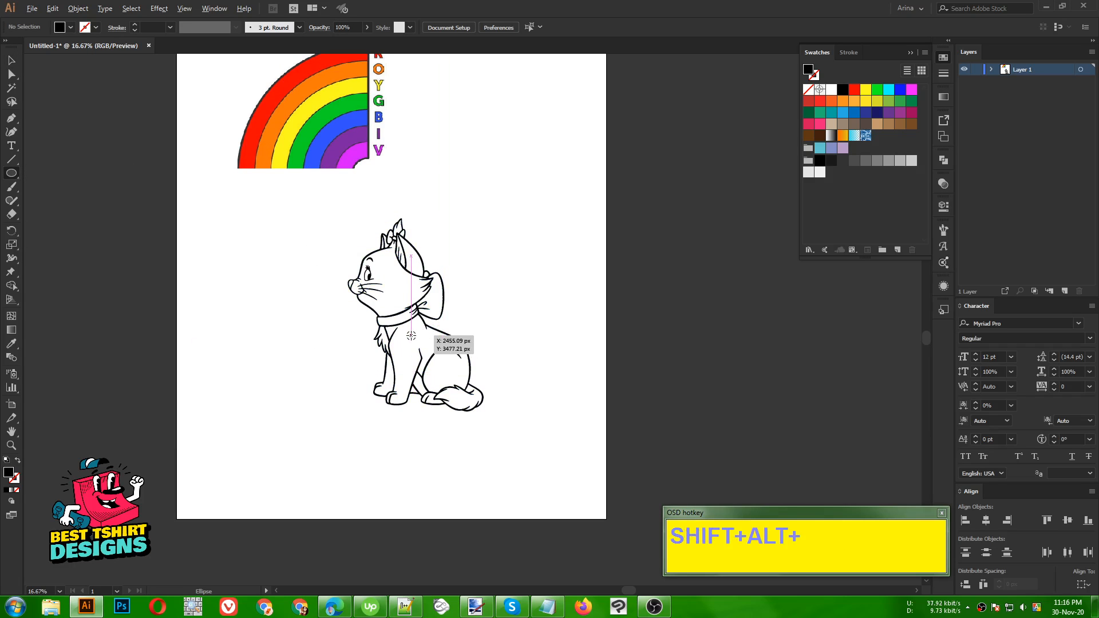
{"action": "left_click_drag", "start_coordinate": [411, 335], "coordinate": [531, 439]}
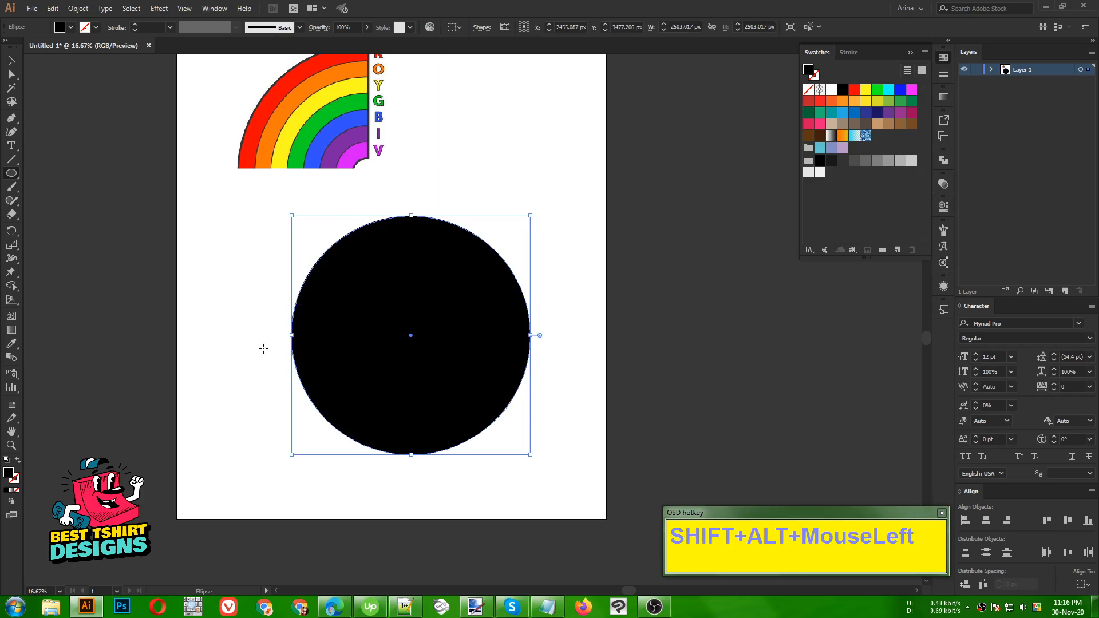
Turn the black-filled circle into an unfilled ring with a black stroke and set its stroke weight to 140 pt.
{"action": "left_click_drag", "start_coordinate": [558, 235], "coordinate": [614, 369]}
{"action": "key", "text": "Delete"}
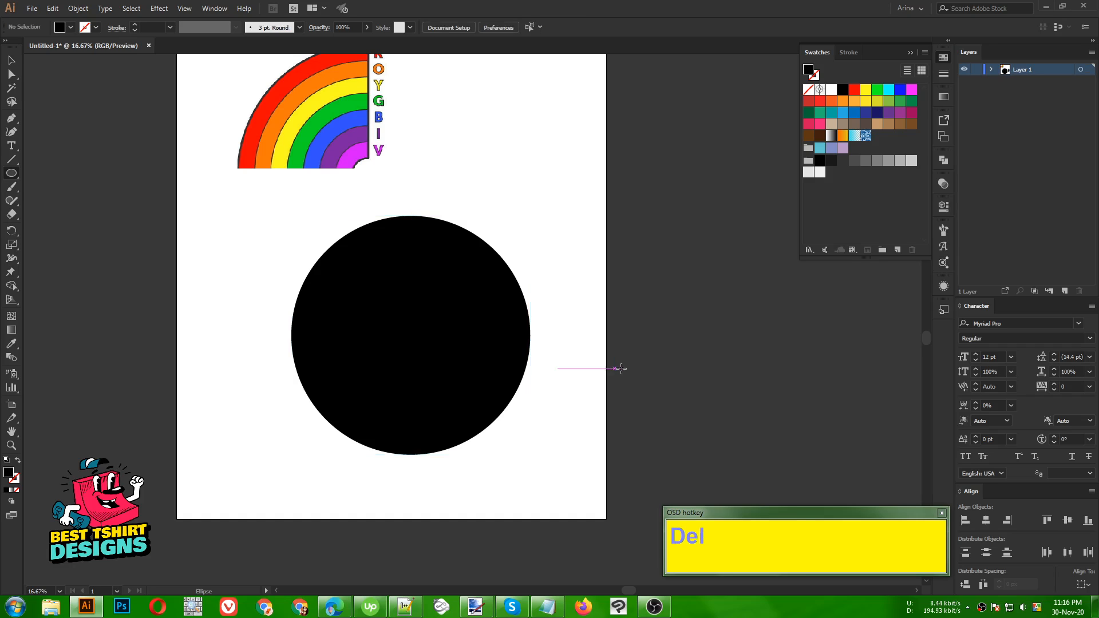
{"action": "key", "text": "v"}
{"action": "left_click", "coordinate": [517, 335]}
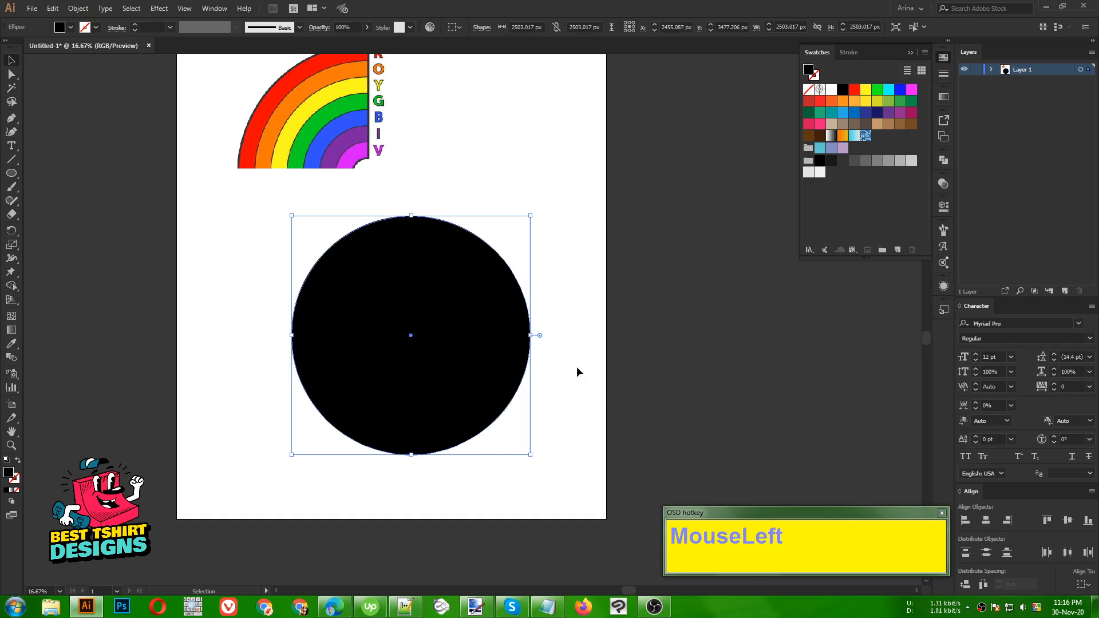
{"action": "key", "text": "shift+x"}
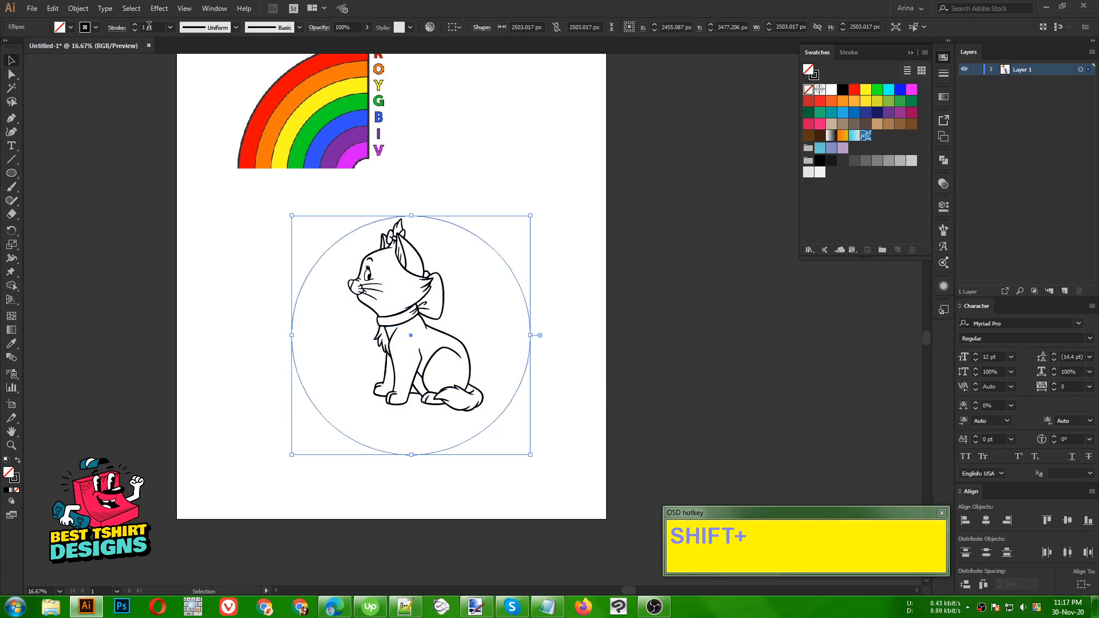
{"action": "scroll", "coordinate": [149, 27], "scroll_direction": "up", "scroll_amount": 13}
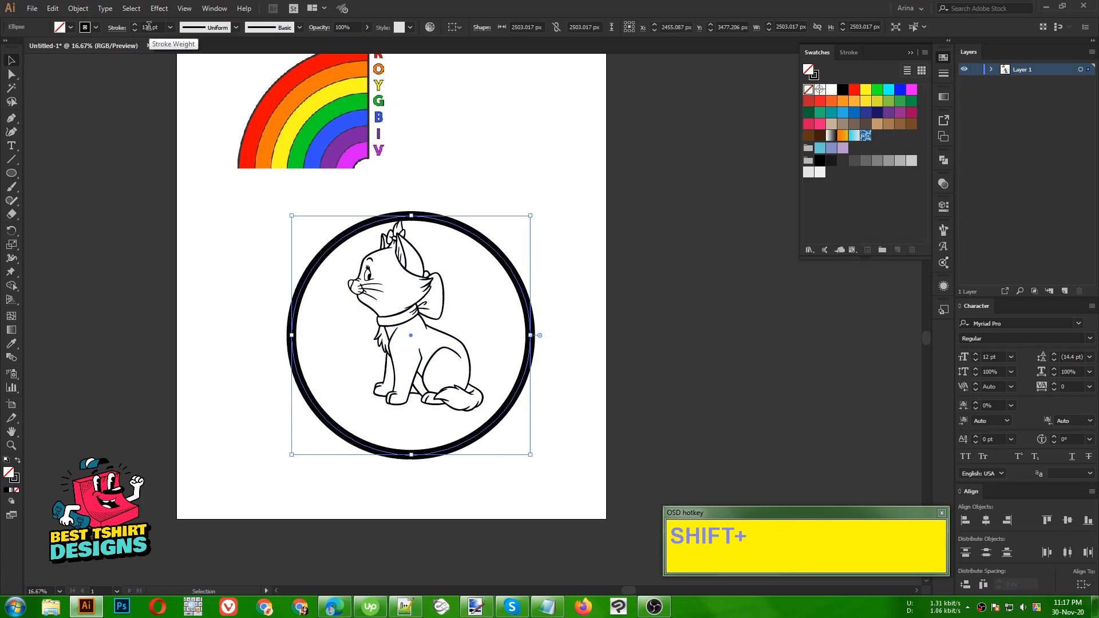
{"action": "scroll", "coordinate": [149, 27], "scroll_direction": "up", "scroll_amount": 2}
{"action": "scroll", "coordinate": [148, 27], "scroll_direction": "down", "scroll_amount": 1}
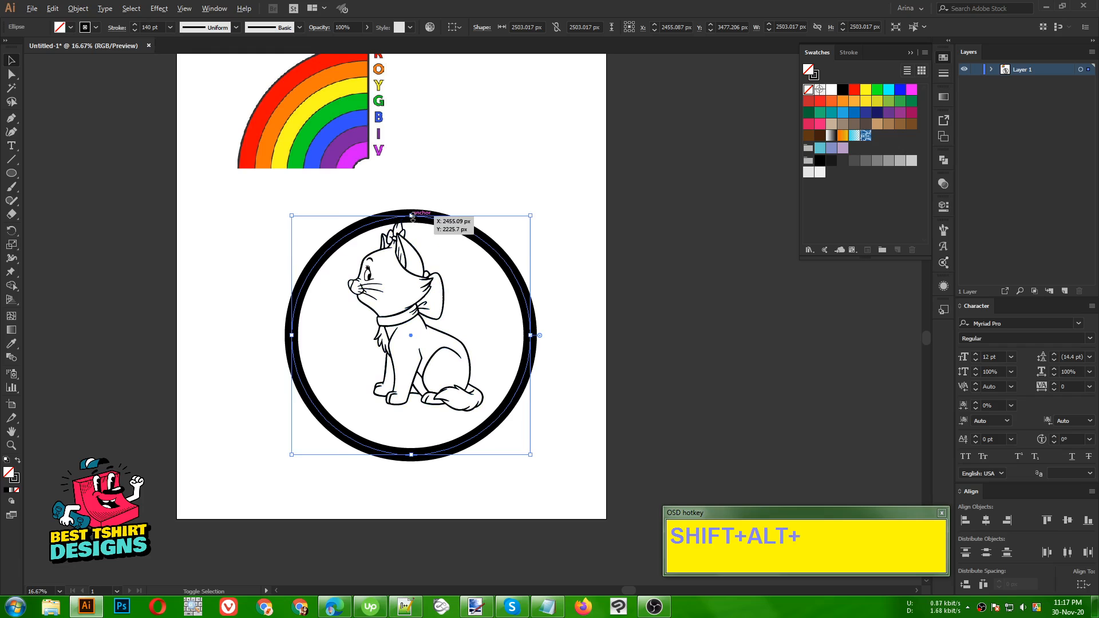
Scale the ring down proportionally around its center to about 1472 px in diameter.
{"action": "left_click_drag", "start_coordinate": [411, 216], "coordinate": [411, 264]}
{"action": "scroll", "coordinate": [387, 327], "scroll_direction": "up", "scroll_amount": 1}
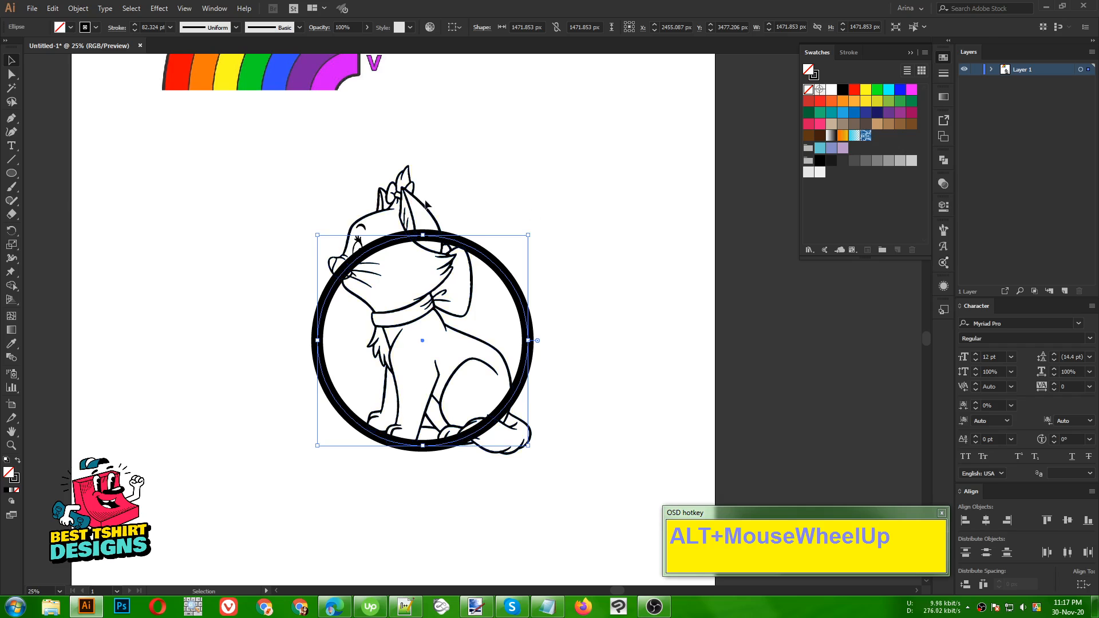
{"action": "scroll", "coordinate": [430, 198], "scroll_direction": "up", "scroll_amount": 1}
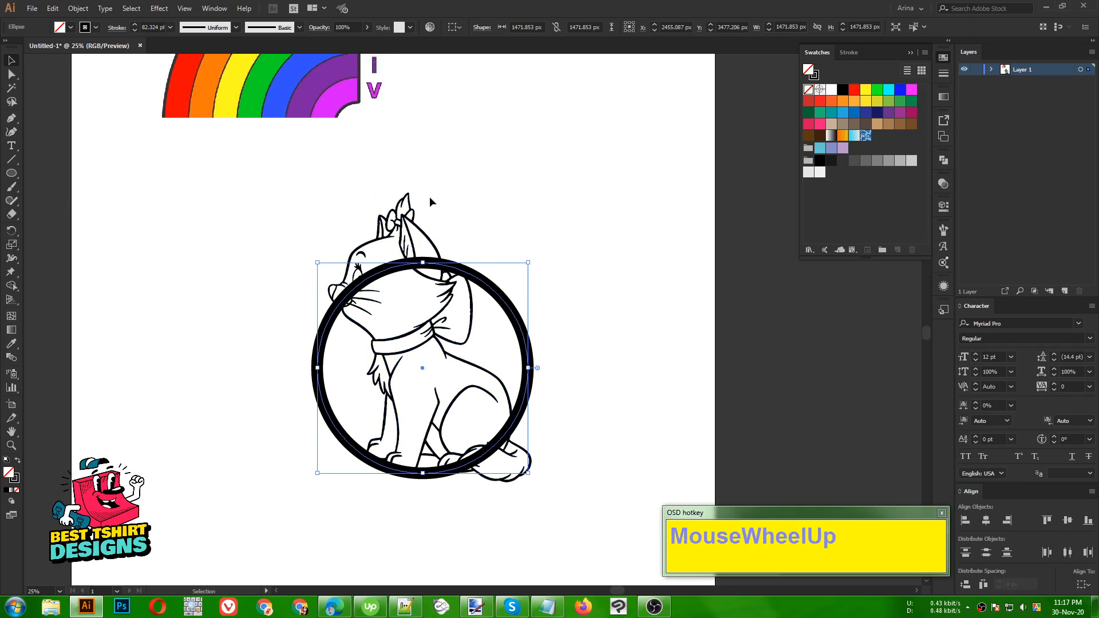
{"action": "scroll", "coordinate": [429, 197], "scroll_direction": "up", "scroll_amount": 5}
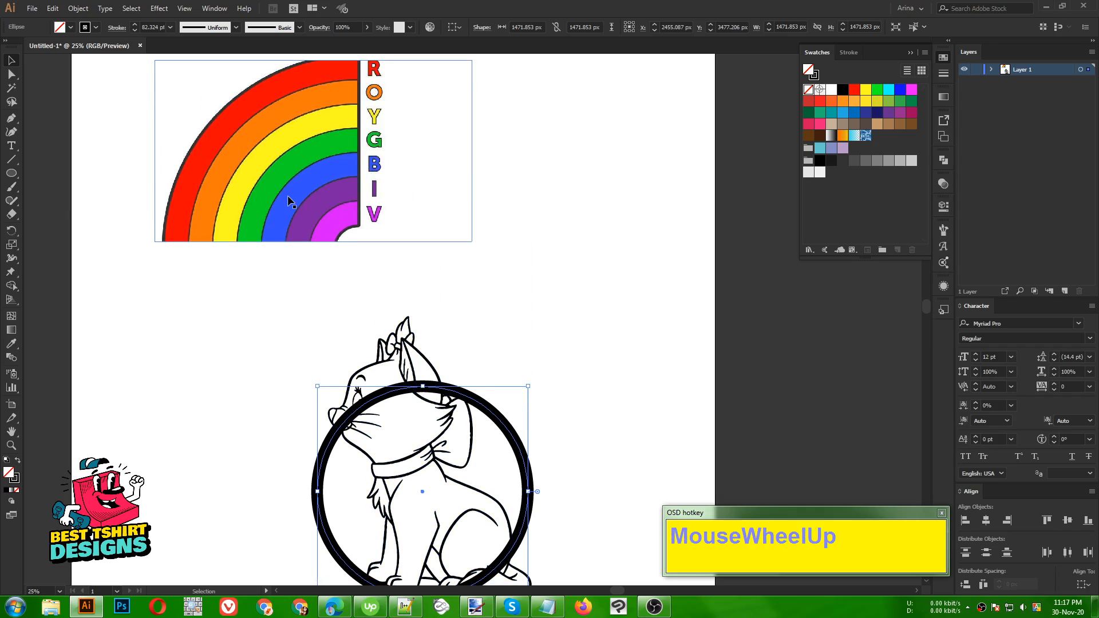
{"action": "scroll", "coordinate": [419, 356], "scroll_direction": "down", "scroll_amount": 3}
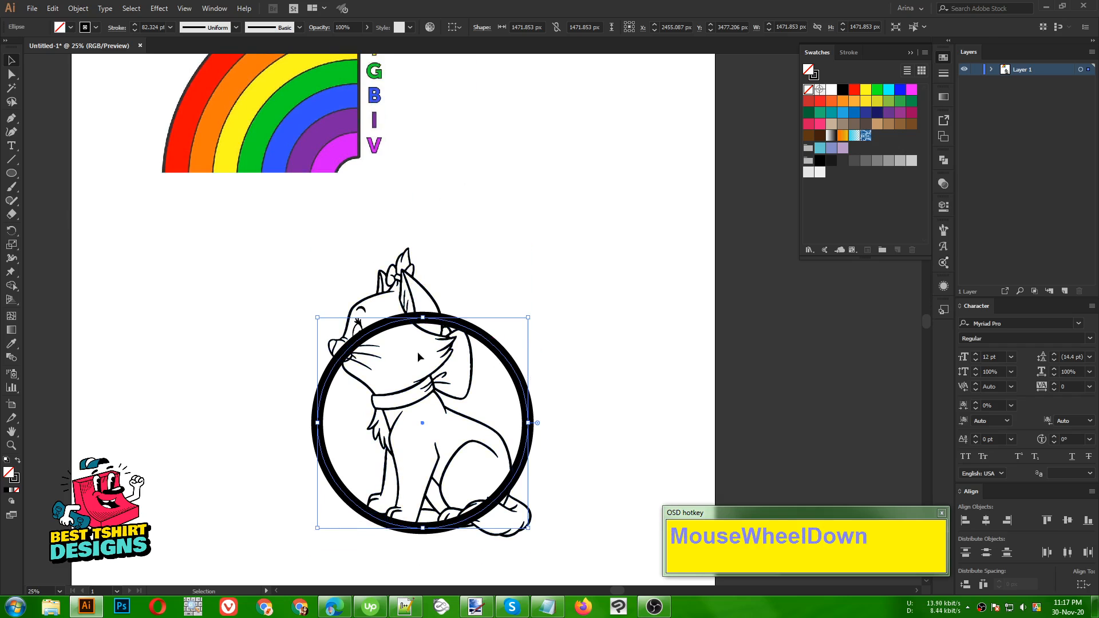
{"action": "scroll", "coordinate": [537, 373], "scroll_direction": "down", "scroll_amount": 1}
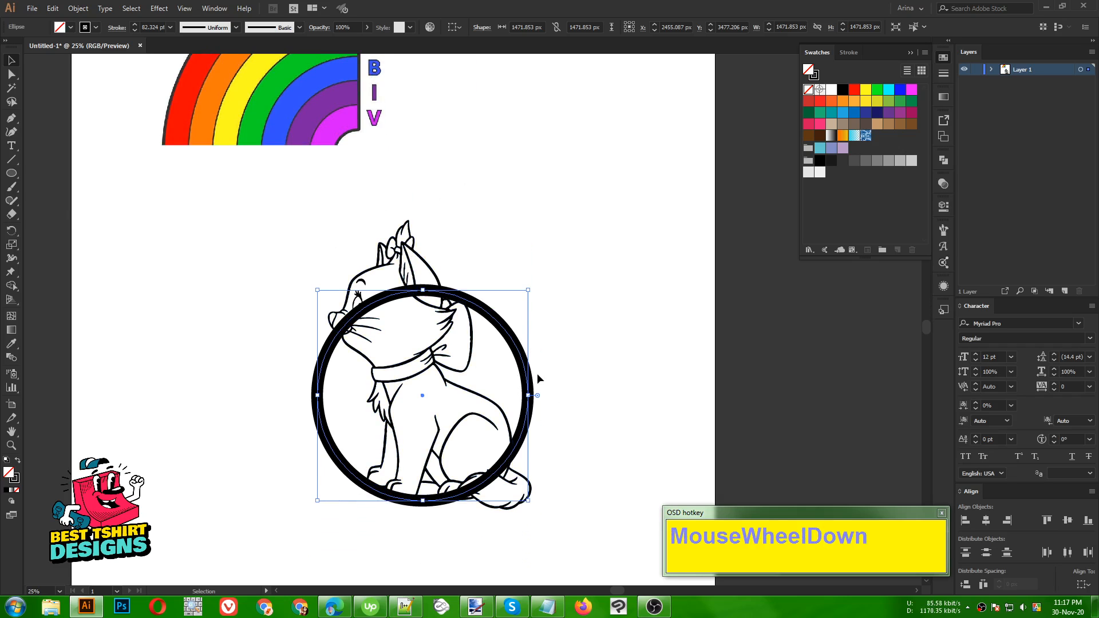
Shrink the ring to about 1232 px in diameter with its lower edge fixed, and set its stroke weight to 110 pt.
{"action": "left_click", "coordinate": [423, 290], "text": "shift"}
{"action": "left_click_drag", "start_coordinate": [423, 291], "coordinate": [481, 383]}
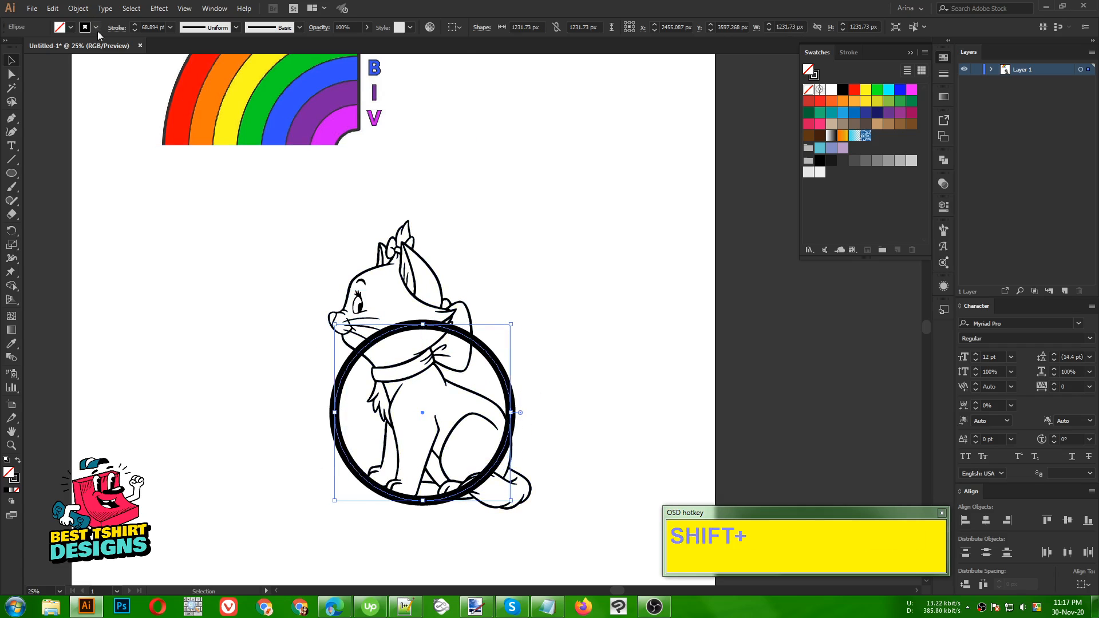
{"action": "scroll", "coordinate": [150, 27], "scroll_direction": "up", "scroll_amount": 2}
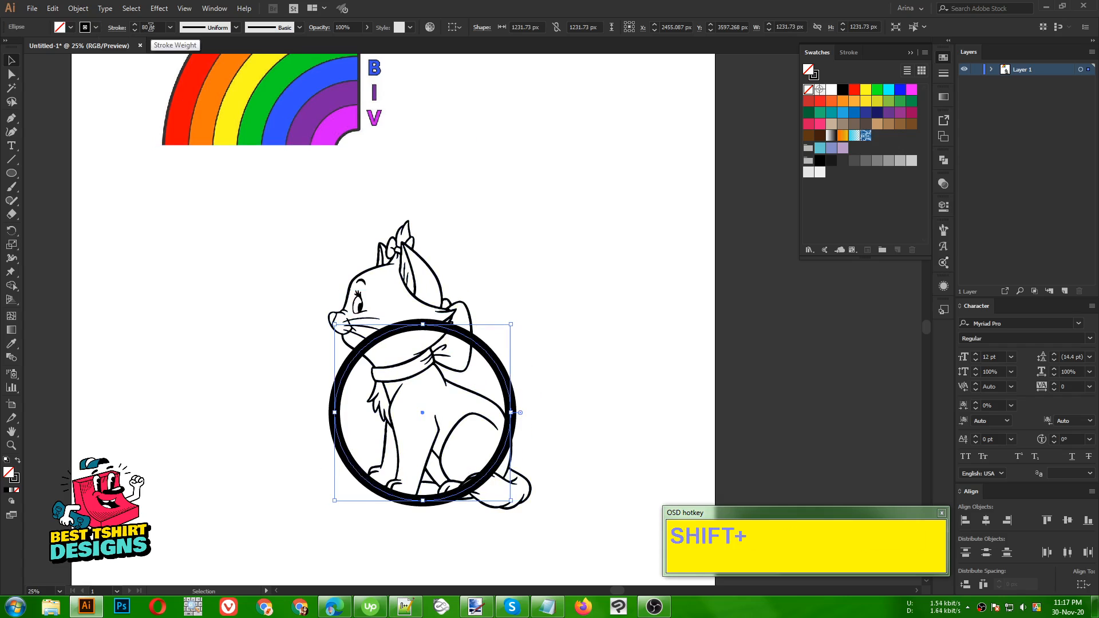
{"action": "scroll", "coordinate": [150, 27], "scroll_direction": "up", "scroll_amount": 2}
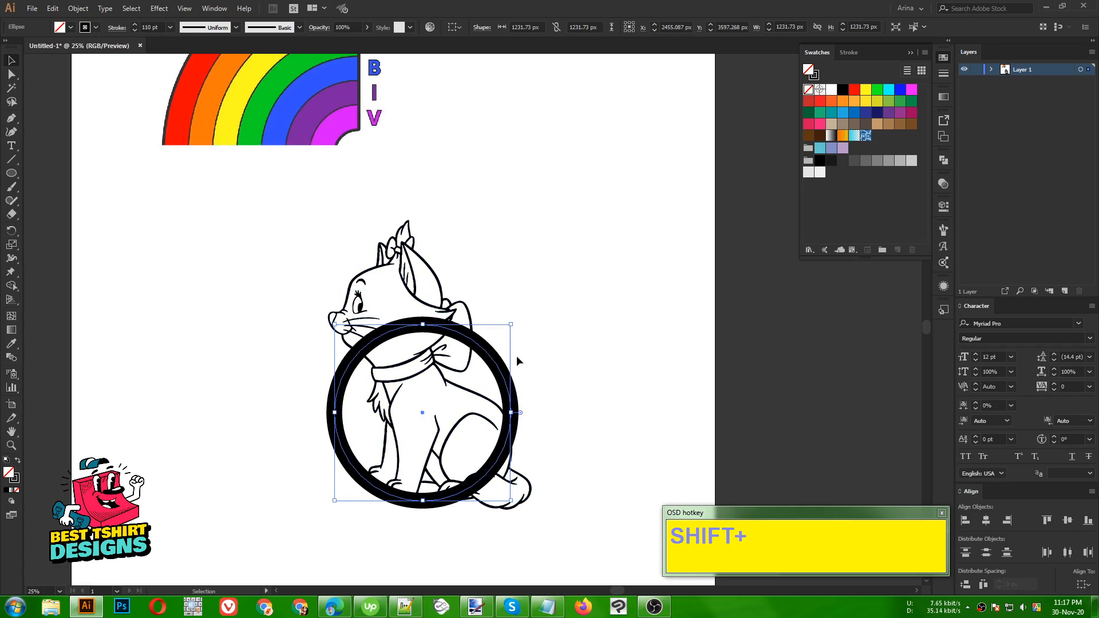
Create a second ring around the first with Offset Path, using a 130 px offset and Miter joins.
{"action": "left_click", "coordinate": [77, 9]}
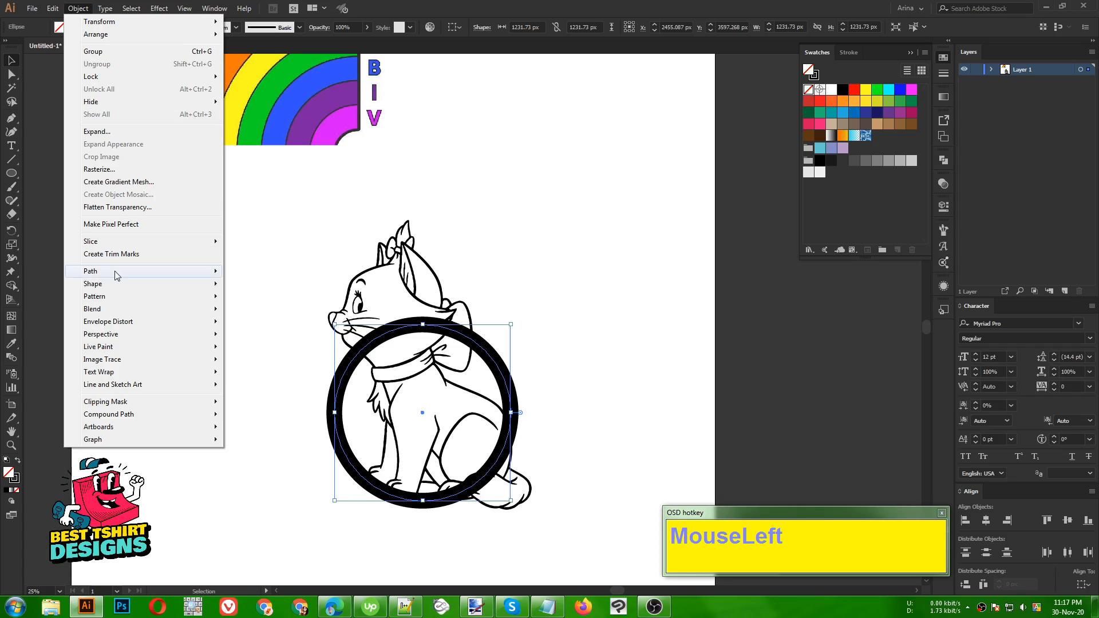
{"action": "mouse_move", "coordinate": [115, 274]}
{"action": "left_click", "coordinate": [278, 314]}
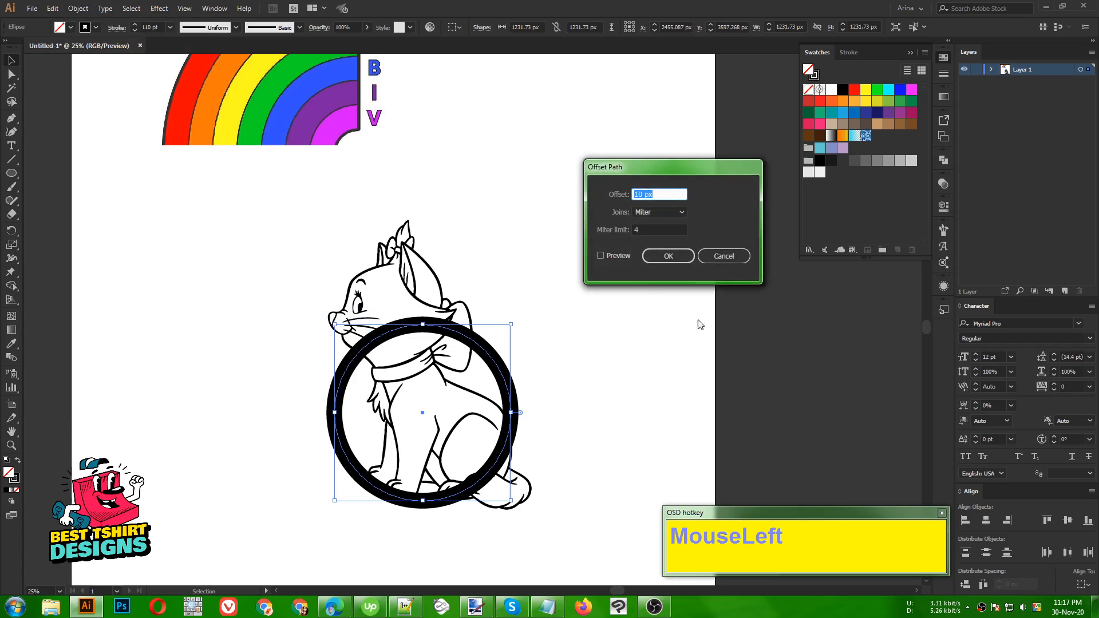
{"action": "left_click", "coordinate": [606, 253]}
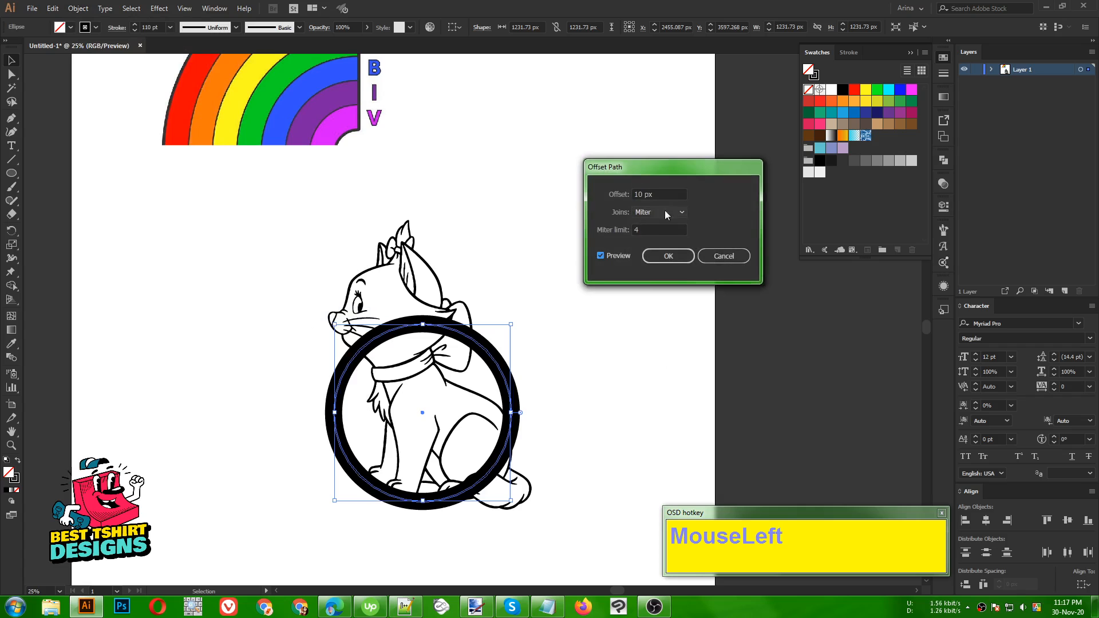
{"action": "scroll", "coordinate": [660, 195], "scroll_direction": "up", "scroll_amount": 7, "text": "shift"}
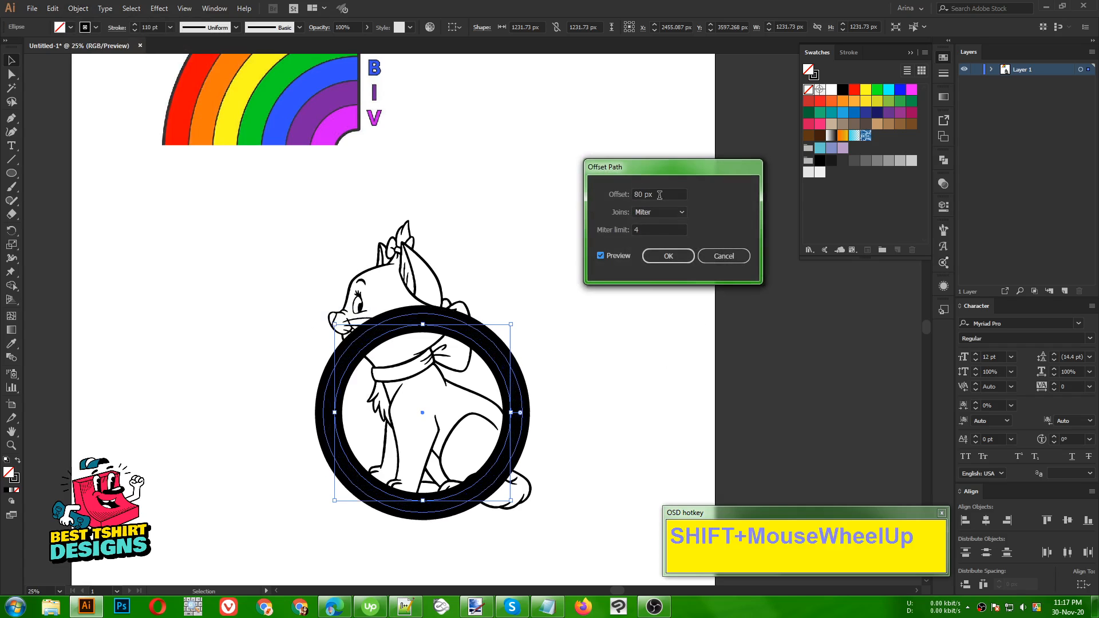
{"action": "scroll", "coordinate": [659, 195], "scroll_direction": "up", "scroll_amount": 6, "text": "shift"}
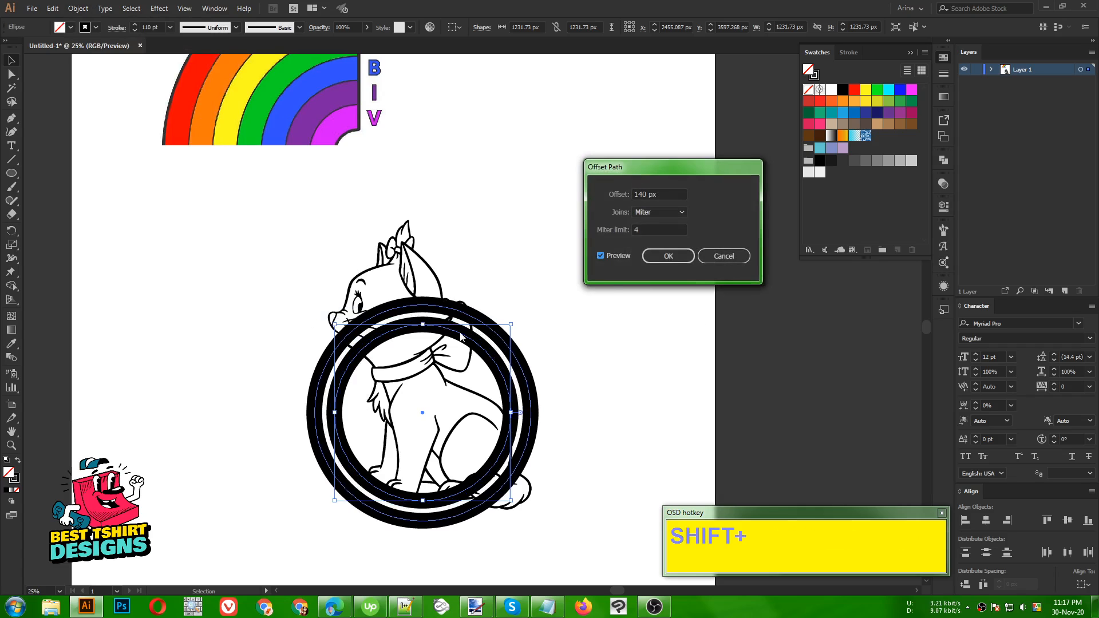
{"action": "scroll", "coordinate": [655, 194], "scroll_direction": "down", "scroll_amount": 1, "text": "shift"}
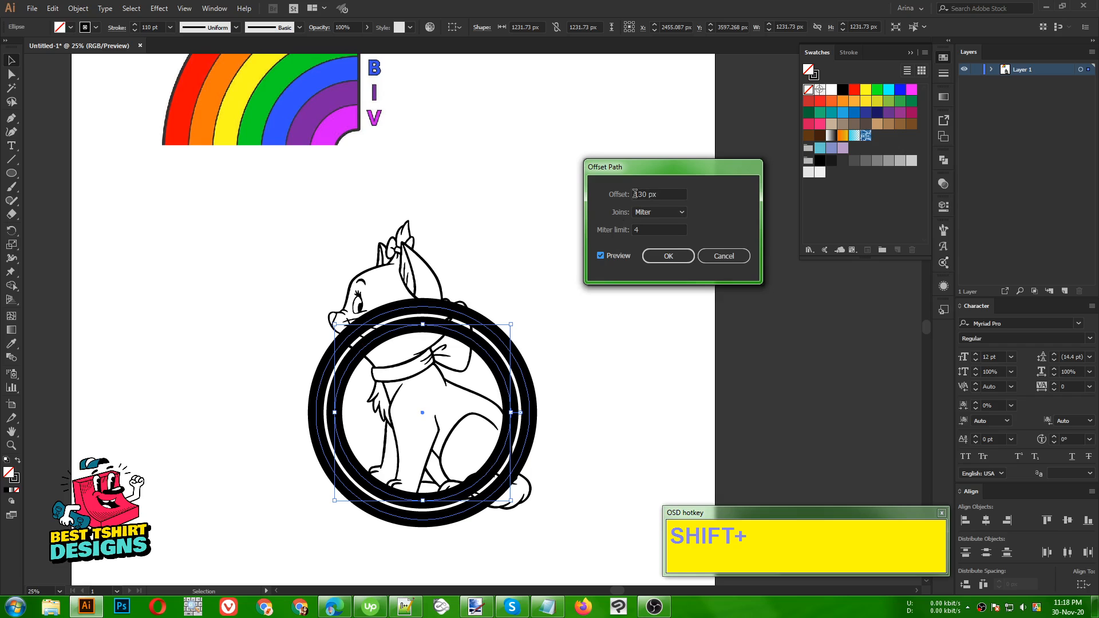
{"action": "left_click", "coordinate": [671, 261]}
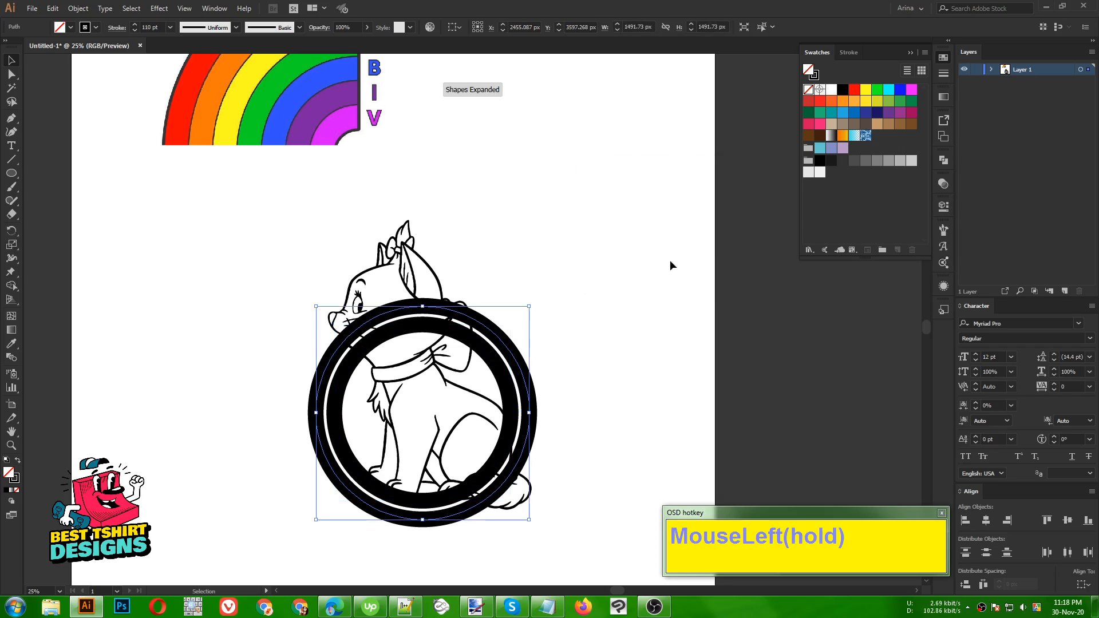
Add the third and fourth concentric rings by offsetting the outermost ring's path by 130 px each time.
{"action": "left_click", "coordinate": [78, 8]}
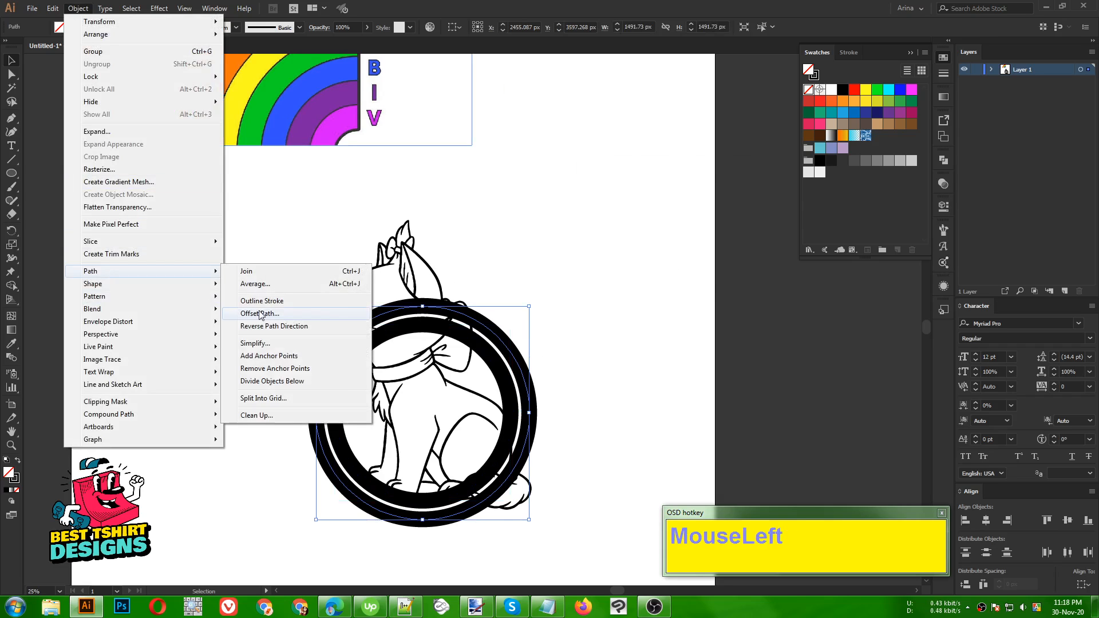
{"action": "left_click", "coordinate": [260, 313]}
{"action": "left_click", "coordinate": [600, 255]}
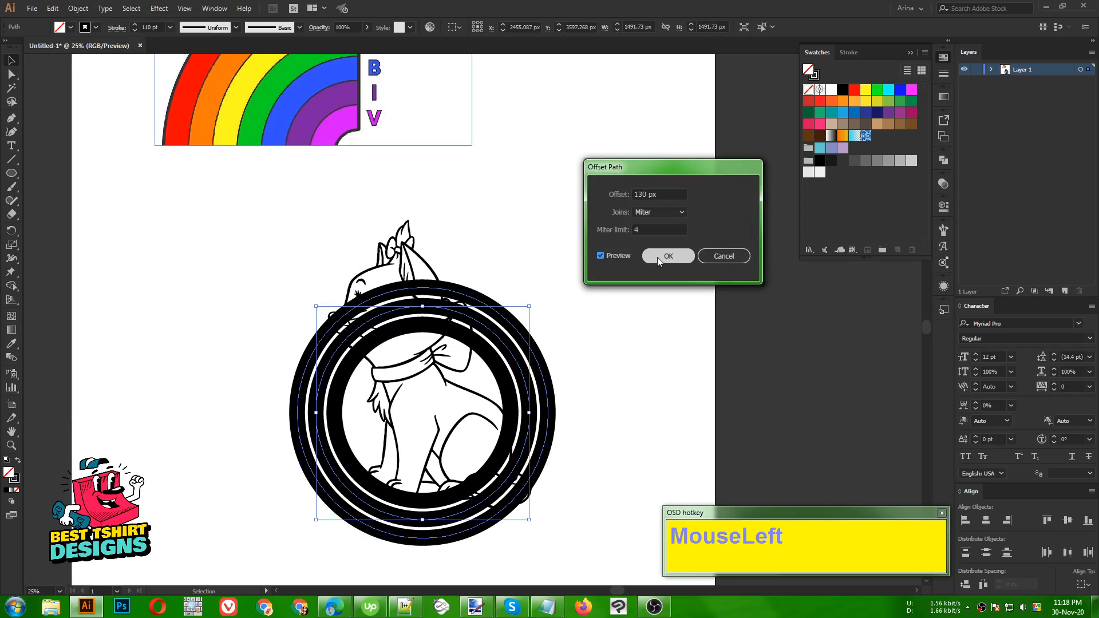
{"action": "left_click", "coordinate": [657, 256]}
{"action": "left_click", "coordinate": [78, 8]}
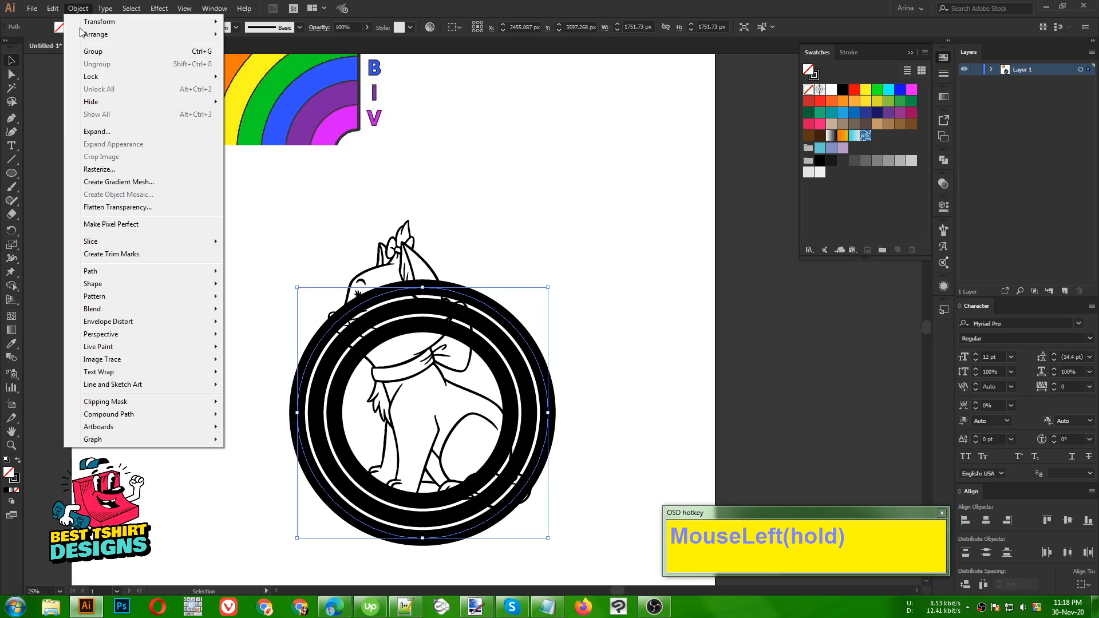
{"action": "mouse_move", "coordinate": [116, 268]}
{"action": "left_click", "coordinate": [266, 314]}
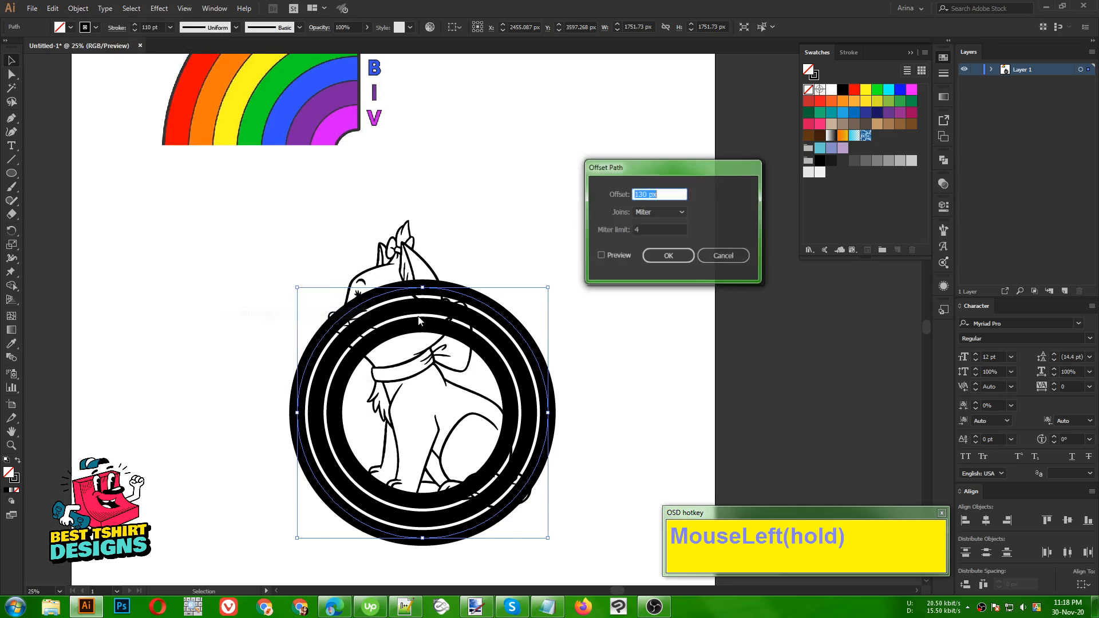
{"action": "left_click", "coordinate": [601, 255]}
{"action": "left_click", "coordinate": [668, 256]}
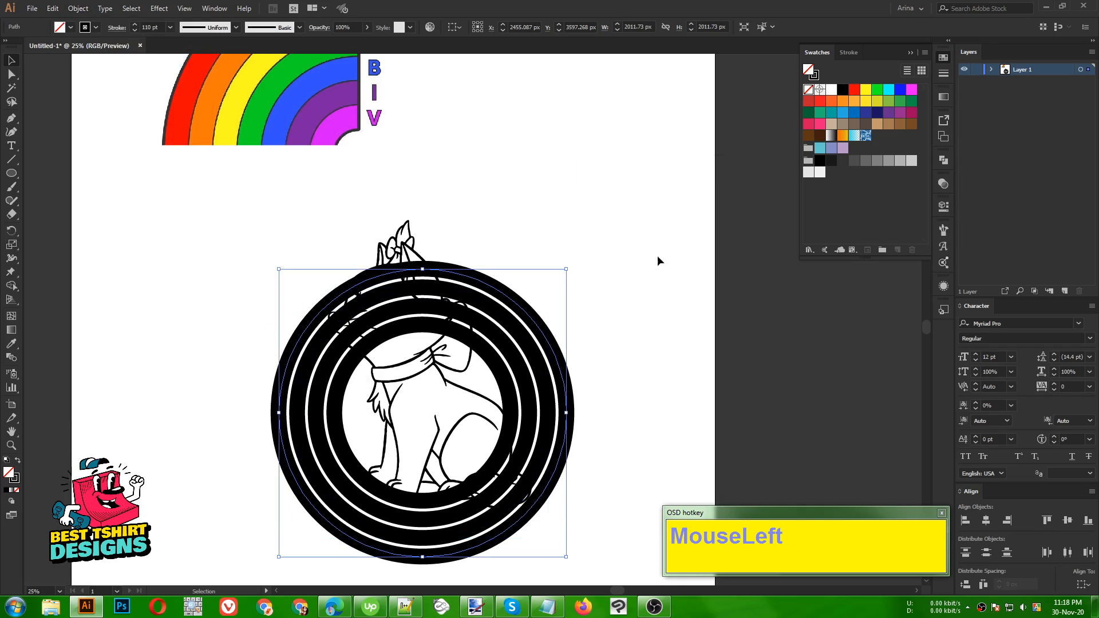
Add three more concentric rings, offsetting each new outermost path by 130 px, to complete a set of seven.
{"action": "left_click", "coordinate": [74, 10]}
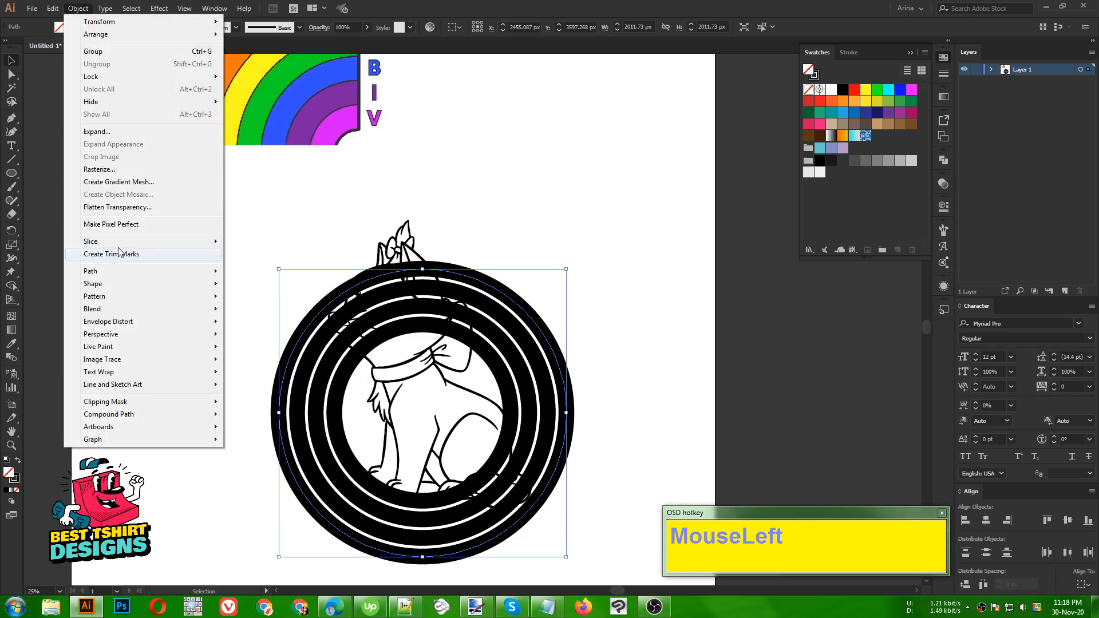
{"action": "mouse_move", "coordinate": [123, 270]}
{"action": "left_click", "coordinate": [257, 314]}
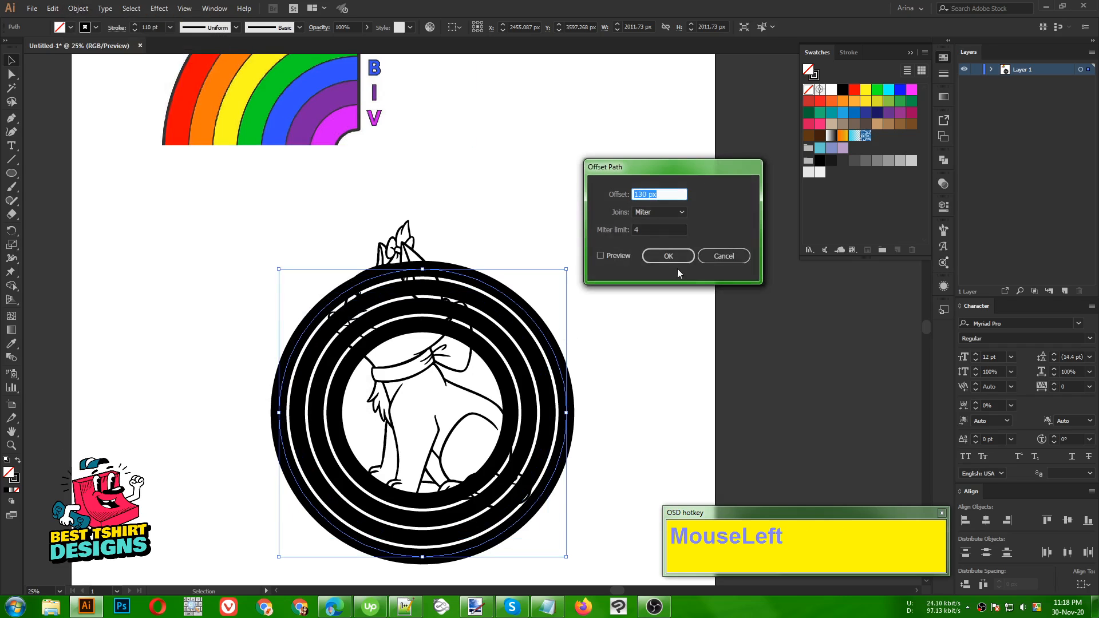
{"action": "left_click", "coordinate": [669, 253]}
{"action": "left_click", "coordinate": [78, 8]}
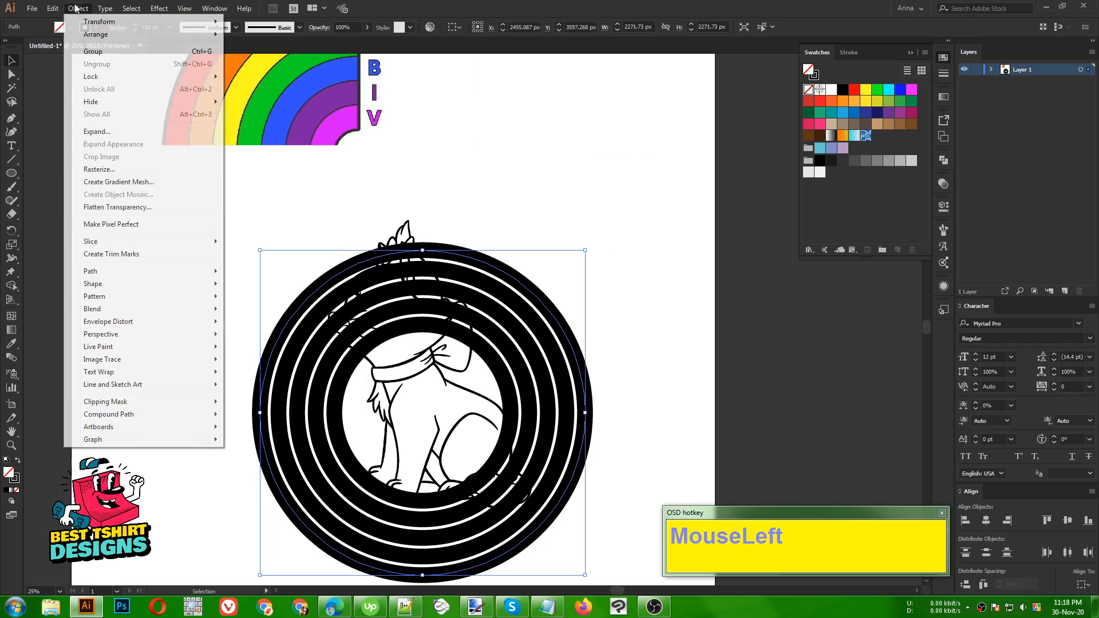
{"action": "mouse_move", "coordinate": [122, 271]}
{"action": "left_click", "coordinate": [272, 313]}
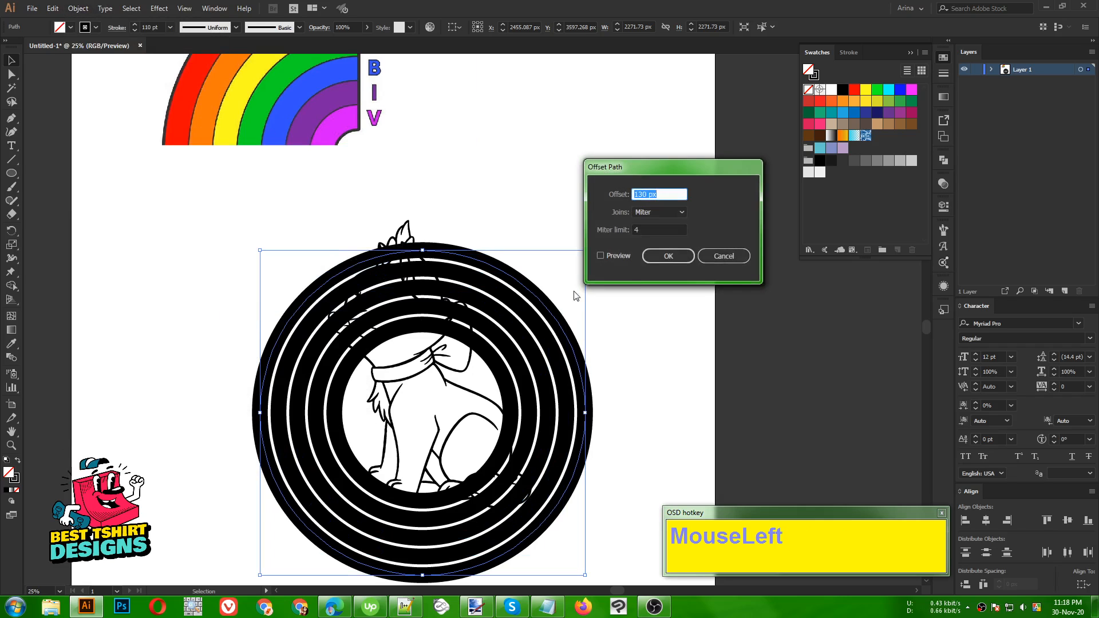
{"action": "left_click", "coordinate": [668, 260]}
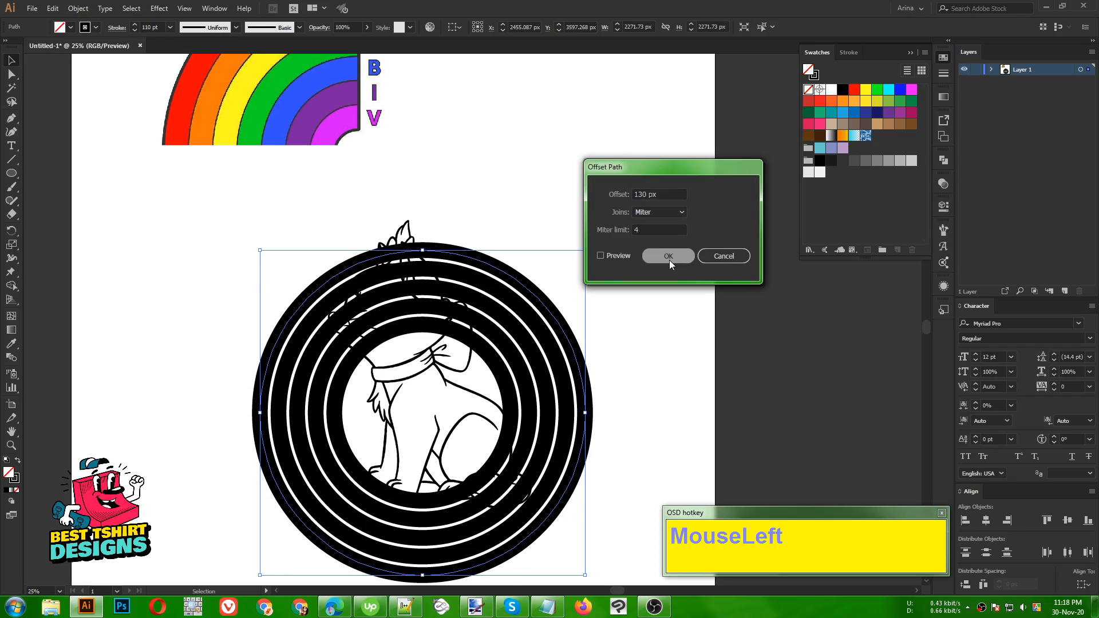
{"action": "left_click", "coordinate": [80, 9]}
{"action": "mouse_move", "coordinate": [113, 271]}
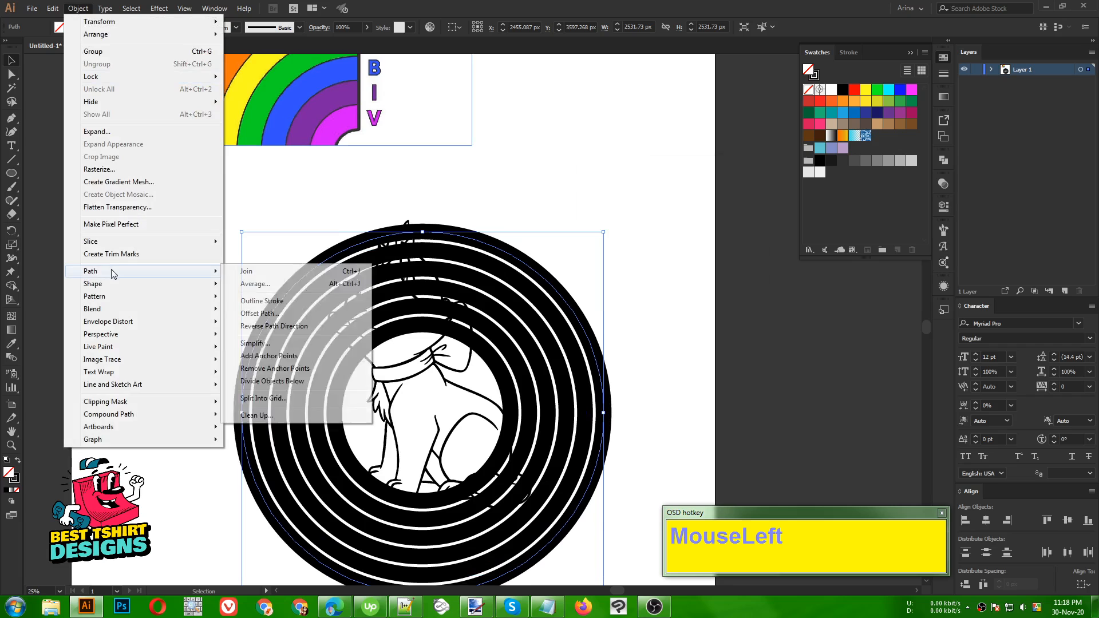
{"action": "left_click", "coordinate": [265, 314]}
{"action": "left_click", "coordinate": [658, 253]}
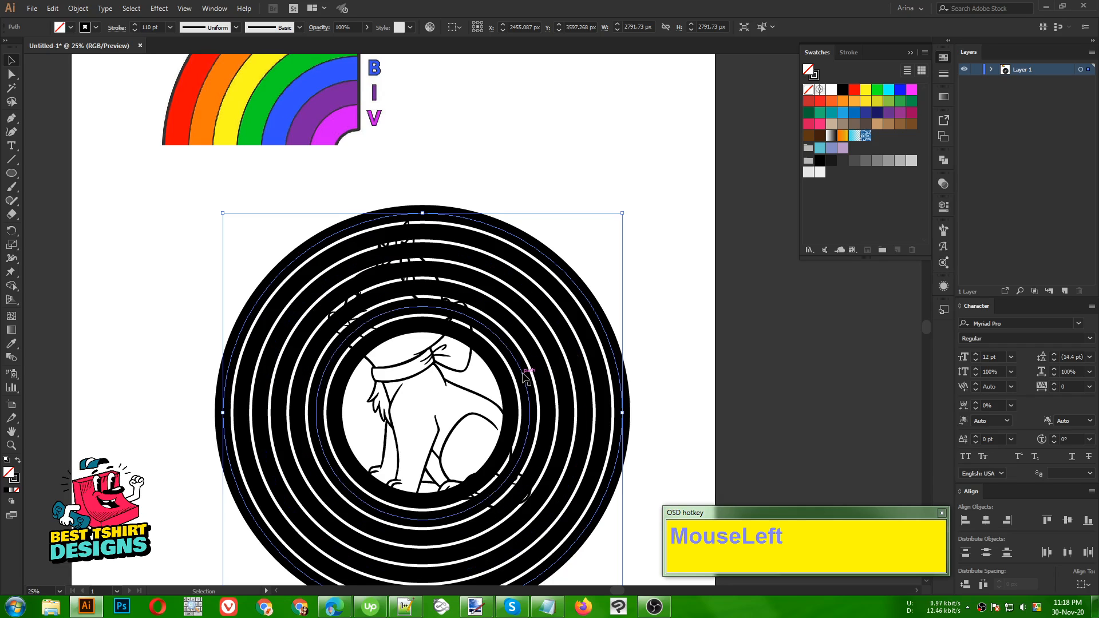
Select all the concentric rings together, leaving the cat line art out of the selection.
{"action": "left_click", "coordinate": [575, 246]}
{"action": "left_click", "coordinate": [455, 384]}
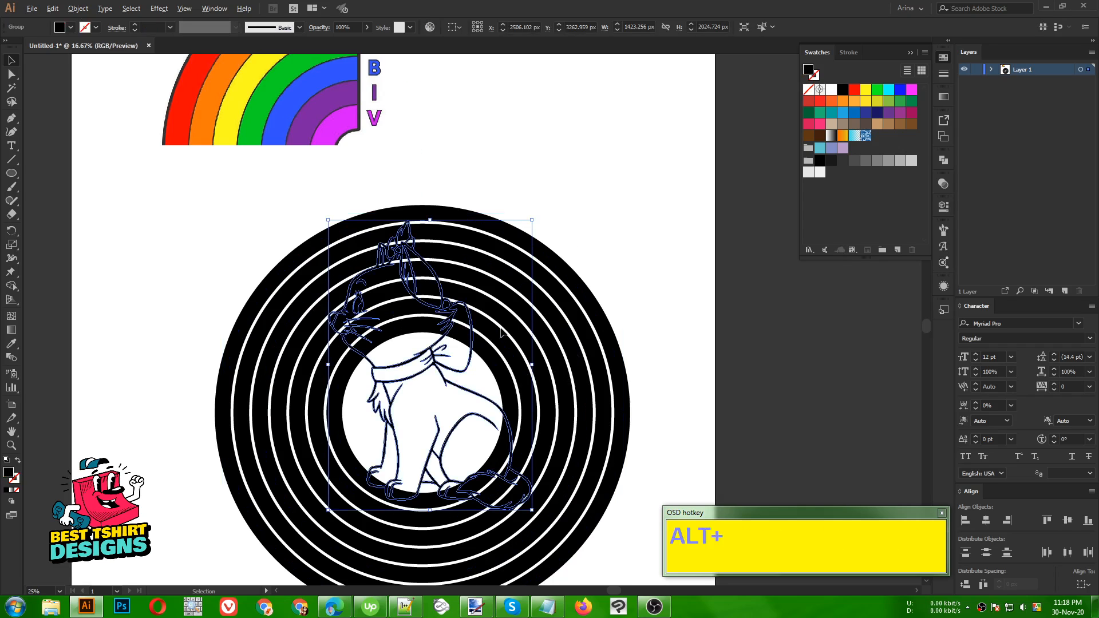
{"action": "scroll", "coordinate": [501, 330], "scroll_direction": "down", "scroll_amount": 1}
{"action": "left_click", "coordinate": [578, 372], "text": "shift"}
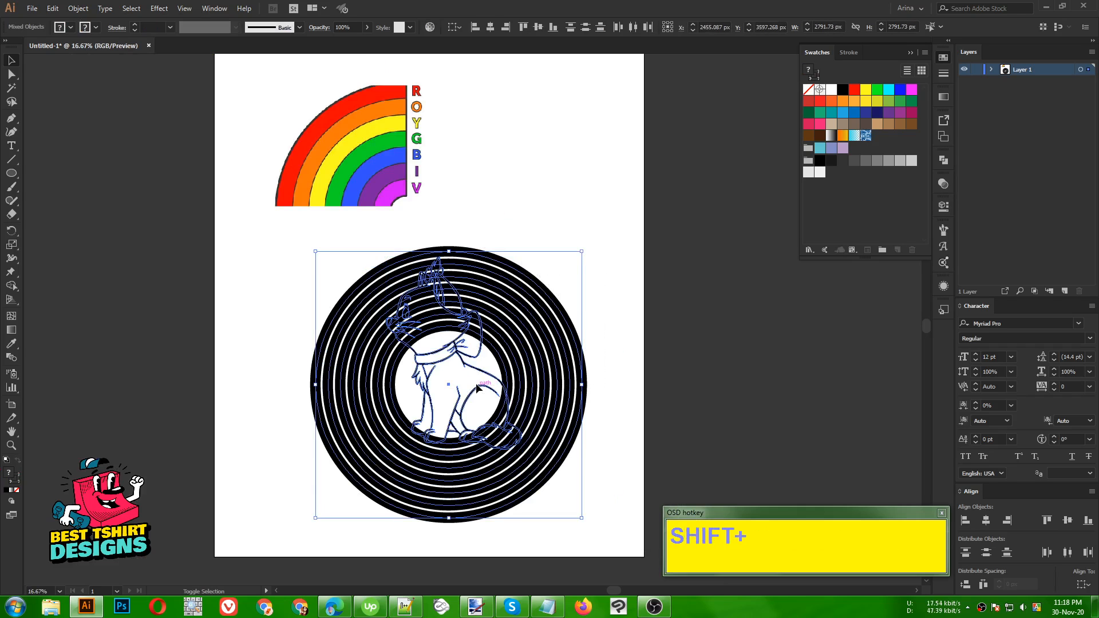
{"action": "left_click", "coordinate": [477, 388], "text": "shift"}
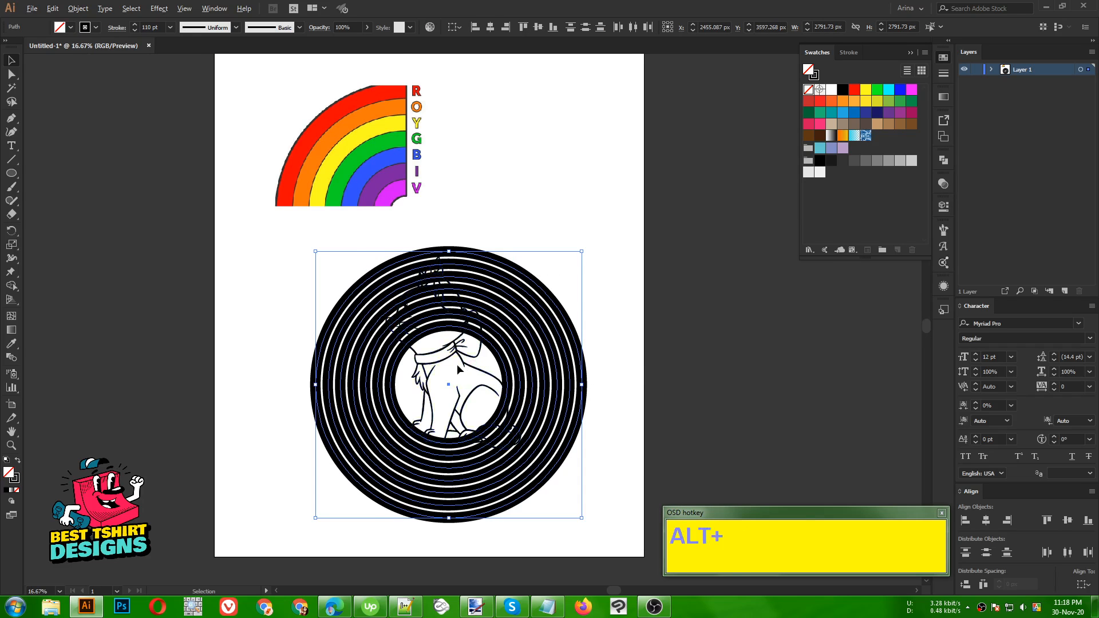
Scale the selected rings down uniformly about their centre to about 2532 px wide and set their stroke to 100 pt.
{"action": "scroll", "coordinate": [457, 364], "scroll_direction": "up", "scroll_amount": 1}
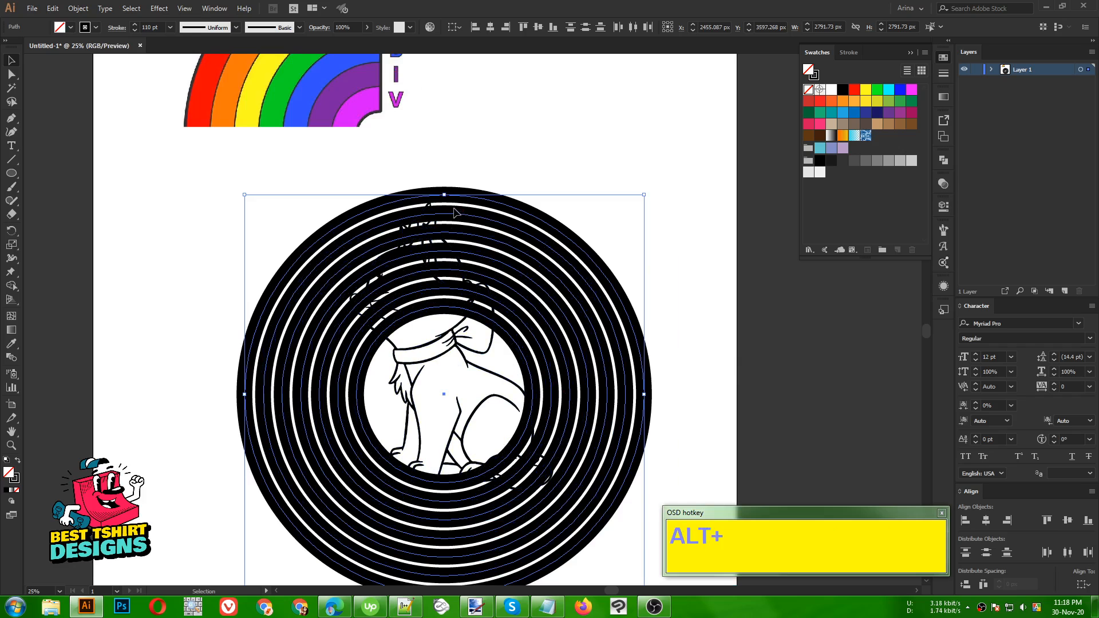
{"action": "left_click_drag", "start_coordinate": [444, 195], "coordinate": [446, 214]}
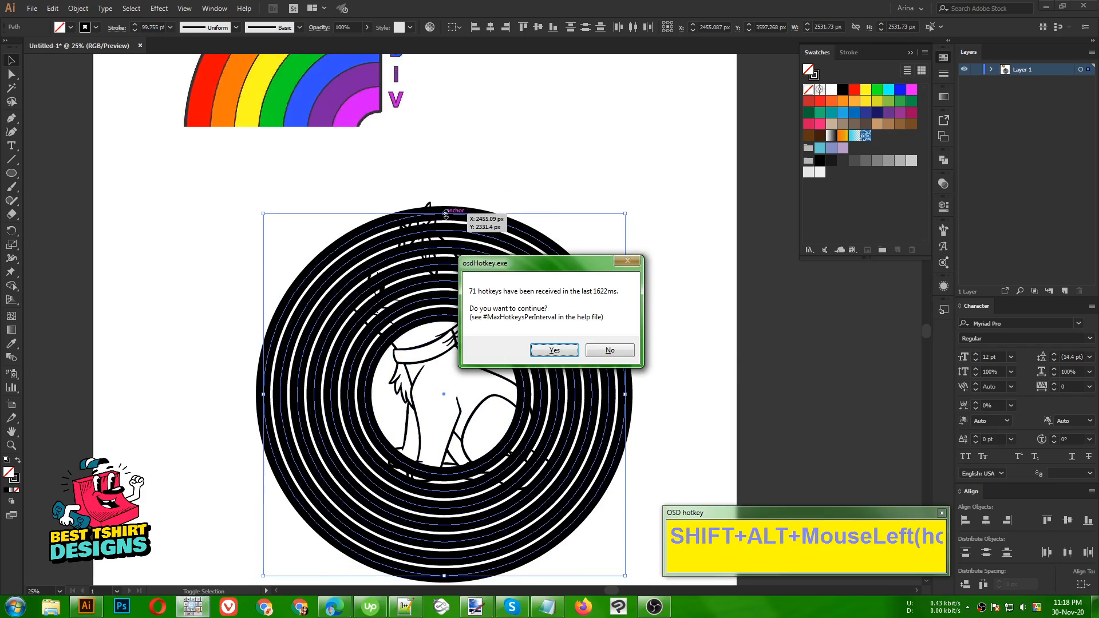
{"action": "left_click", "coordinate": [548, 351]}
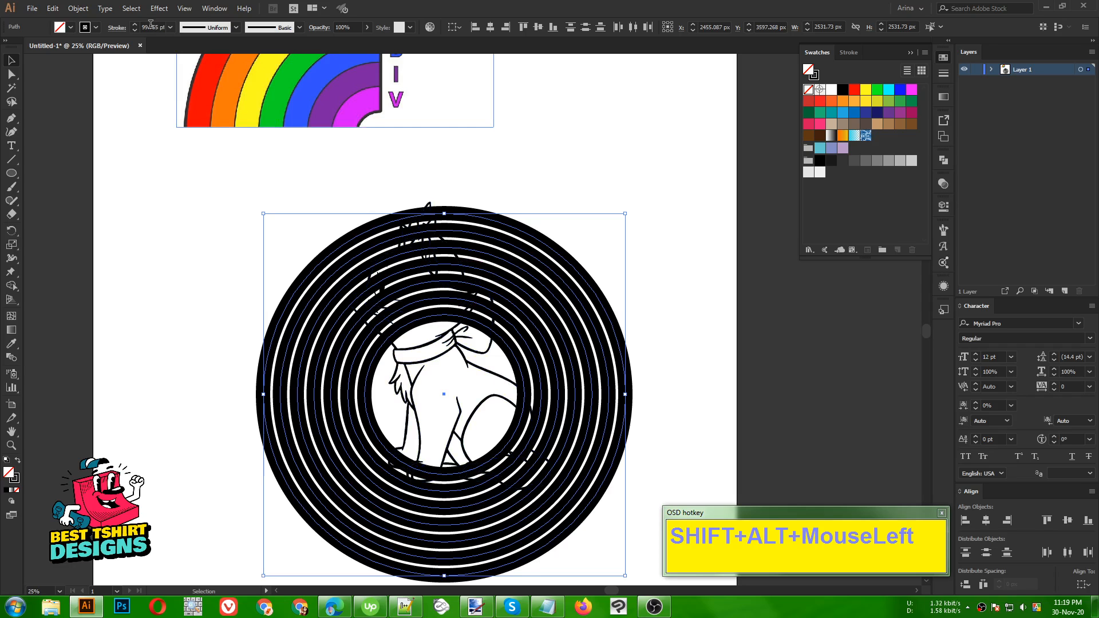
{"action": "scroll", "coordinate": [150, 25], "scroll_direction": "up", "scroll_amount": 1}
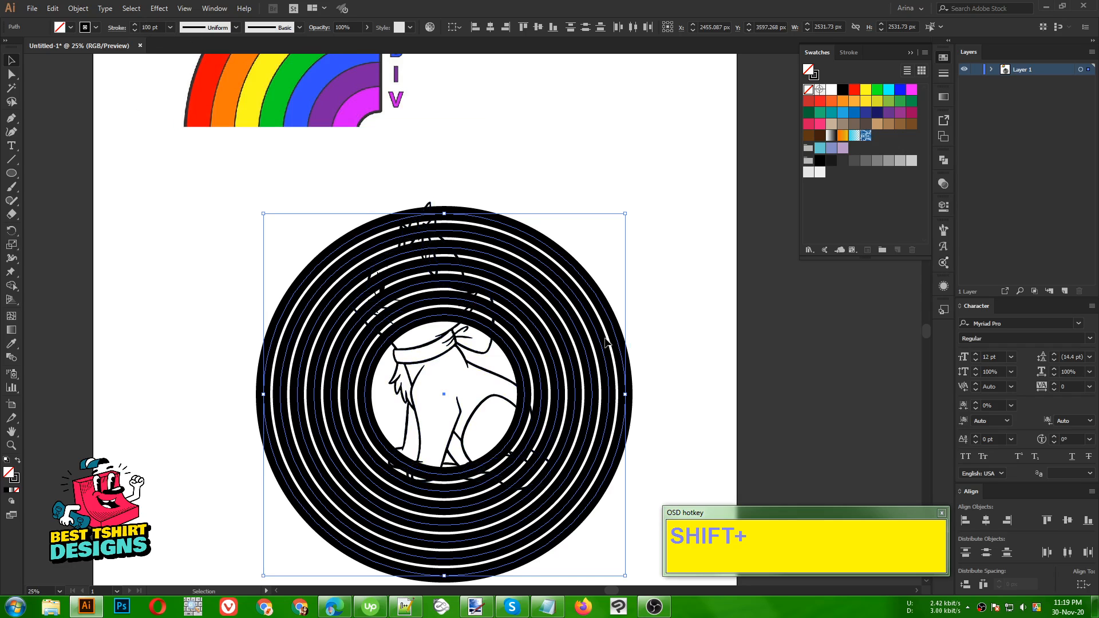
Group the concentric rings and expand the group's fill and stroke into filled shapes.
{"action": "key", "text": "ctrl+g"}
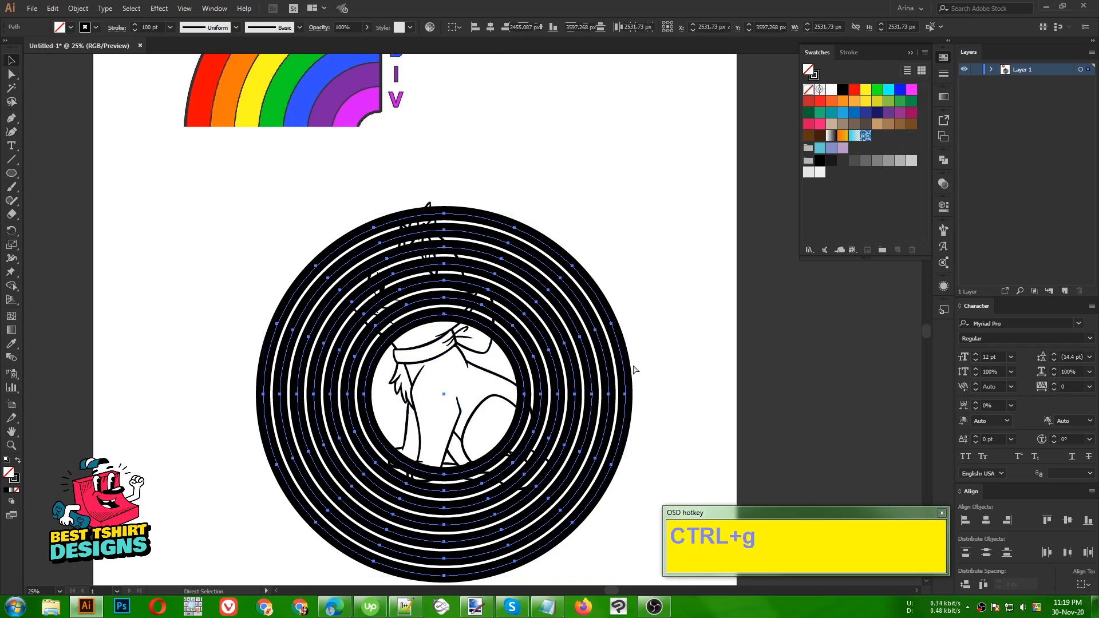
{"action": "left_click", "coordinate": [673, 330]}
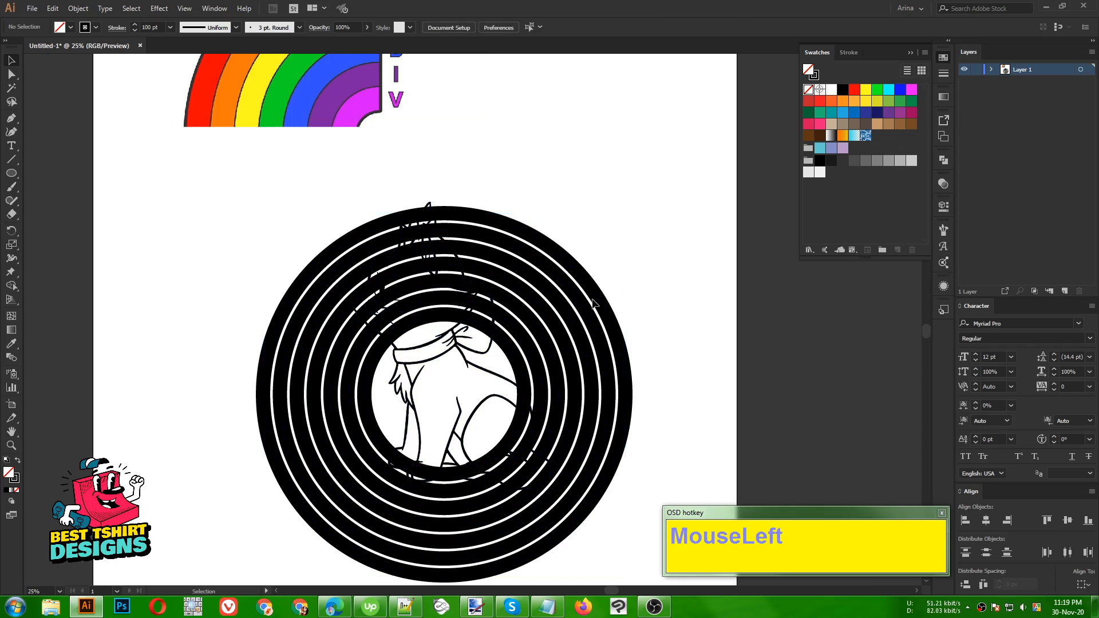
{"action": "left_click", "coordinate": [594, 298]}
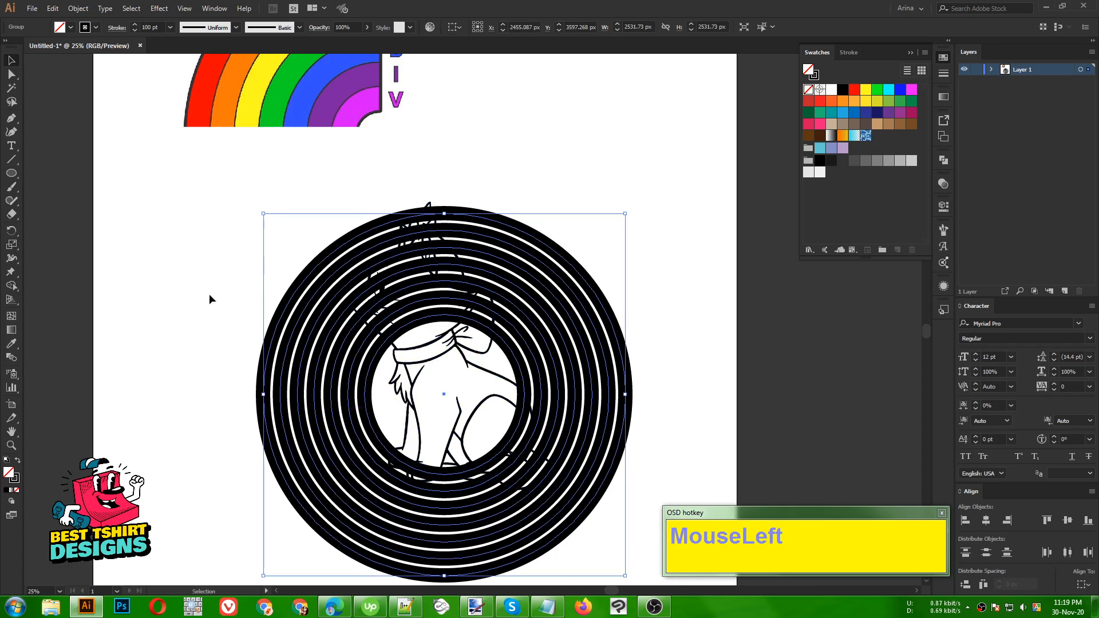
{"action": "left_click", "coordinate": [72, 8]}
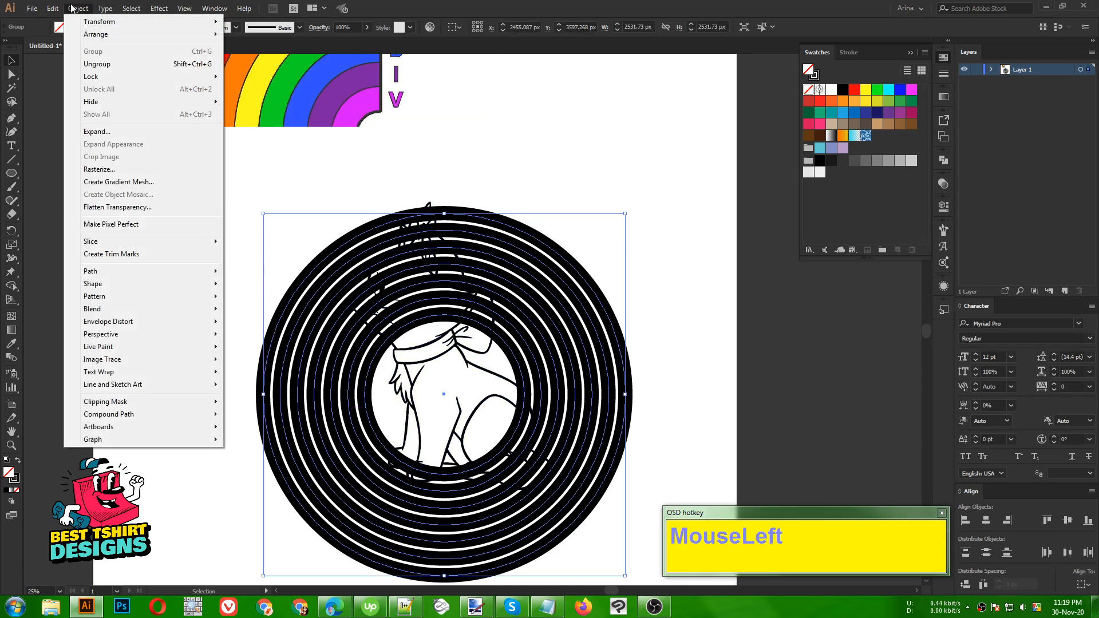
{"action": "left_click", "coordinate": [96, 137]}
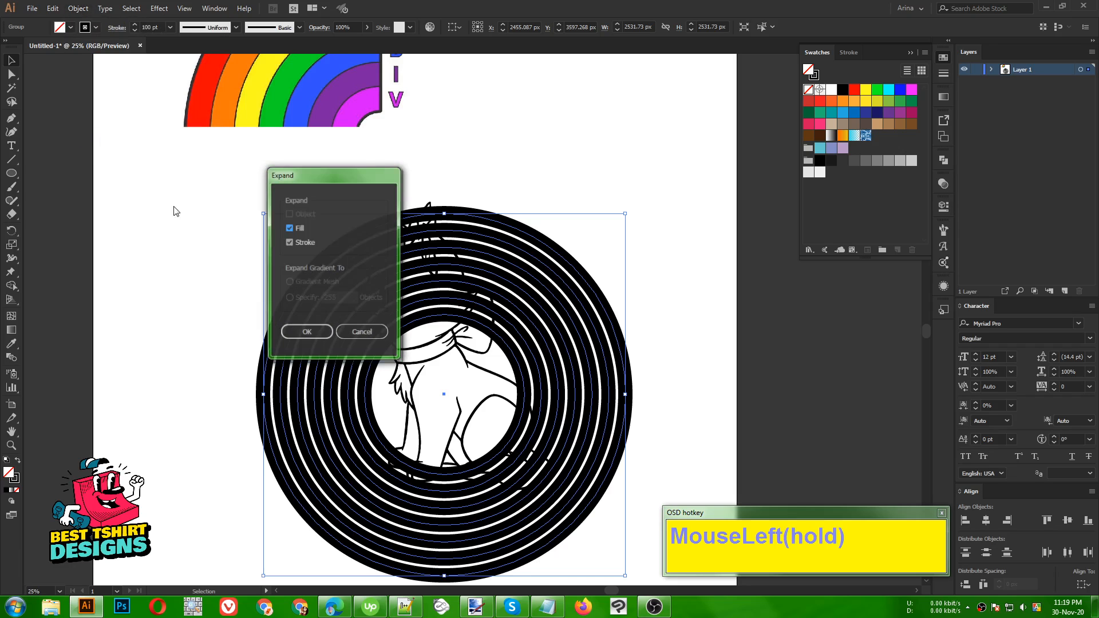
{"action": "left_click", "coordinate": [305, 333]}
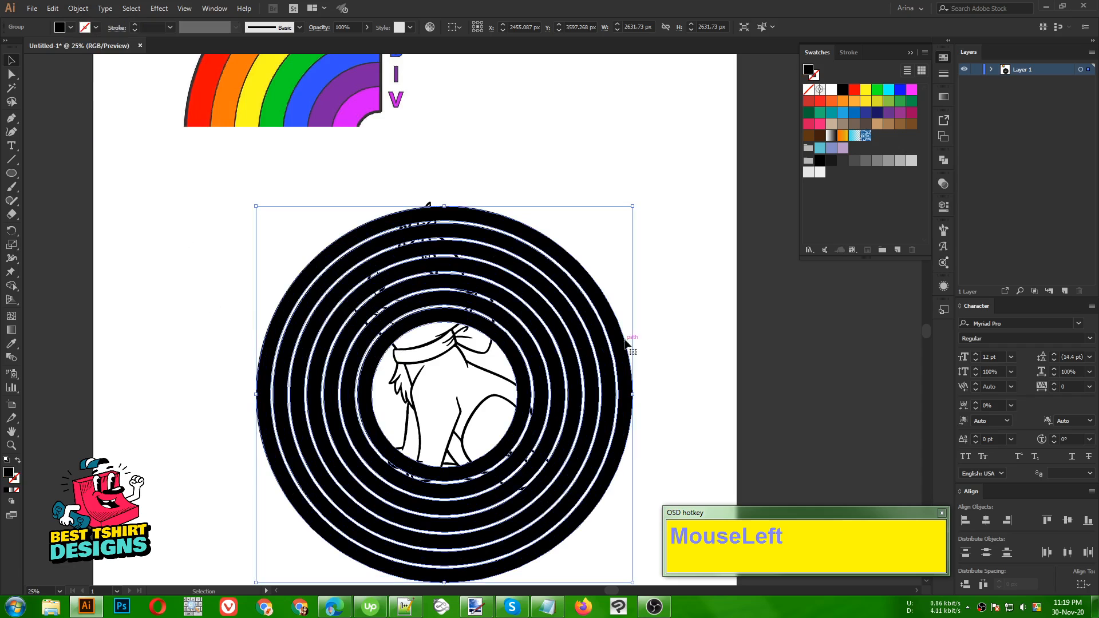
{"action": "left_click", "coordinate": [665, 329]}
Isolate the ring group, then fill its outermost ring with red and the second ring with orange.
{"action": "left_click", "coordinate": [604, 312]}
{"action": "double_click", "coordinate": [590, 293]}
{"action": "scroll", "coordinate": [589, 293], "scroll_direction": "up", "scroll_amount": 5}
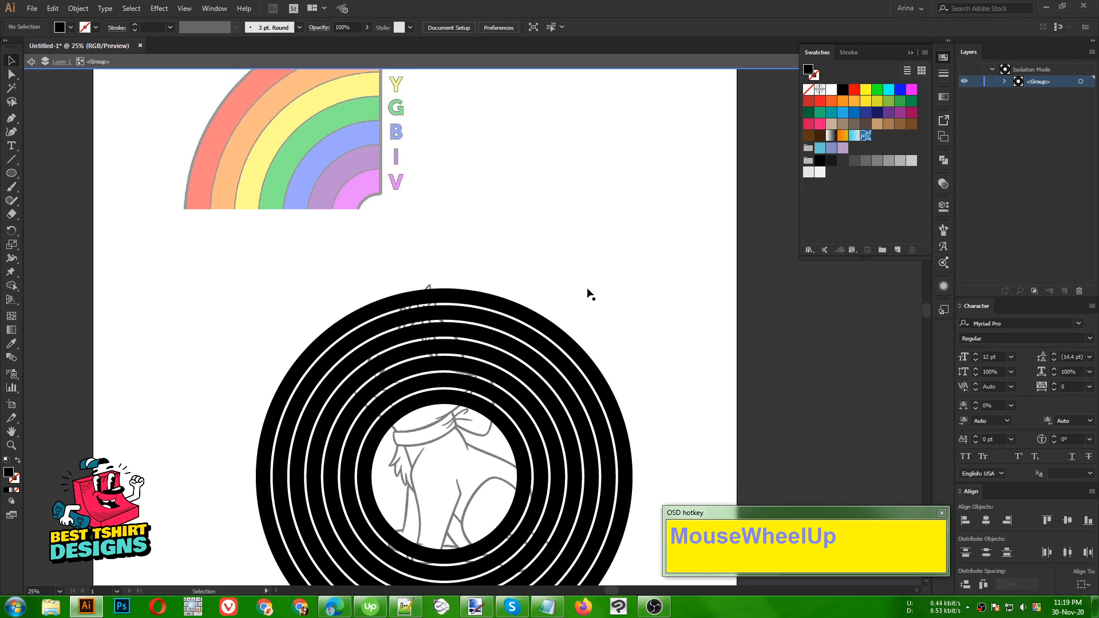
{"action": "left_click", "coordinate": [466, 318]}
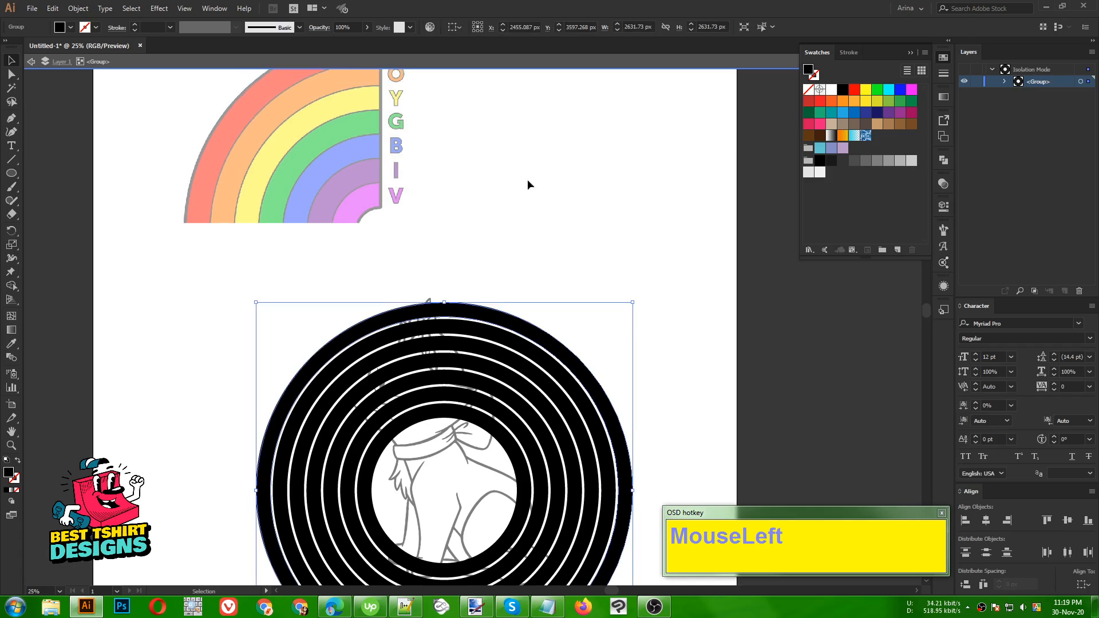
{"action": "left_click", "coordinate": [823, 104]}
{"action": "left_click", "coordinate": [537, 354]}
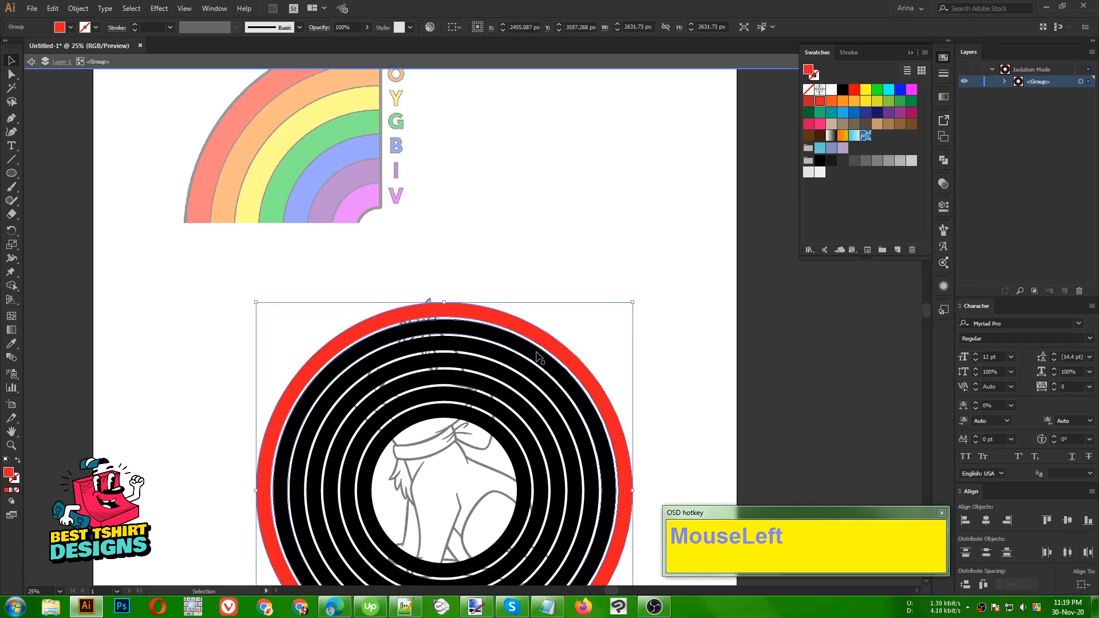
{"action": "left_click", "coordinate": [845, 104]}
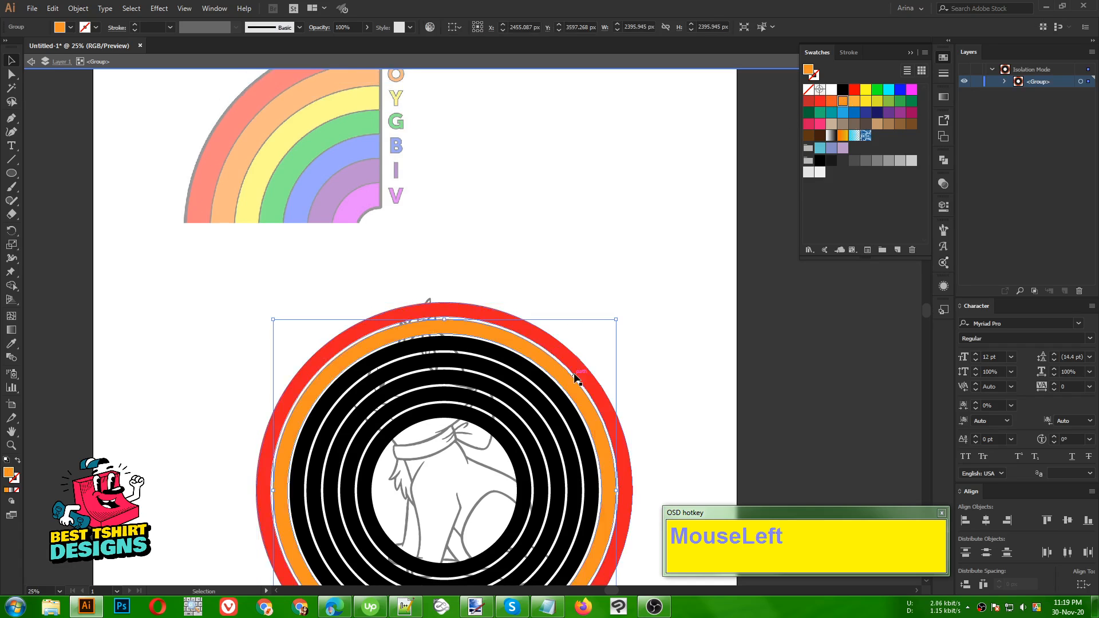
Fill the third, fourth and fifth rings from the outside with yellow, green and blue.
{"action": "left_click", "coordinate": [531, 375]}
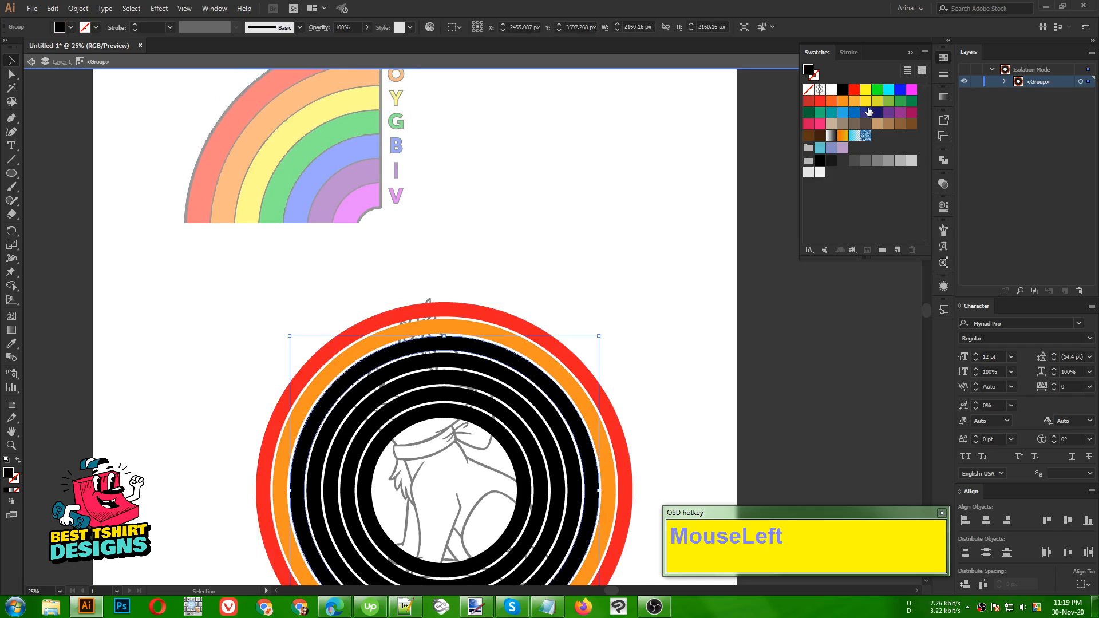
{"action": "left_click", "coordinate": [865, 90]}
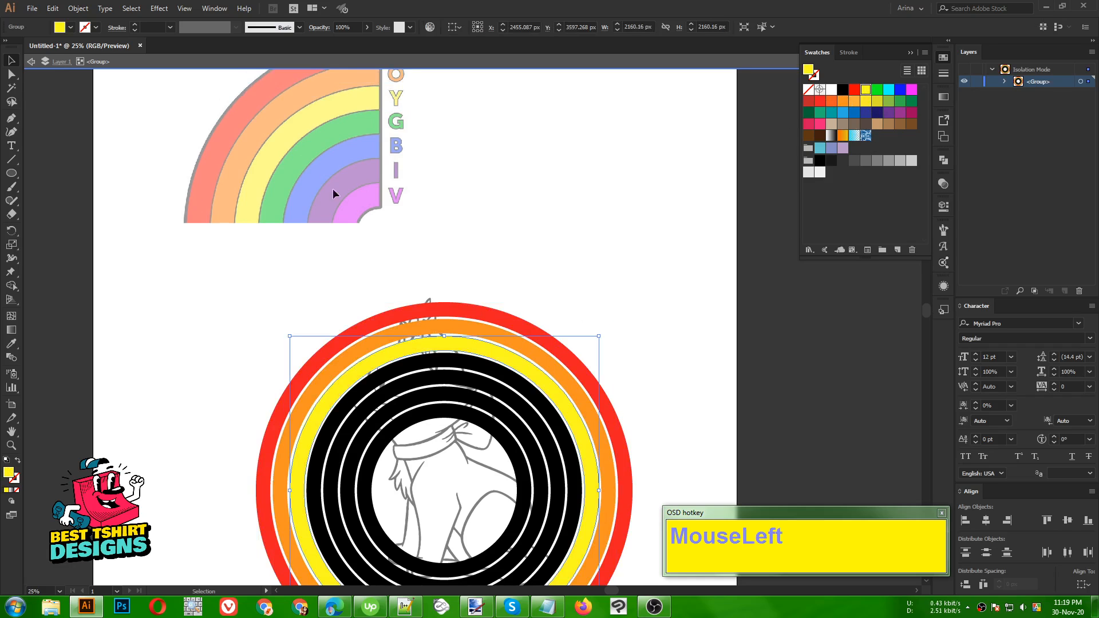
{"action": "left_click", "coordinate": [507, 379]}
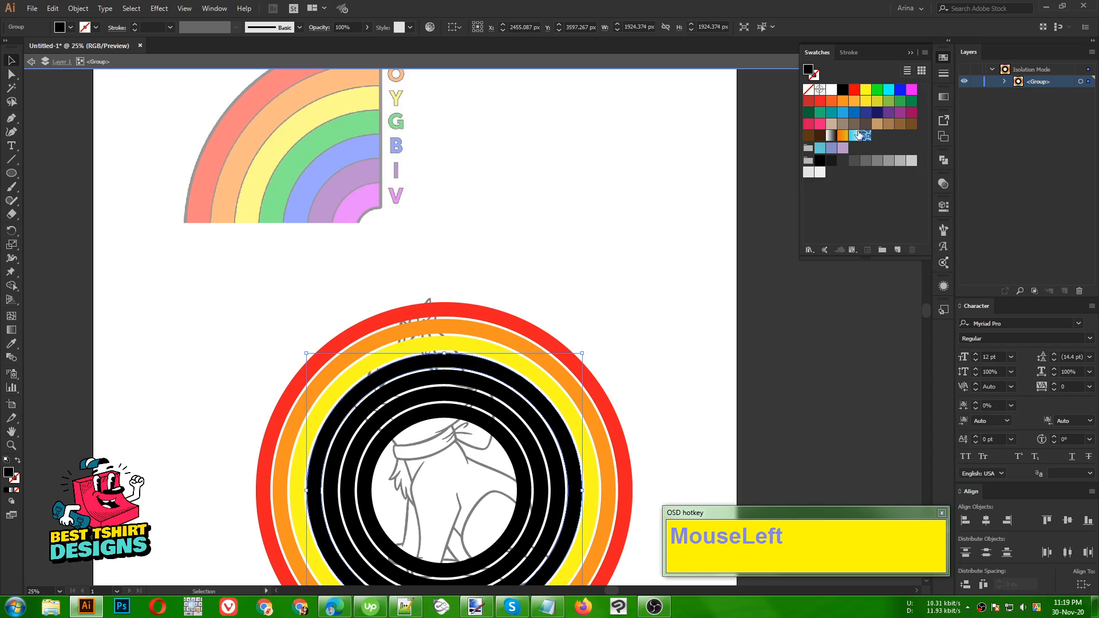
{"action": "left_click", "coordinate": [897, 104]}
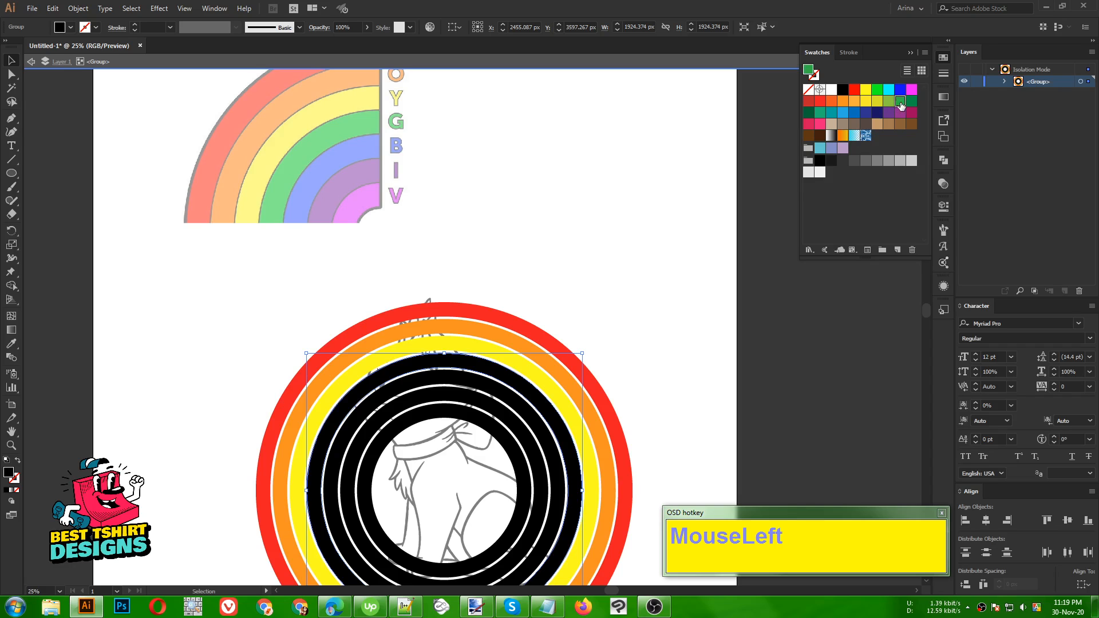
{"action": "left_click", "coordinate": [521, 405]}
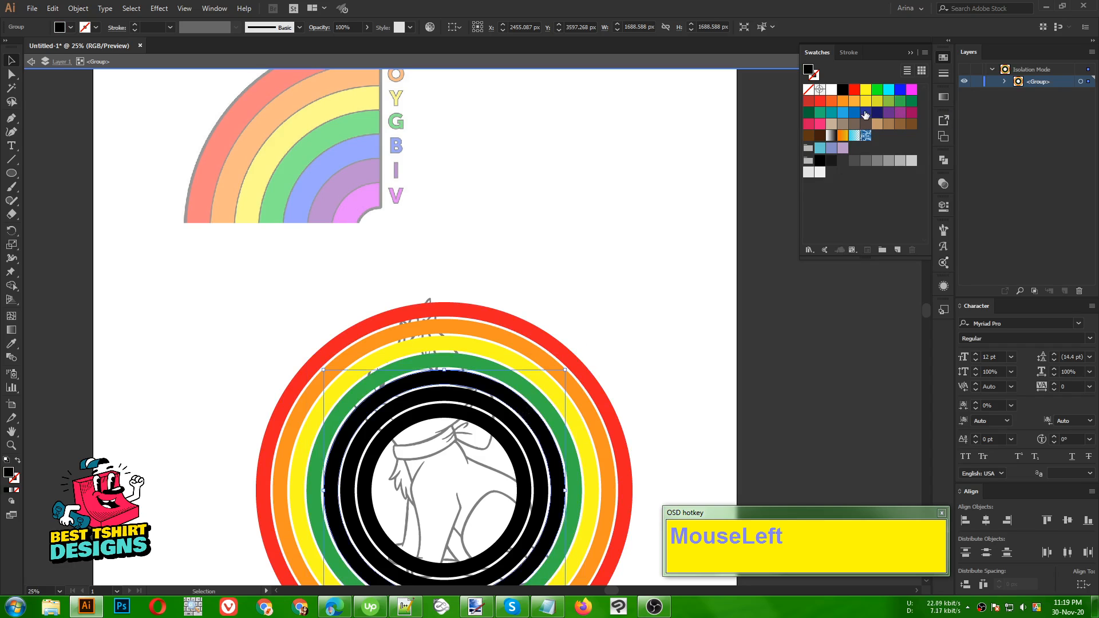
{"action": "left_click", "coordinate": [900, 90]}
Try purple and maroon swatches as fills for the two innermost rings.
{"action": "left_click", "coordinate": [498, 410]}
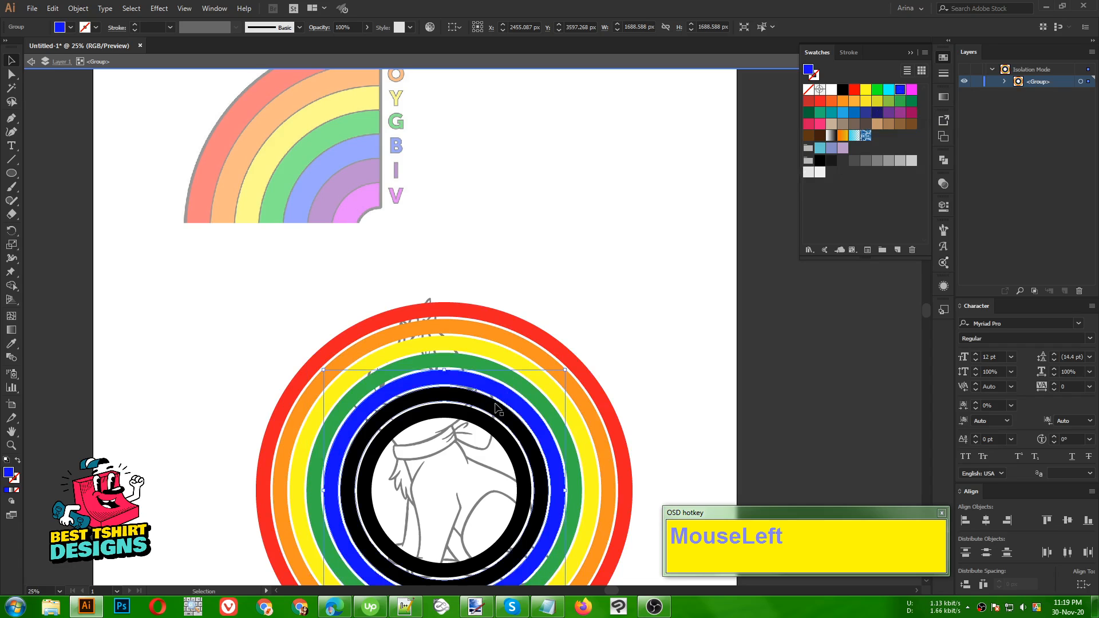
{"action": "left_click", "coordinate": [890, 113]}
{"action": "left_click", "coordinate": [899, 113]}
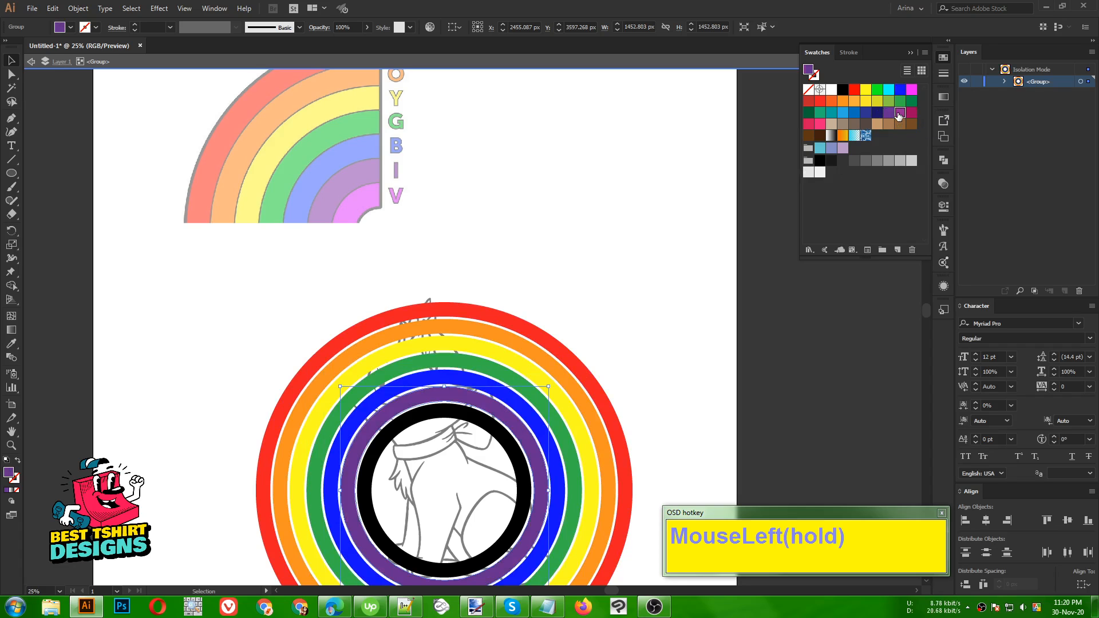
{"action": "left_click", "coordinate": [498, 435]}
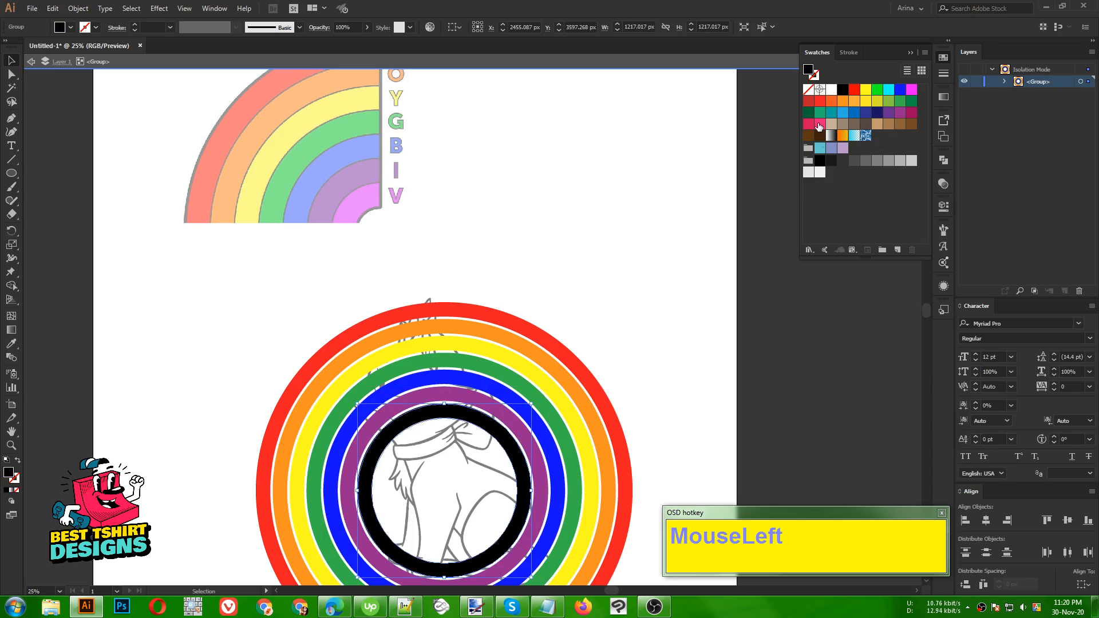
{"action": "left_click", "coordinate": [908, 114]}
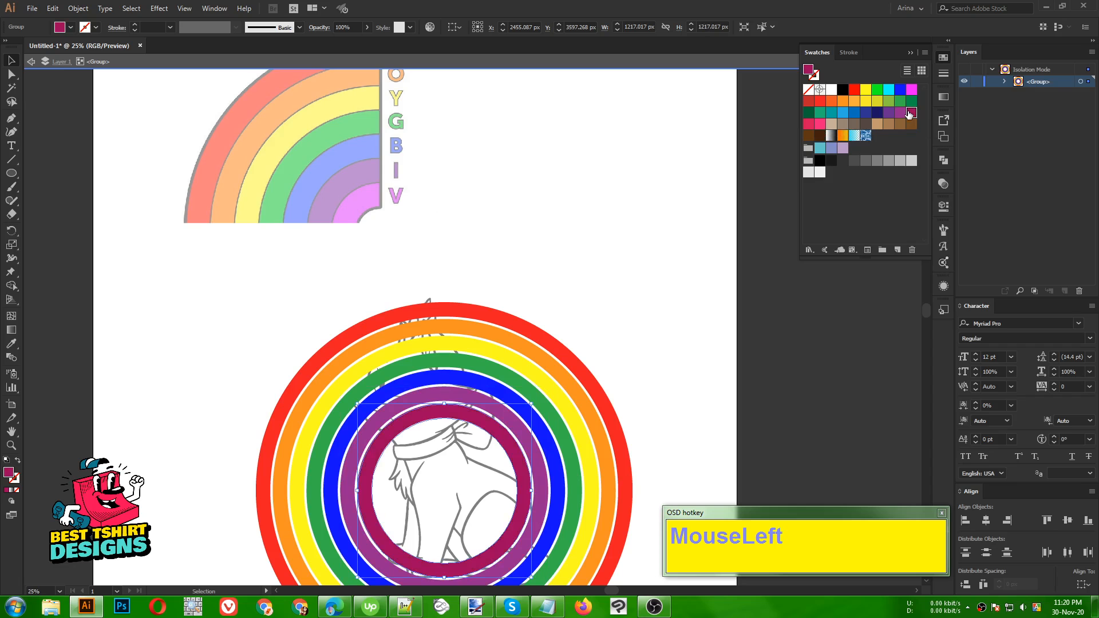
{"action": "left_click", "coordinate": [901, 117]}
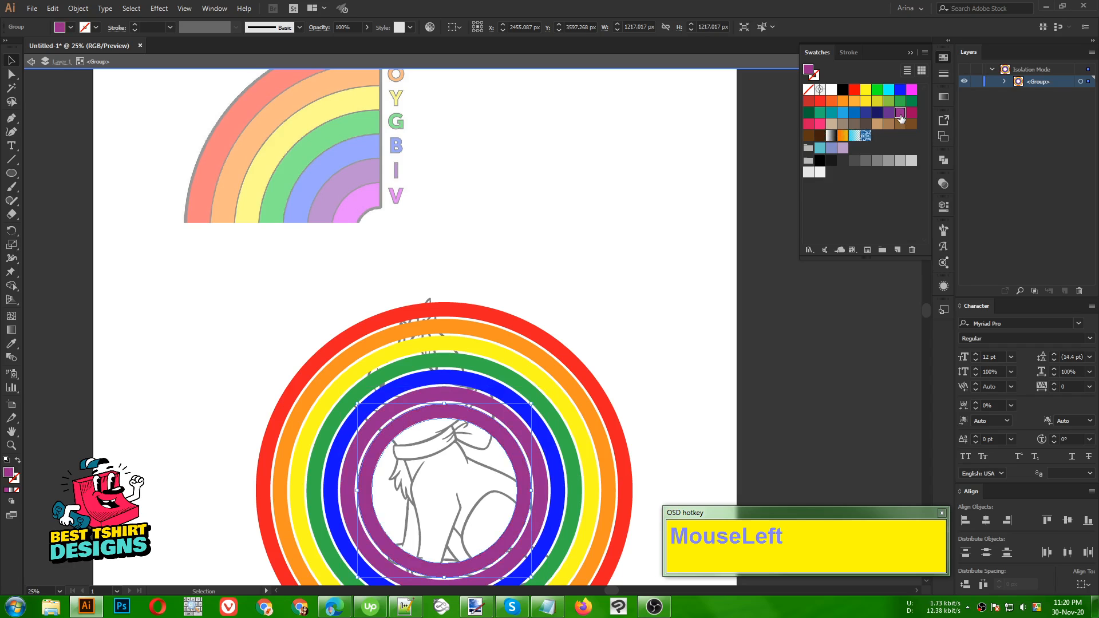
Leave the ring group's isolation and draw two identical circles about 291 px wide side by side below the rainbow reference.
{"action": "scroll", "coordinate": [470, 411], "scroll_direction": "down", "scroll_amount": 3}
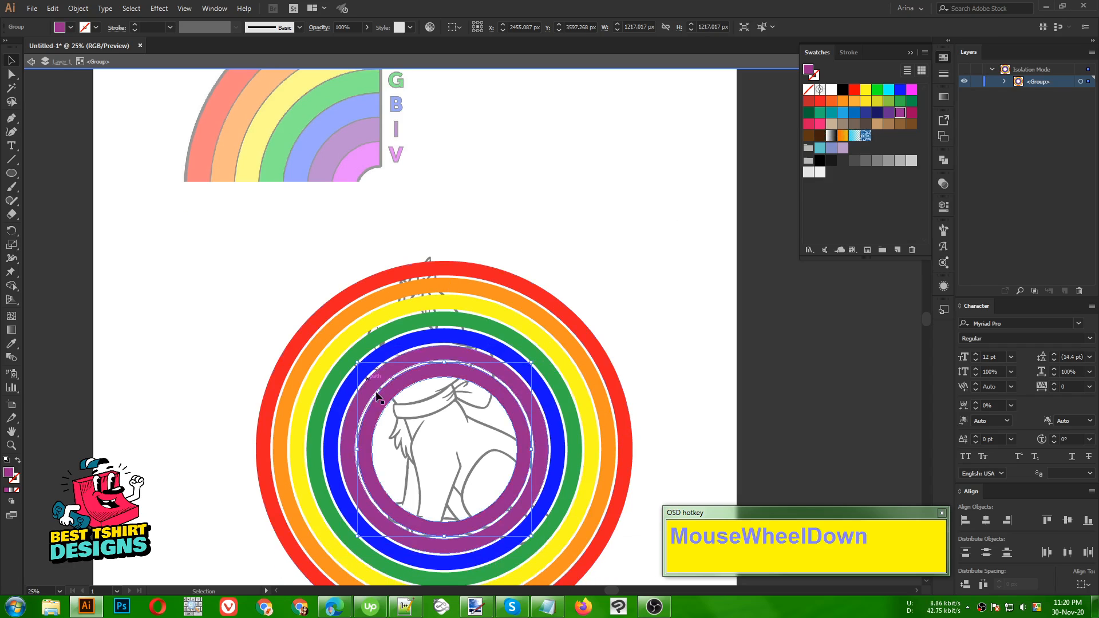
{"action": "double_click", "coordinate": [511, 217]}
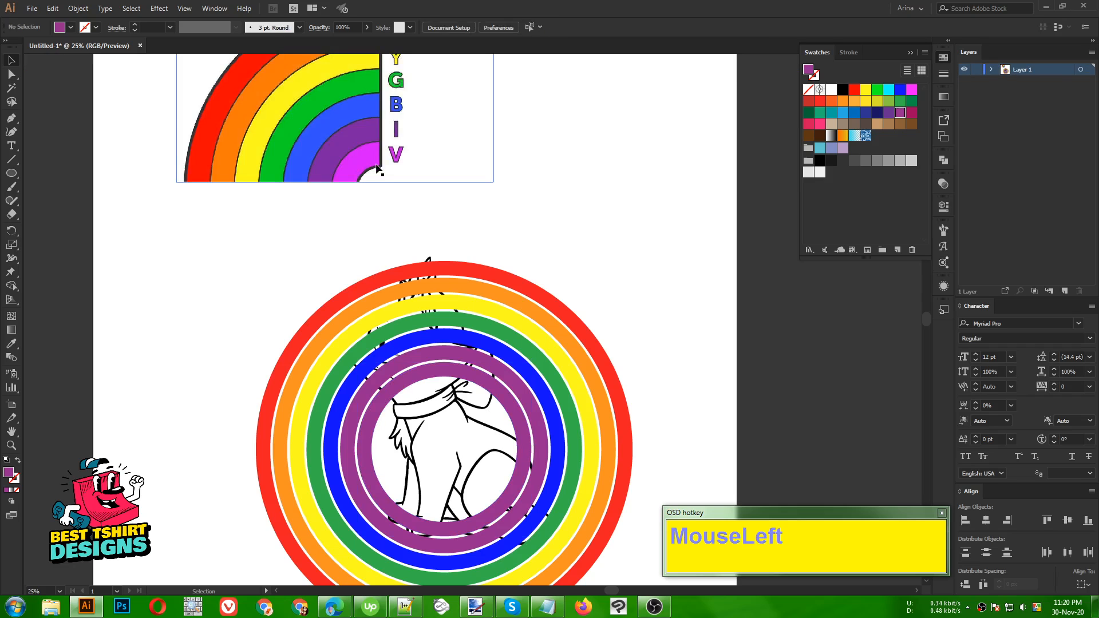
{"action": "scroll", "coordinate": [340, 156], "scroll_direction": "up", "scroll_amount": 1}
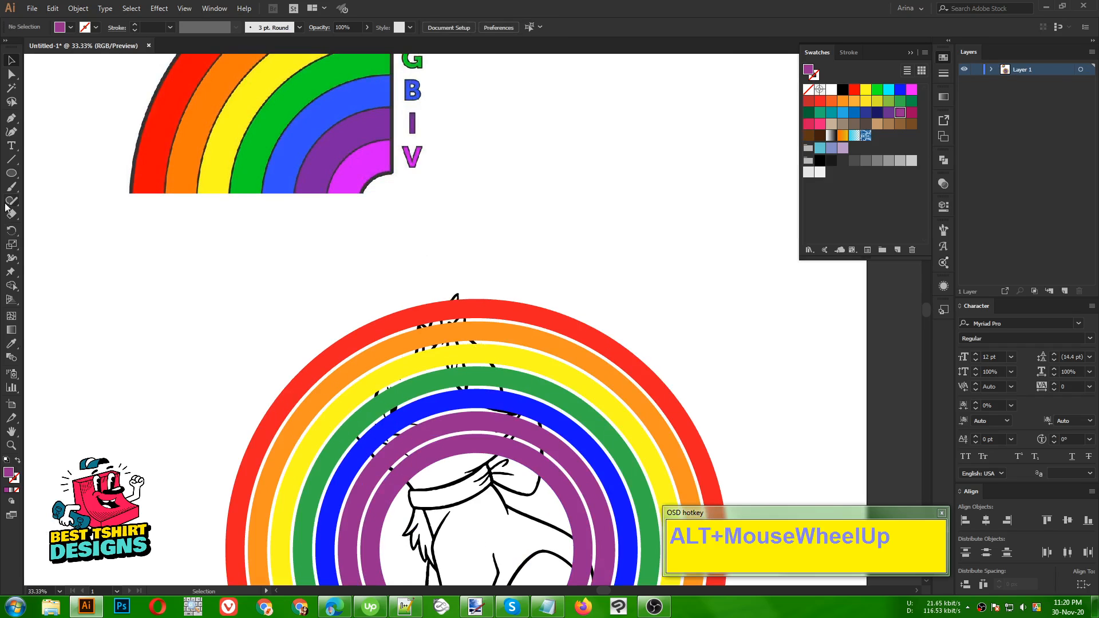
{"action": "left_click", "coordinate": [11, 173]}
{"action": "left_click_drag", "start_coordinate": [108, 241], "coordinate": [204, 263]}
{"action": "key", "text": "shift+v"}
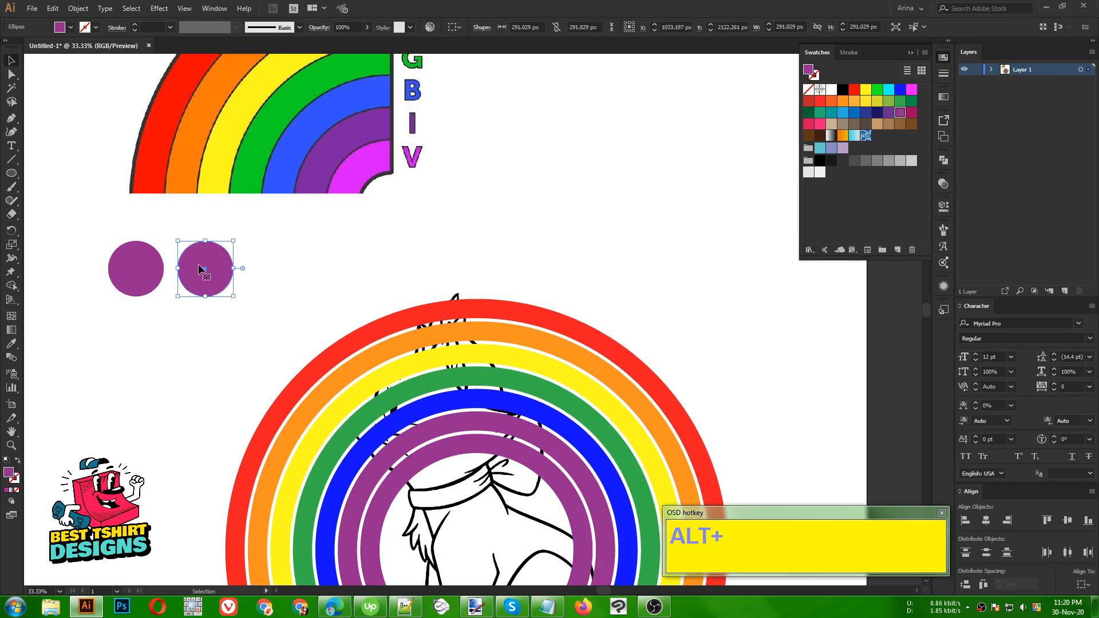
Sample the rainbow reference's magenta band into the right circle and its indigo-purple band into the left circle.
{"action": "key", "text": "alt+i"}
{"action": "left_click", "coordinate": [376, 182]}
{"action": "key", "text": "v"}
{"action": "left_click", "coordinate": [134, 269]}
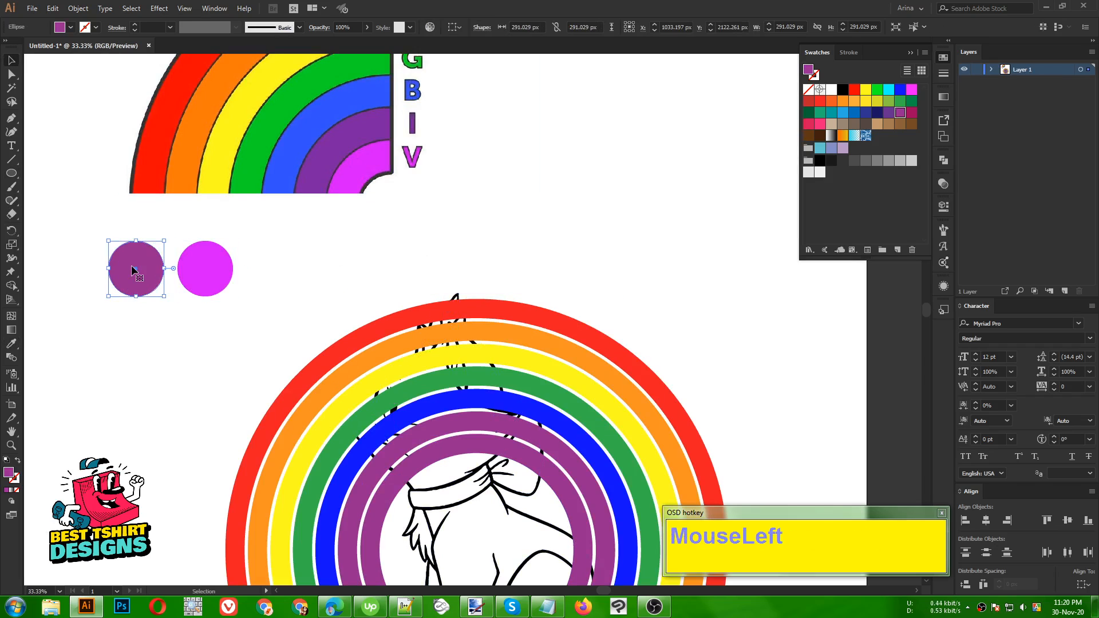
{"action": "key", "text": "i"}
{"action": "left_click", "coordinate": [347, 131]}
{"action": "scroll", "coordinate": [258, 178], "scroll_direction": "down", "scroll_amount": 1}
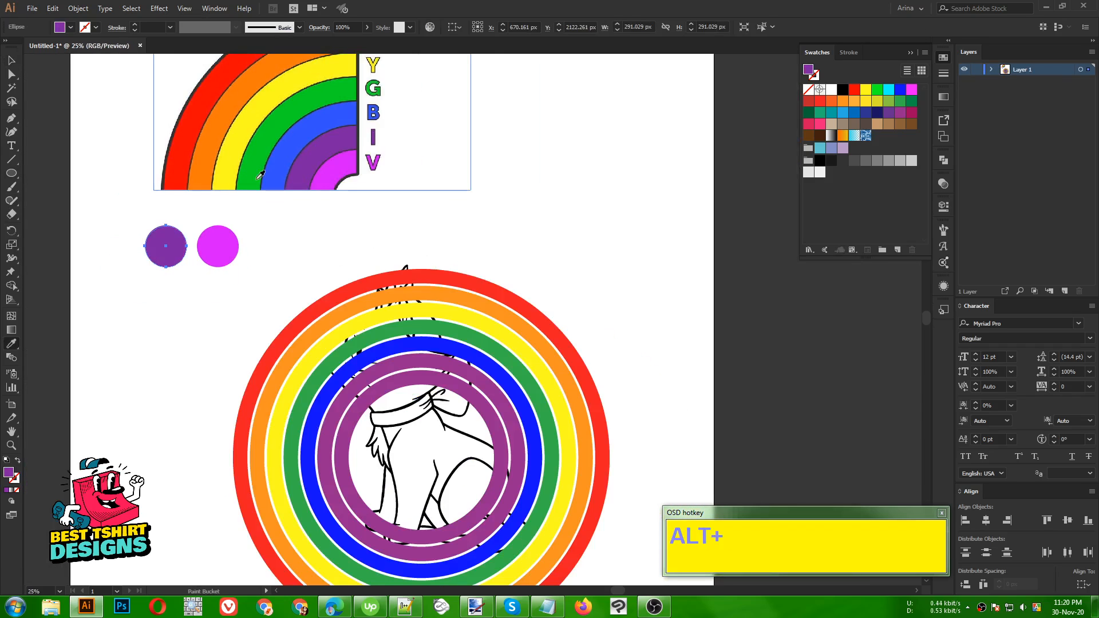
Isolate the ring group and recolour the sixth ring from the outside with the left circle's purple.
{"action": "key", "text": "alt+v"}
{"action": "double_click", "coordinate": [434, 365]}
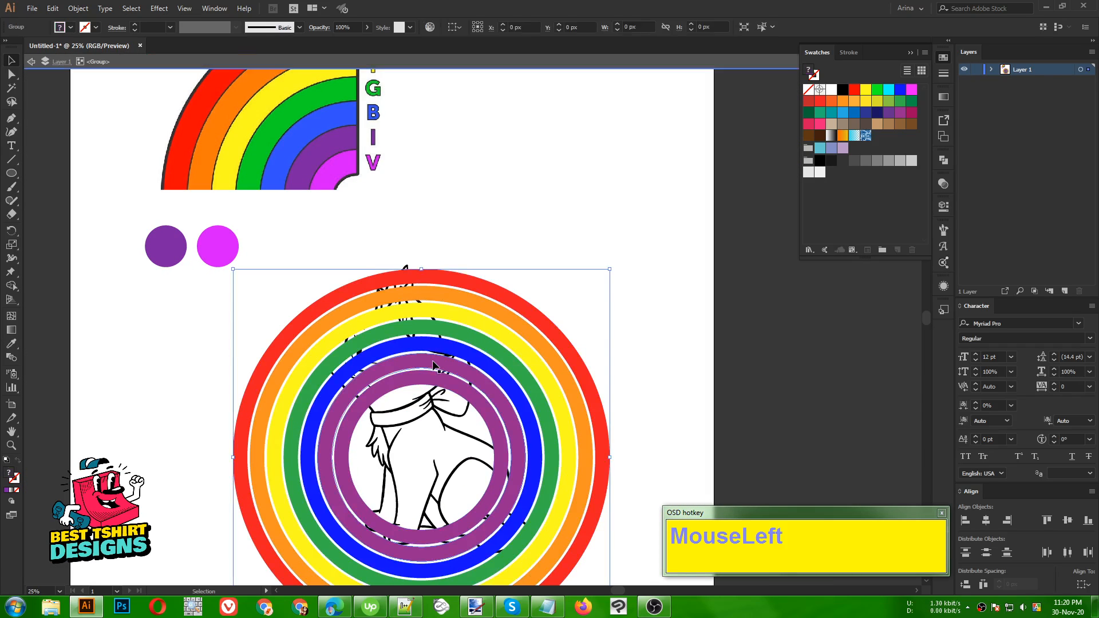
{"action": "left_click", "coordinate": [433, 365]}
{"action": "key", "text": "i"}
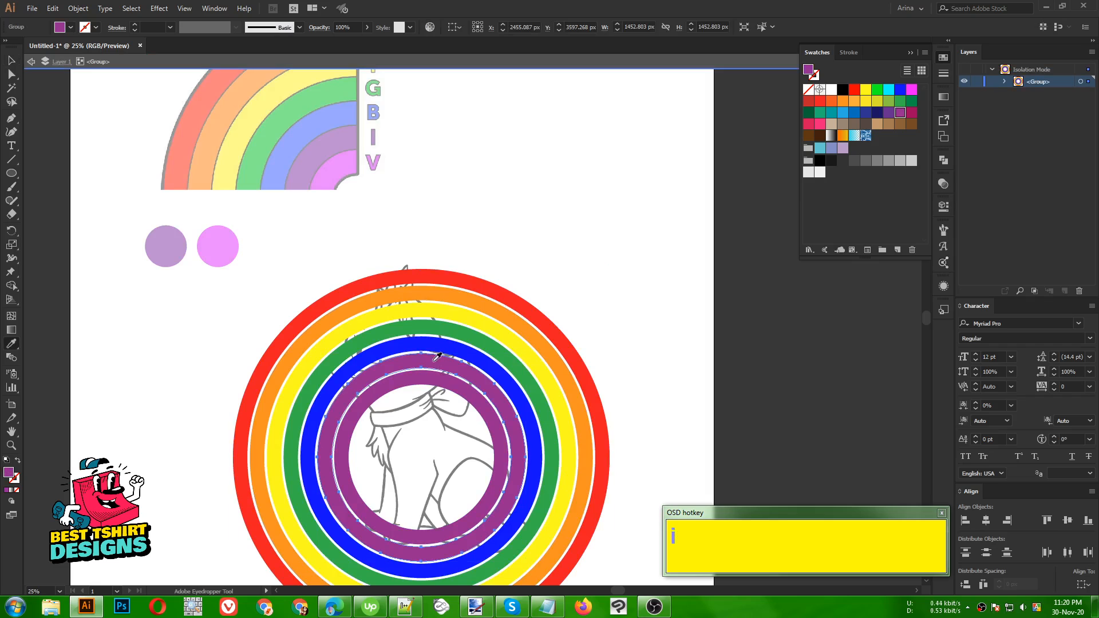
{"action": "left_click", "coordinate": [182, 249]}
{"action": "key", "text": "v"}
Recolour the innermost ring with the right circle's magenta and leave the ring group's isolation.
{"action": "left_click", "coordinate": [393, 393]}
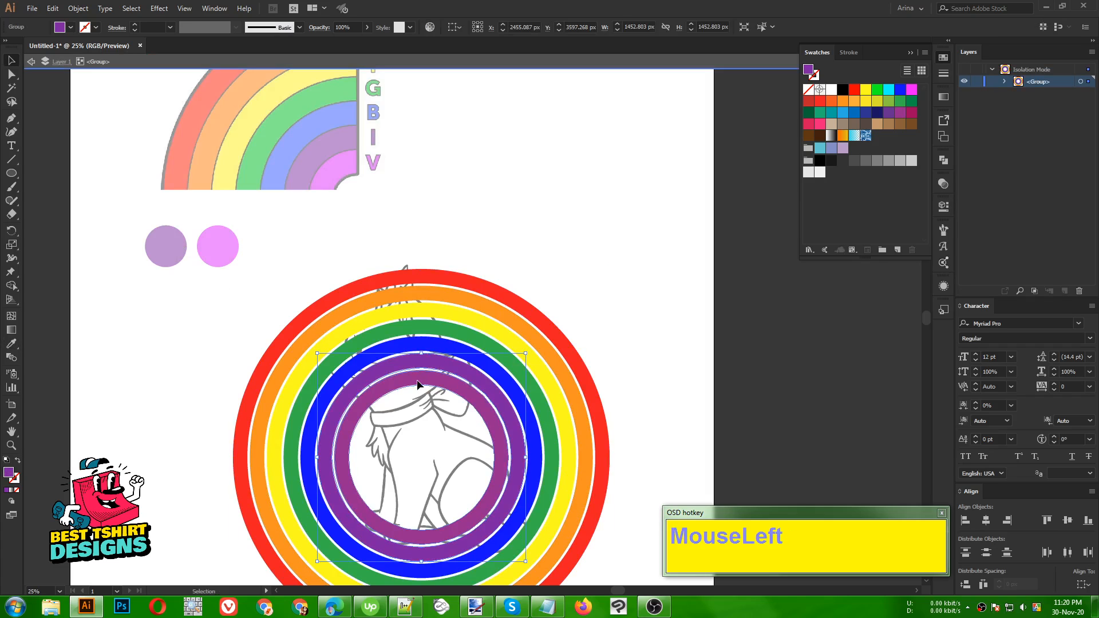
{"action": "key", "text": "i"}
{"action": "left_click", "coordinate": [218, 247]}
{"action": "key", "text": "v"}
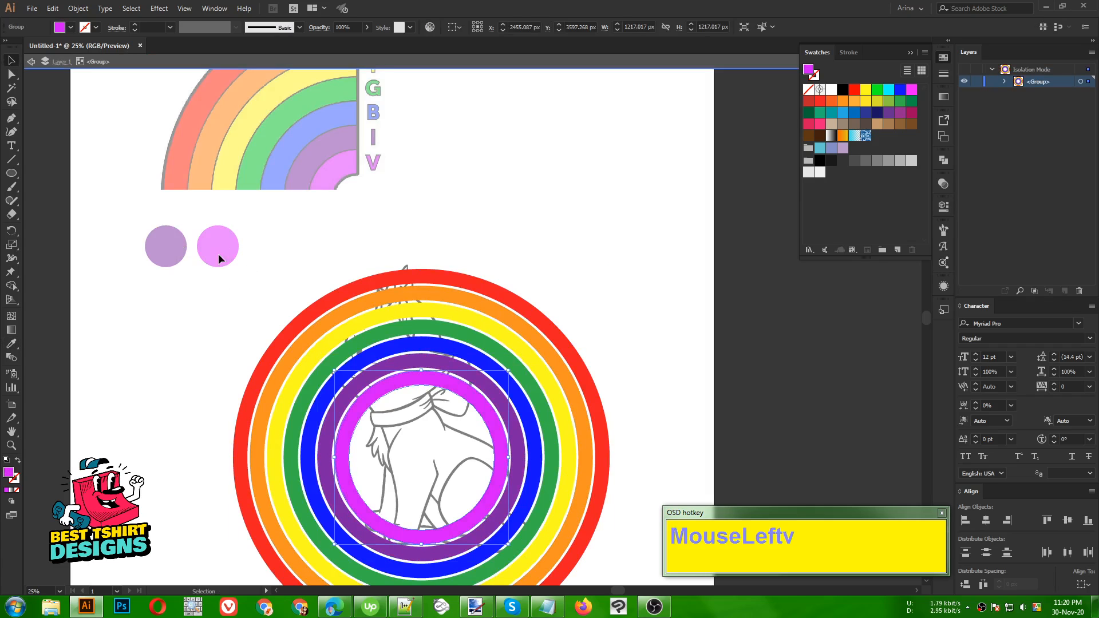
{"action": "double_click", "coordinate": [431, 256]}
Delete the rainbow reference together with the purple and magenta sample circles below it.
{"action": "left_click_drag", "start_coordinate": [265, 264], "coordinate": [129, 187]}
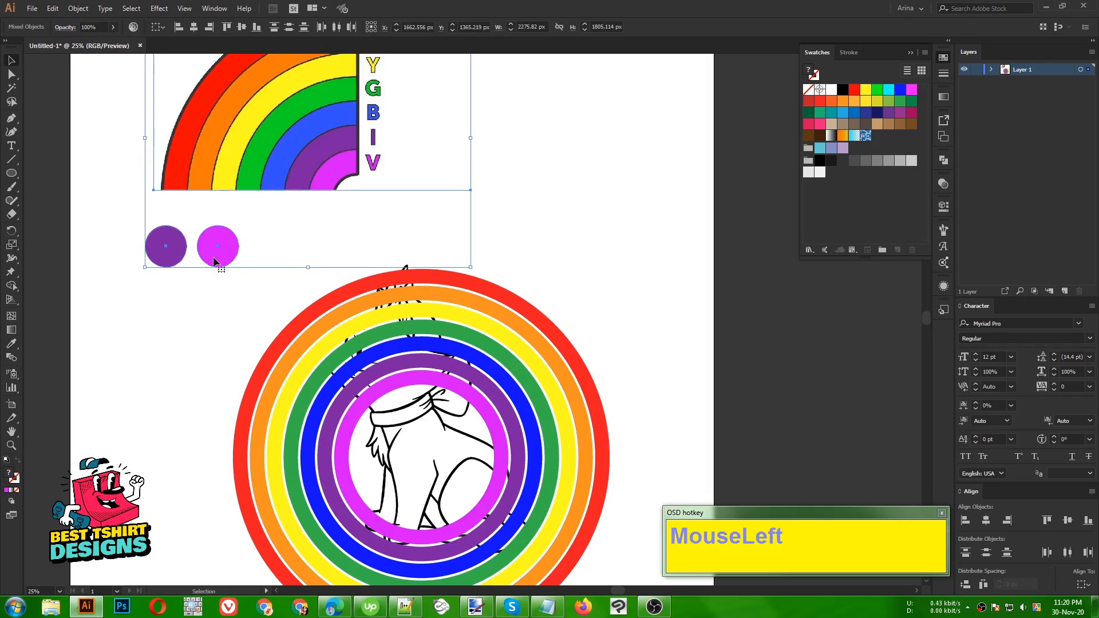
{"action": "key", "text": "Delete"}
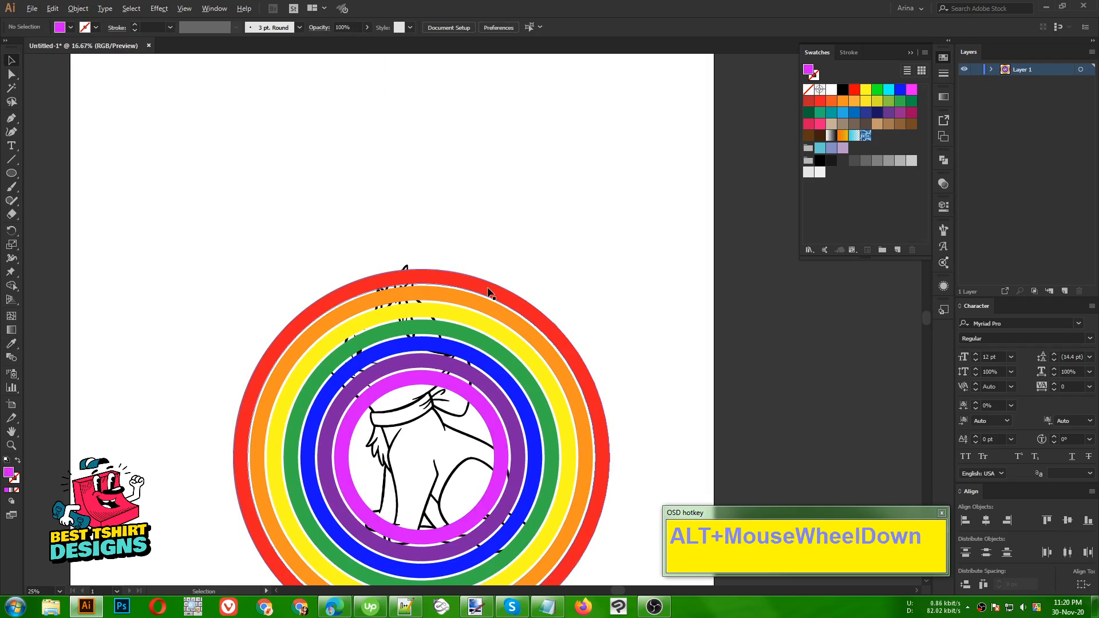
{"action": "scroll", "coordinate": [487, 287], "scroll_direction": "down", "scroll_amount": 1, "text": "alt"}
{"action": "scroll", "coordinate": [458, 411], "scroll_direction": "up", "scroll_amount": 1, "text": "alt"}
{"action": "left_click", "coordinate": [670, 311]}
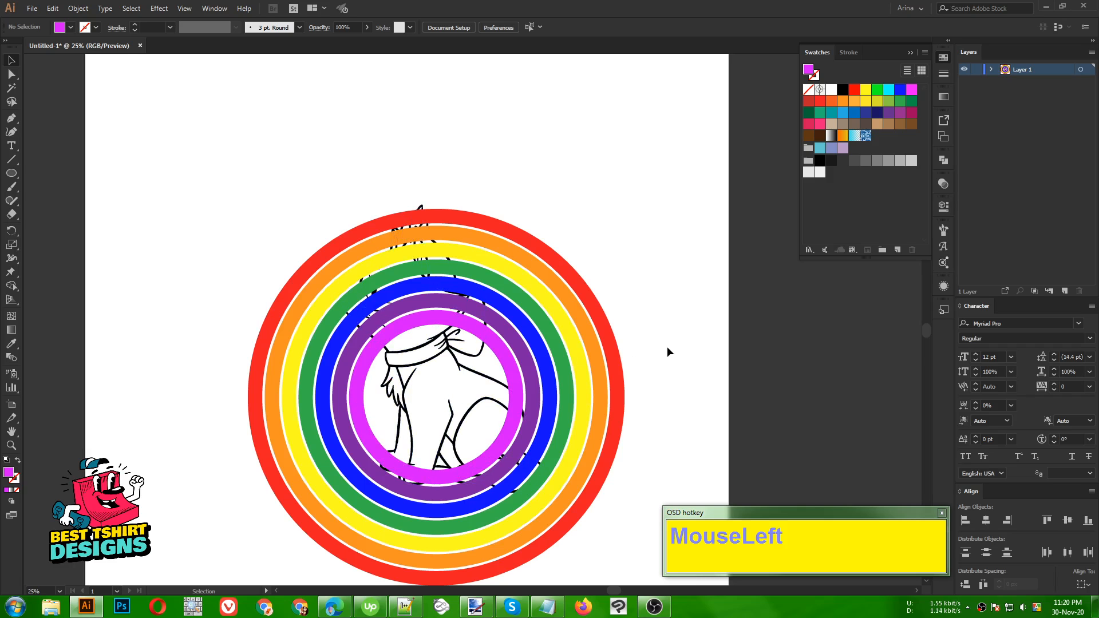
Bring the cat line art in front of the rainbow rings by cutting it and pasting it in front in place.
{"action": "left_click", "coordinate": [477, 372]}
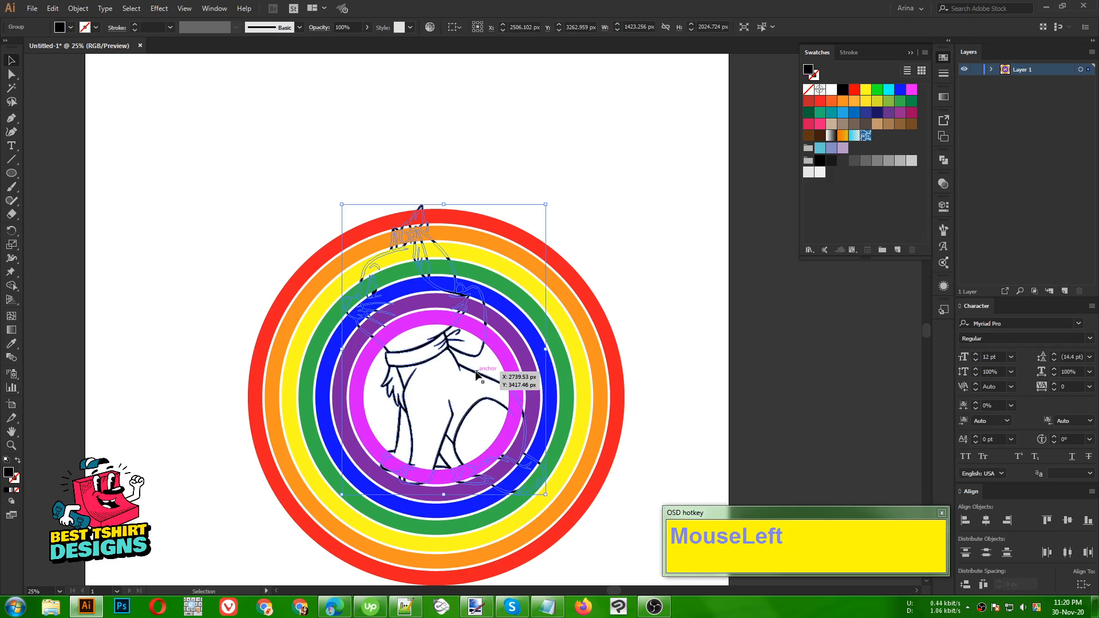
{"action": "key", "text": "ctrl"}
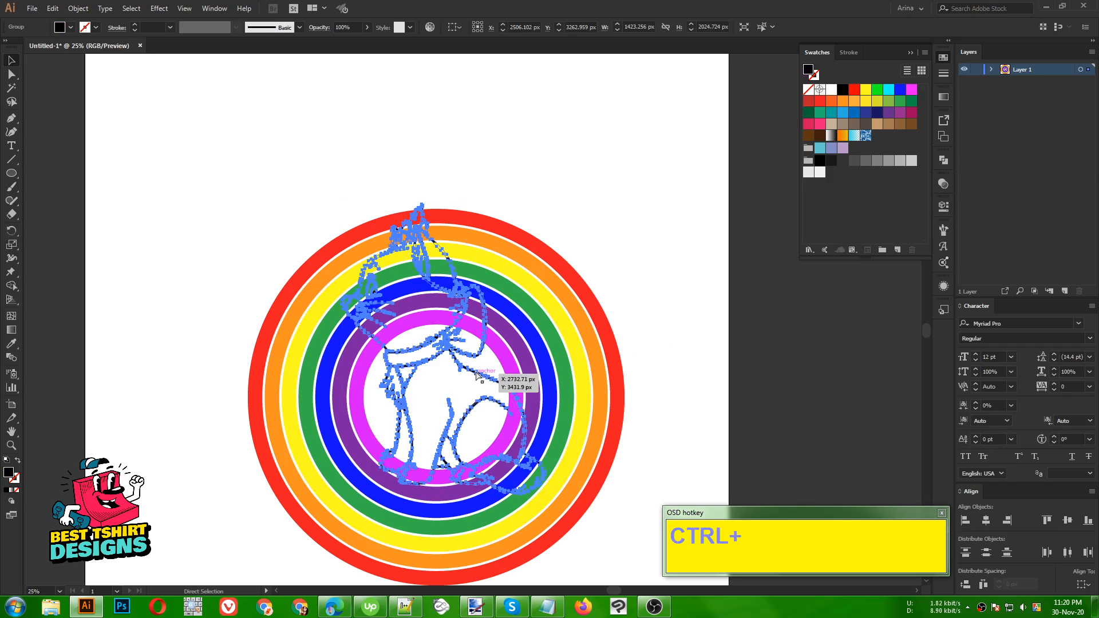
{"action": "key", "text": "ctrl+x"}
{"action": "key", "text": "ctrl+f"}
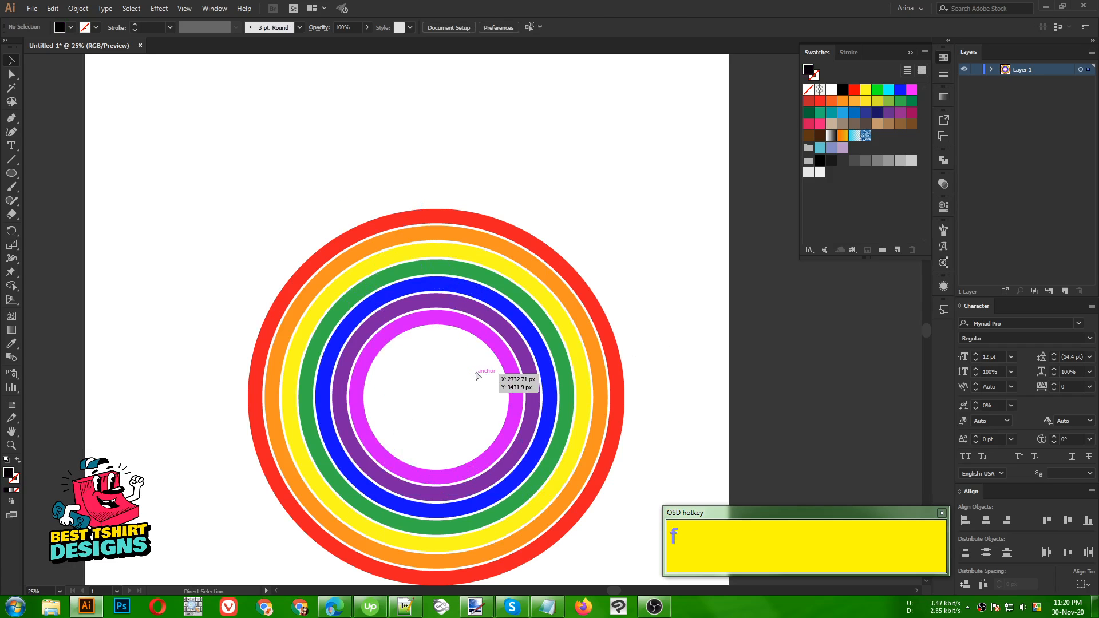
Align the cat line art and the rainbow rings on their horizontal centres.
{"action": "left_click_drag", "start_coordinate": [646, 309], "coordinate": [297, 201]}
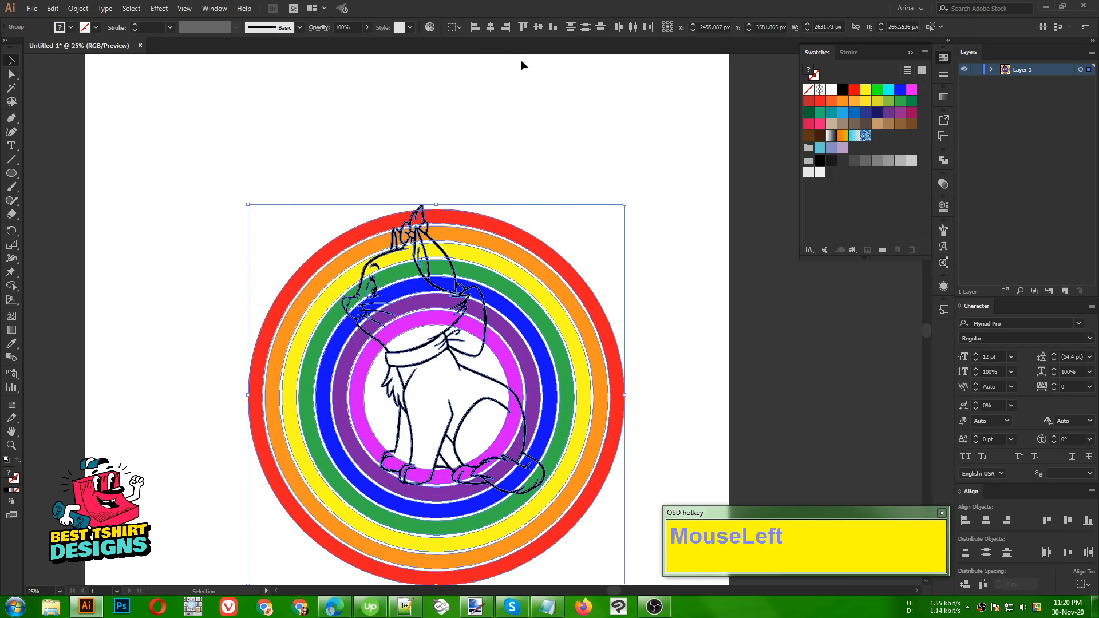
{"action": "left_click", "coordinate": [490, 27]}
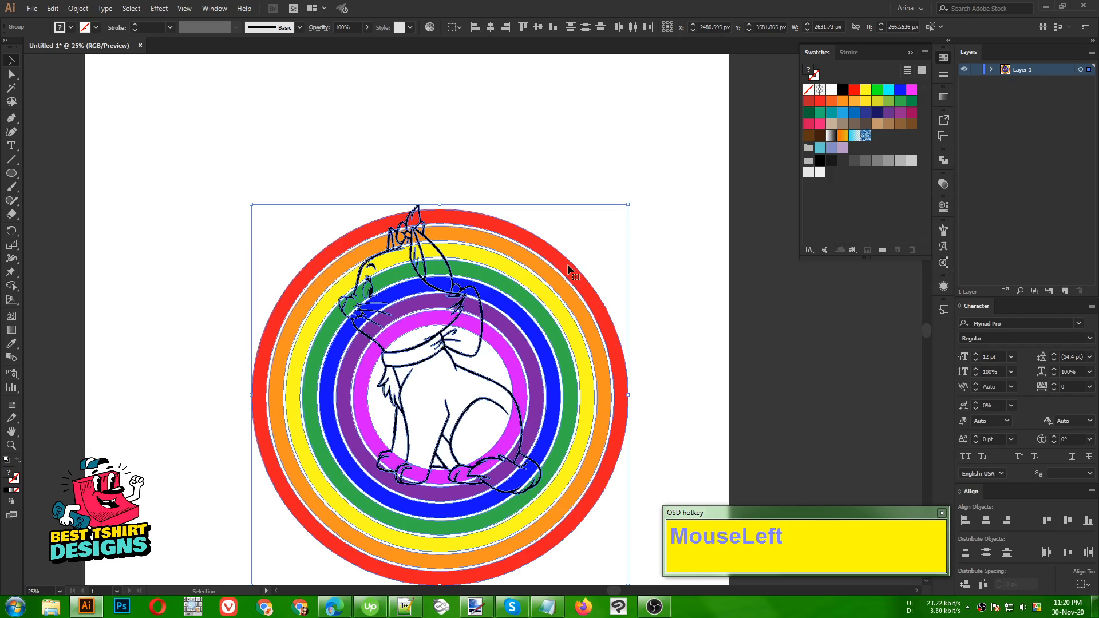
{"action": "left_click", "coordinate": [589, 254]}
Nudge the cat line art right over the rings to about X 2560 px and deselect it.
{"action": "left_click", "coordinate": [478, 373]}
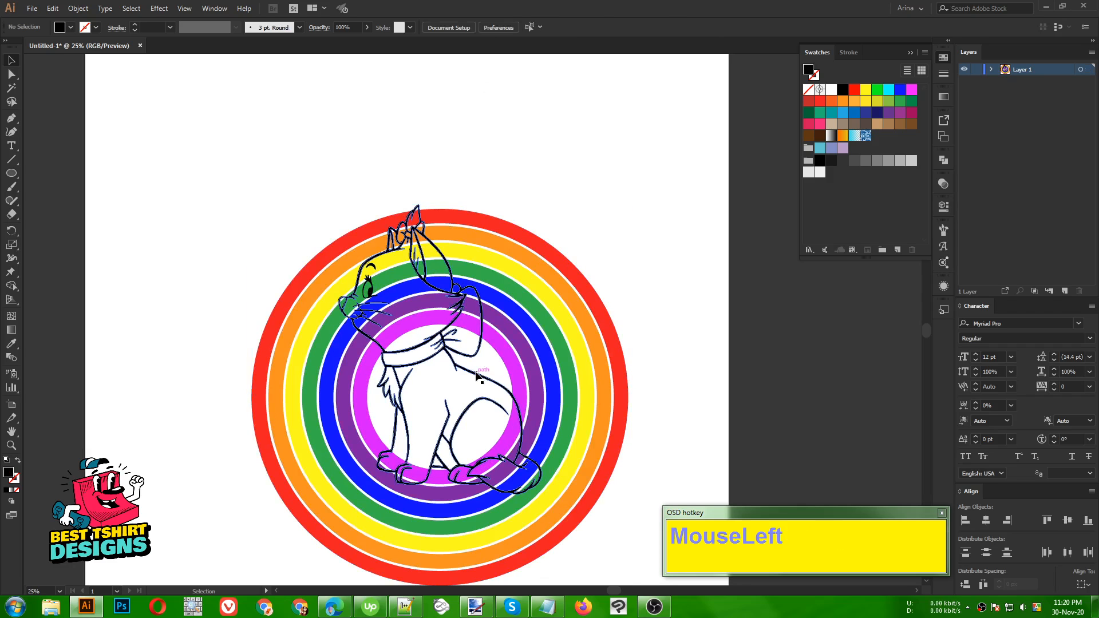
{"action": "key", "text": "Right"}
{"action": "key", "text": "Right"}
{"action": "key", "text": "Right"}
{"action": "key", "text": "Right"}
{"action": "key", "text": "Right"}
{"action": "key", "text": "Right"}
{"action": "key", "text": "Right"}
{"action": "key", "text": "Right"}
{"action": "key", "text": "Right"}
{"action": "key", "text": "Right"}
{"action": "key", "text": "Right"}
{"action": "key", "text": "Right"}
{"action": "key", "text": "Right"}
{"action": "key", "text": "Right"}
{"action": "key", "text": "Right"}
{"action": "key", "text": "Right"}
{"action": "key", "text": "Right"}
{"action": "key", "text": "Right"}
{"action": "key", "text": "Right"}
{"action": "key", "text": "Right"}
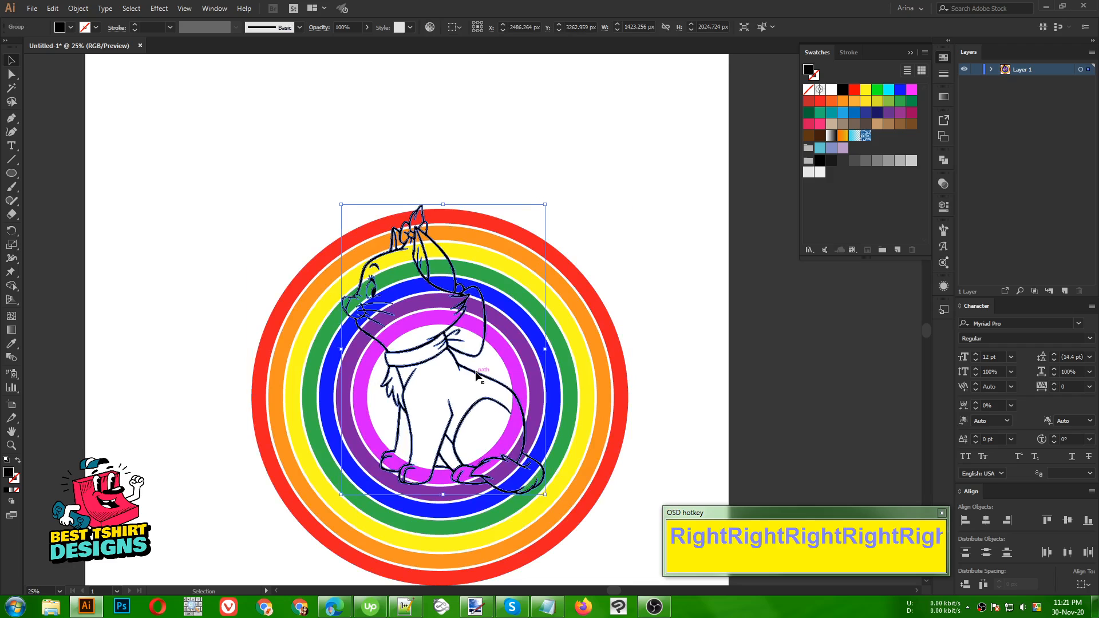
{"action": "key", "text": "Right"}
{"action": "key", "text": "Right"}
{"action": "key", "text": "Right"}
{"action": "key", "text": "Right"}
{"action": "key", "text": "Right"}
{"action": "key", "text": "Right"}
{"action": "key", "text": "Right"}
{"action": "key", "text": "Right"}
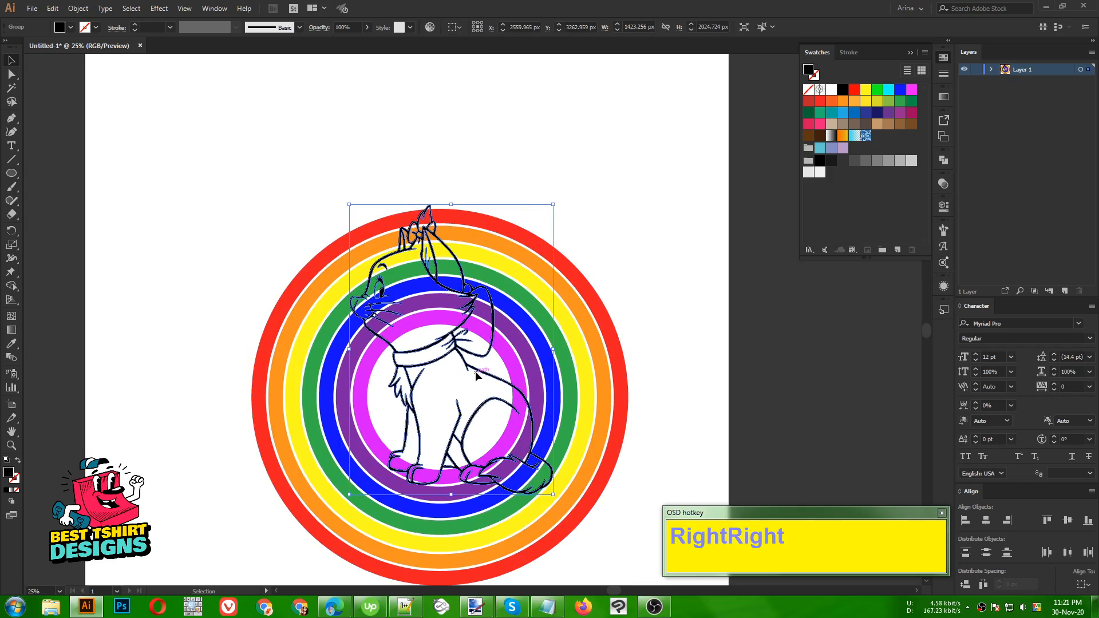
{"action": "left_click", "coordinate": [651, 289]}
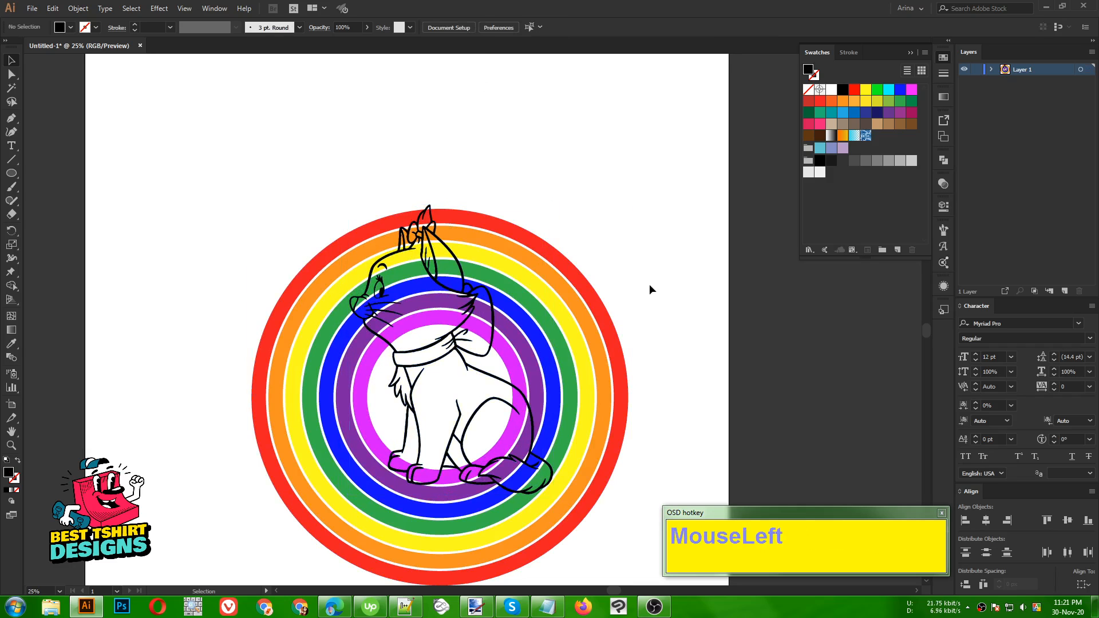
Draw a closed black cloud shape about 1080 px wide beside the rings' left edge with the Curvature tool.
{"action": "scroll", "coordinate": [475, 486], "scroll_direction": "up", "scroll_amount": 1, "text": "alt"}
{"action": "scroll", "coordinate": [350, 368], "scroll_direction": "down", "scroll_amount": 1}
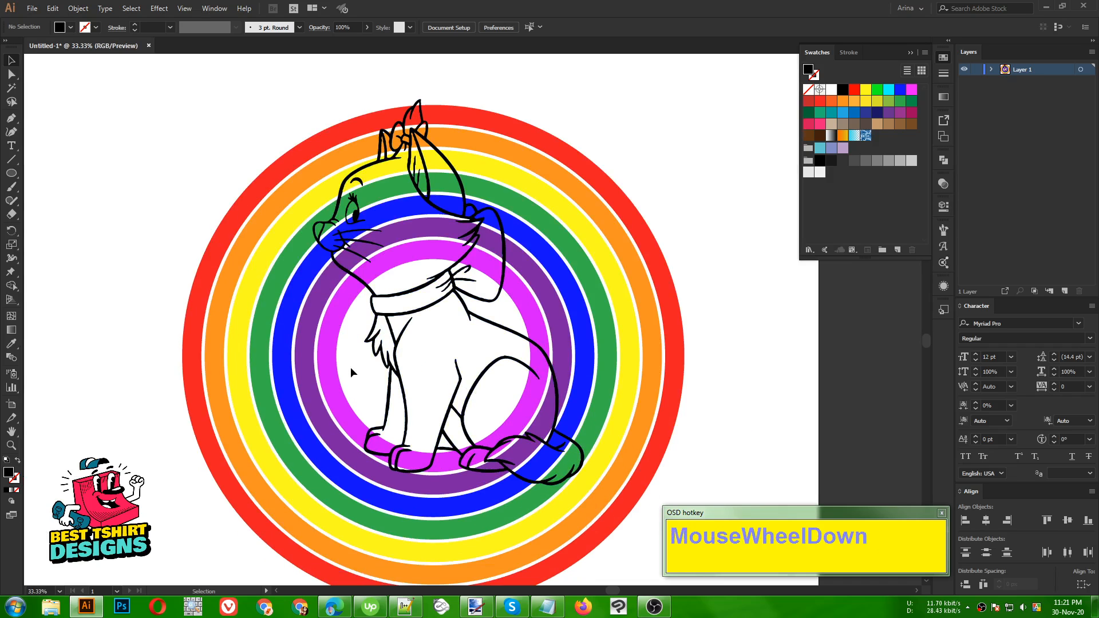
{"action": "scroll", "coordinate": [350, 366], "scroll_direction": "down", "scroll_amount": 1, "text": "alt"}
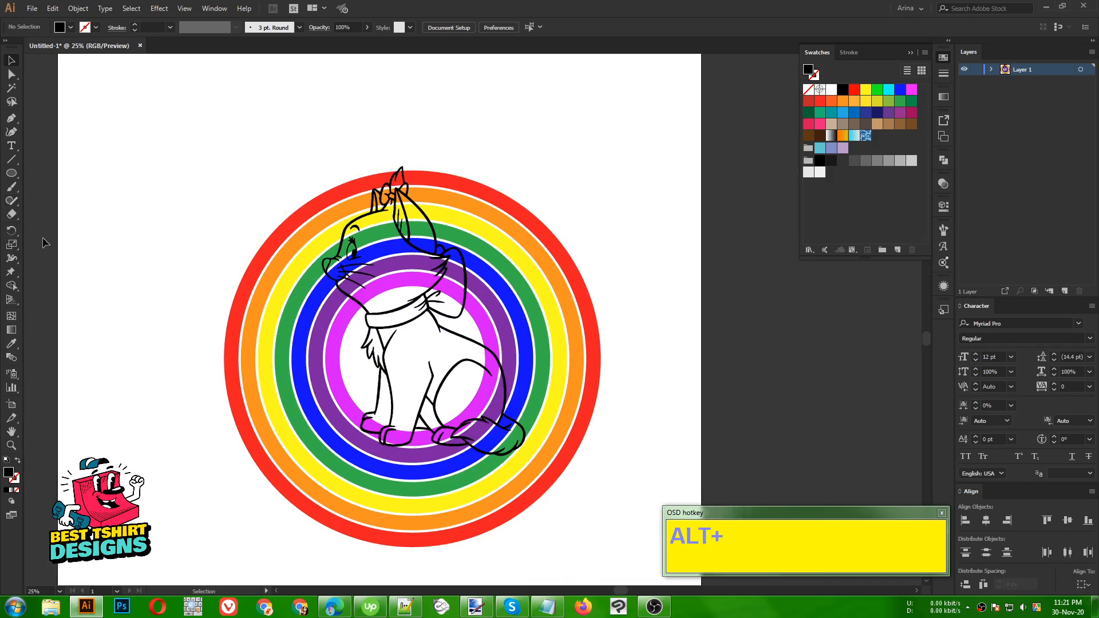
{"action": "left_click", "coordinate": [19, 132]}
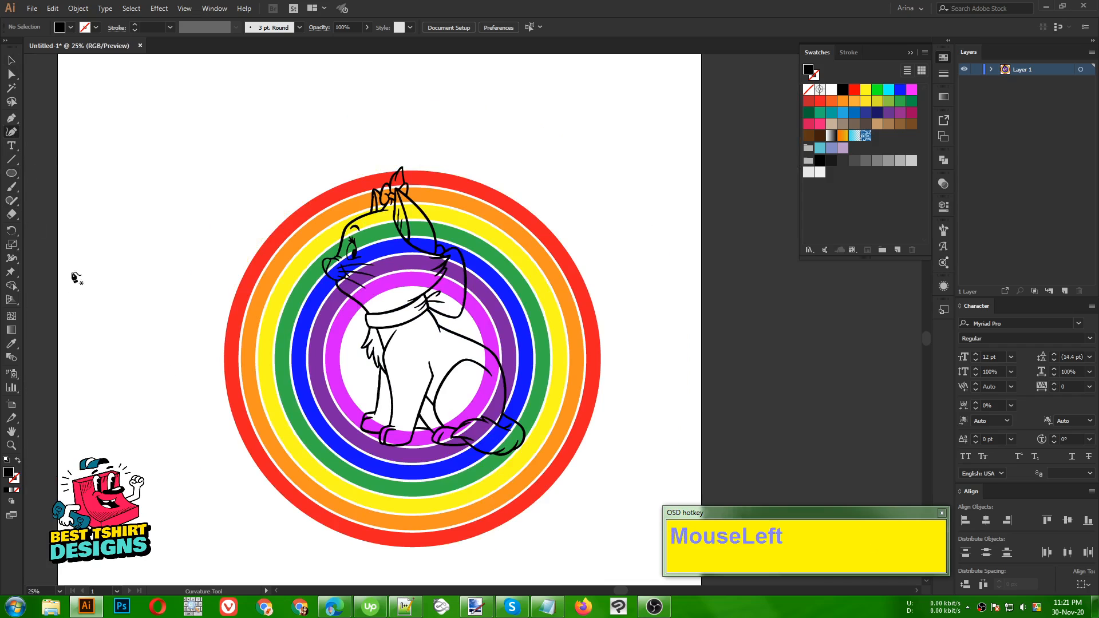
{"action": "scroll", "coordinate": [96, 337], "scroll_direction": "up", "scroll_amount": 1, "text": "alt"}
{"action": "left_click", "coordinate": [109, 342]}
{"action": "left_click", "coordinate": [87, 311]}
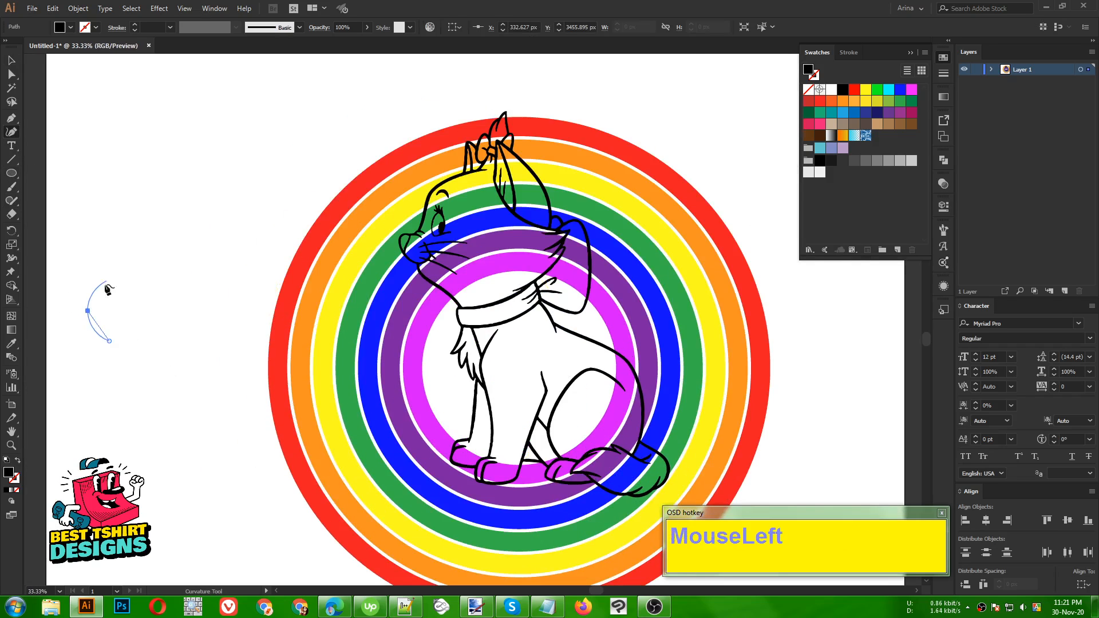
{"action": "left_click", "coordinate": [123, 269]}
{"action": "left_click", "coordinate": [157, 292]}
{"action": "left_click", "coordinate": [185, 266]}
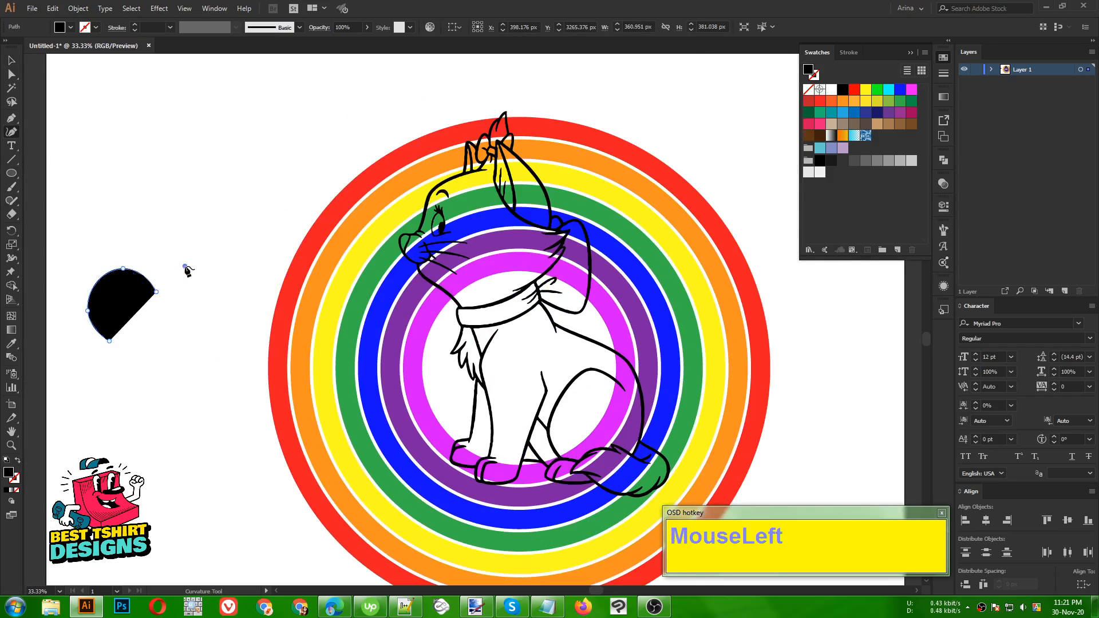
{"action": "left_click", "coordinate": [235, 294]}
{"action": "left_click", "coordinate": [238, 309]}
{"action": "left_click", "coordinate": [276, 307]}
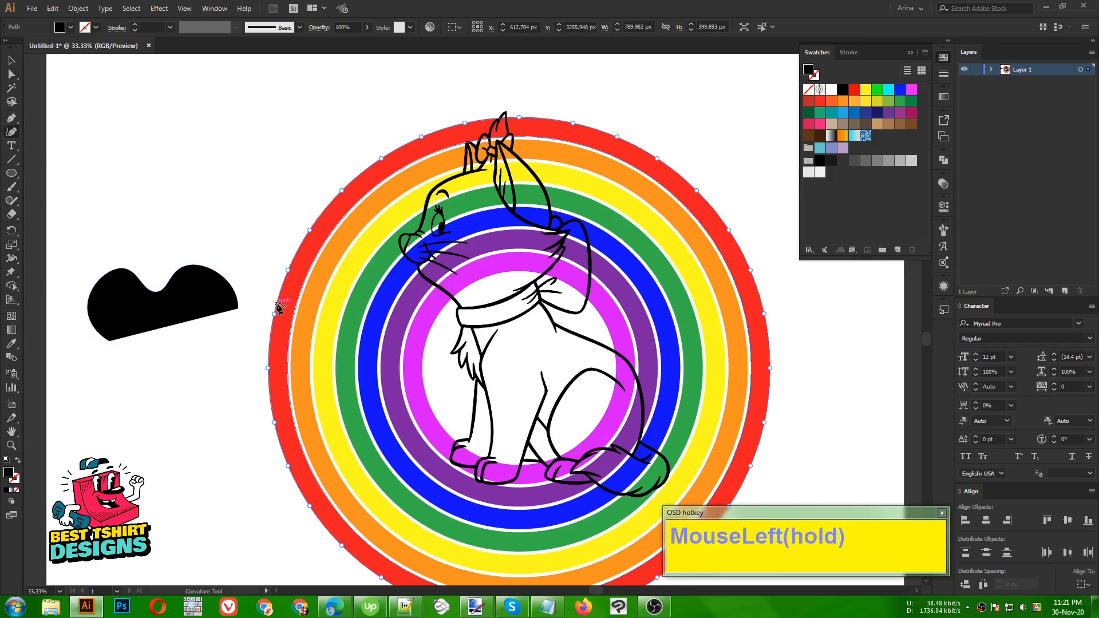
{"action": "key", "text": "ctrl+z"}
{"action": "left_click", "coordinate": [285, 307]}
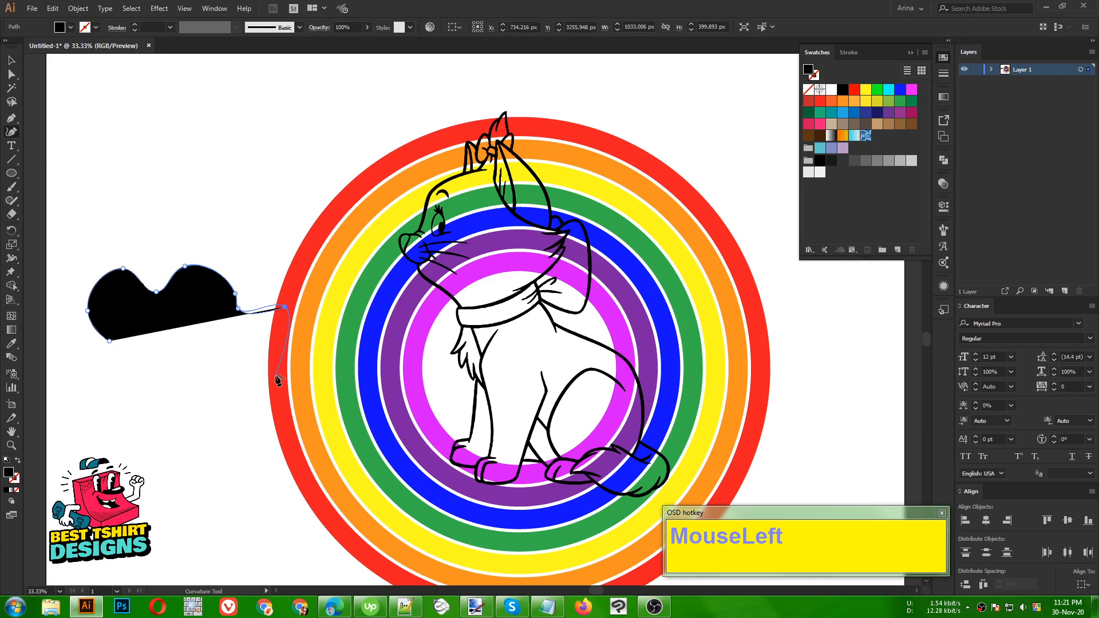
{"action": "left_click", "coordinate": [275, 376]}
{"action": "left_click", "coordinate": [213, 386]}
{"action": "left_click", "coordinate": [187, 372]}
{"action": "left_click", "coordinate": [147, 389]}
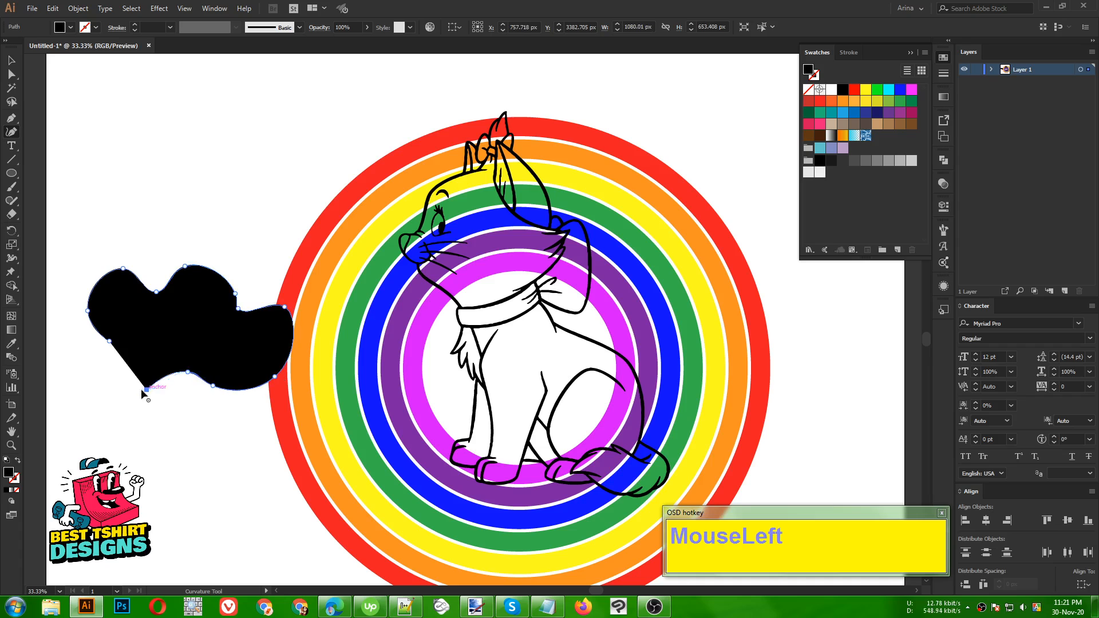
{"action": "left_click", "coordinate": [110, 343]}
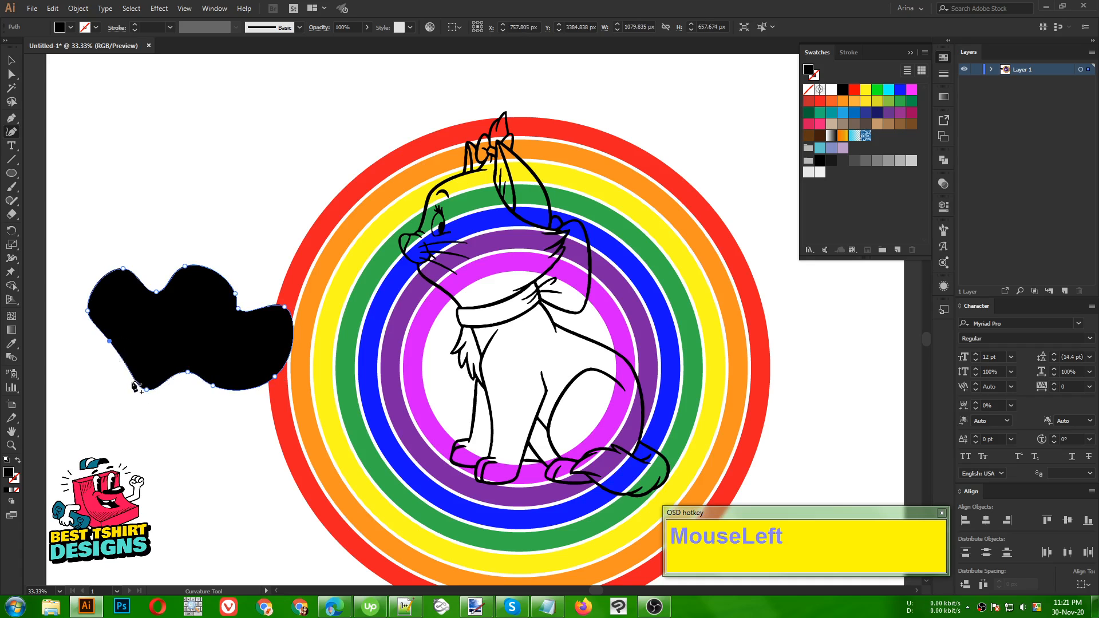
Reshape the cloud's curve points into rounder end lobes and a gentler upper edge, about 1148 by 639 px overall.
{"action": "left_click_drag", "start_coordinate": [110, 342], "coordinate": [88, 353]}
{"action": "left_click_drag", "start_coordinate": [156, 293], "coordinate": [157, 280]}
{"action": "left_click_drag", "start_coordinate": [238, 310], "coordinate": [269, 280]}
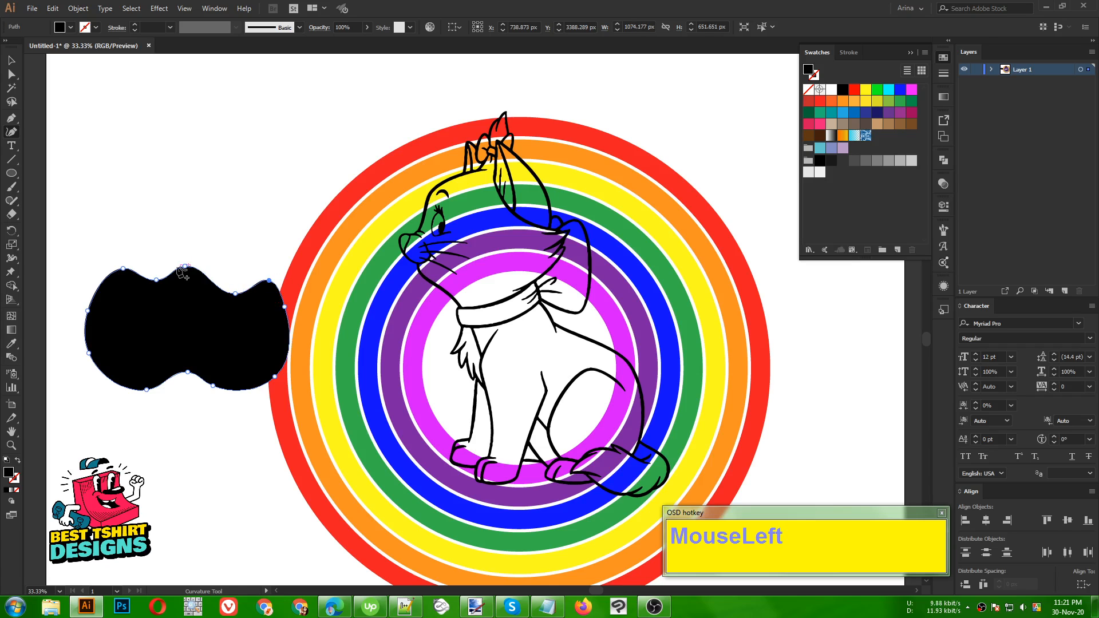
{"action": "left_click_drag", "start_coordinate": [182, 267], "coordinate": [302, 306]}
{"action": "key", "text": "v"}
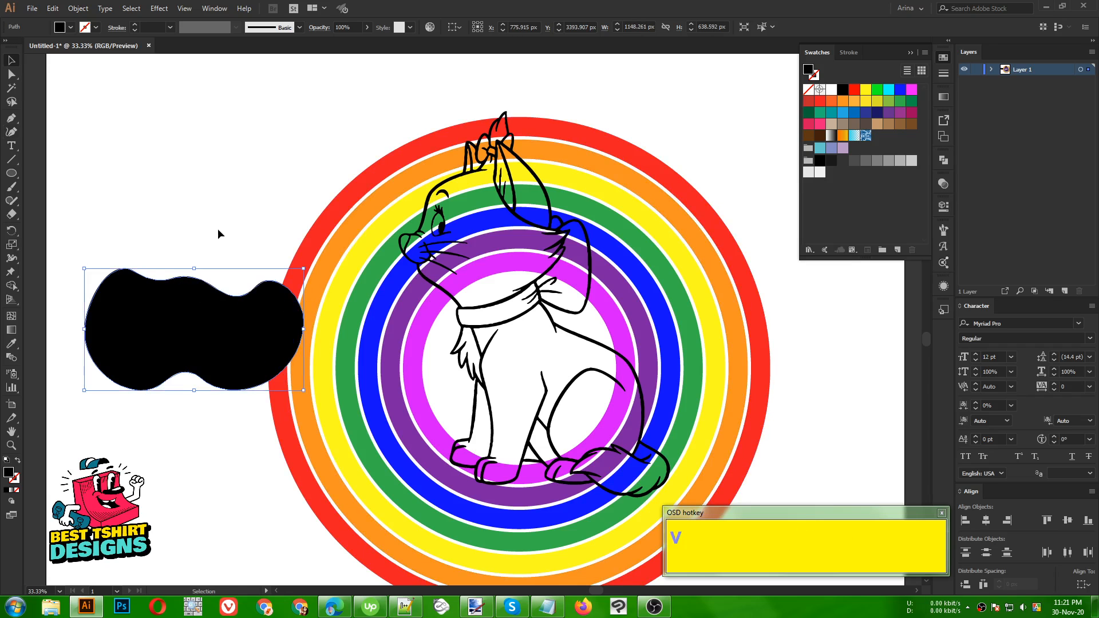
Move the cloud shape slightly left and up, clear of most of the red ring, to about X 644 px.
{"action": "left_click", "coordinate": [218, 230]}
{"action": "left_click_drag", "start_coordinate": [197, 211], "coordinate": [162, 371]}
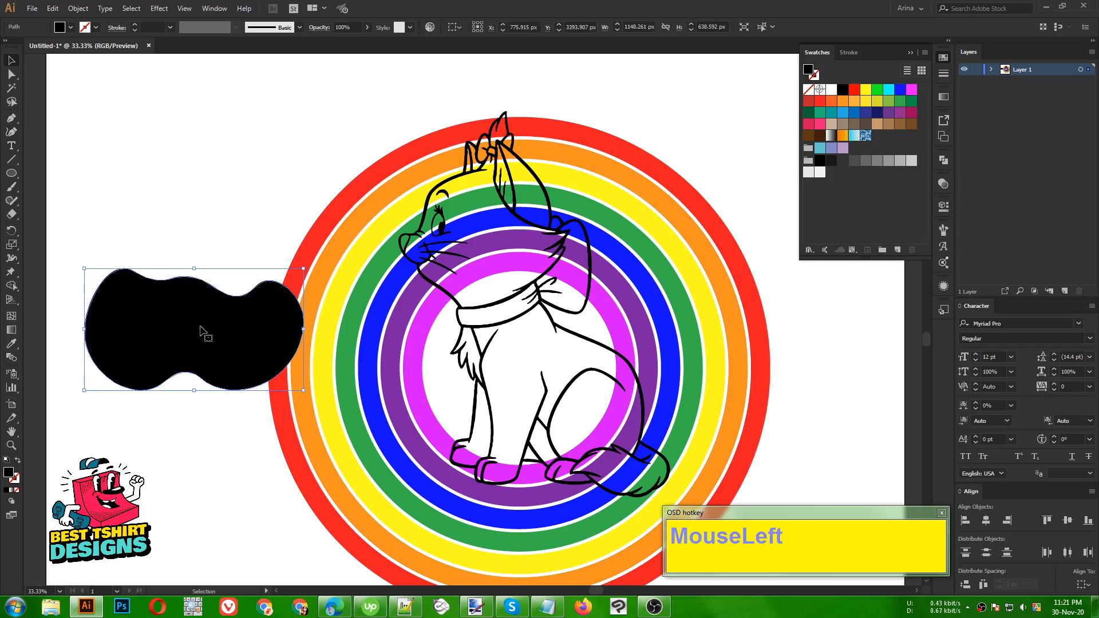
{"action": "left_click_drag", "start_coordinate": [200, 331], "coordinate": [178, 327]}
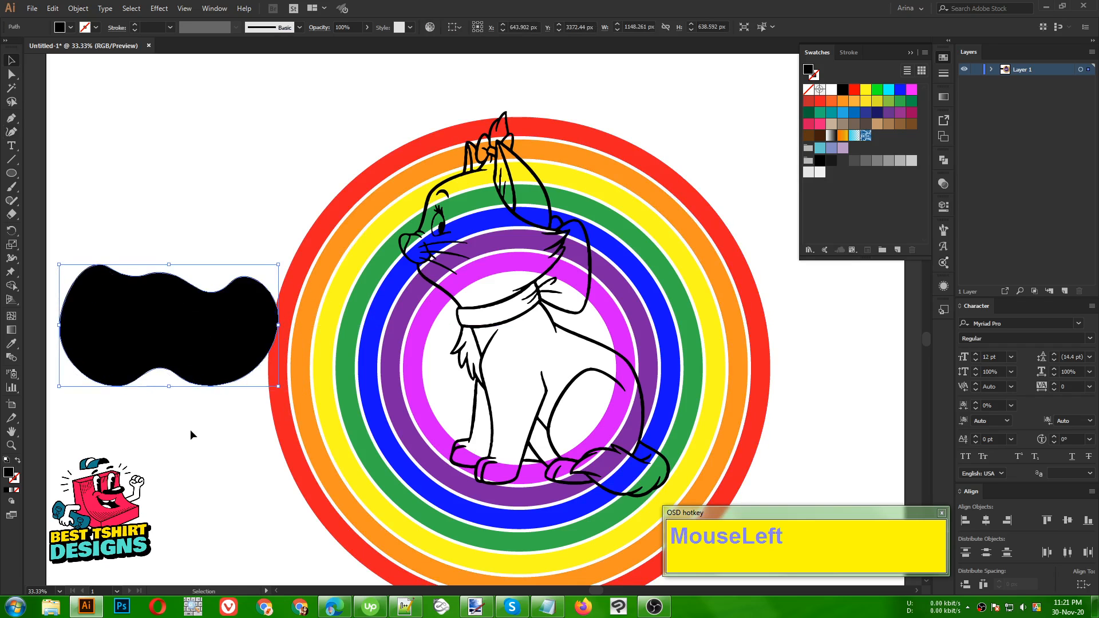
Swap the cloud's black fill to an outline with no fill and set its stroke weight to 20 pt.
{"action": "key", "text": "shift+x"}
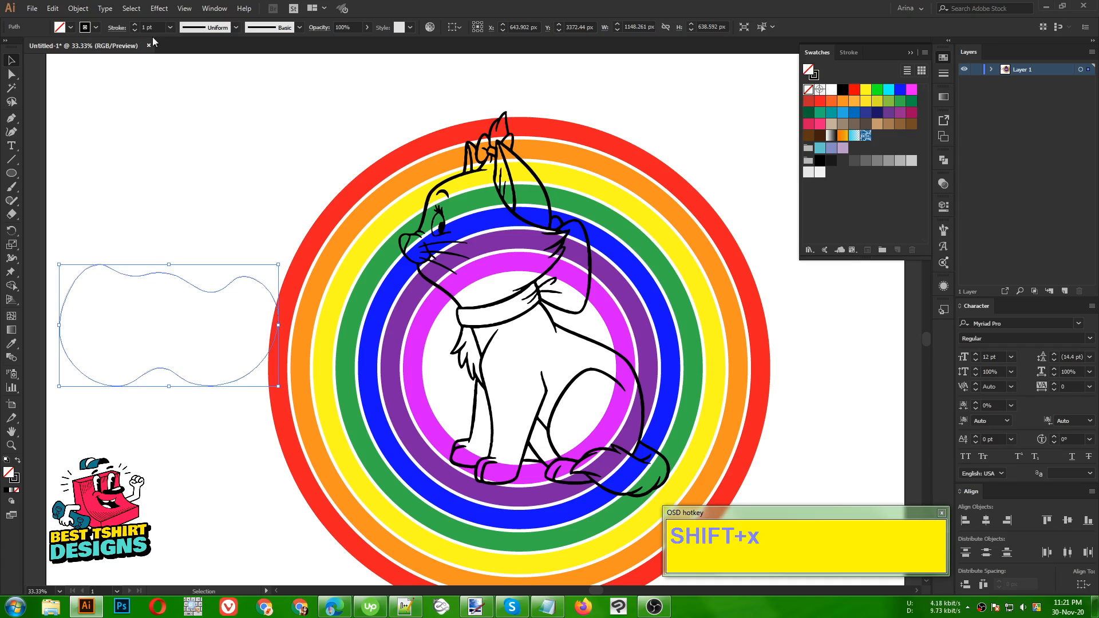
{"action": "scroll", "coordinate": [150, 25], "scroll_direction": "up", "scroll_amount": 2}
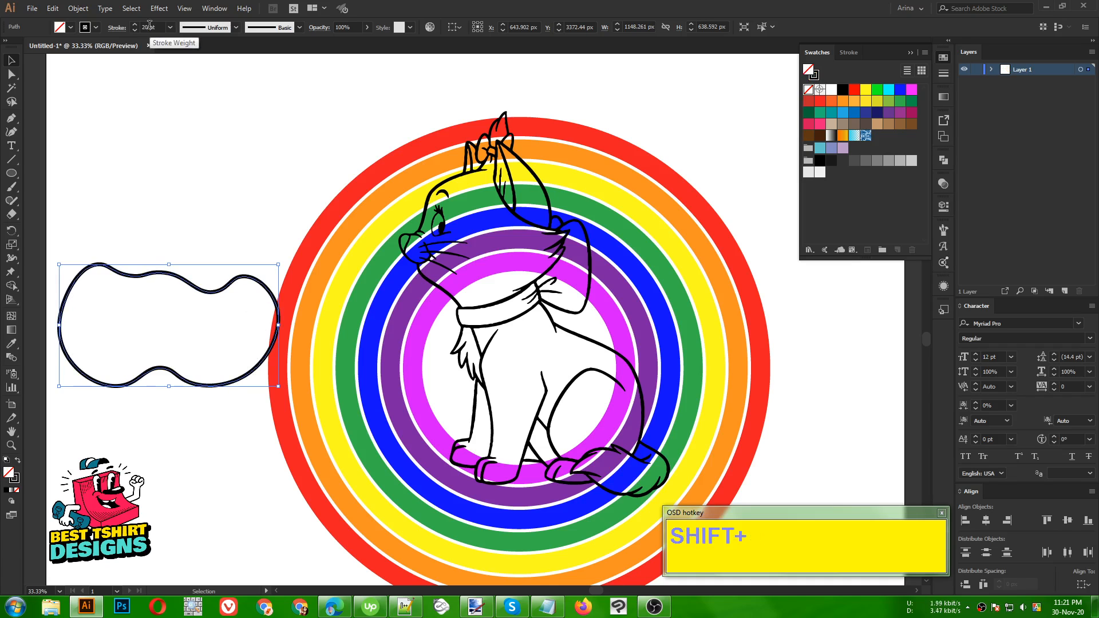
{"action": "left_click", "coordinate": [184, 195]}
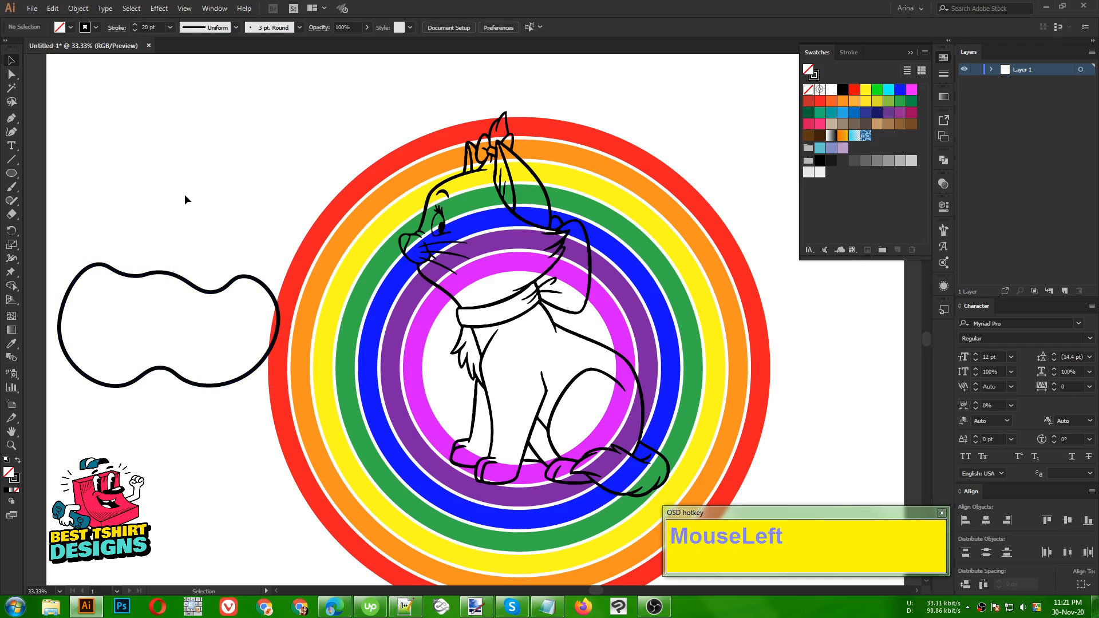
Scale the cloud outline down to about 917 px wide and place it over the rings' lower left beside the cat's front paws.
{"action": "scroll", "coordinate": [205, 219], "scroll_direction": "down", "scroll_amount": 1}
{"action": "left_click_drag", "start_coordinate": [193, 268], "coordinate": [381, 408]}
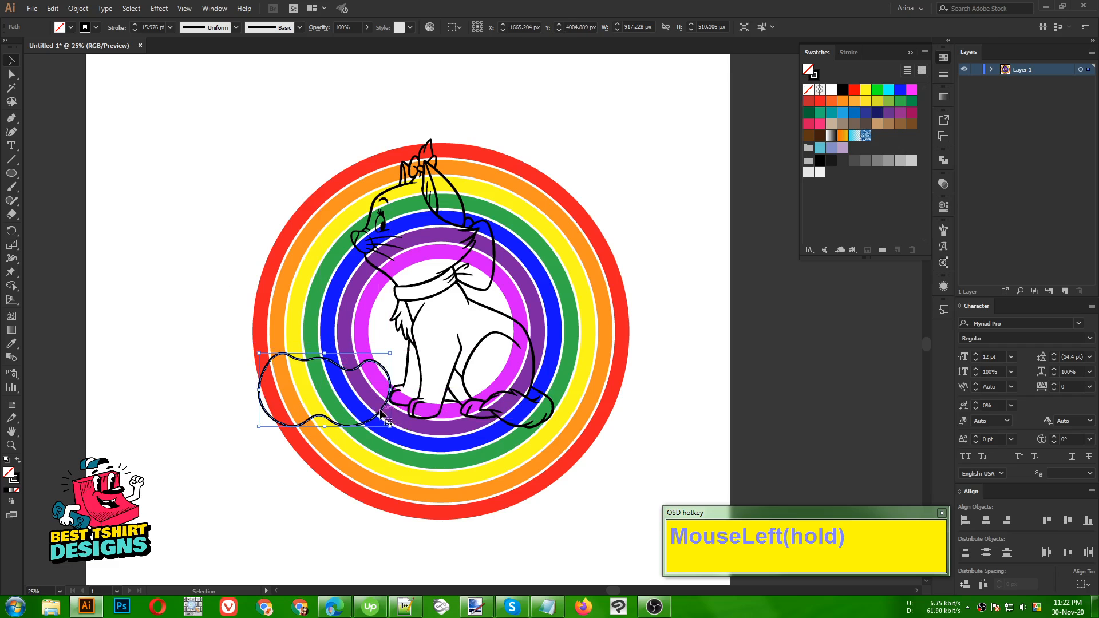
{"action": "scroll", "coordinate": [381, 408], "scroll_direction": "up", "scroll_amount": 1, "text": "alt"}
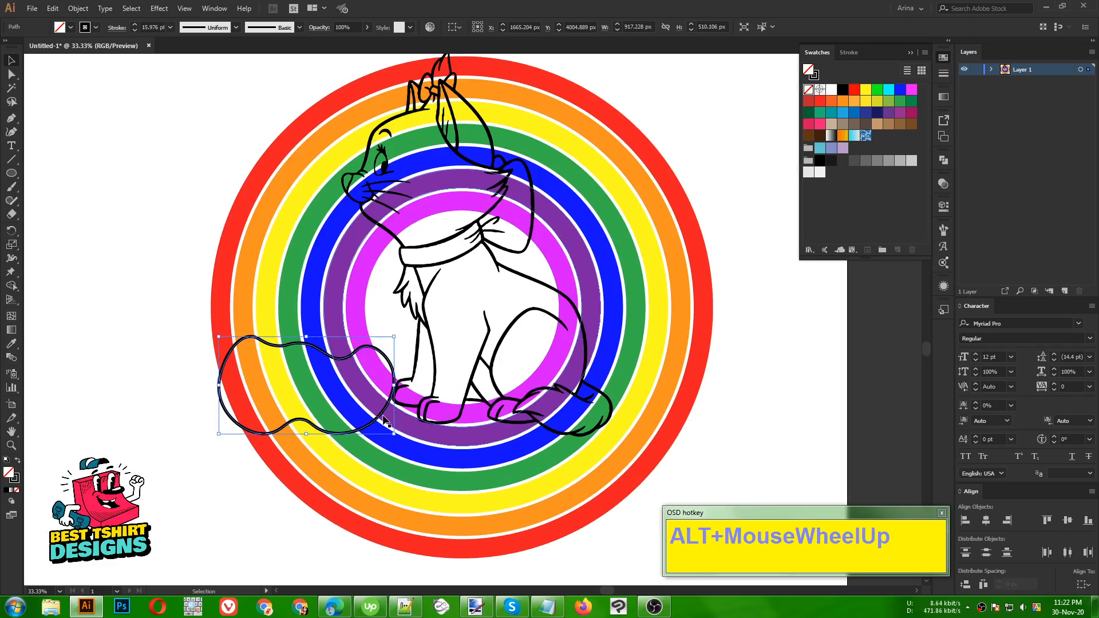
{"action": "left_click_drag", "start_coordinate": [381, 423], "coordinate": [368, 383]}
{"action": "scroll", "coordinate": [369, 382], "scroll_direction": "up", "scroll_amount": 2, "text": "alt"}
{"action": "scroll", "coordinate": [232, 349], "scroll_direction": "down", "scroll_amount": 1, "text": "alt"}
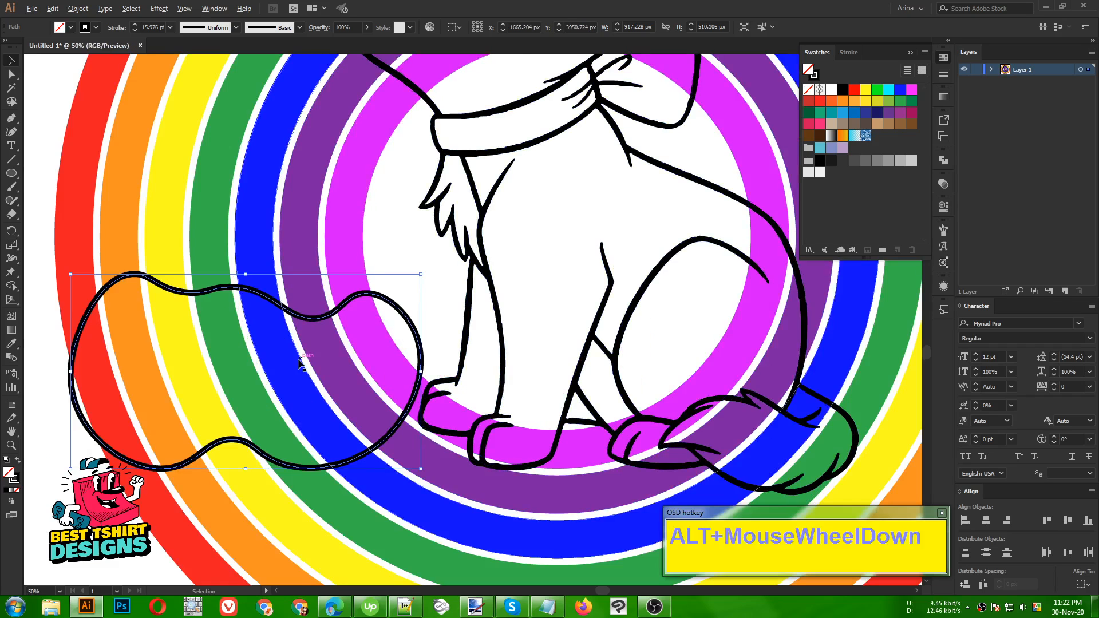
{"action": "scroll", "coordinate": [231, 350], "scroll_direction": "down", "scroll_amount": 1, "text": "alt"}
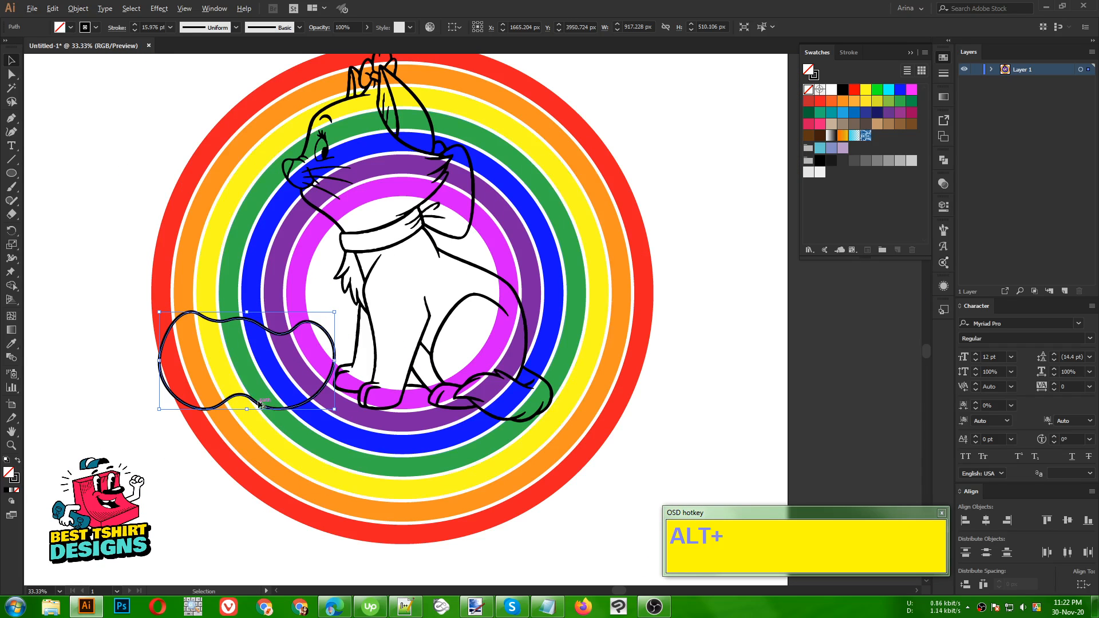
Duplicate the cloud outline onto the rings' right side over the cat's tail and align both clouds on their vertical centres.
{"action": "left_click_drag", "start_coordinate": [253, 408], "coordinate": [584, 398], "text": "alt"}
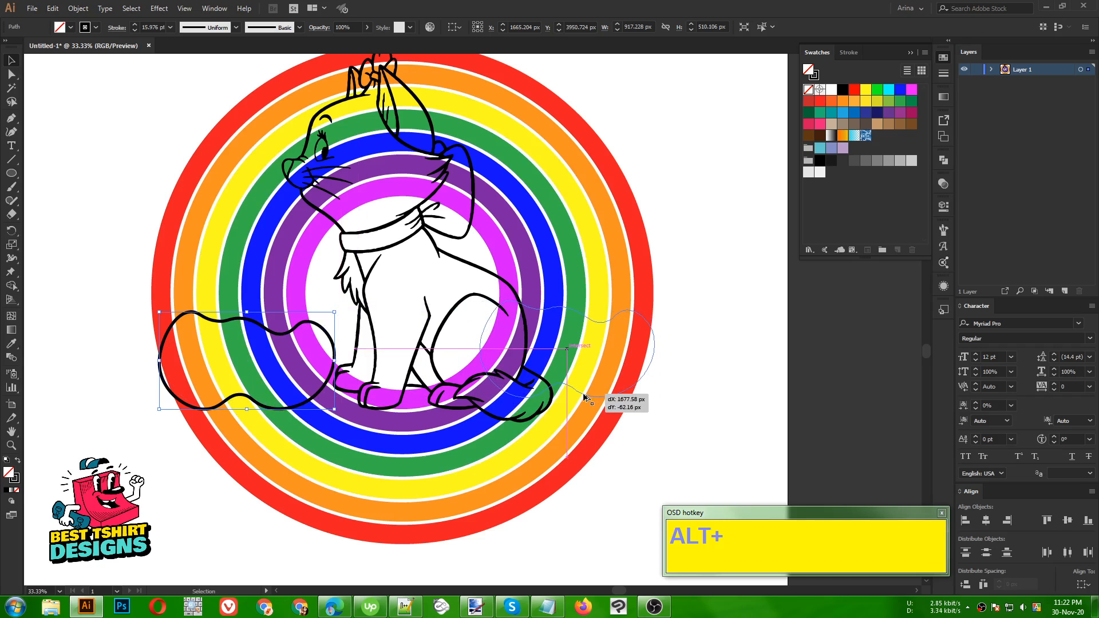
{"action": "left_click", "coordinate": [264, 407], "text": "shift"}
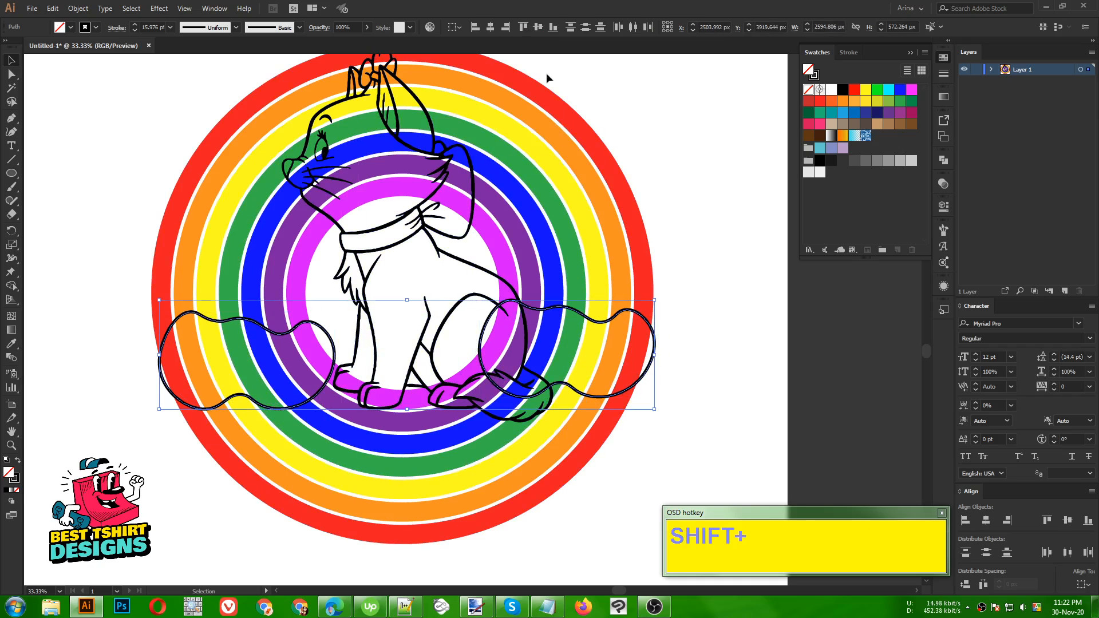
{"action": "left_click", "coordinate": [538, 25]}
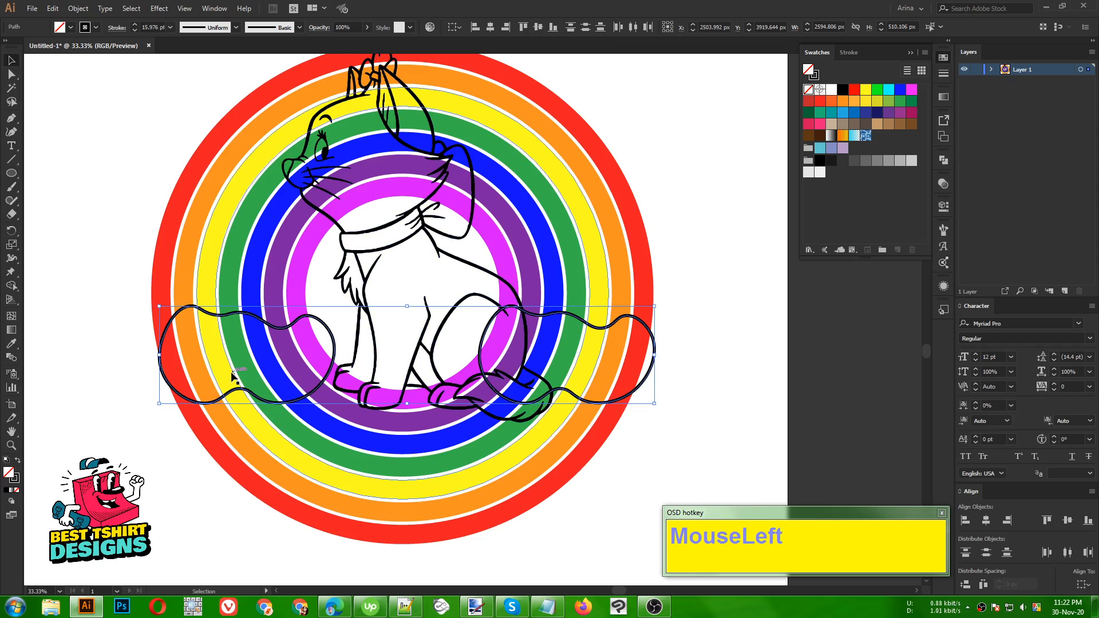
Nudge both cloud outlines slightly left, to about X 2487 px, so they sit evenly across the rings.
{"action": "key", "text": "Left"}
{"action": "key", "text": "Left"}
{"action": "key", "text": "Left"}
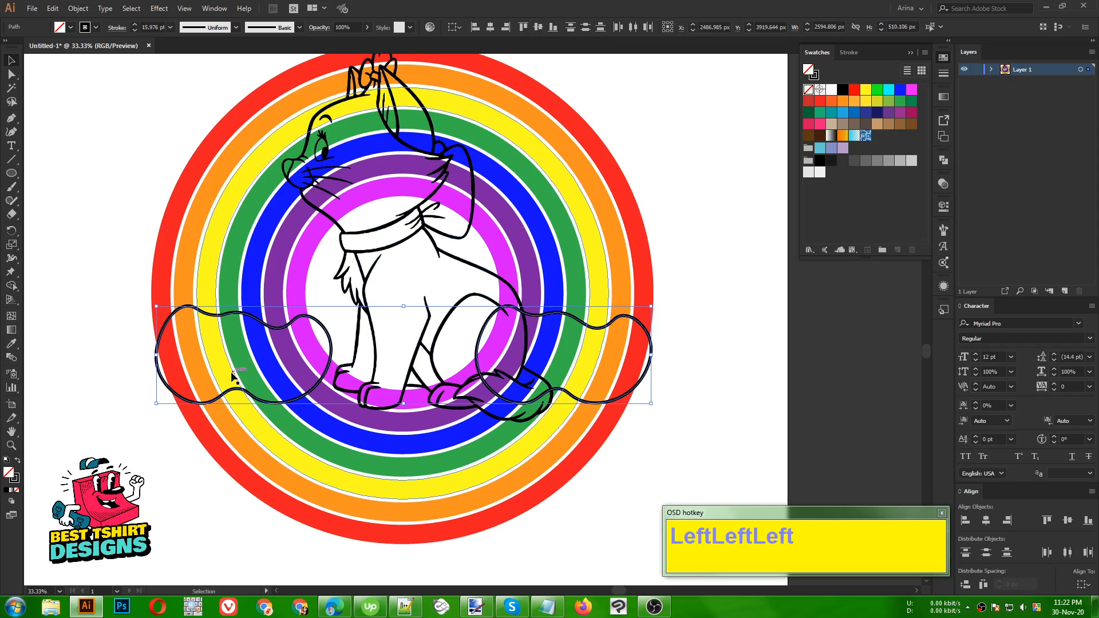
{"action": "left_click", "coordinate": [694, 340]}
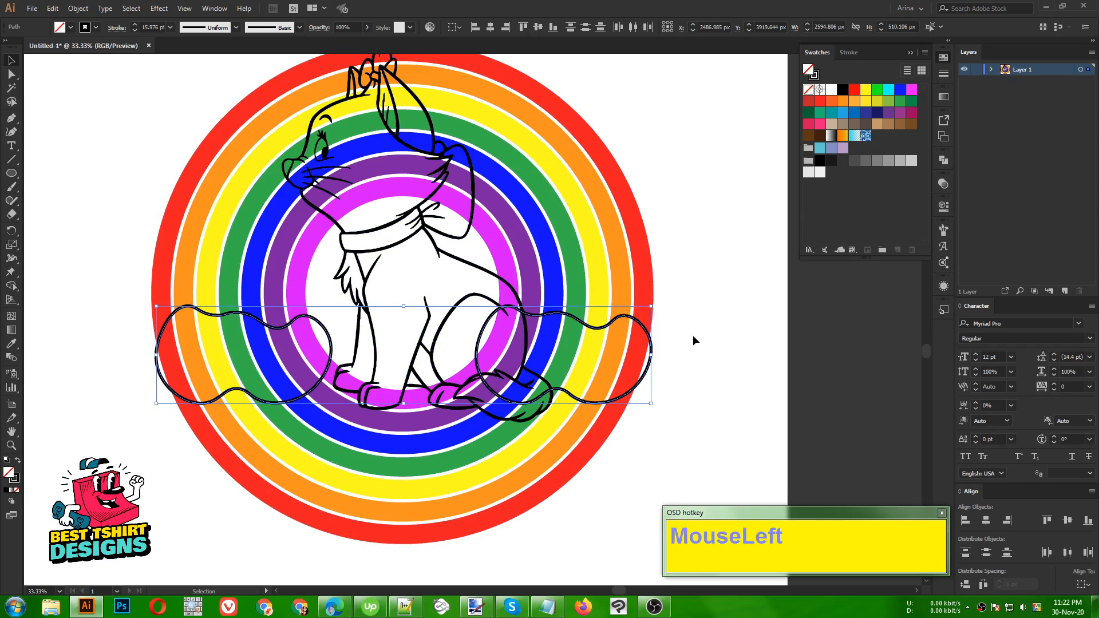
Erase the lower part of the rainbow rings with a straight rectangular Eraser area, cutting them off at the middle of the clouds.
{"action": "left_click", "coordinate": [603, 283]}
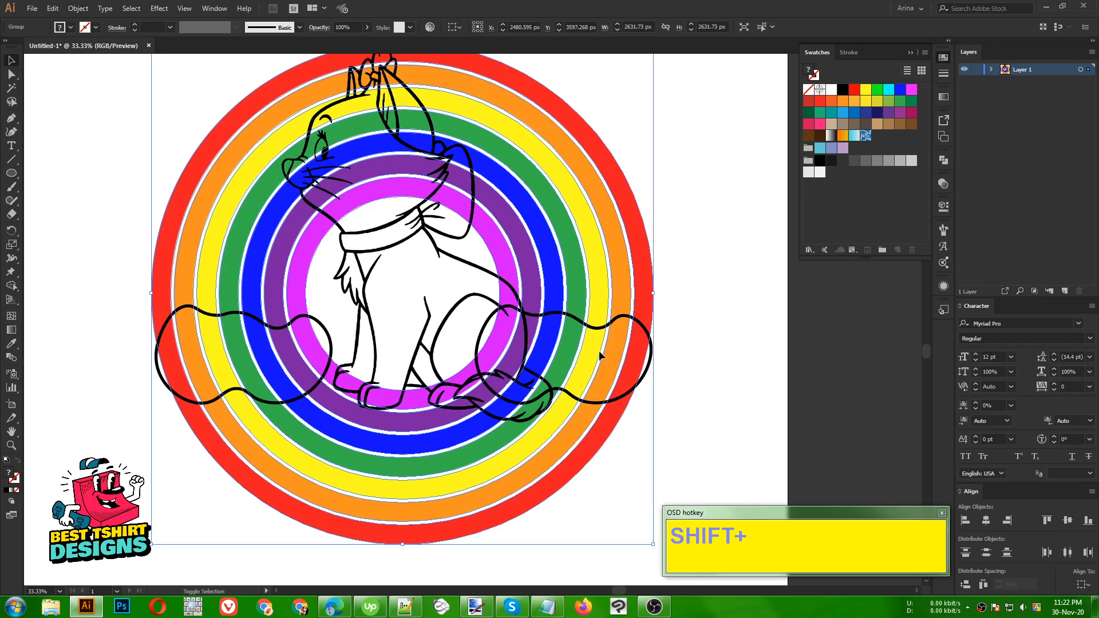
{"action": "key", "text": "shift+e"}
{"action": "scroll", "coordinate": [496, 298], "scroll_direction": "down", "scroll_amount": 2}
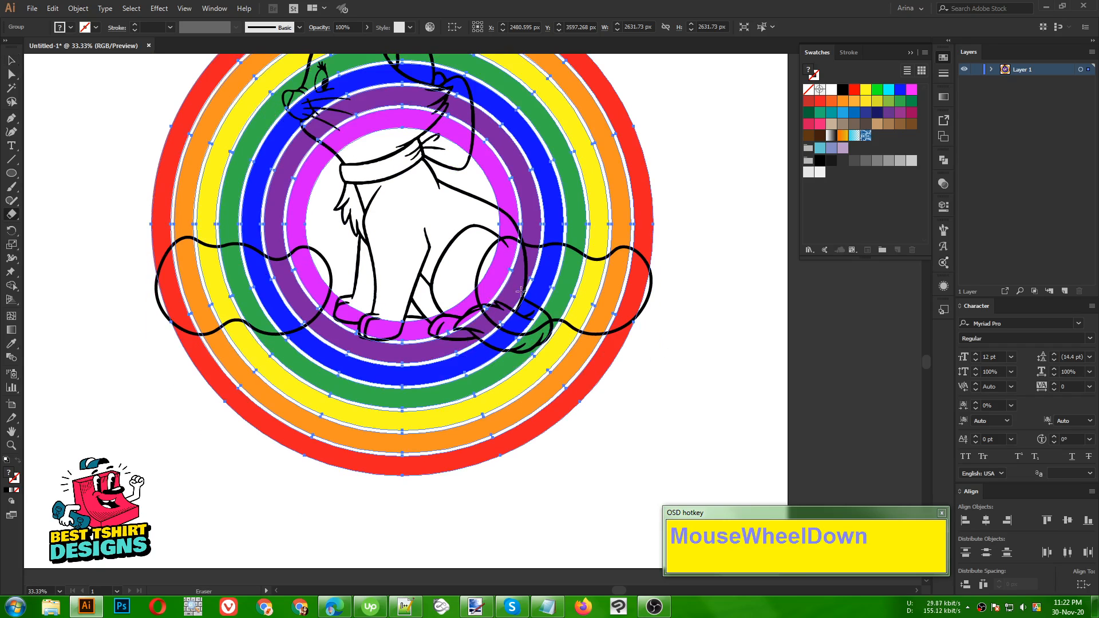
{"action": "left_click_drag", "start_coordinate": [399, 321], "coordinate": [376, 473]}
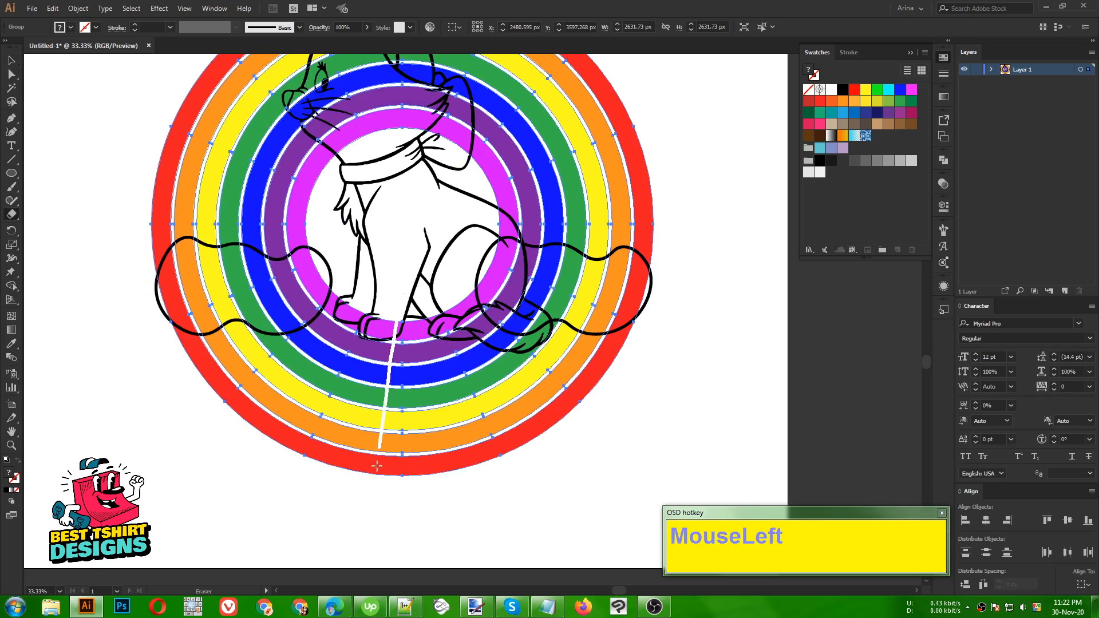
{"action": "key", "text": "ctrl+z"}
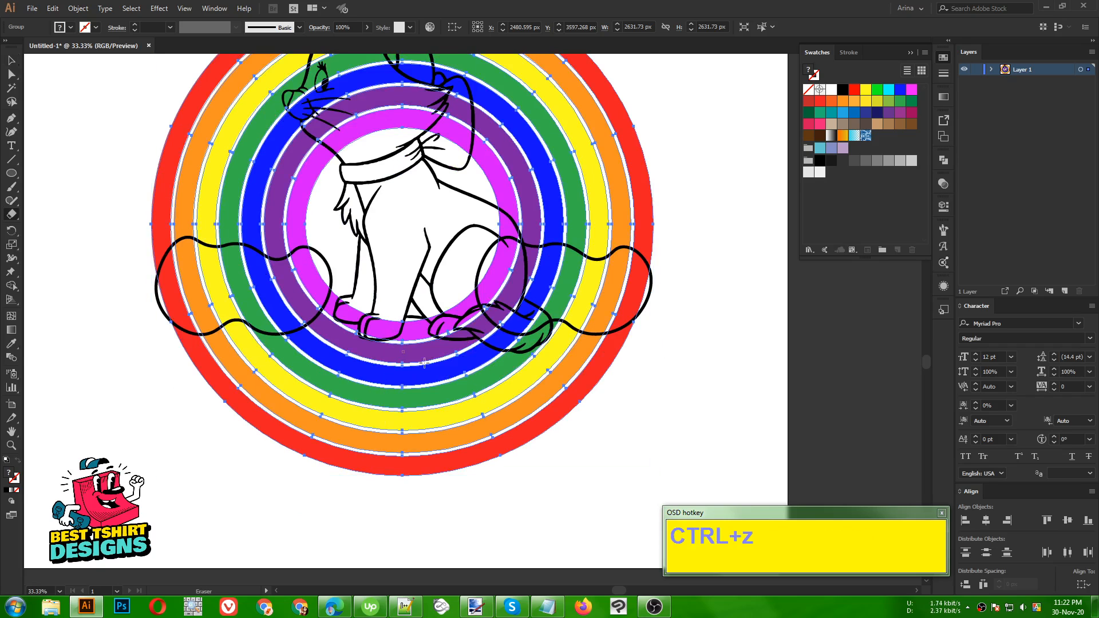
{"action": "key", "text": "alt"}
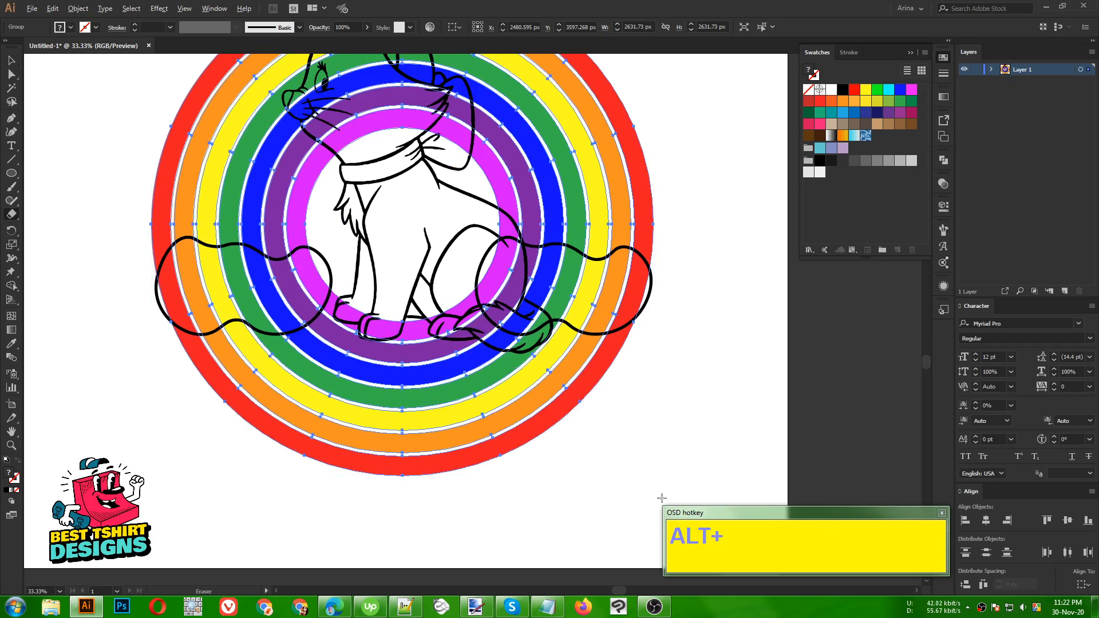
{"action": "mouse_move", "coordinate": [661, 498]}
{"action": "left_mouse_down"}
{"action": "mouse_move", "coordinate": [380, 412]}
{"action": "mouse_move", "coordinate": [147, 319]}
{"action": "mouse_move", "coordinate": [61, 269]}
{"action": "mouse_move", "coordinate": [48, 287]}
{"action": "left_mouse_up"}
{"action": "left_click_drag", "start_coordinate": [49, 289], "coordinate": [50, 289]}
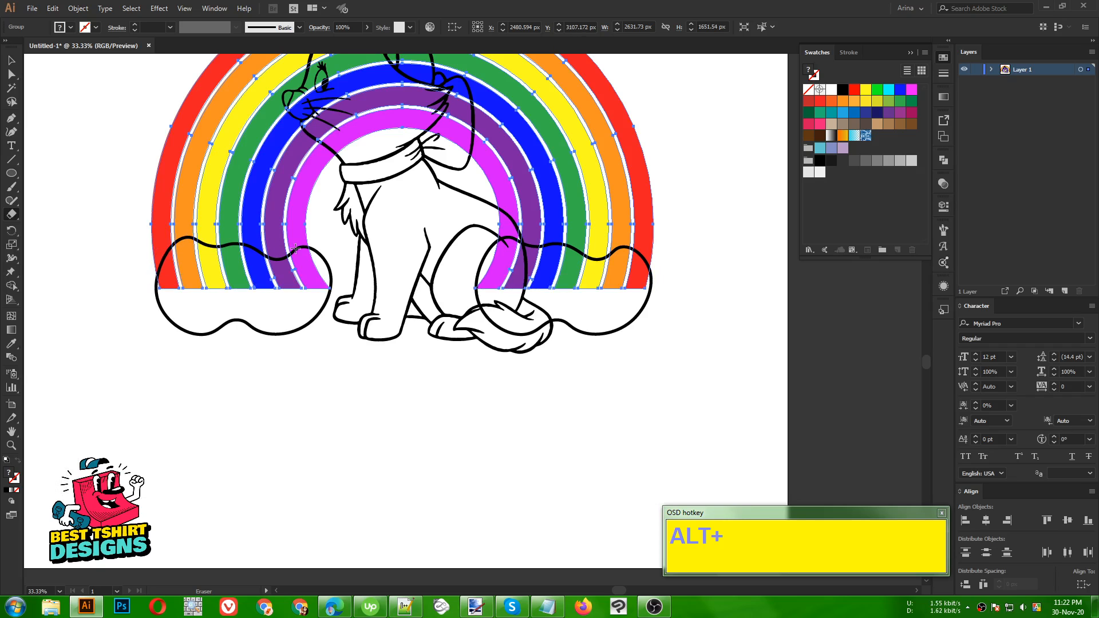
{"action": "key", "text": "v"}
{"action": "left_click", "coordinate": [709, 351]}
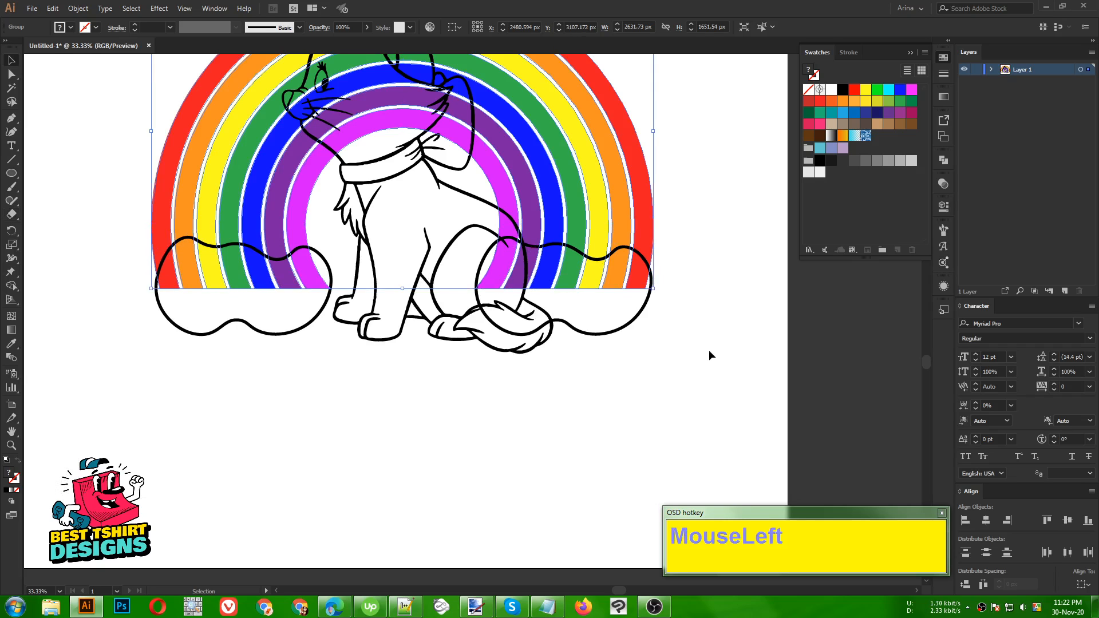
Offset the paths of both cloud outlines outward by 20 px with mitered joins.
{"action": "scroll", "coordinate": [387, 442], "scroll_direction": "down", "scroll_amount": 1, "text": "alt"}
{"action": "left_click", "coordinate": [314, 362]}
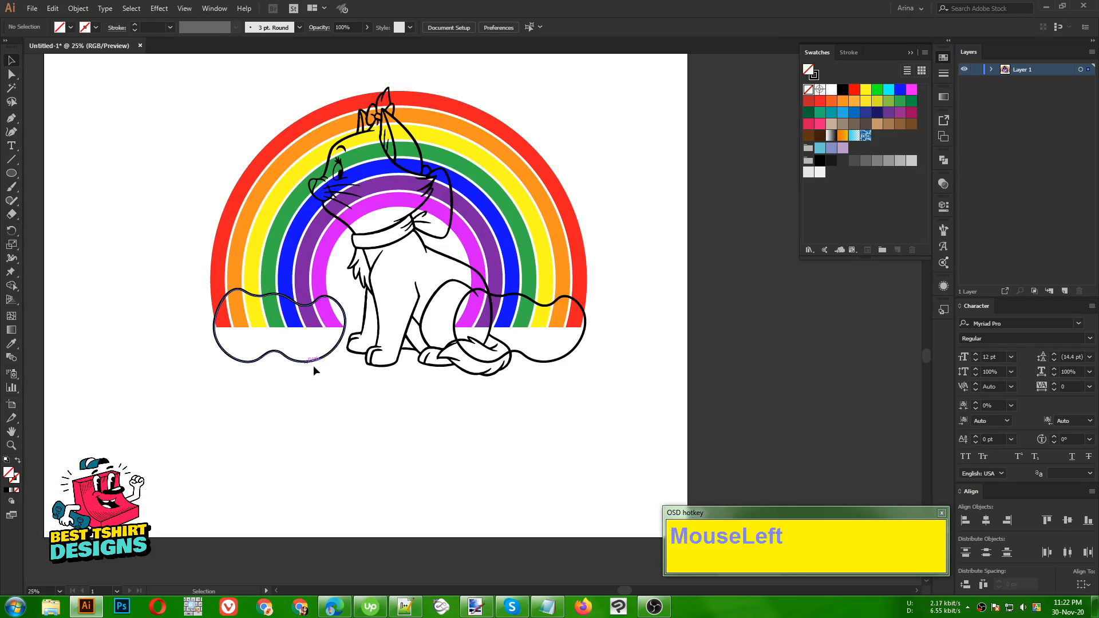
{"action": "left_click", "coordinate": [559, 363], "text": "shift"}
{"action": "scroll", "coordinate": [562, 366], "scroll_direction": "up", "scroll_amount": 1, "text": "alt"}
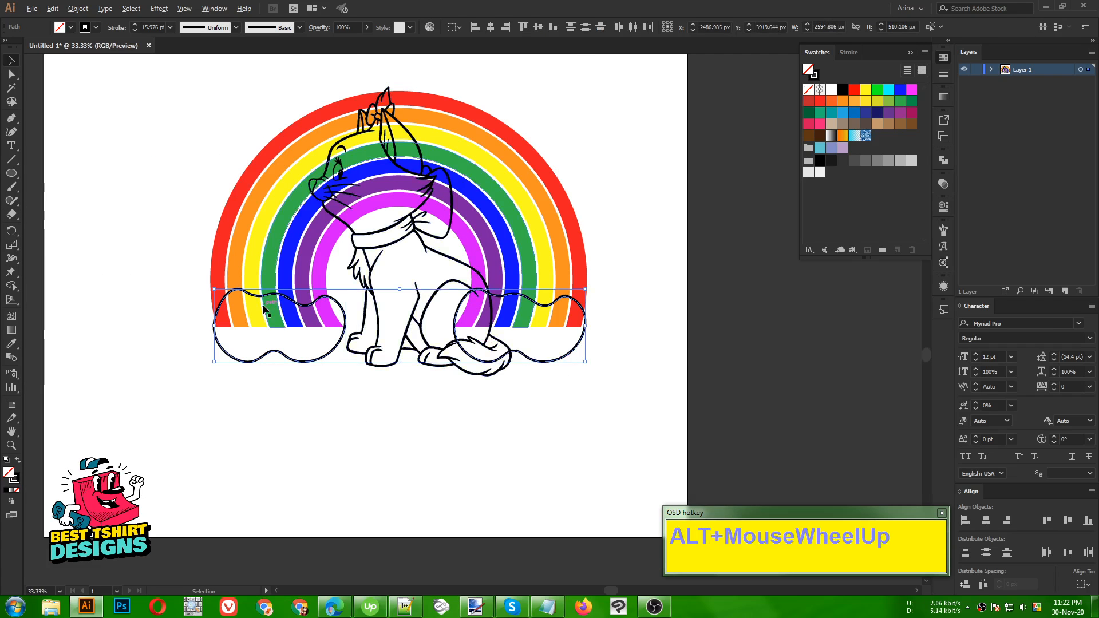
{"action": "scroll", "coordinate": [468, 395], "scroll_direction": "up", "scroll_amount": 1}
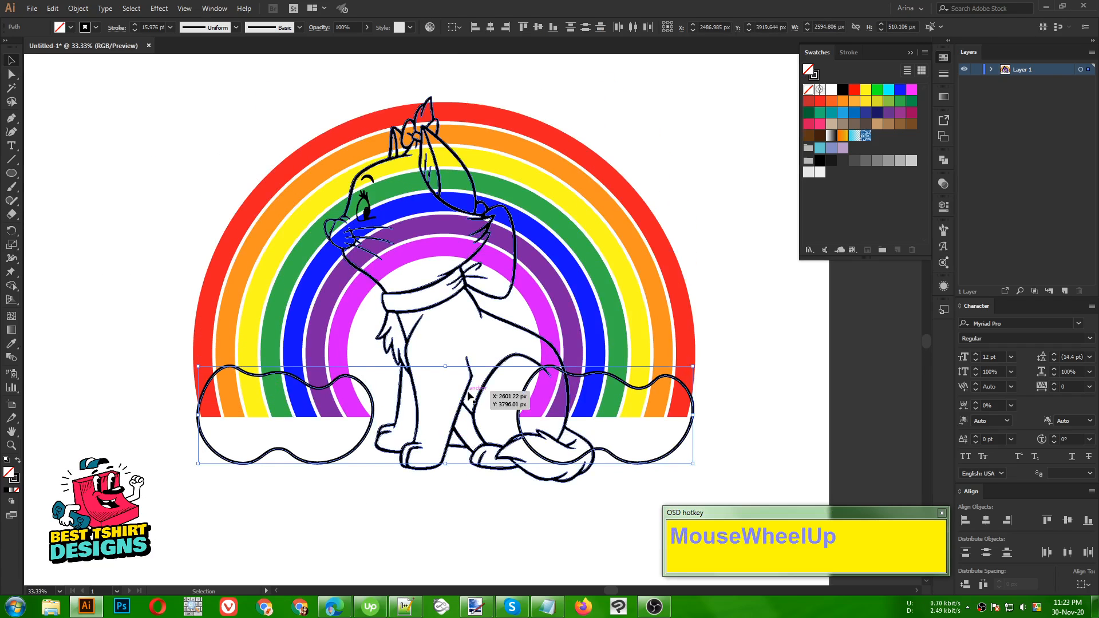
{"action": "left_click", "coordinate": [78, 8]}
{"action": "mouse_move", "coordinate": [108, 272]}
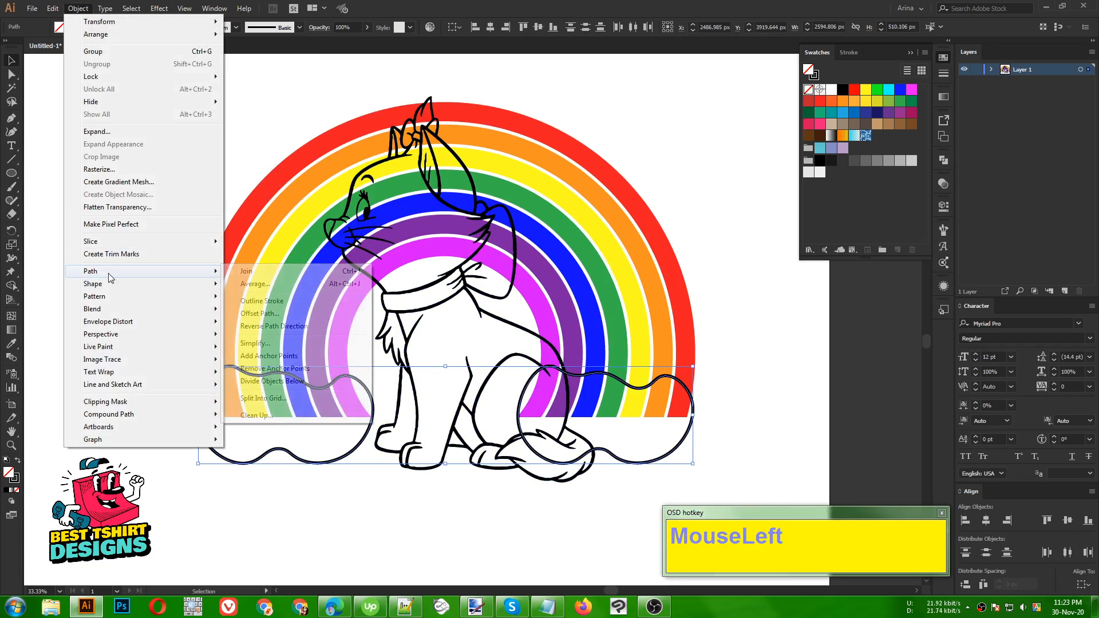
{"action": "left_click", "coordinate": [252, 309]}
{"action": "left_click", "coordinate": [601, 256]}
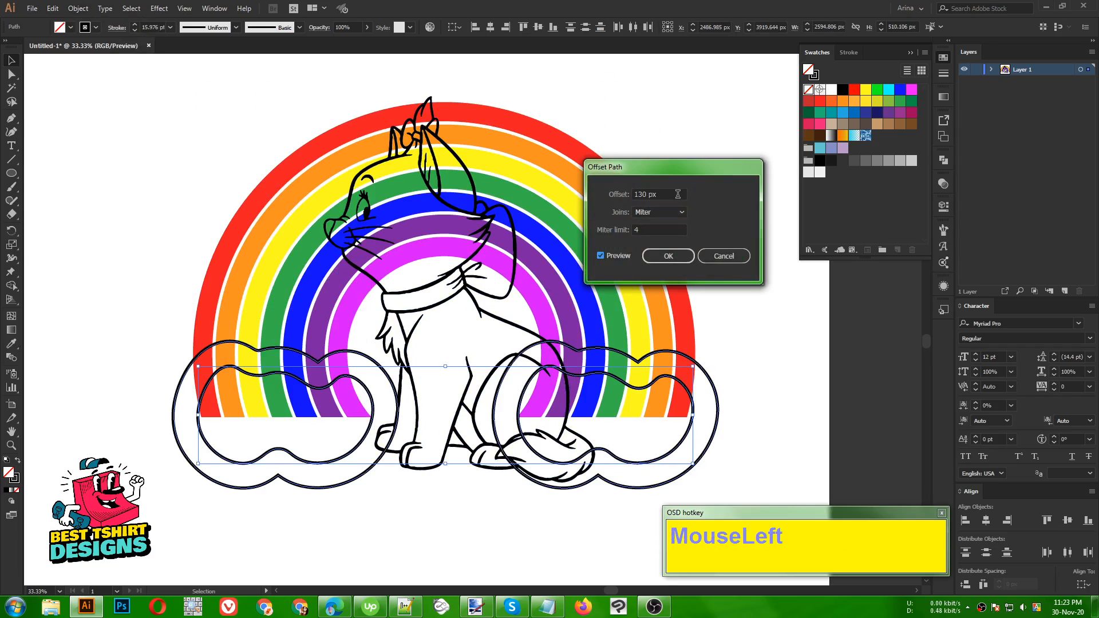
{"action": "scroll", "coordinate": [675, 195], "scroll_direction": "down", "scroll_amount": 11, "text": "shift"}
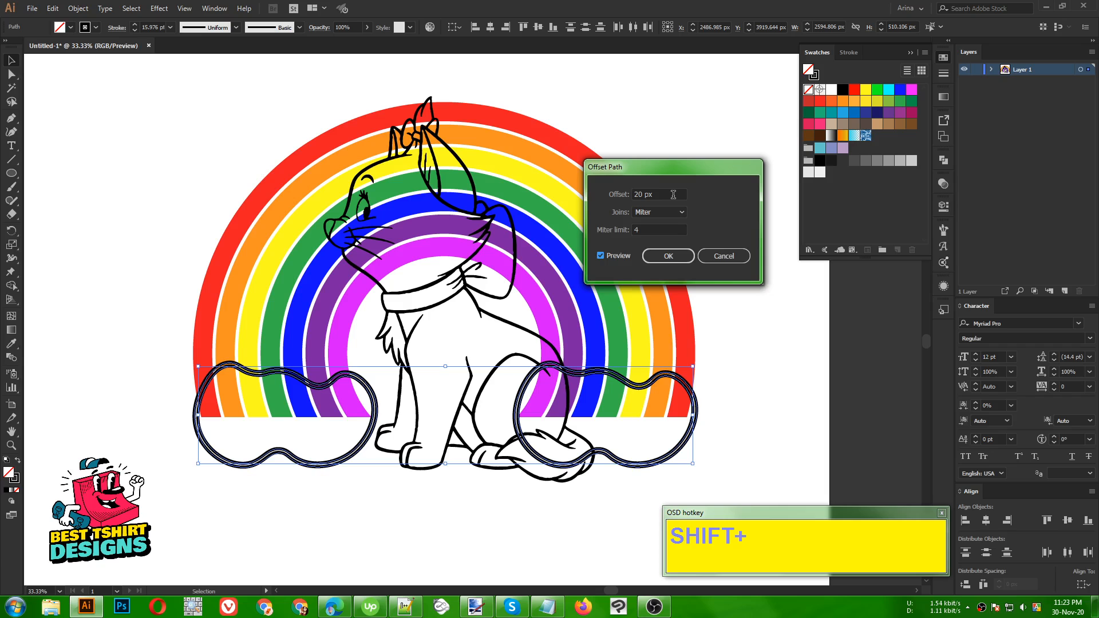
{"action": "left_click", "coordinate": [666, 256]}
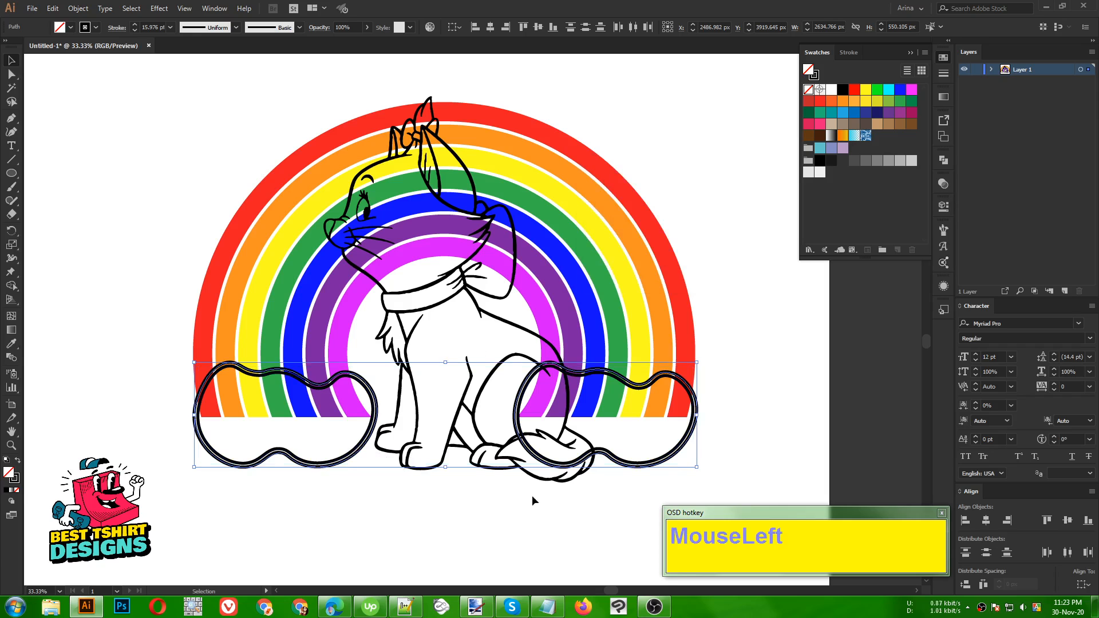
Cut the offset cloud outlines and paste them in place into a new opacity mask on the rainbow group, with Clip off.
{"action": "key", "text": "ctrl"}
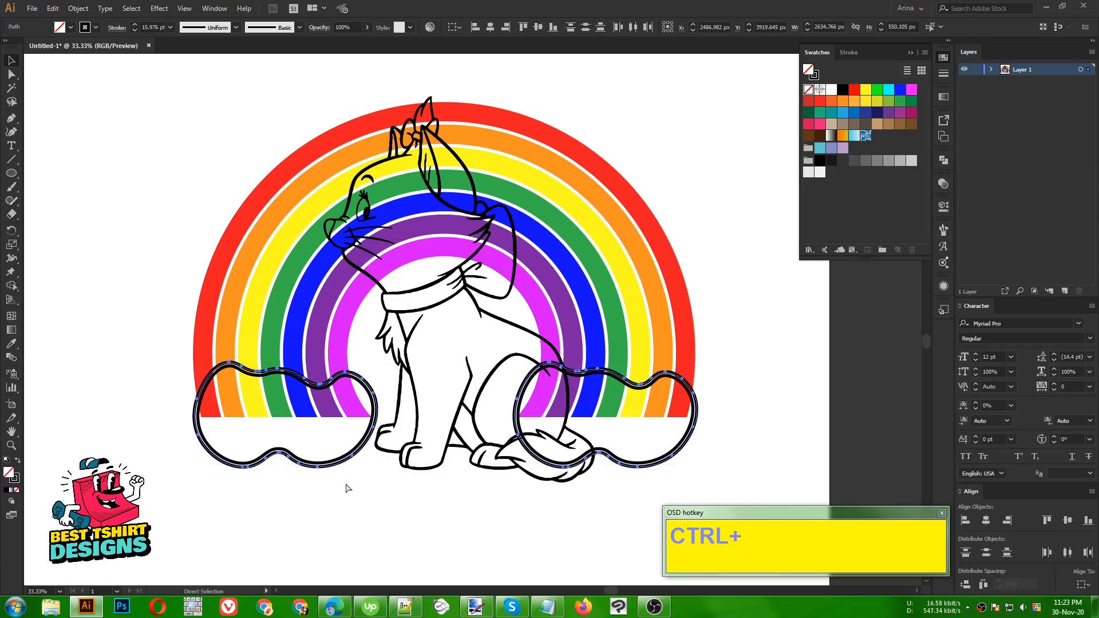
{"action": "key", "text": "ctrl+x"}
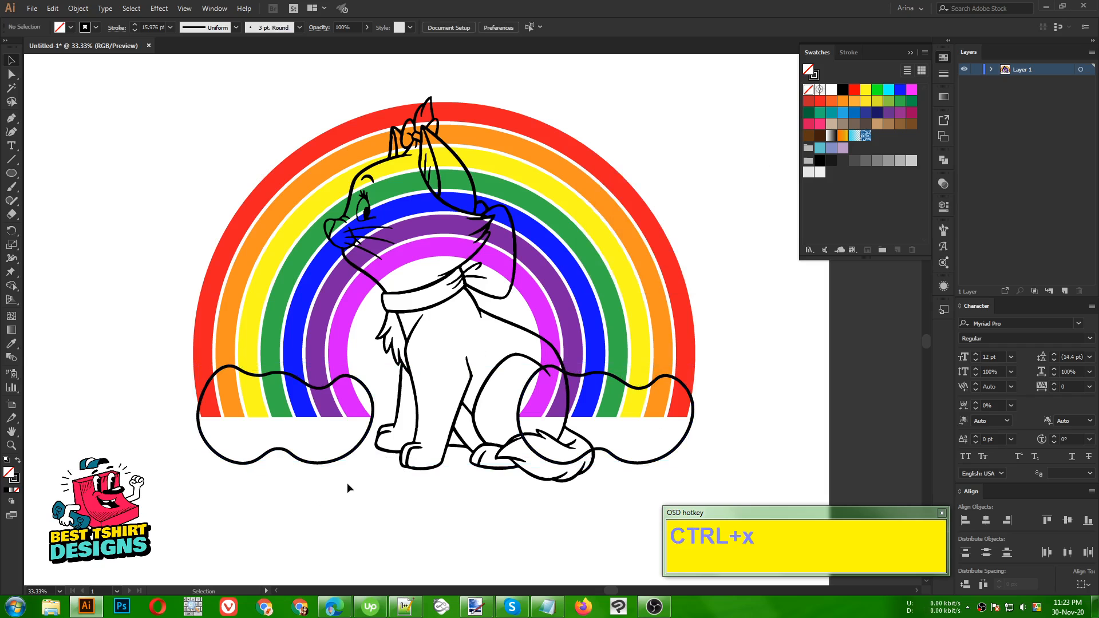
{"action": "left_click", "coordinate": [280, 401]}
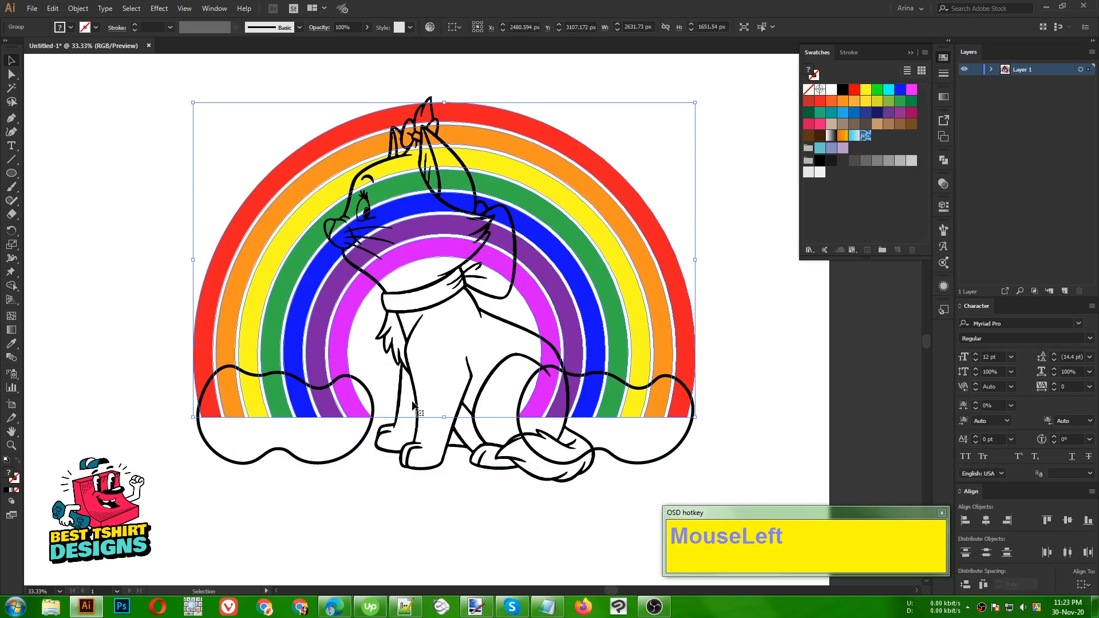
{"action": "left_click", "coordinate": [942, 184]}
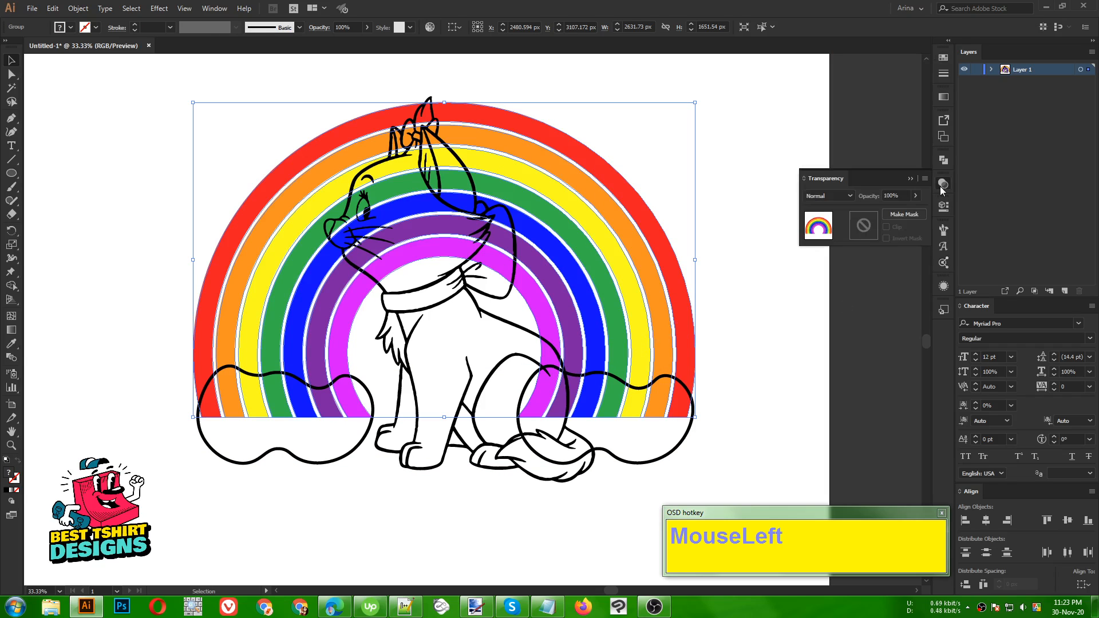
{"action": "left_click", "coordinate": [863, 225]}
{"action": "left_click", "coordinate": [895, 228]}
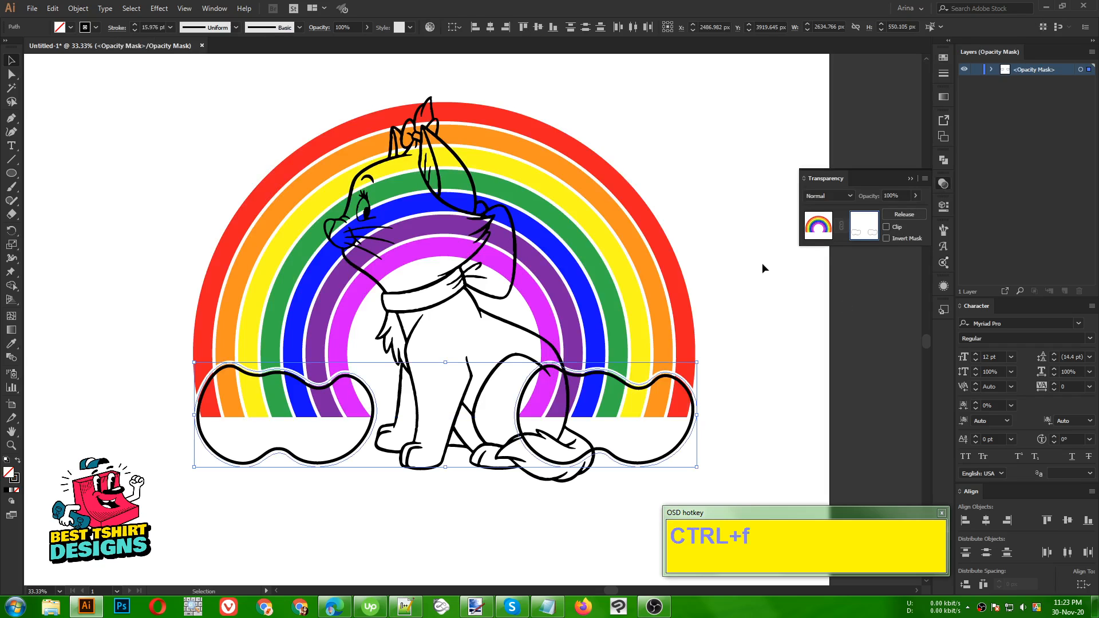
Swap the cloud paths in the opacity mask to a black fill with no stroke, and return to editing the artwork.
{"action": "scroll", "coordinate": [237, 421], "scroll_direction": "up", "scroll_amount": 2, "text": "alt"}
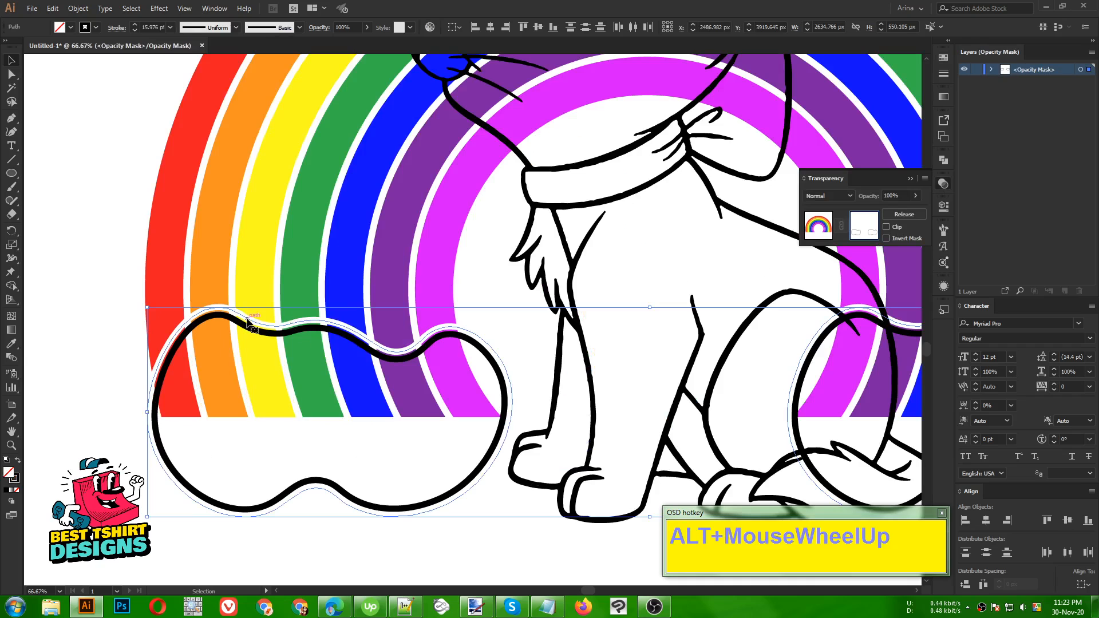
{"action": "scroll", "coordinate": [348, 348], "scroll_direction": "down", "scroll_amount": 2, "text": "alt"}
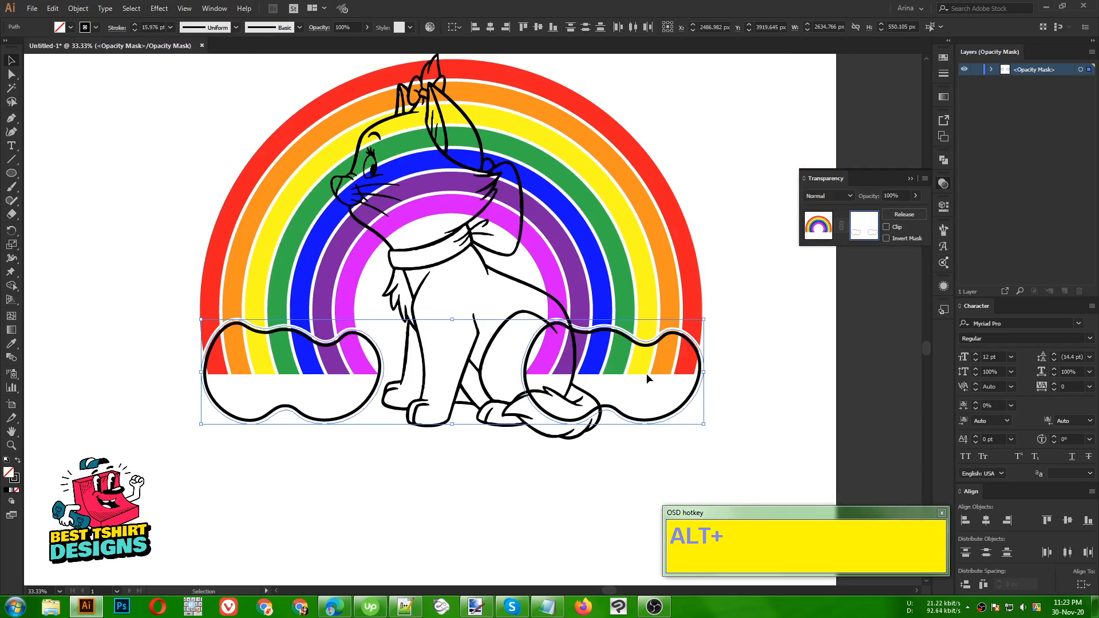
{"action": "key", "text": "shift"}
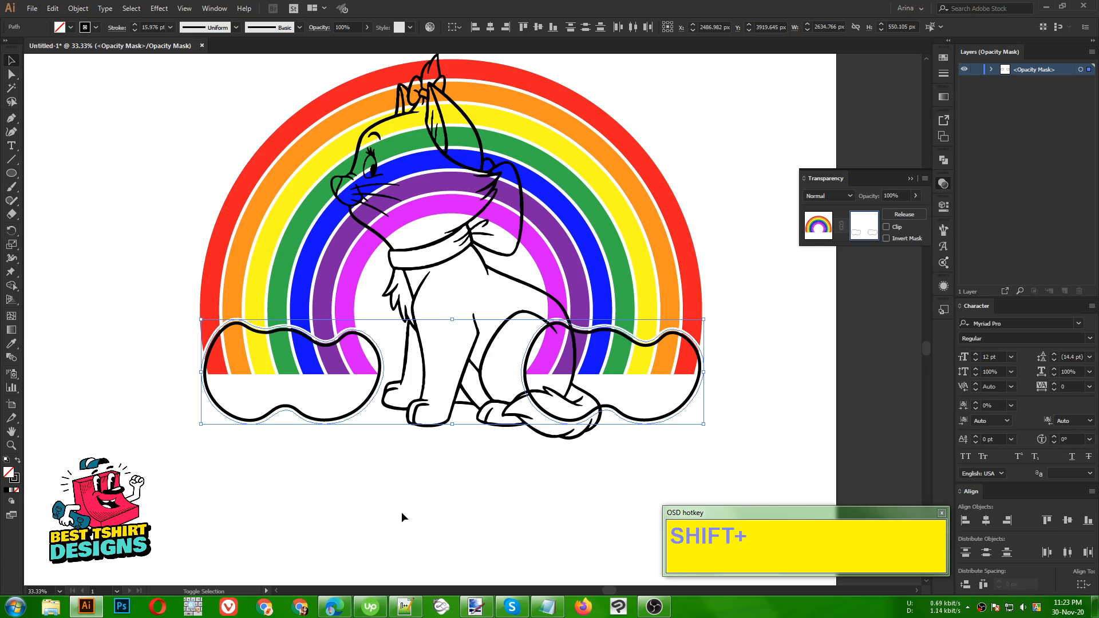
{"action": "key", "text": "shift+x"}
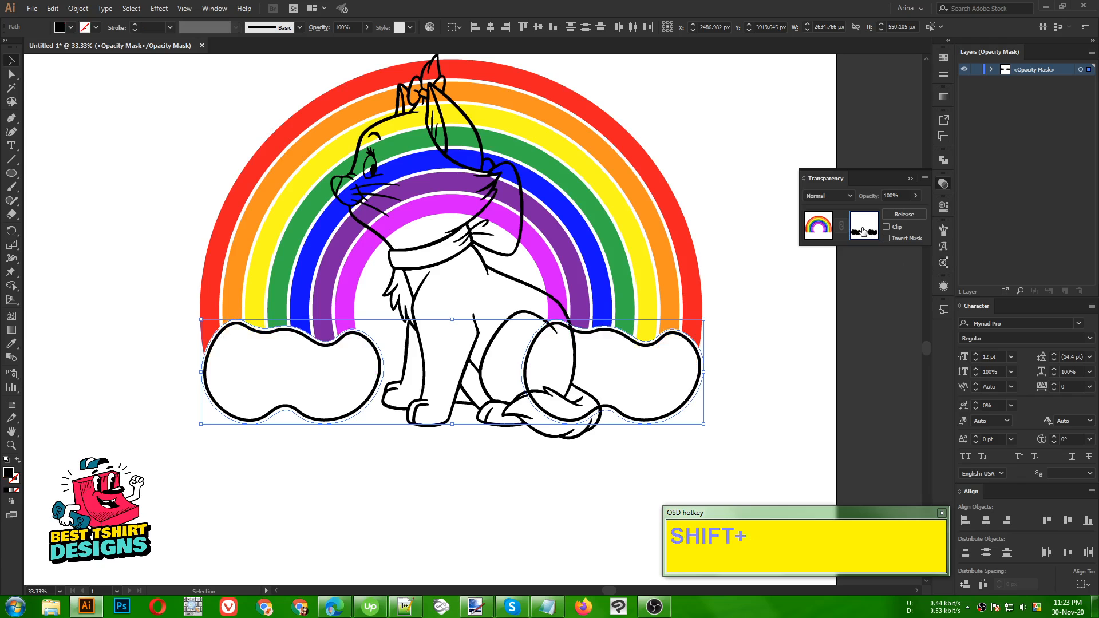
{"action": "key", "text": "shift+x"}
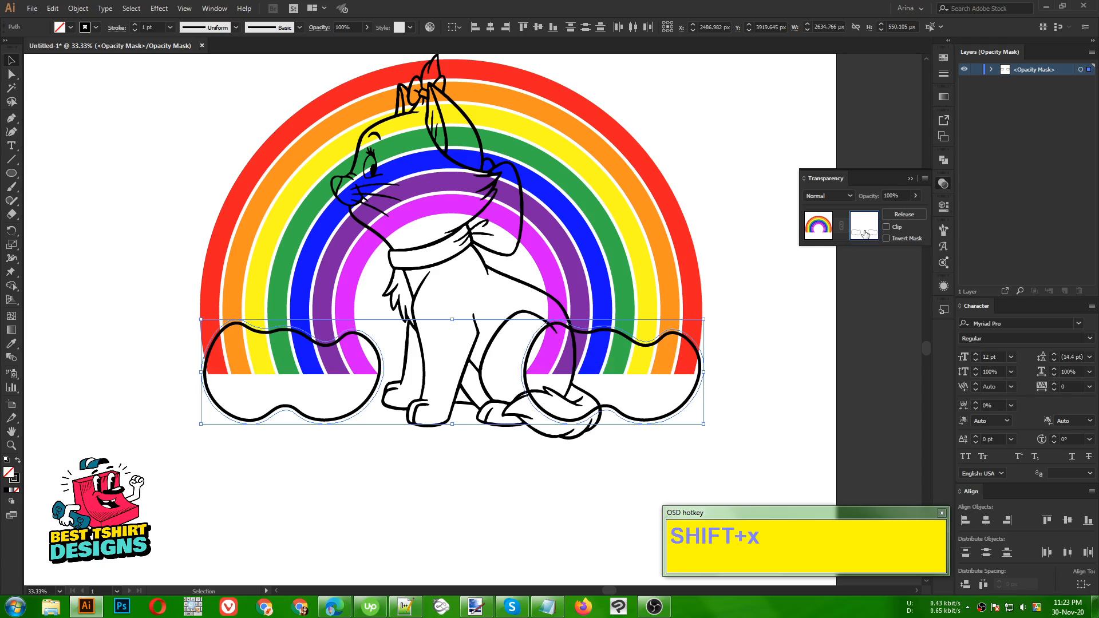
{"action": "key", "text": "shift+x"}
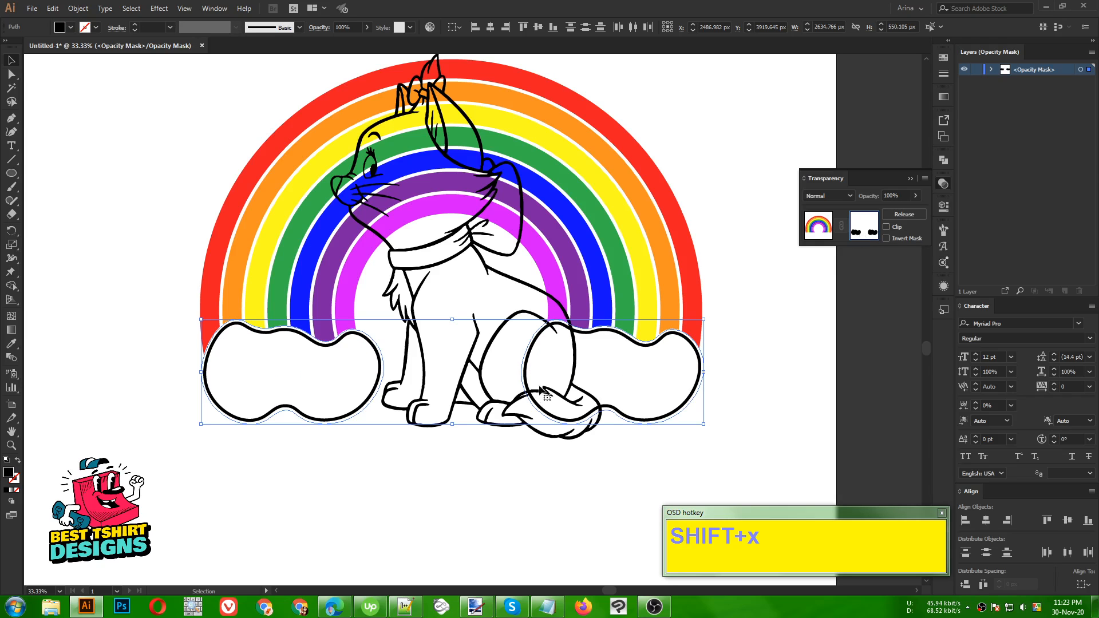
{"action": "left_click", "coordinate": [743, 369]}
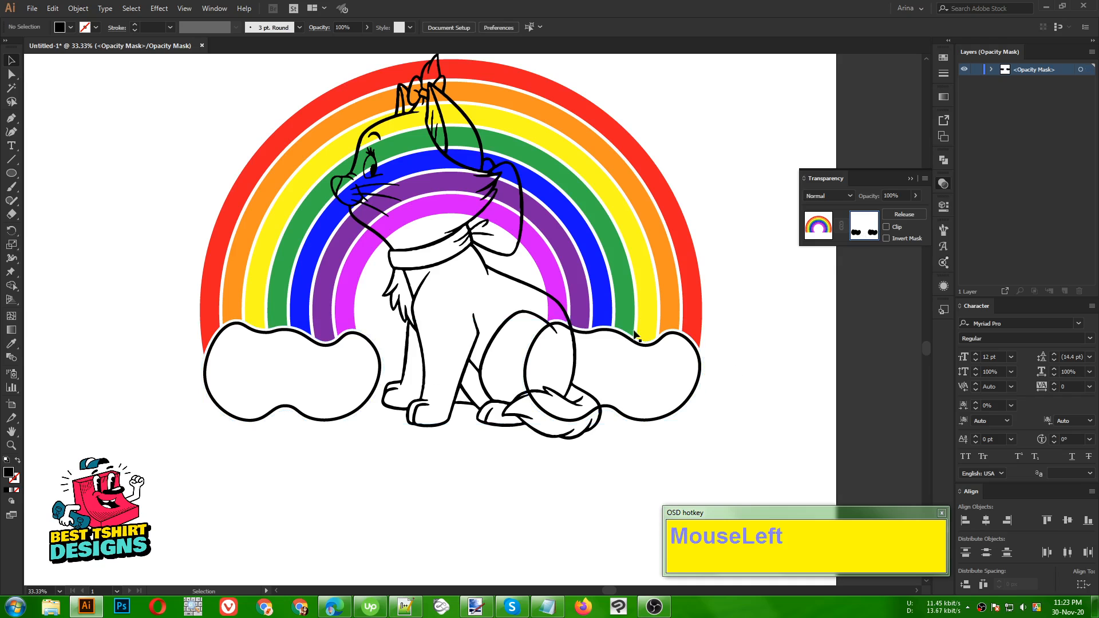
{"action": "left_click", "coordinate": [822, 228]}
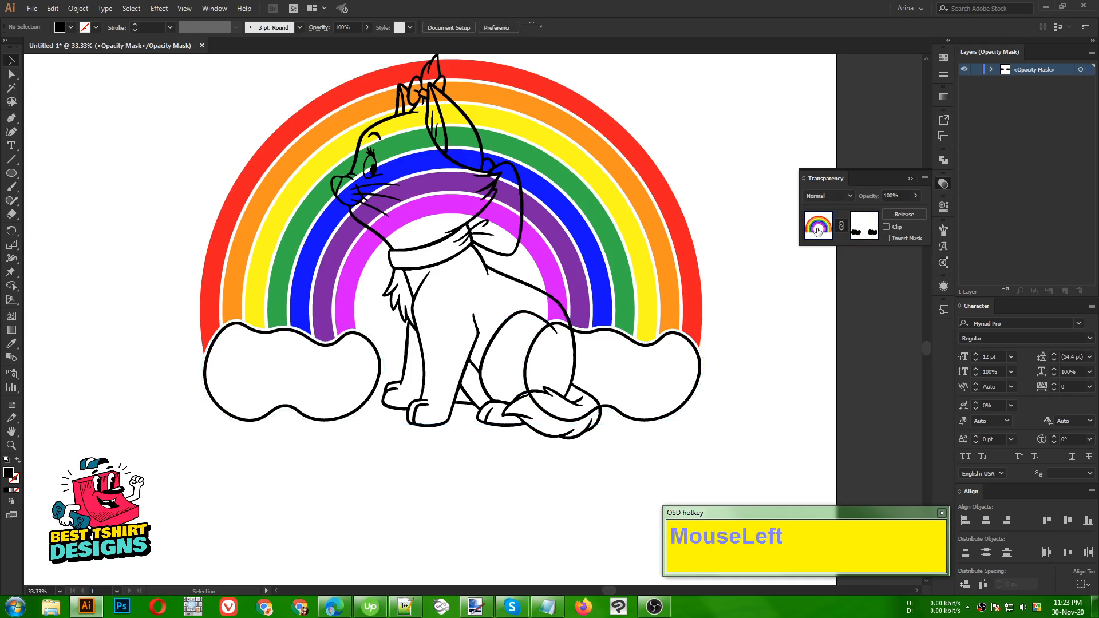
{"action": "left_click", "coordinate": [781, 354]}
Offset the paths of the cat line art outward by 10 px with mitered joins.
{"action": "scroll", "coordinate": [480, 446], "scroll_direction": "up", "scroll_amount": 2}
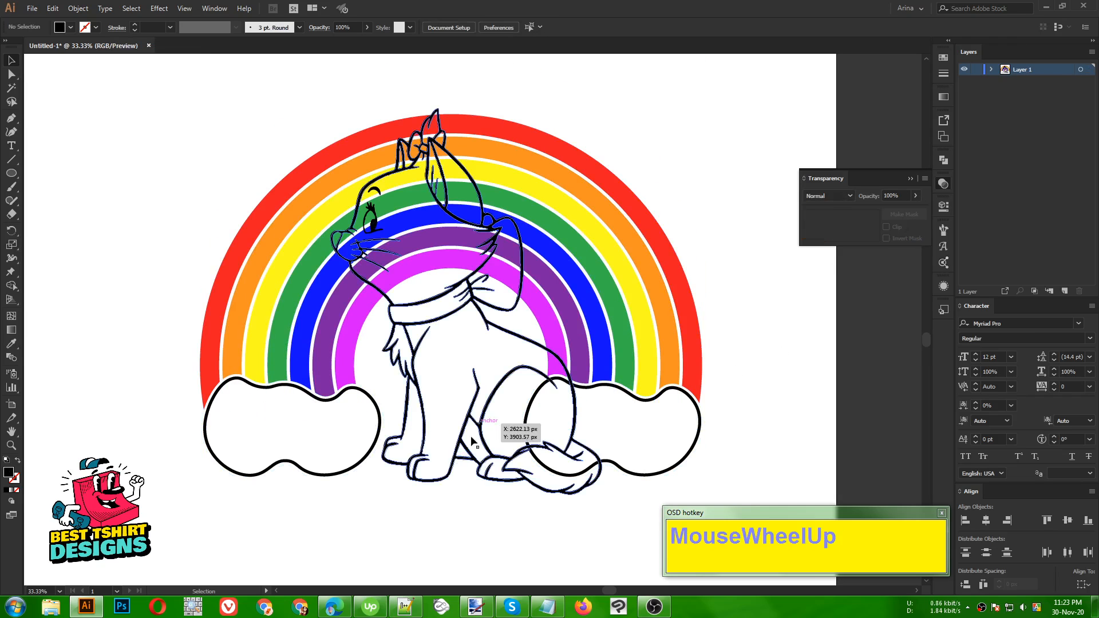
{"action": "left_click", "coordinate": [490, 329]}
{"action": "left_click", "coordinate": [489, 329]}
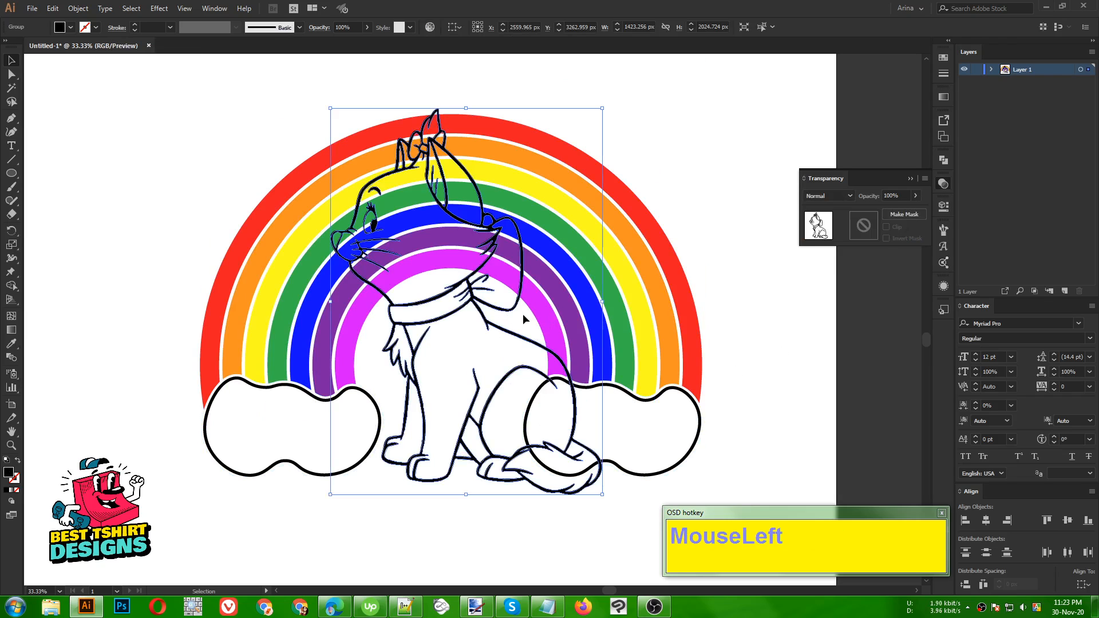
{"action": "left_click", "coordinate": [73, 8]}
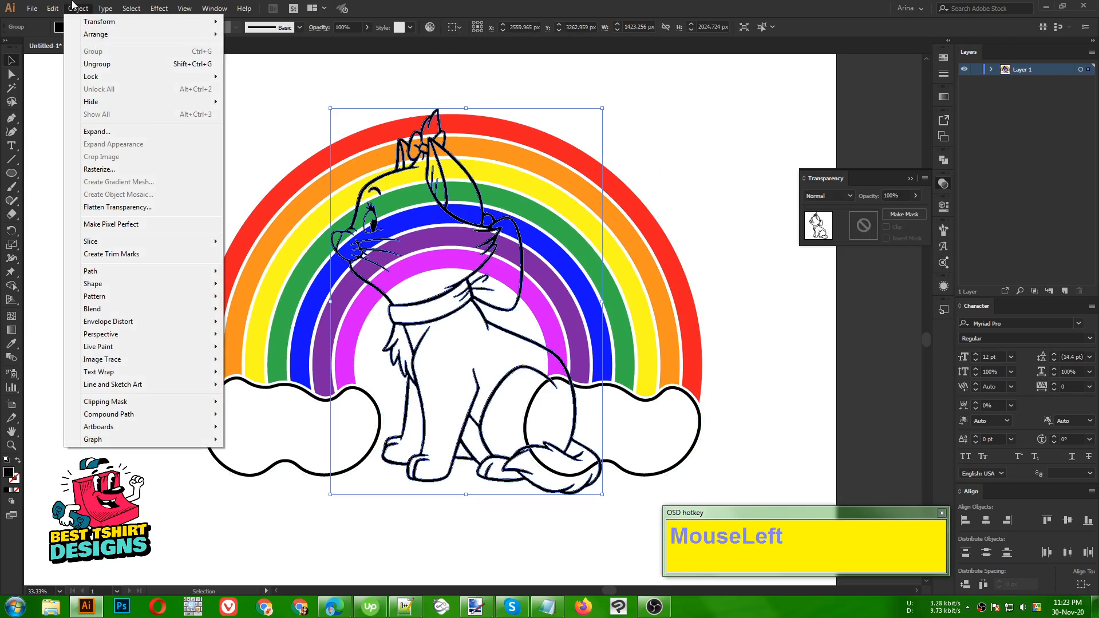
{"action": "mouse_move", "coordinate": [115, 272]}
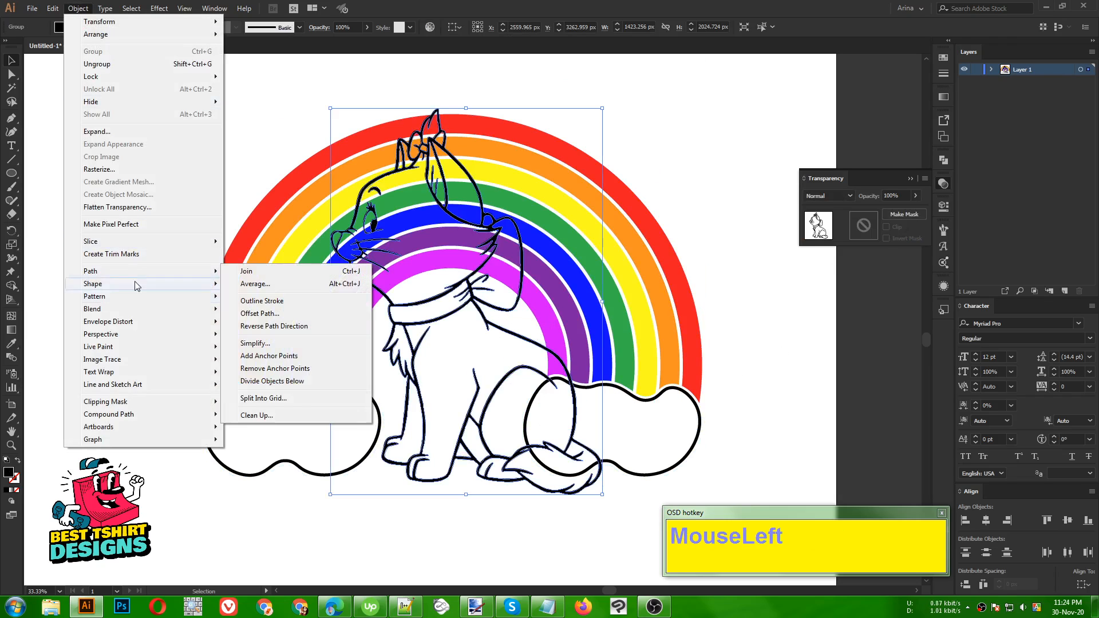
{"action": "left_click", "coordinate": [262, 314]}
{"action": "left_click", "coordinate": [609, 254]}
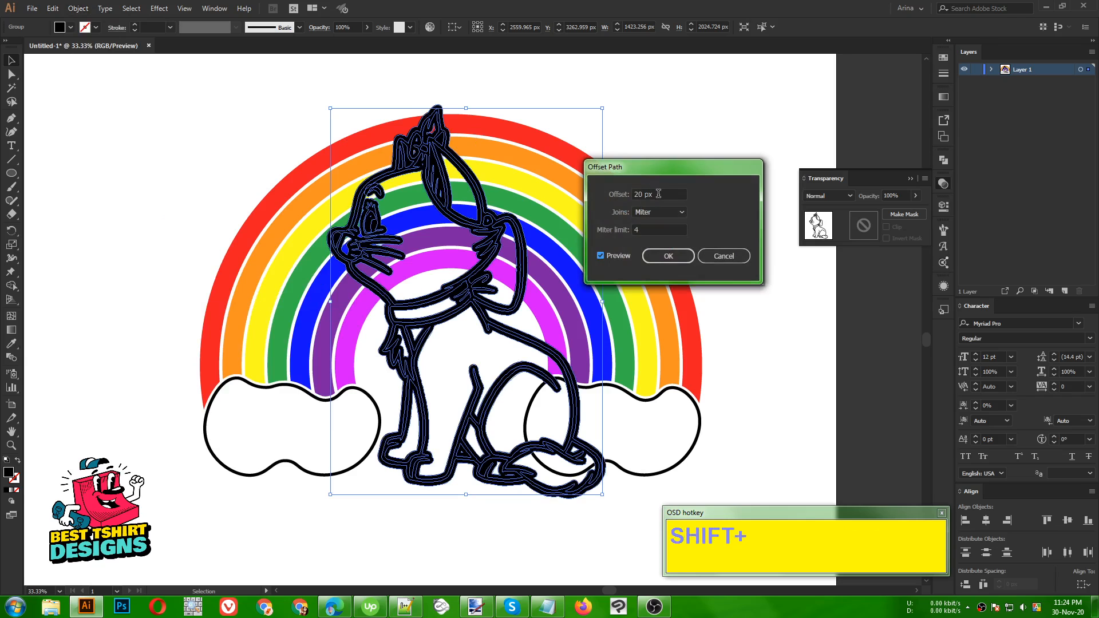
{"action": "key", "text": "shift+Down"}
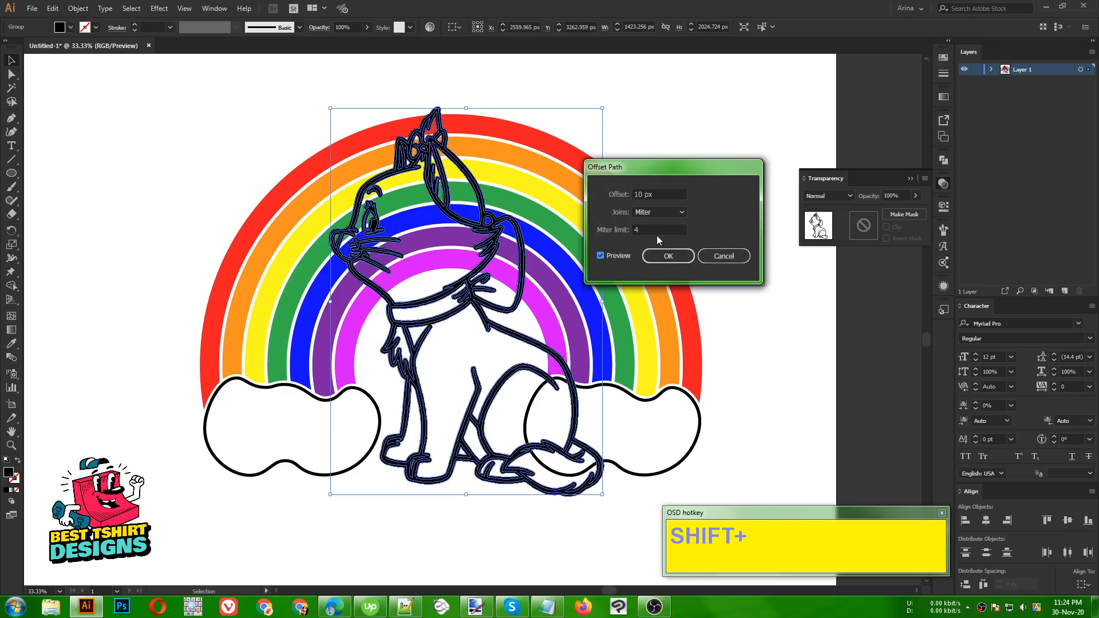
{"action": "left_click", "coordinate": [656, 255]}
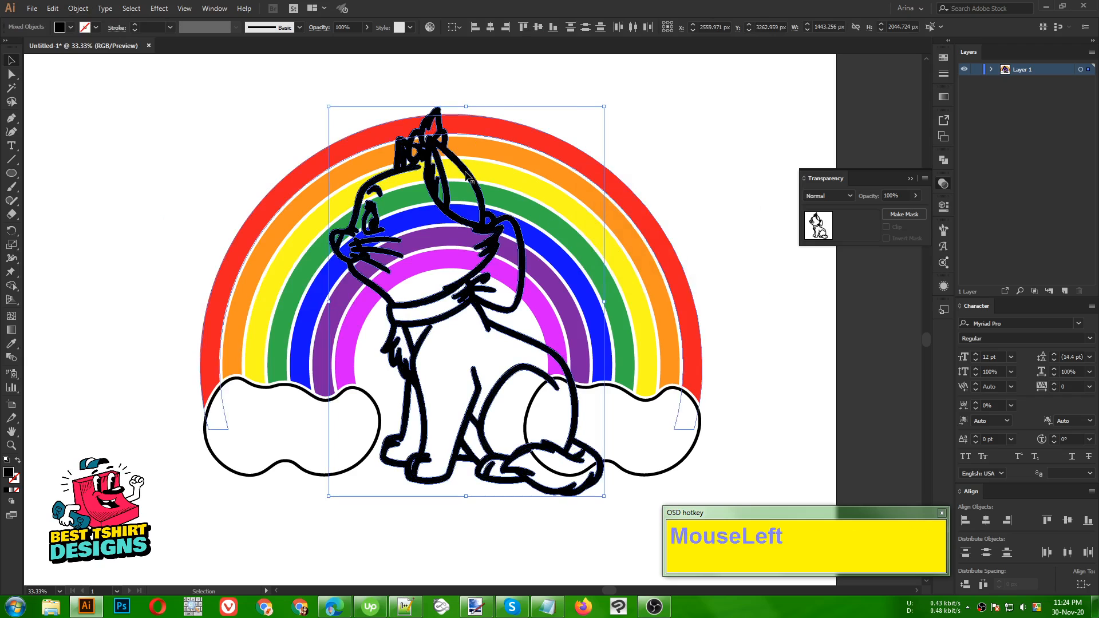
Cut the offset cat outlines and paste them in place into the rainbow group's opacity mask.
{"action": "key", "text": "ctrl+x"}
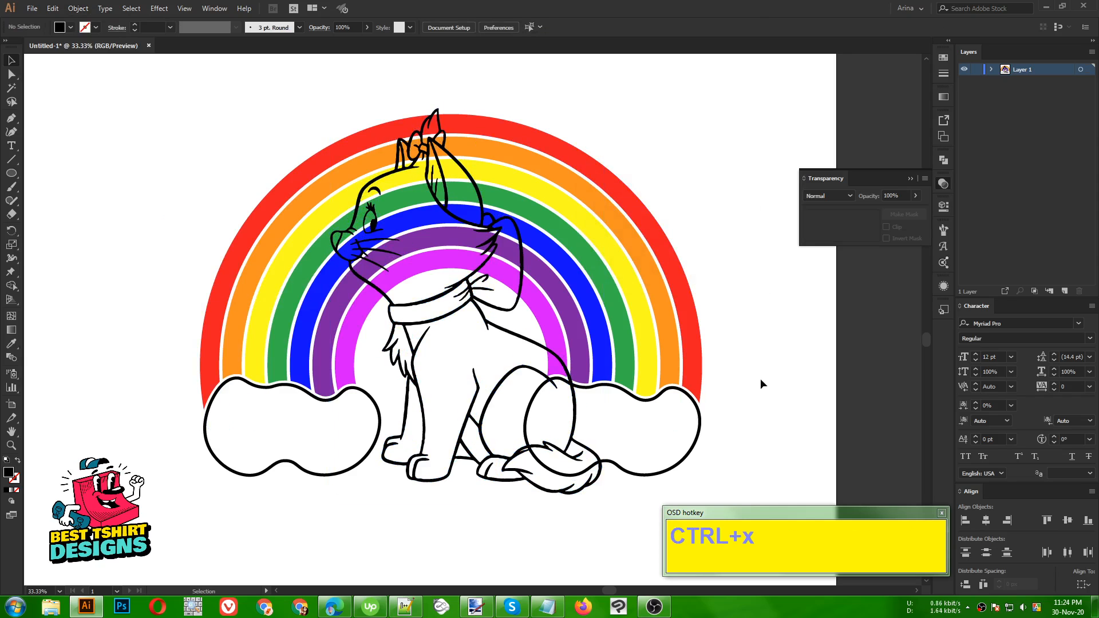
{"action": "key", "text": "F10"}
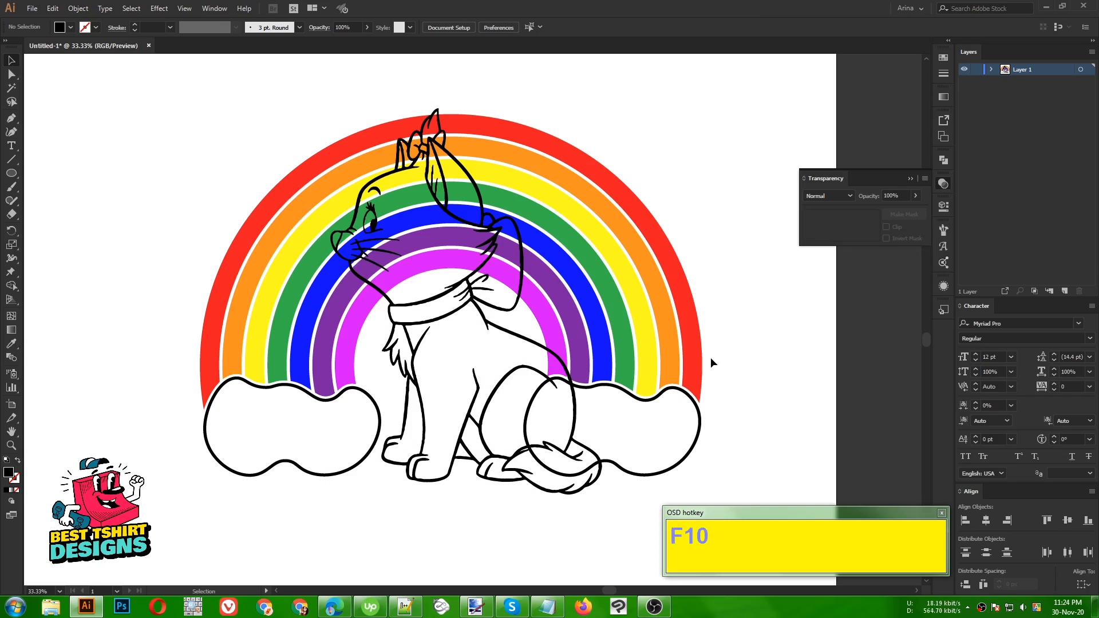
{"action": "left_click", "coordinate": [550, 321]}
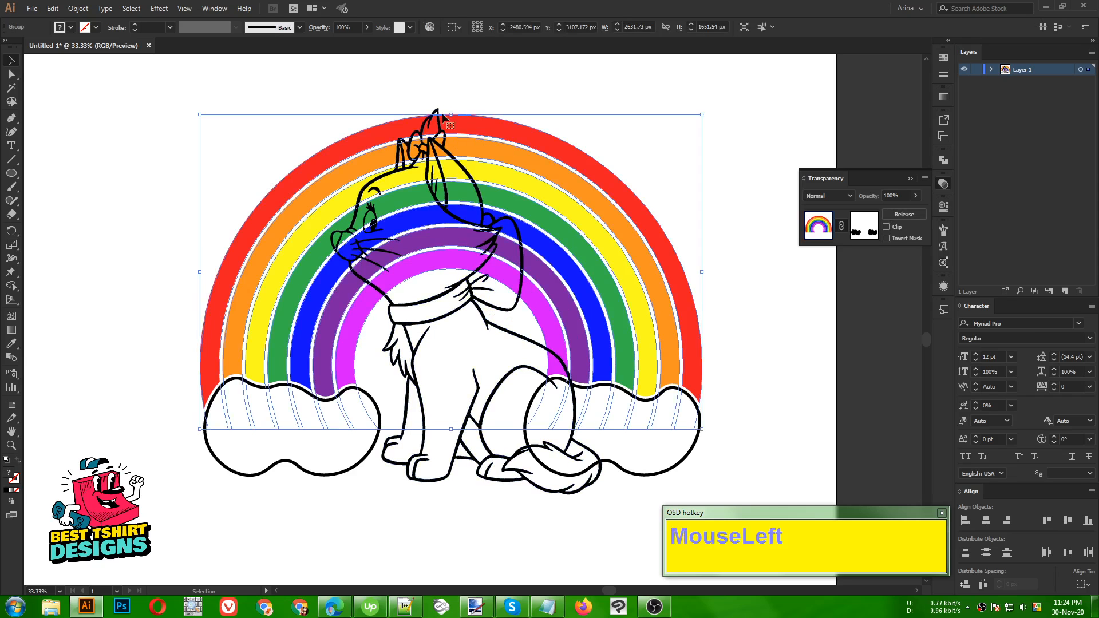
{"action": "left_click", "coordinate": [858, 229]}
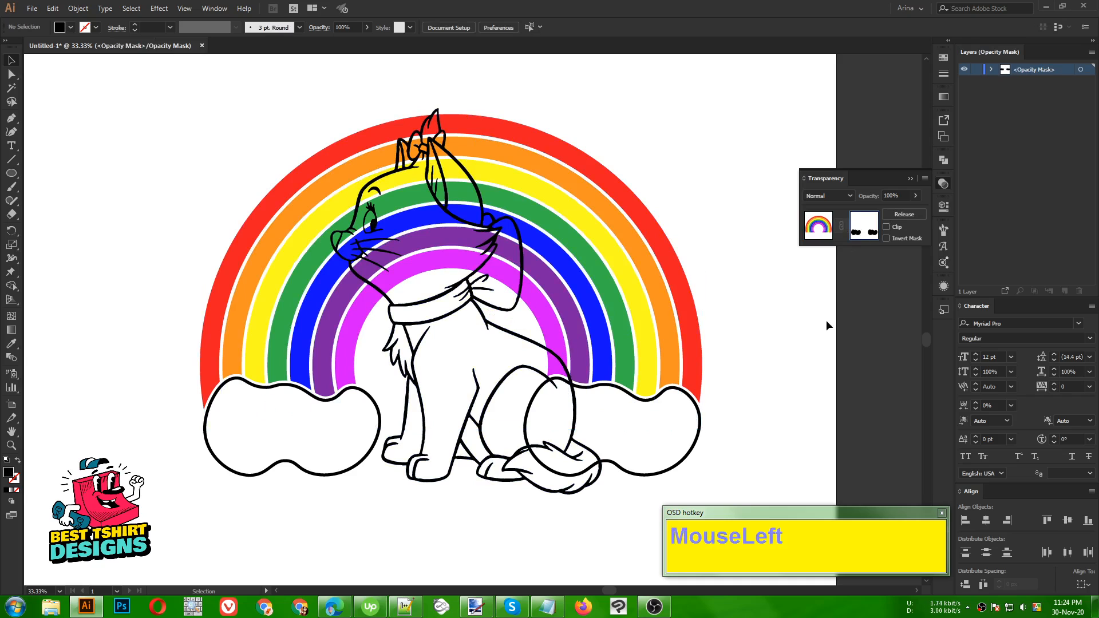
{"action": "key", "text": "ctrl"}
{"action": "key", "text": "ctrl+f"}
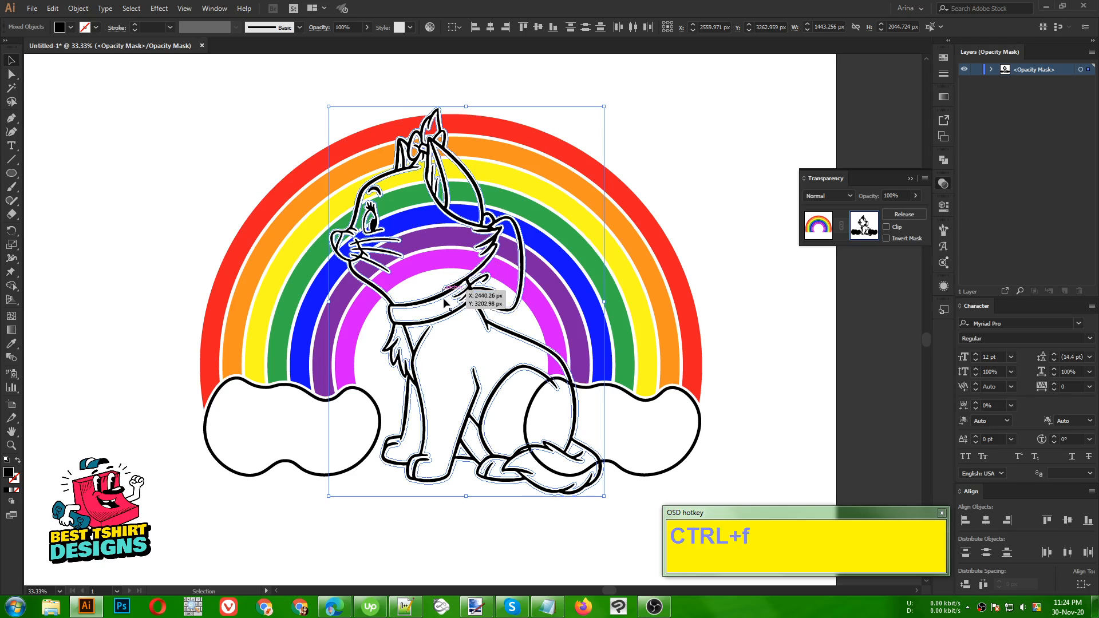
Unite the pasted cat outlines in the mask into one solid silhouette and return to editing the artwork.
{"action": "left_click", "coordinate": [942, 161]}
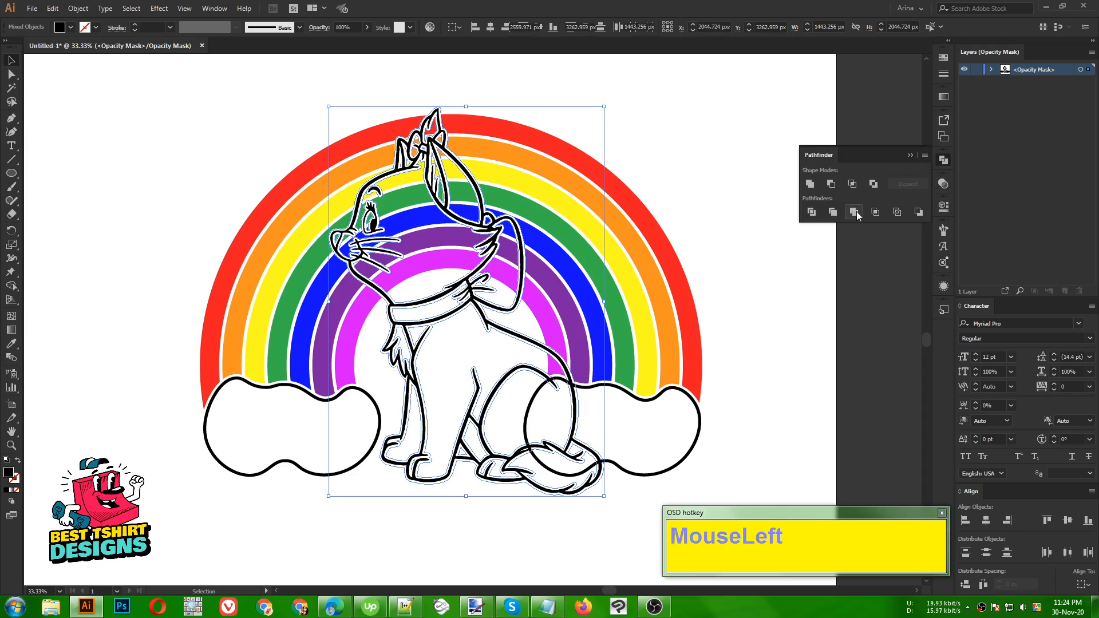
{"action": "left_click", "coordinate": [809, 184]}
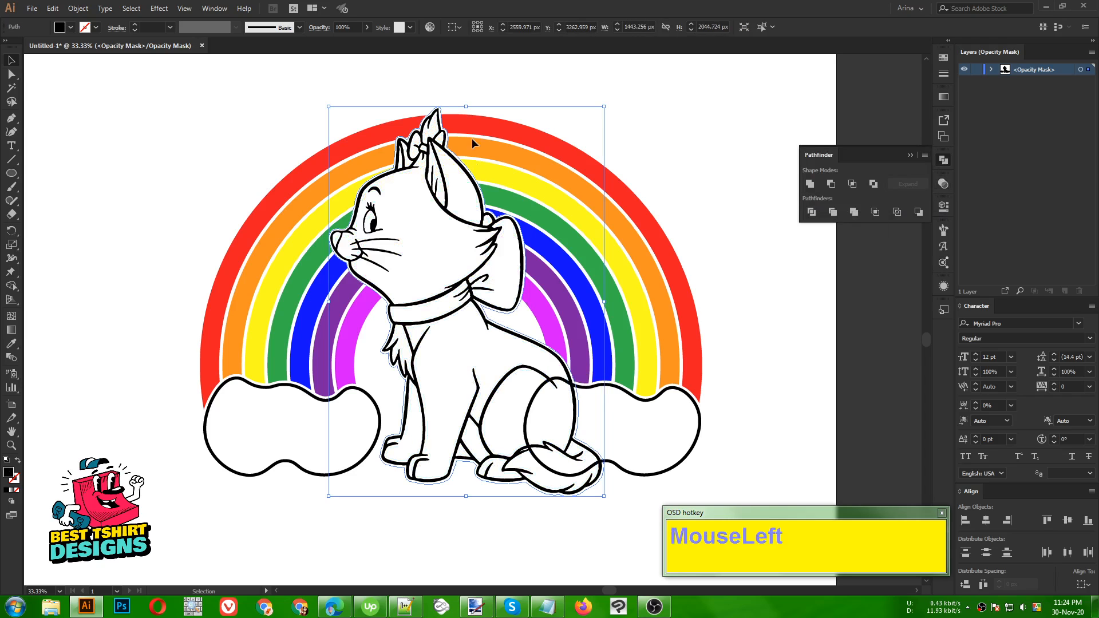
{"action": "left_click", "coordinate": [944, 183]}
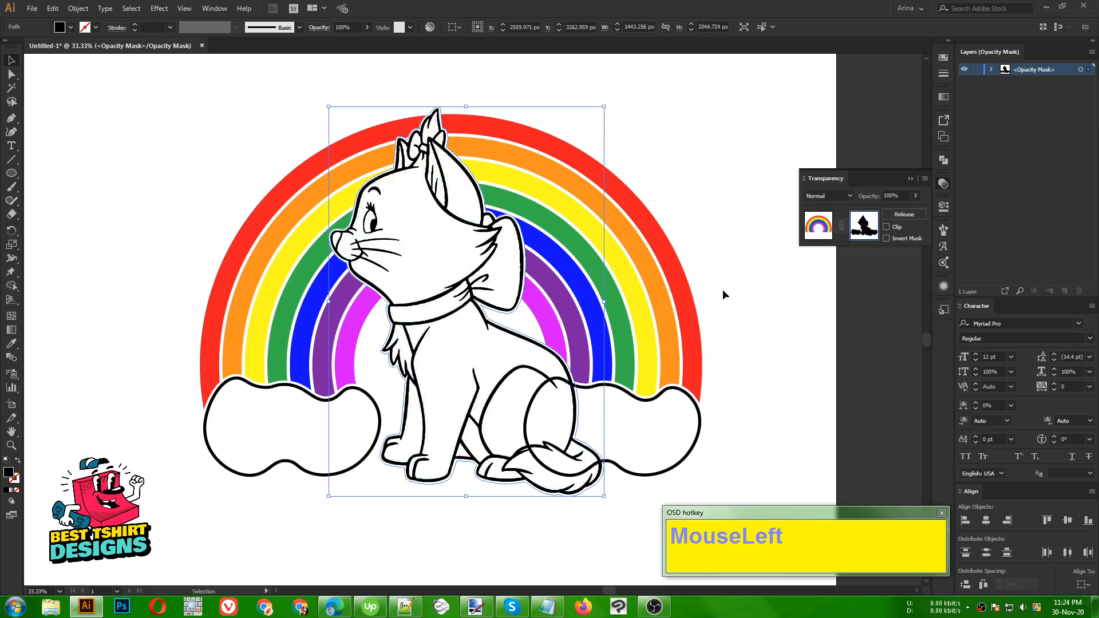
{"action": "left_click", "coordinate": [810, 229]}
{"action": "left_click", "coordinate": [759, 375]}
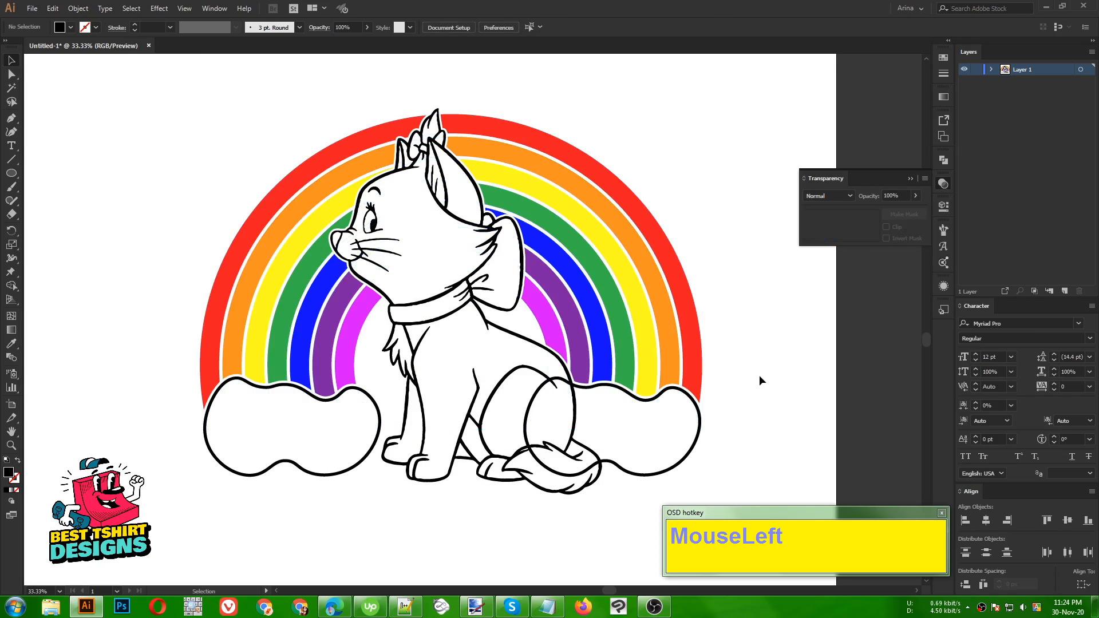
Nudge the cat line art horizontally left by about 90 px in front of the rainbow.
{"action": "left_click", "coordinate": [469, 364]}
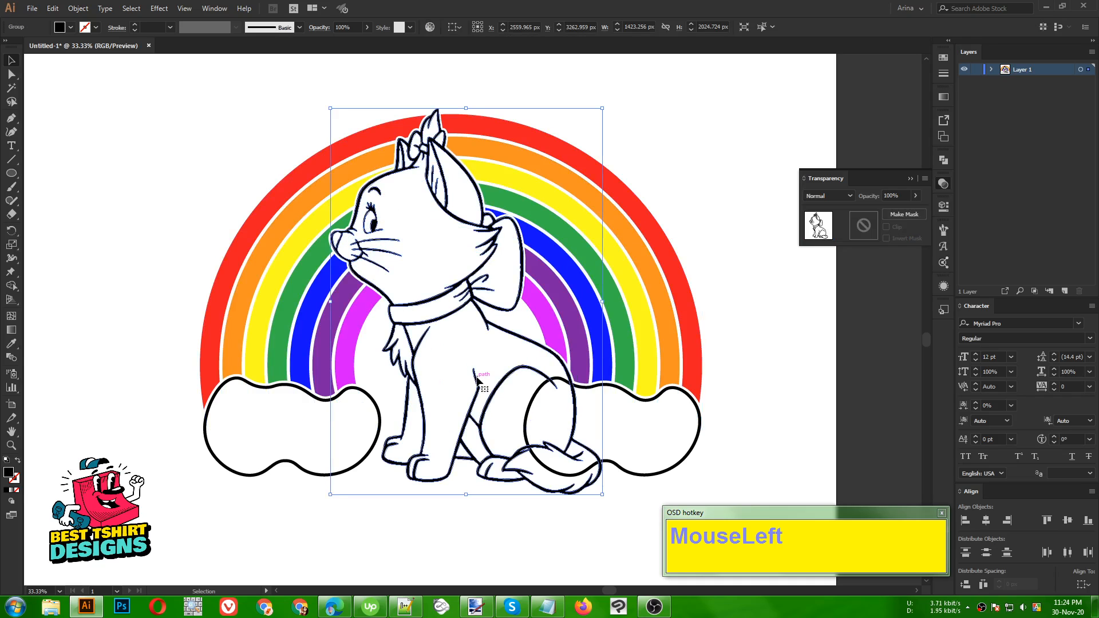
{"action": "key", "text": "Left"}
{"action": "key", "text": "Left"}
{"action": "key", "text": "Left"}
{"action": "key", "text": "Left"}
{"action": "key", "text": "Left"}
{"action": "key", "text": "Left"}
{"action": "key", "text": "Left"}
{"action": "key", "text": "Left"}
{"action": "key", "text": "Left"}
{"action": "key", "text": "Left"}
{"action": "key", "text": "Left"}
{"action": "key", "text": "Left"}
{"action": "key", "text": "Left"}
{"action": "key", "text": "Left"}
{"action": "key", "text": "Left"}
{"action": "key", "text": "Left"}
{"action": "key", "text": "Left"}
{"action": "key", "text": "Left"}
{"action": "key", "text": "Left"}
{"action": "key", "text": "Left"}
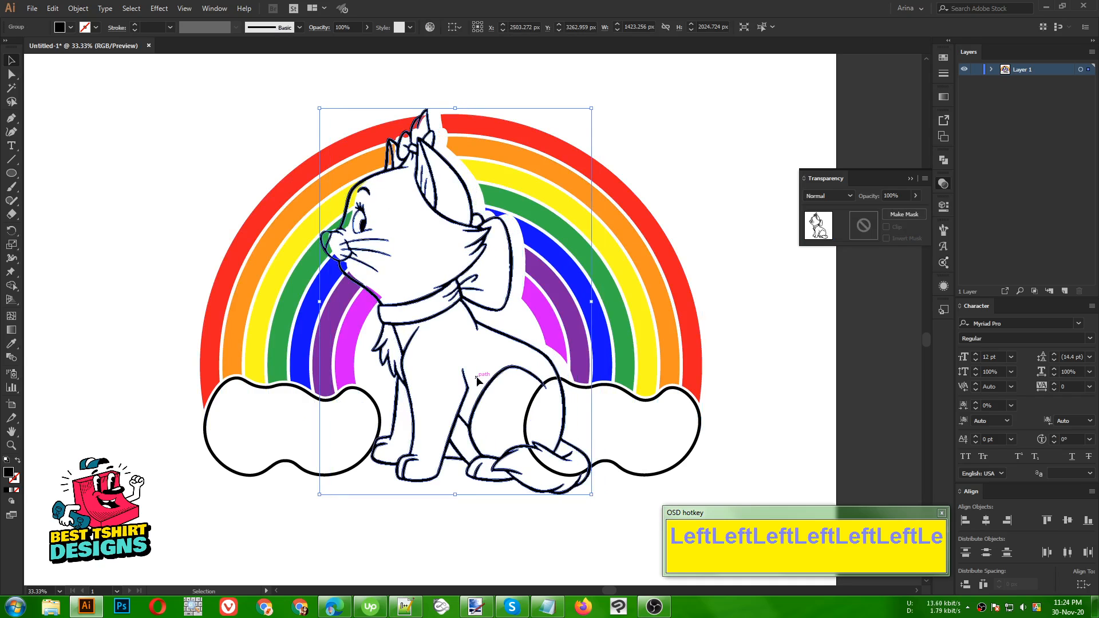
{"action": "key", "text": "Left"}
{"action": "key", "text": "Left"}
{"action": "key", "text": "Left"}
{"action": "key", "text": "Left"}
{"action": "key", "text": "Left"}
{"action": "key", "text": "Left"}
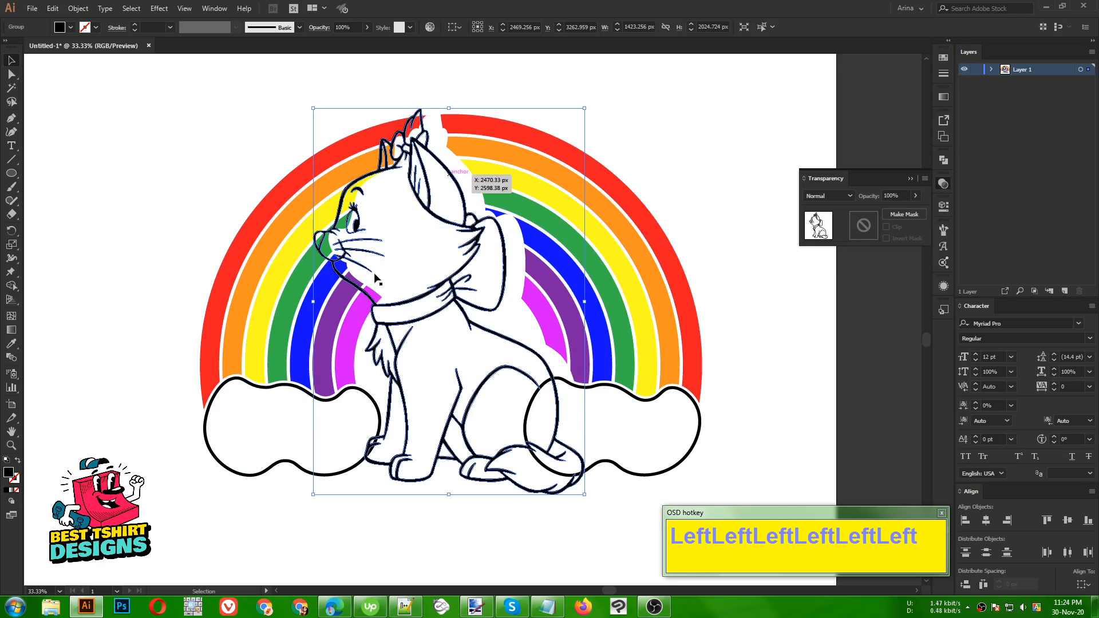
Nudge the cat silhouette in the rainbow's opacity mask left by about 90 px to line up with the cat.
{"action": "left_click", "coordinate": [576, 235]}
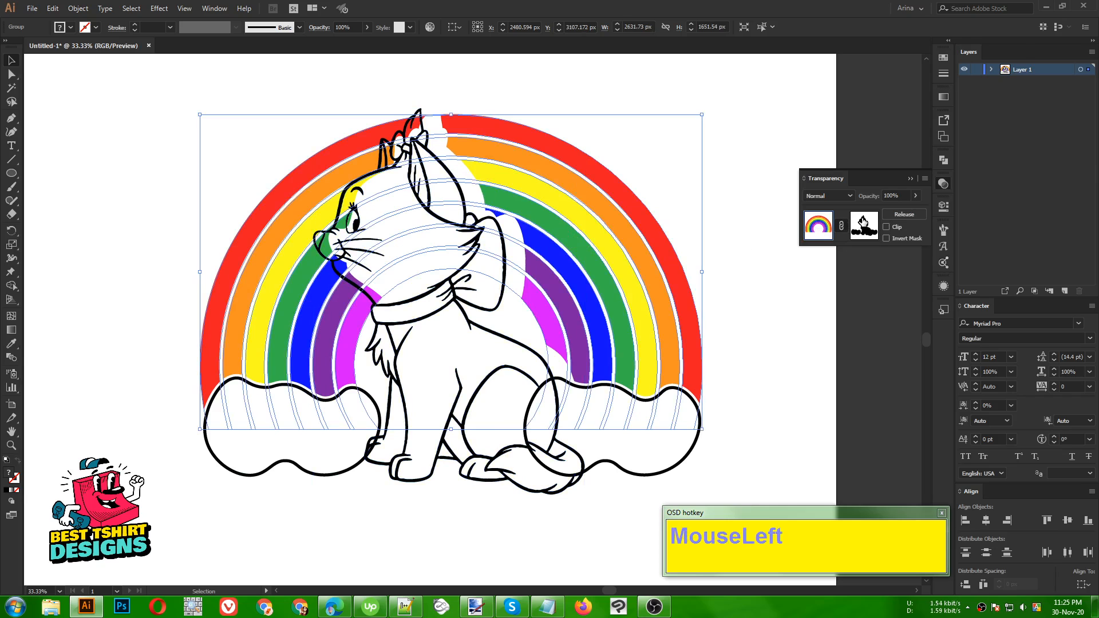
{"action": "left_click", "coordinate": [862, 222]}
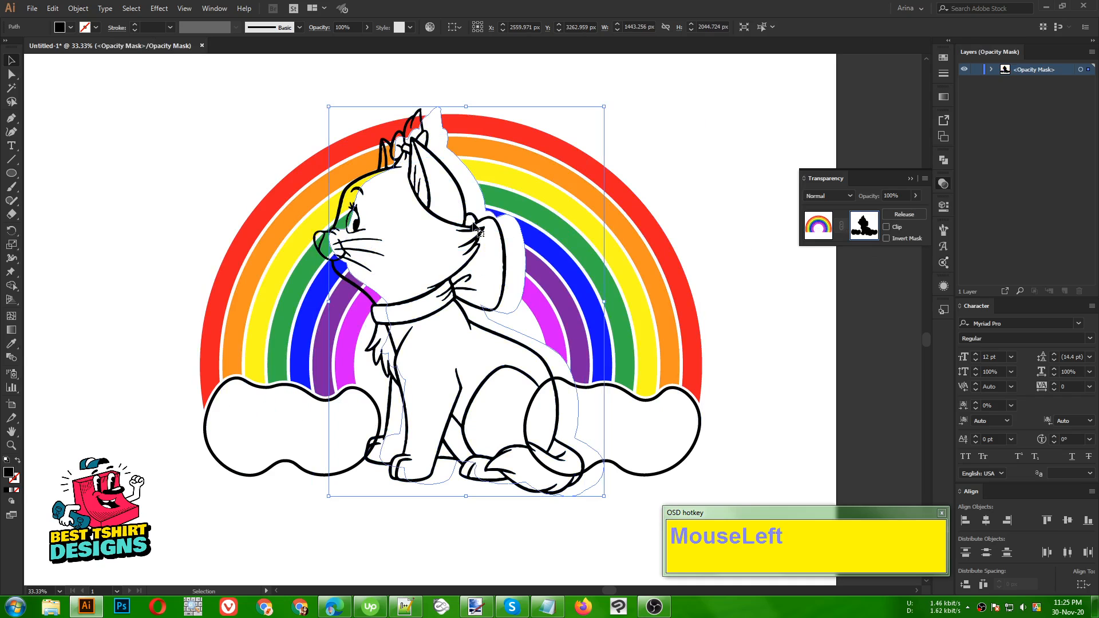
{"action": "key", "text": "Left"}
{"action": "key", "text": "Left"}
{"action": "key", "text": "Left"}
{"action": "key", "text": "Left"}
{"action": "key", "text": "Left"}
{"action": "key", "text": "Left"}
{"action": "key", "text": "Left"}
{"action": "key", "text": "Left"}
{"action": "key", "text": "Left"}
{"action": "key", "text": "Left"}
{"action": "key", "text": "Left"}
{"action": "key", "text": "Left"}
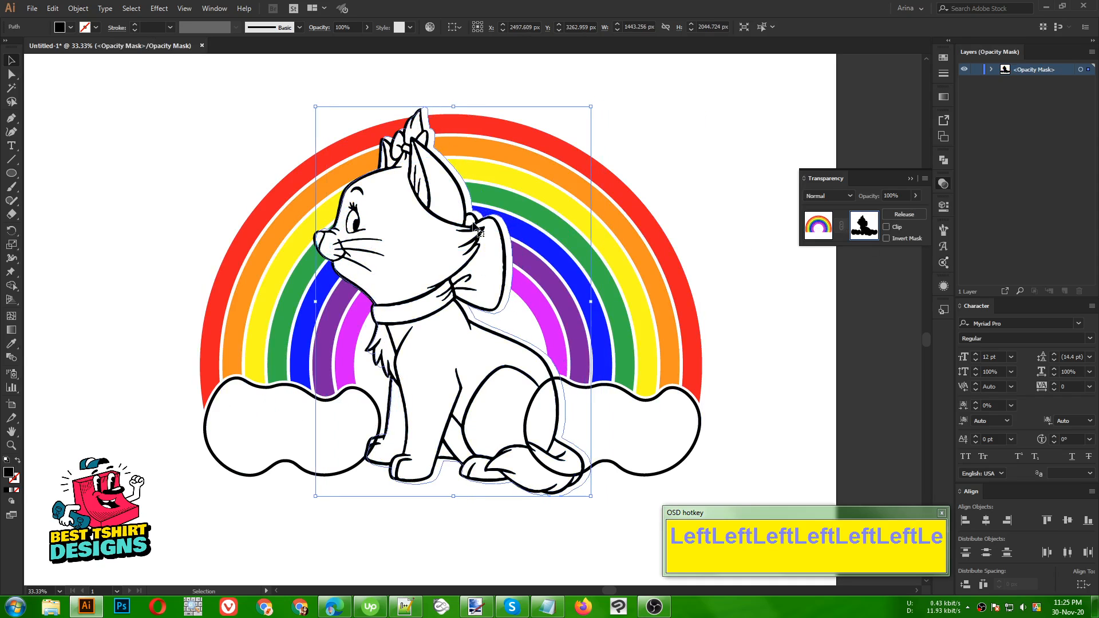
{"action": "key", "text": "Left"}
{"action": "key", "text": "Left"}
{"action": "key", "text": "Left"}
{"action": "key", "text": "Left"}
{"action": "key", "text": "Left"}
{"action": "key", "text": "Left"}
{"action": "key", "text": "Left"}
{"action": "key", "text": "Left"}
{"action": "key", "text": "Left"}
{"action": "key", "text": "Left"}
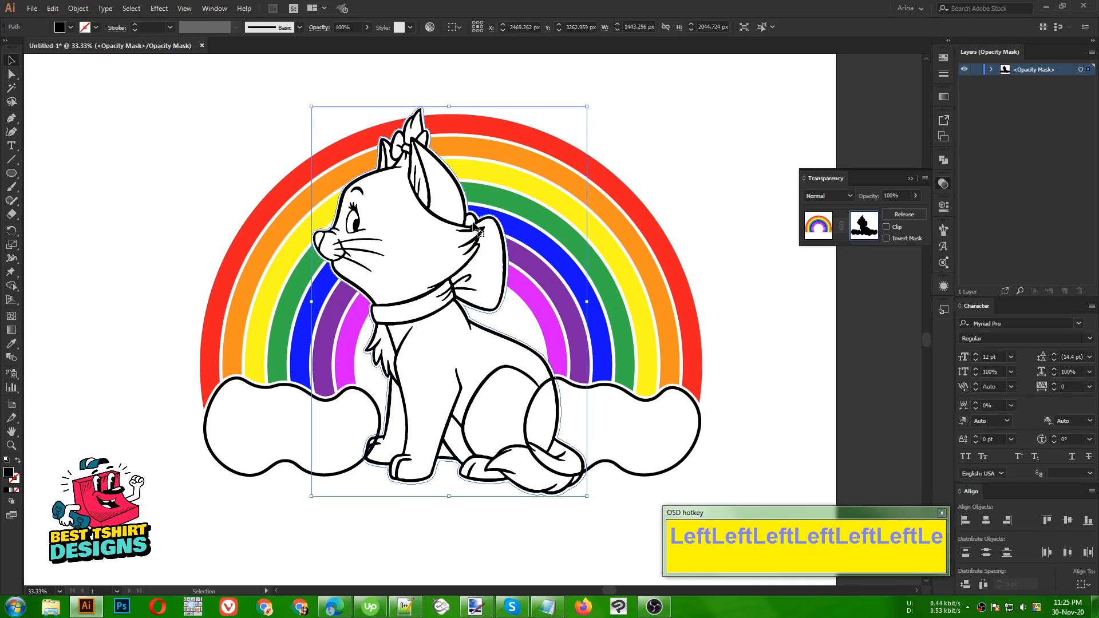
{"action": "key", "text": "Left"}
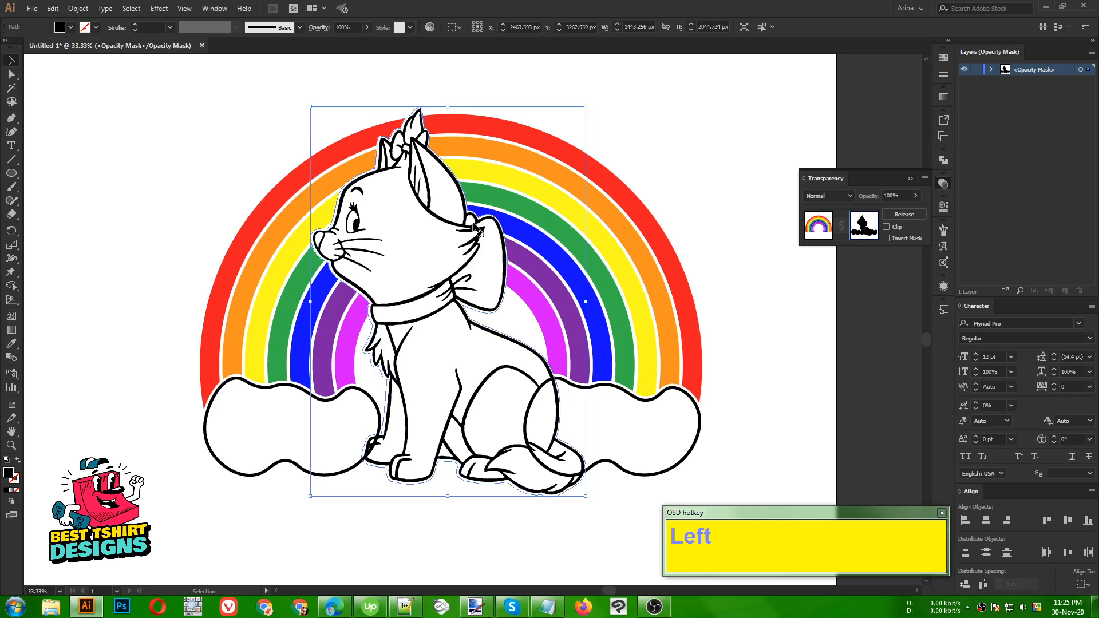
{"action": "key", "text": "Right"}
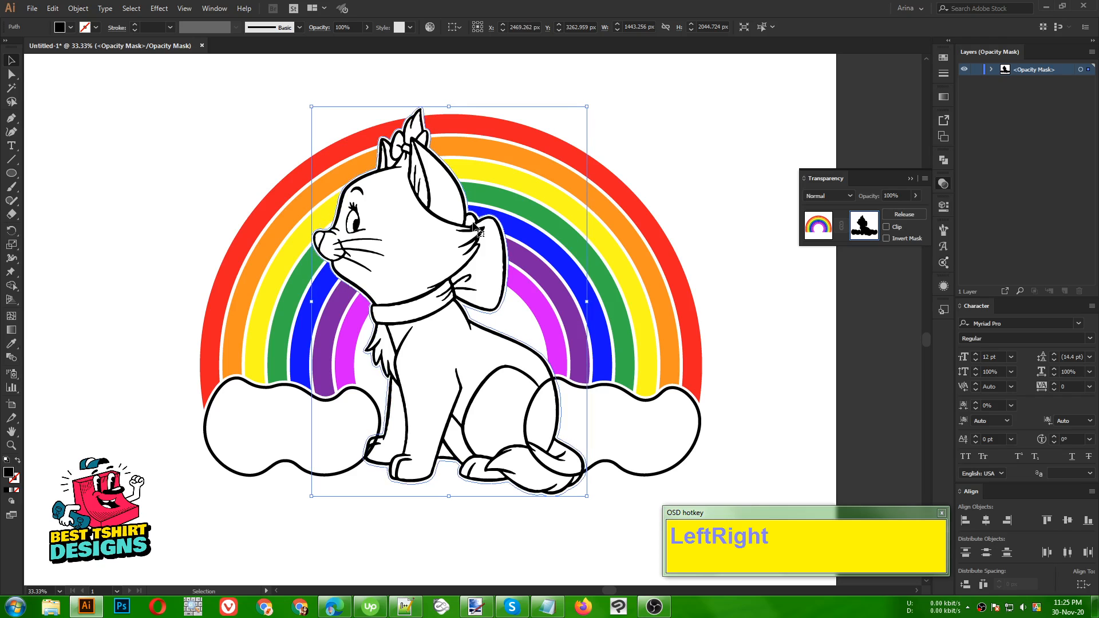
{"action": "left_click", "coordinate": [750, 271]}
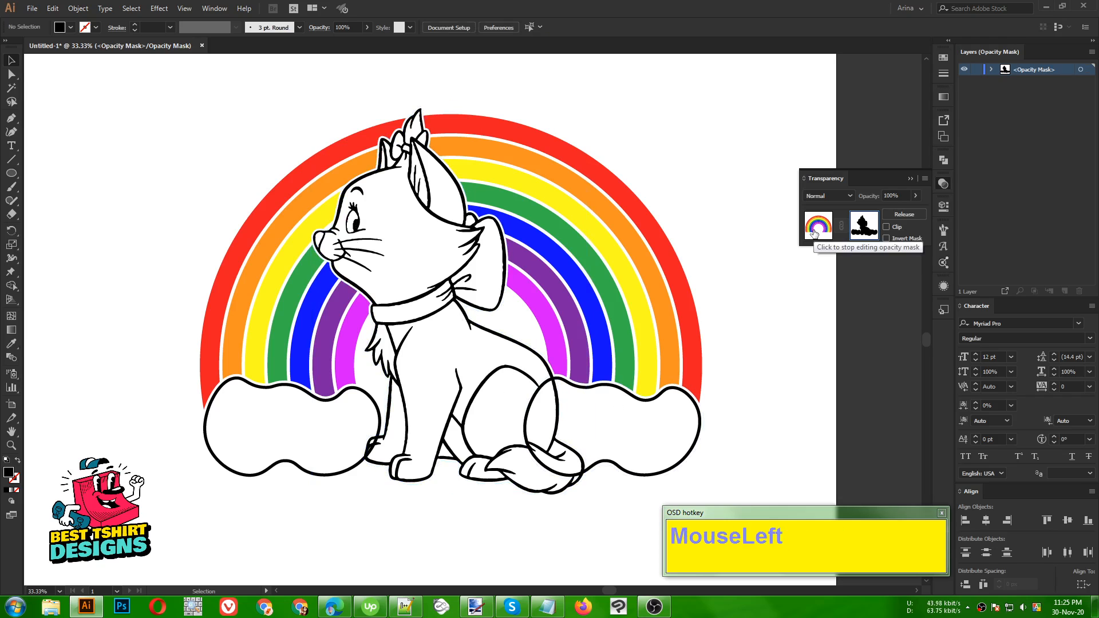
Copy the cat silhouette from the rainbow's opacity mask and return to editing the artwork.
{"action": "left_click", "coordinate": [437, 324]}
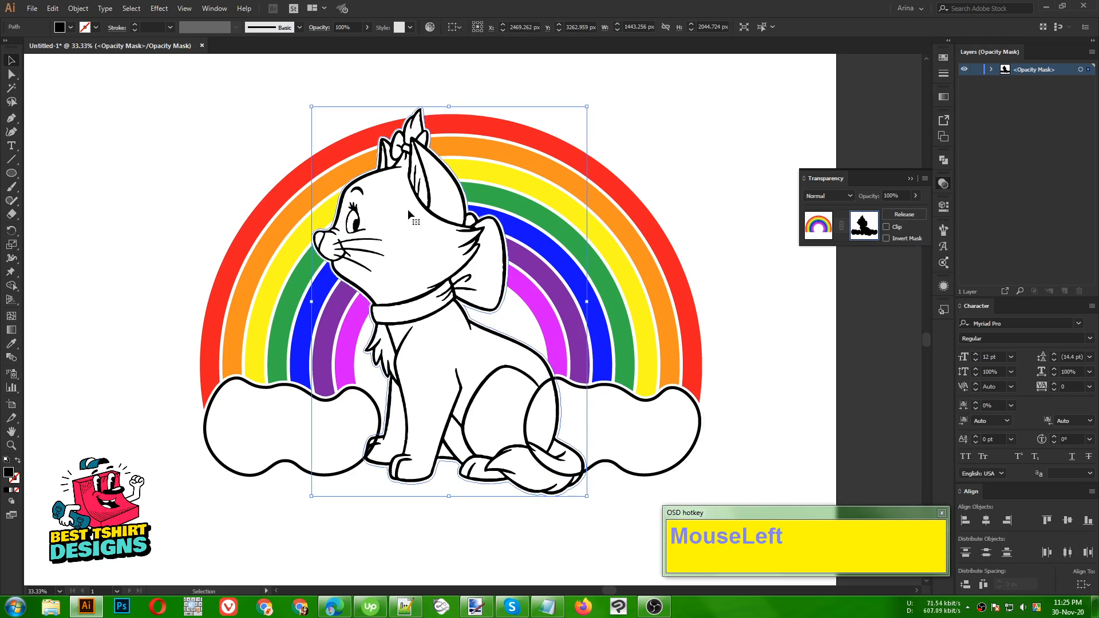
{"action": "key", "text": "ctrl+c"}
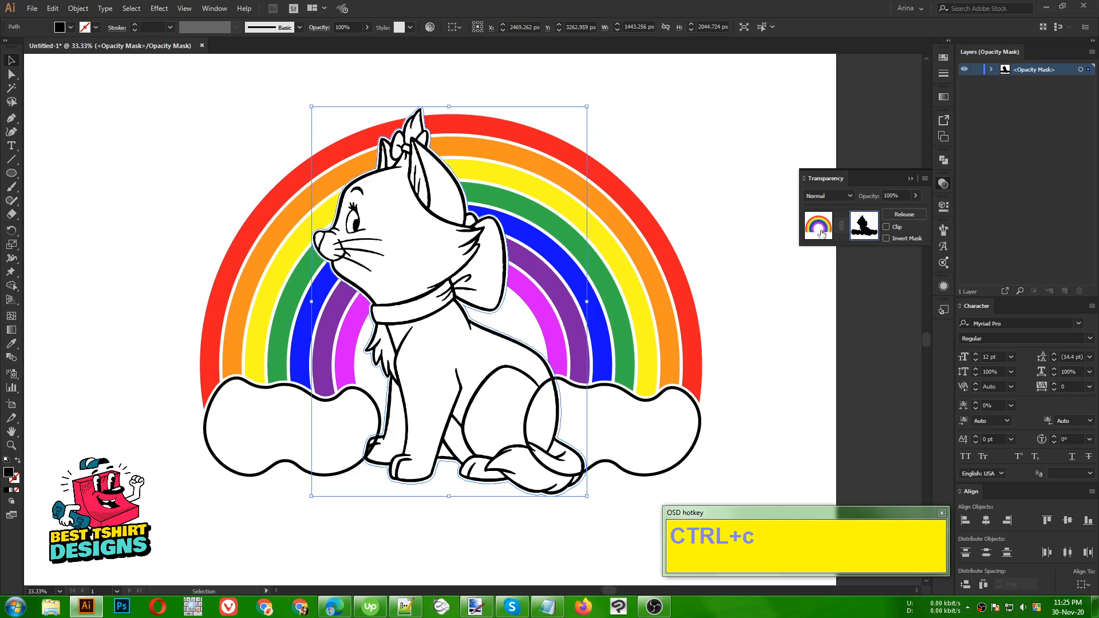
{"action": "left_click", "coordinate": [818, 226]}
{"action": "left_click", "coordinate": [328, 515]}
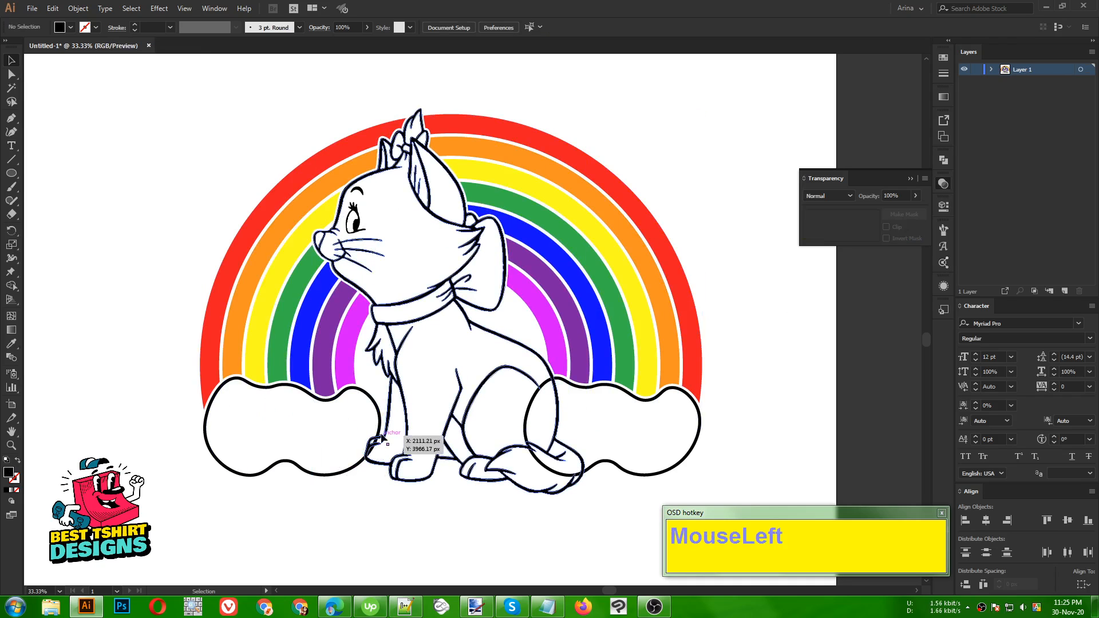
Add an opacity mask with Clip off to the left cloud, paste the cat silhouette into it in place, and inspect the paw overlap.
{"action": "left_click", "coordinate": [342, 475]}
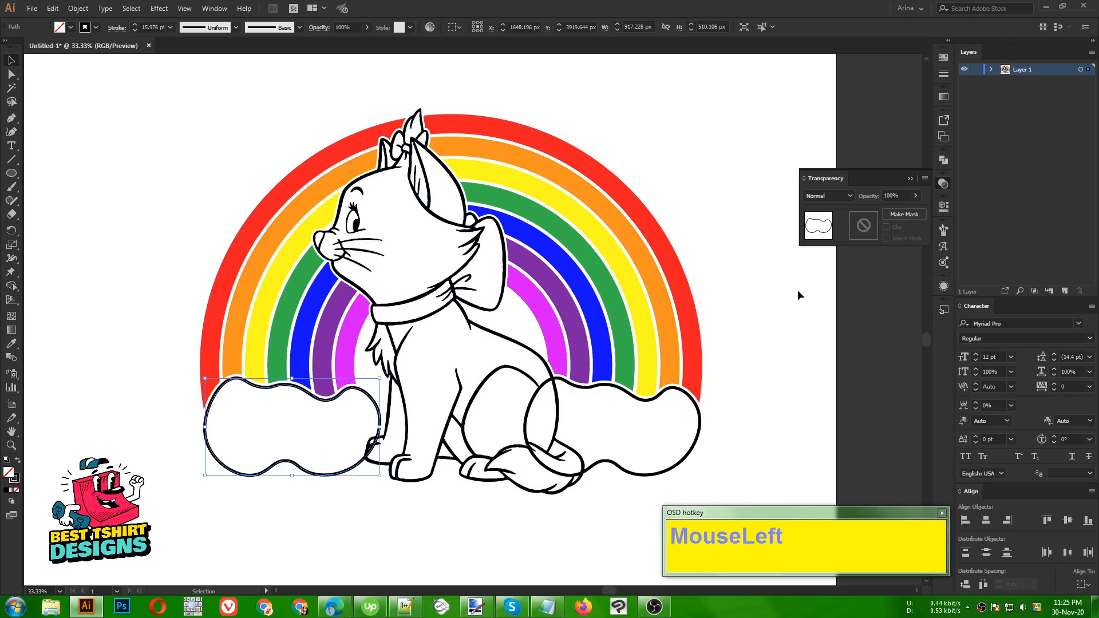
{"action": "left_click", "coordinate": [865, 225]}
{"action": "left_click", "coordinate": [886, 227]}
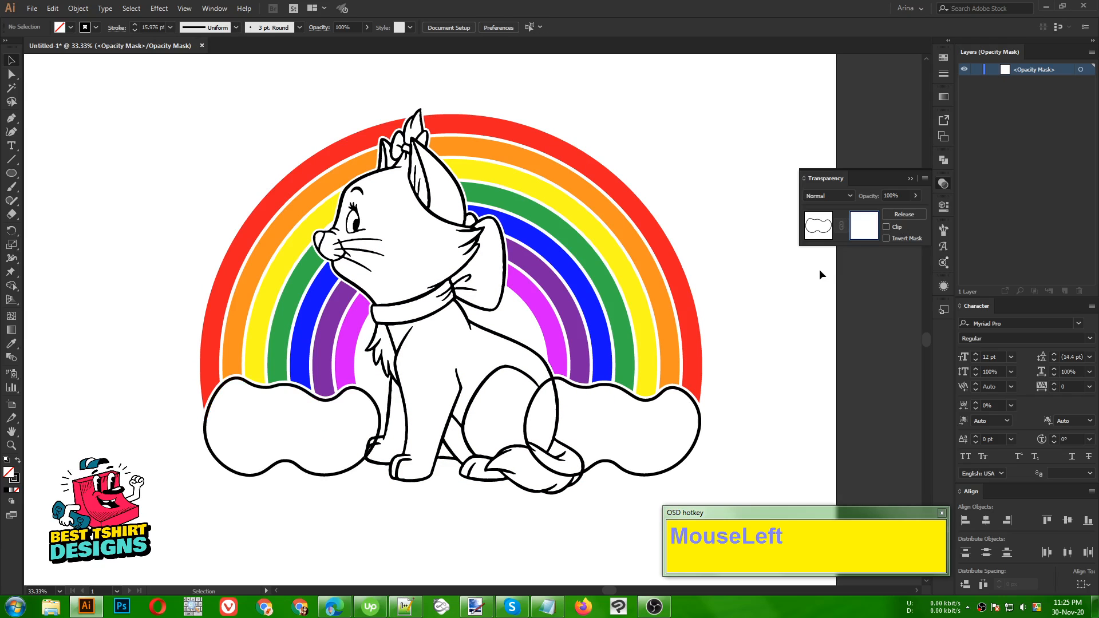
{"action": "key", "text": "ctrl+f"}
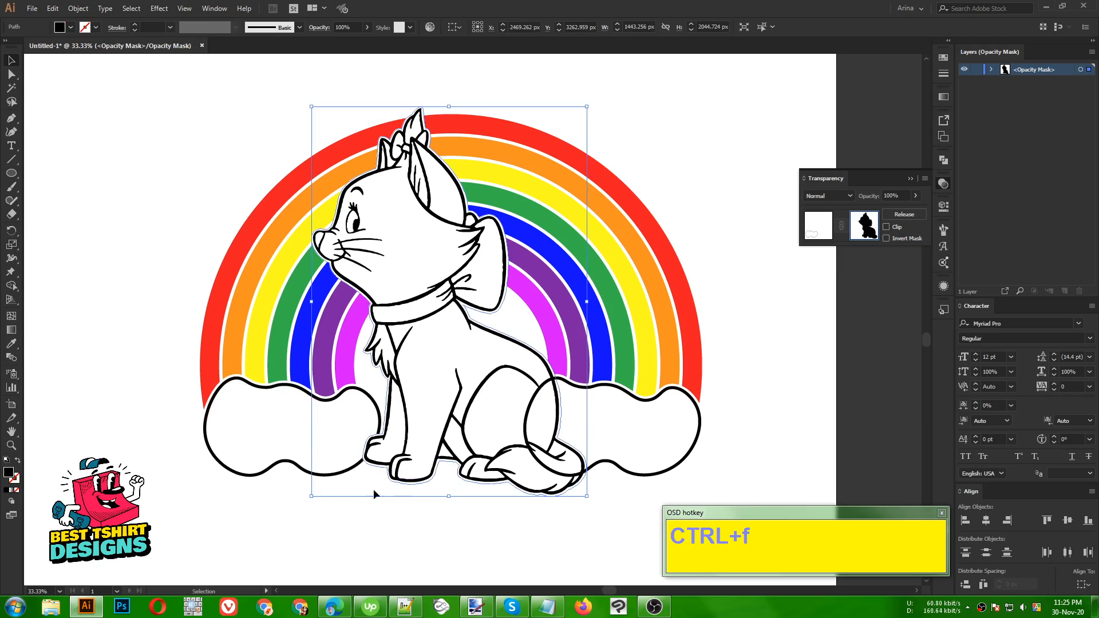
{"action": "scroll", "coordinate": [378, 498], "scroll_direction": "up", "scroll_amount": 3, "text": "alt"}
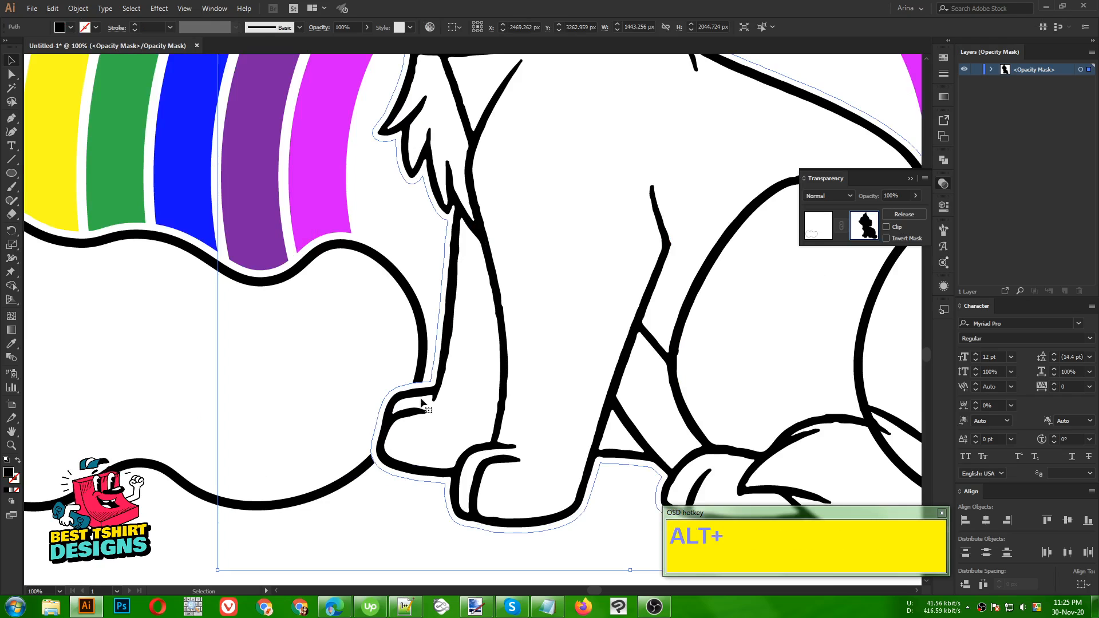
{"action": "left_click", "coordinate": [383, 506]}
{"action": "scroll", "coordinate": [382, 425], "scroll_direction": "down", "scroll_amount": 3, "text": "alt"}
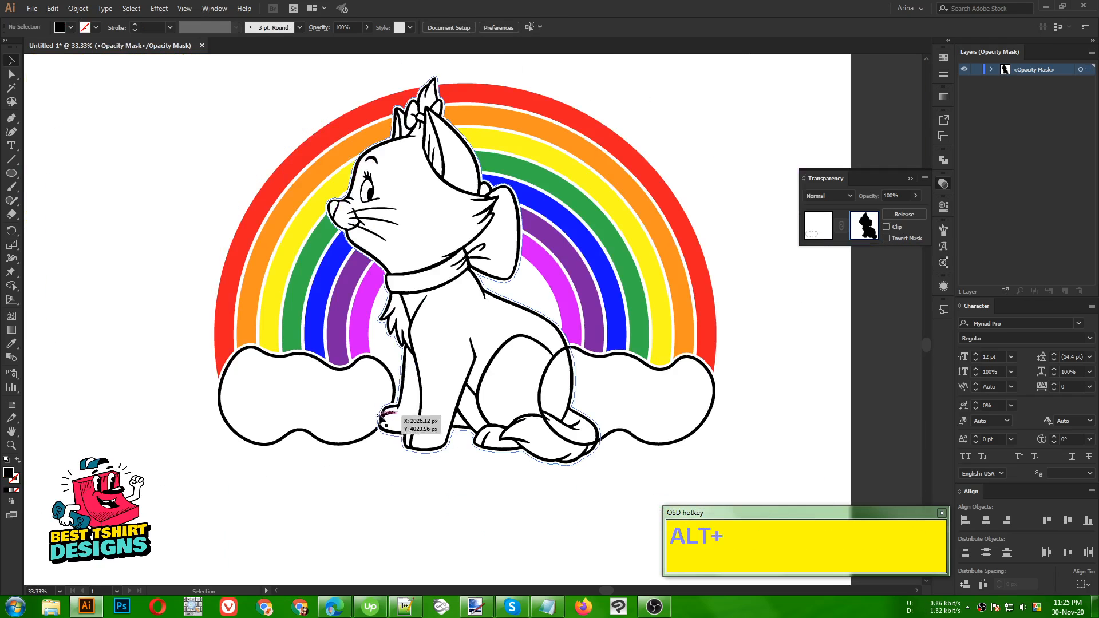
{"action": "scroll", "coordinate": [379, 413], "scroll_direction": "up", "scroll_amount": 4, "text": "alt"}
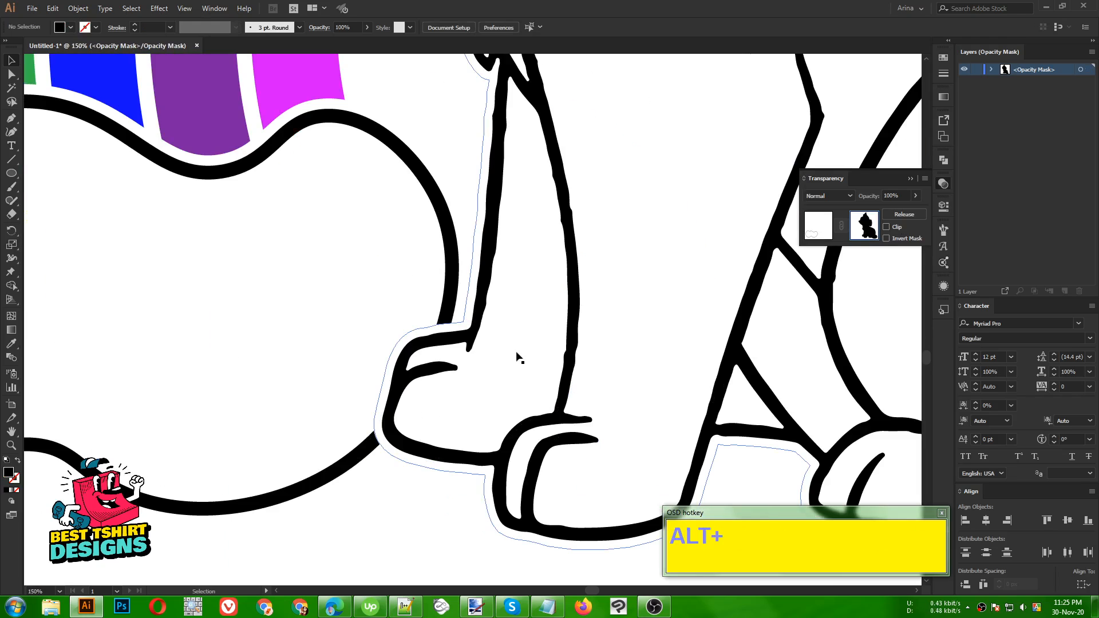
Leave the left cloud's opacity mask and return to editing the artwork.
{"action": "scroll", "coordinate": [375, 387], "scroll_direction": "down", "scroll_amount": 1, "text": "alt"}
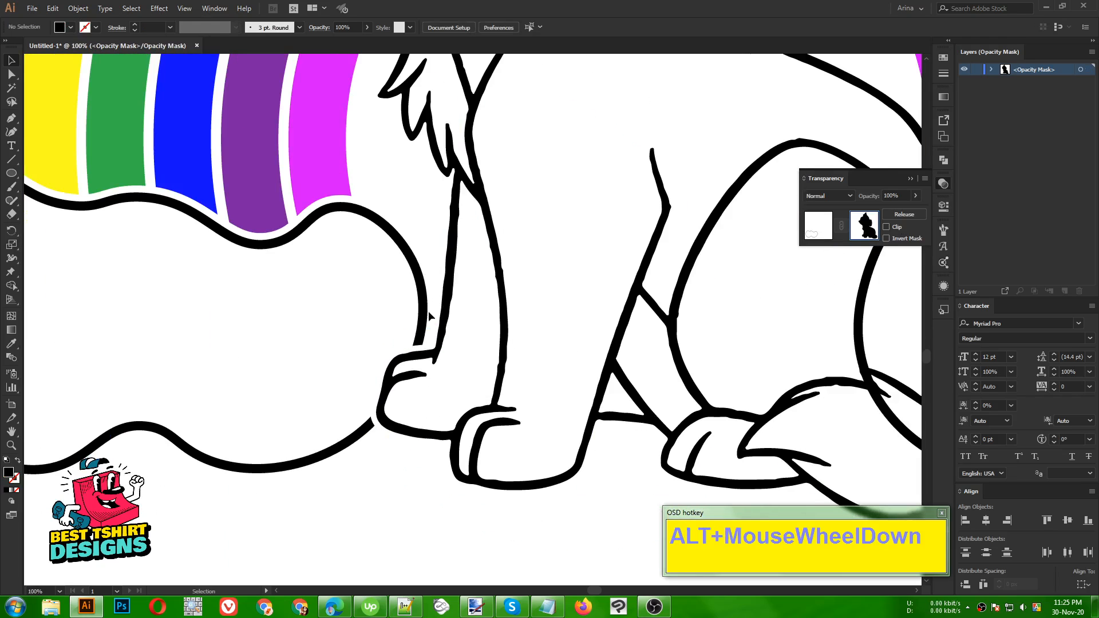
{"action": "scroll", "coordinate": [329, 347], "scroll_direction": "down", "scroll_amount": 3, "text": "alt"}
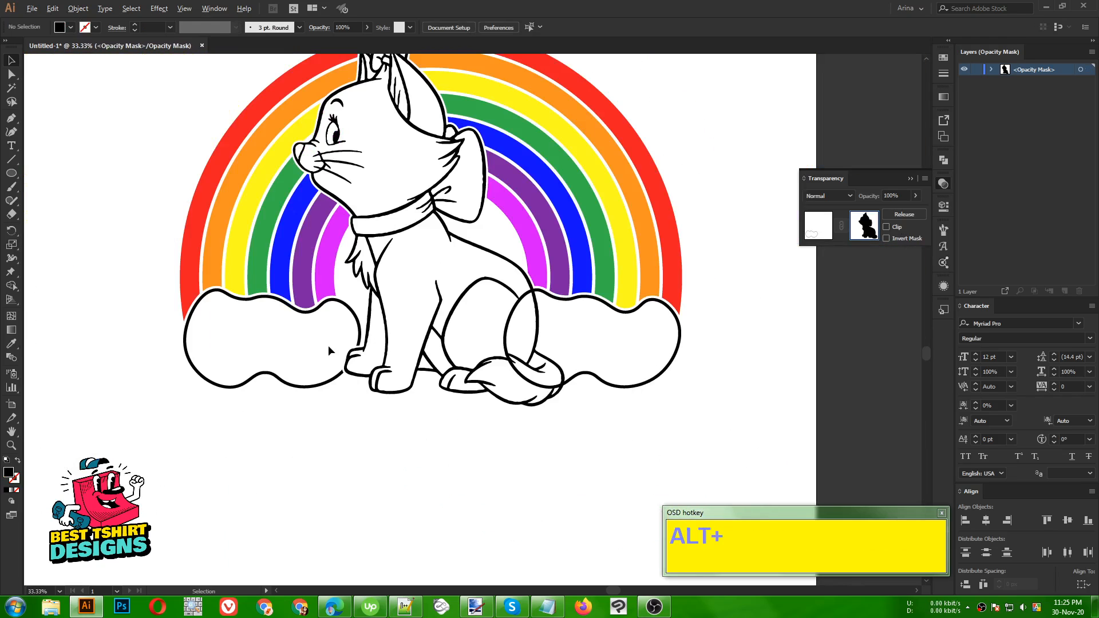
{"action": "left_click", "coordinate": [810, 233]}
Copy the right cloud's offset shape from inside the rainbow group's opacity mask, and return to editing the artwork.
{"action": "left_click", "coordinate": [650, 256]}
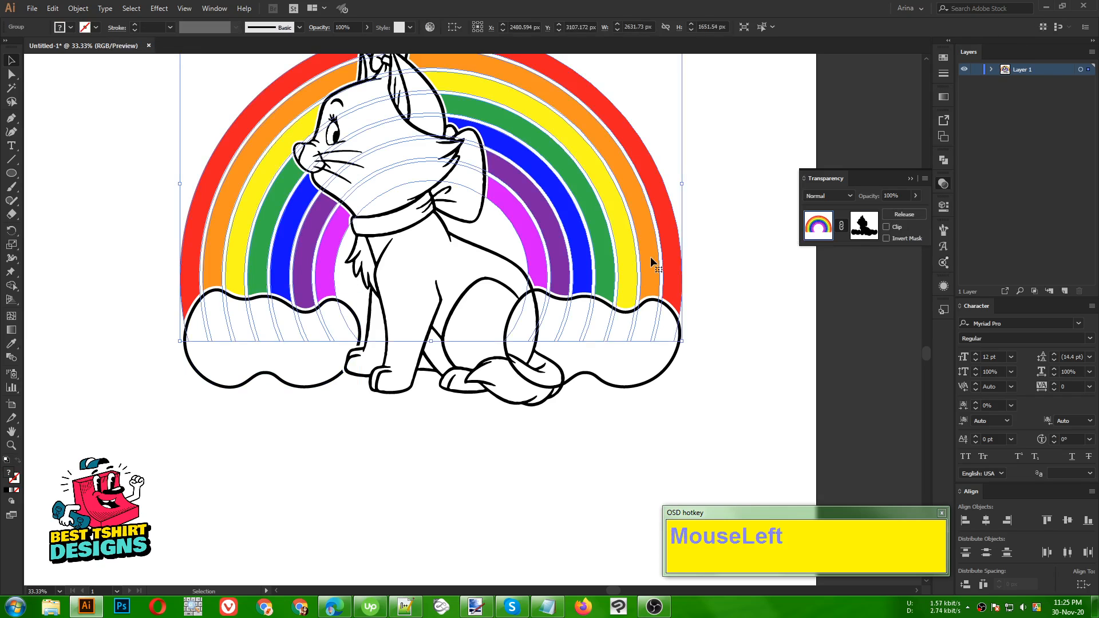
{"action": "left_click", "coordinate": [873, 224]}
{"action": "left_click", "coordinate": [803, 369]}
{"action": "left_click", "coordinate": [641, 359]}
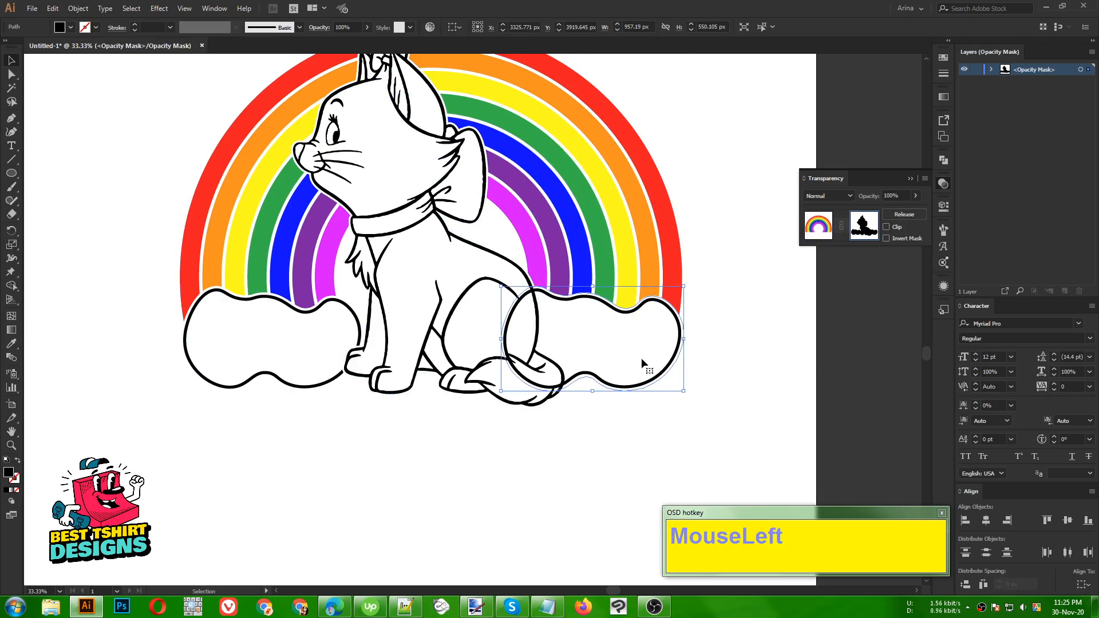
{"action": "left_click", "coordinate": [283, 352]}
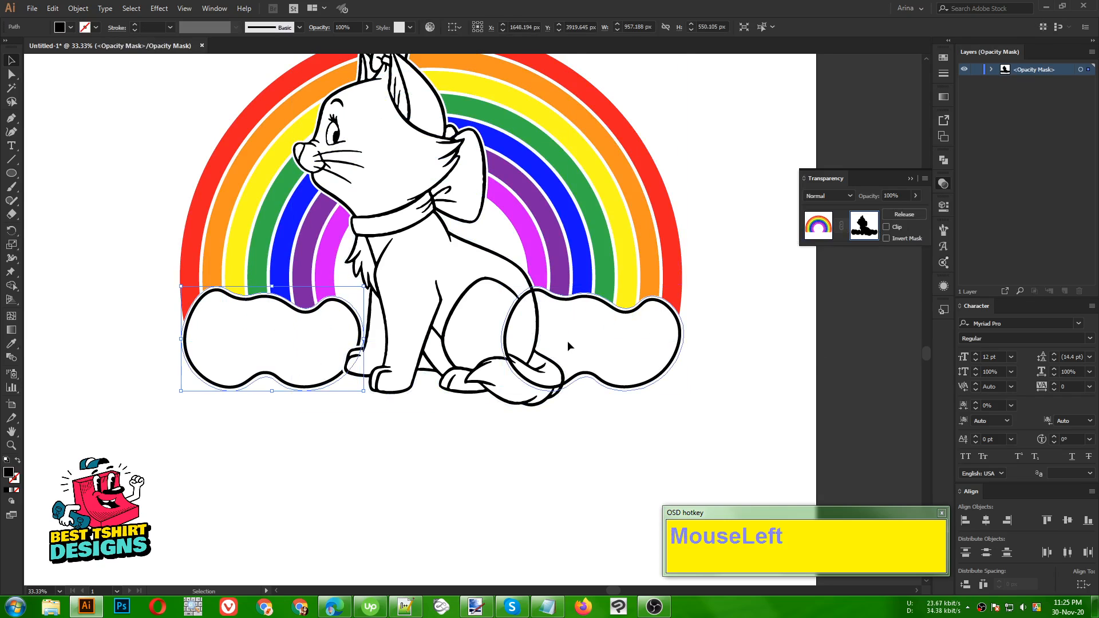
{"action": "left_click", "coordinate": [644, 341]}
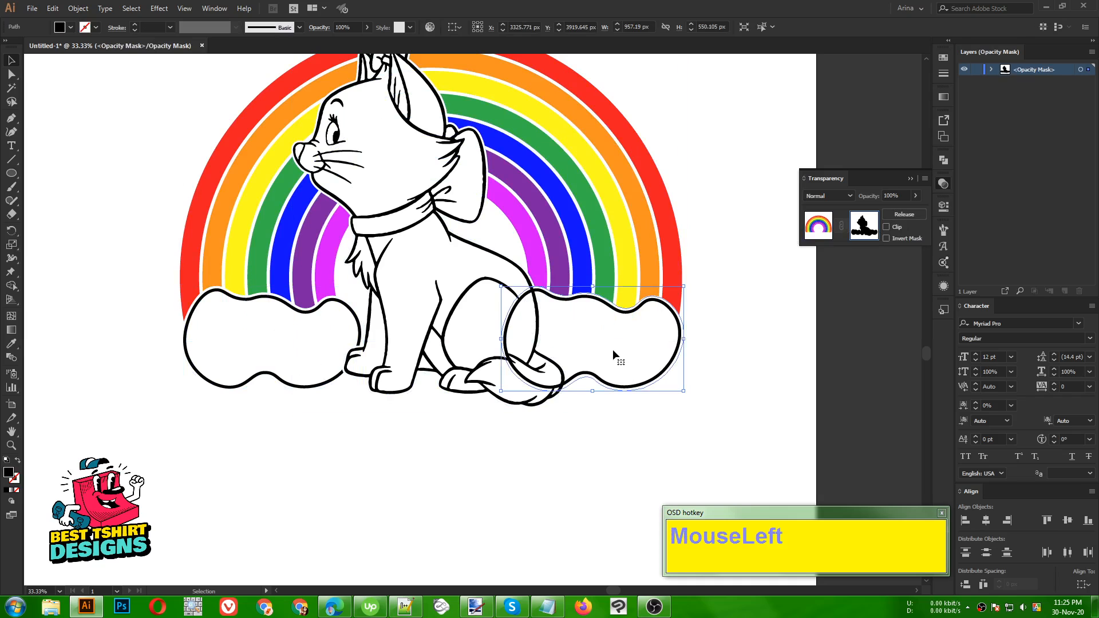
{"action": "key", "text": "ctrl"}
{"action": "key", "text": "ctrl+c"}
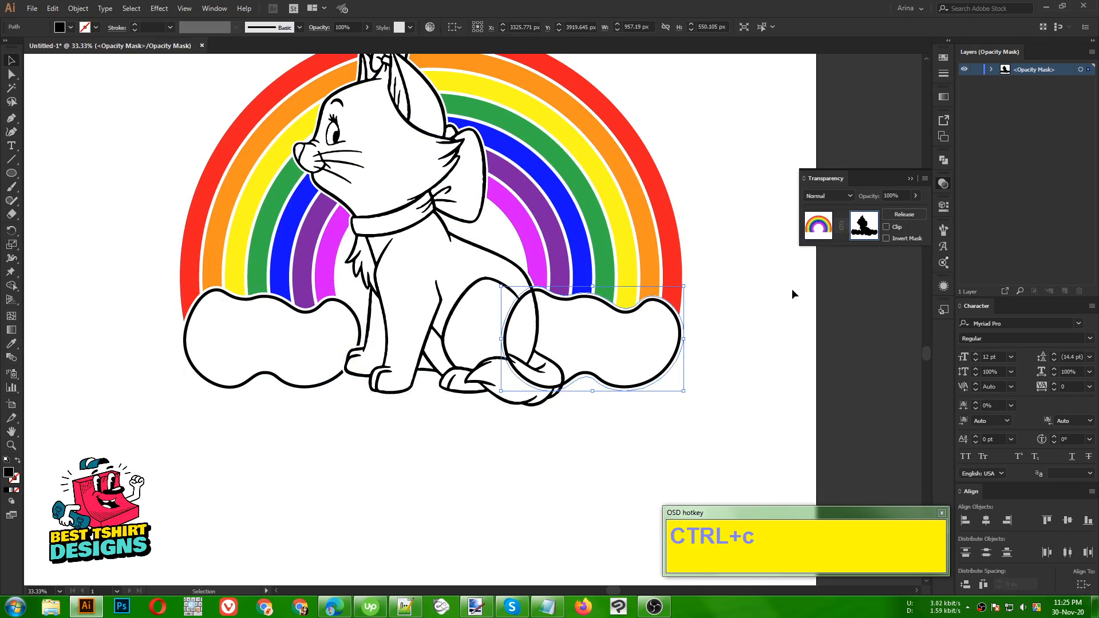
{"action": "left_click", "coordinate": [819, 226]}
{"action": "left_click", "coordinate": [602, 464]}
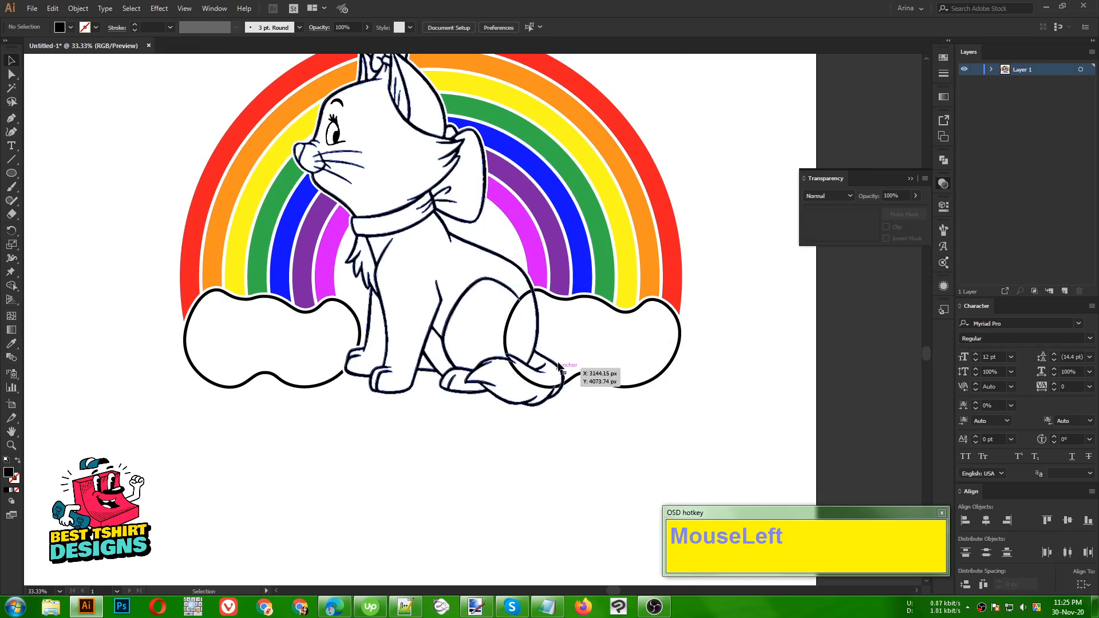
Add an empty opacity mask to the cat group and turn off its Clip option.
{"action": "scroll", "coordinate": [572, 355], "scroll_direction": "up", "scroll_amount": 2, "text": "alt"}
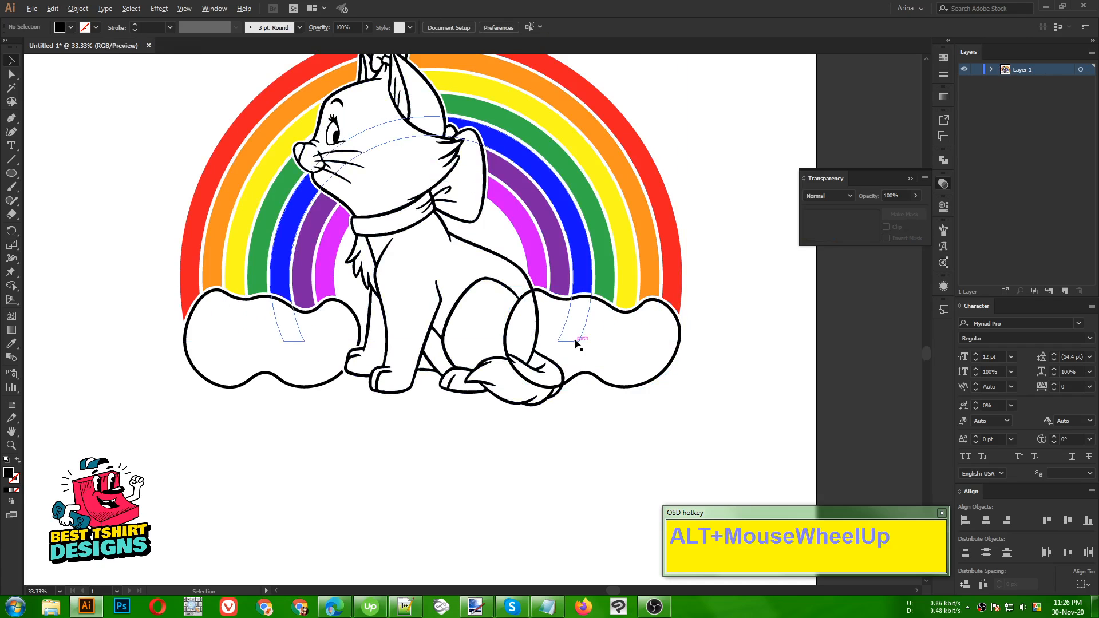
{"action": "scroll", "coordinate": [367, 407], "scroll_direction": "down", "scroll_amount": 2, "text": "alt"}
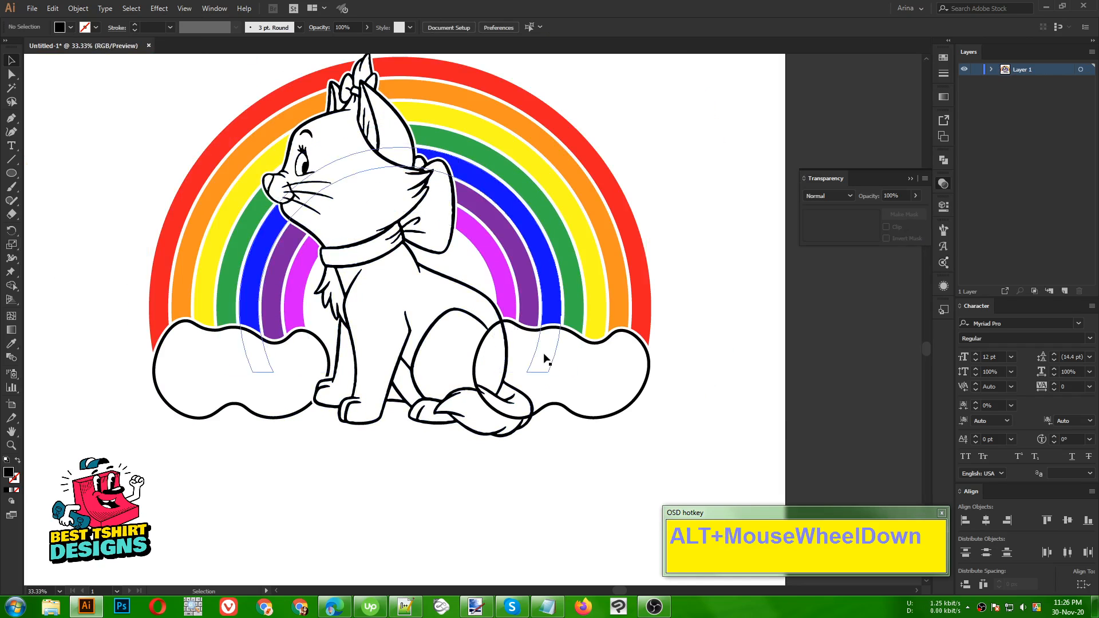
{"action": "left_click", "coordinate": [462, 427]}
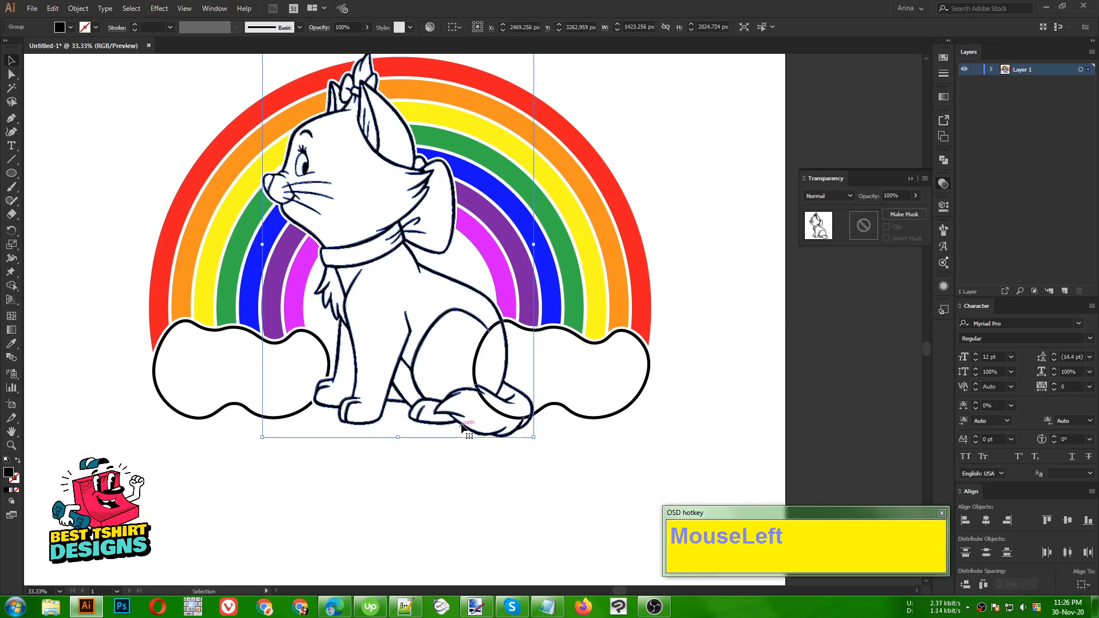
{"action": "left_click", "coordinate": [863, 225]}
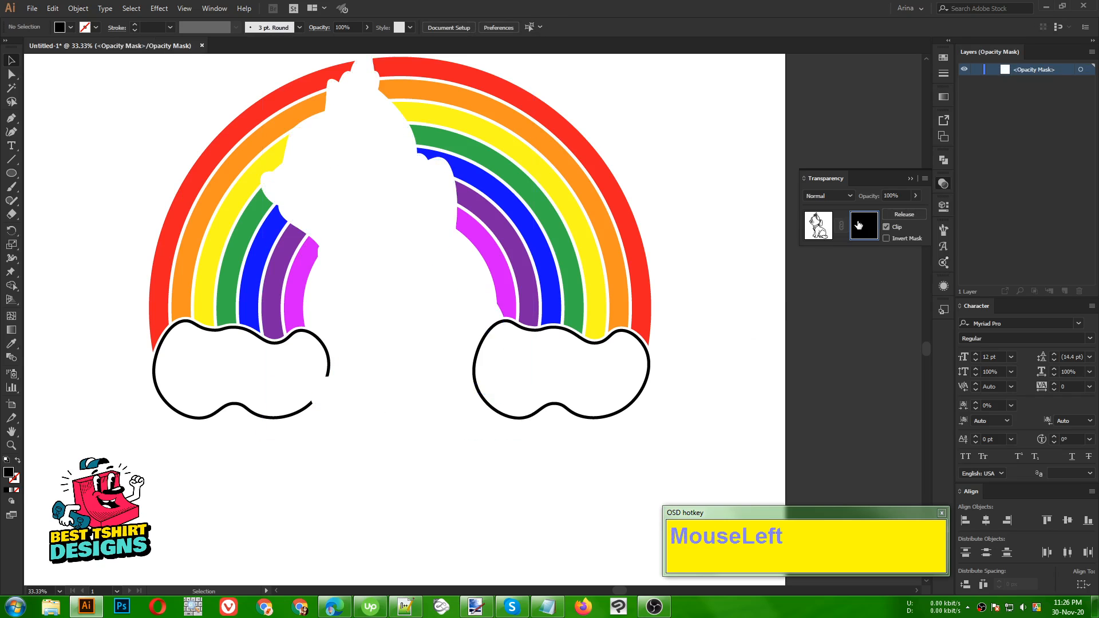
{"action": "left_click", "coordinate": [888, 227]}
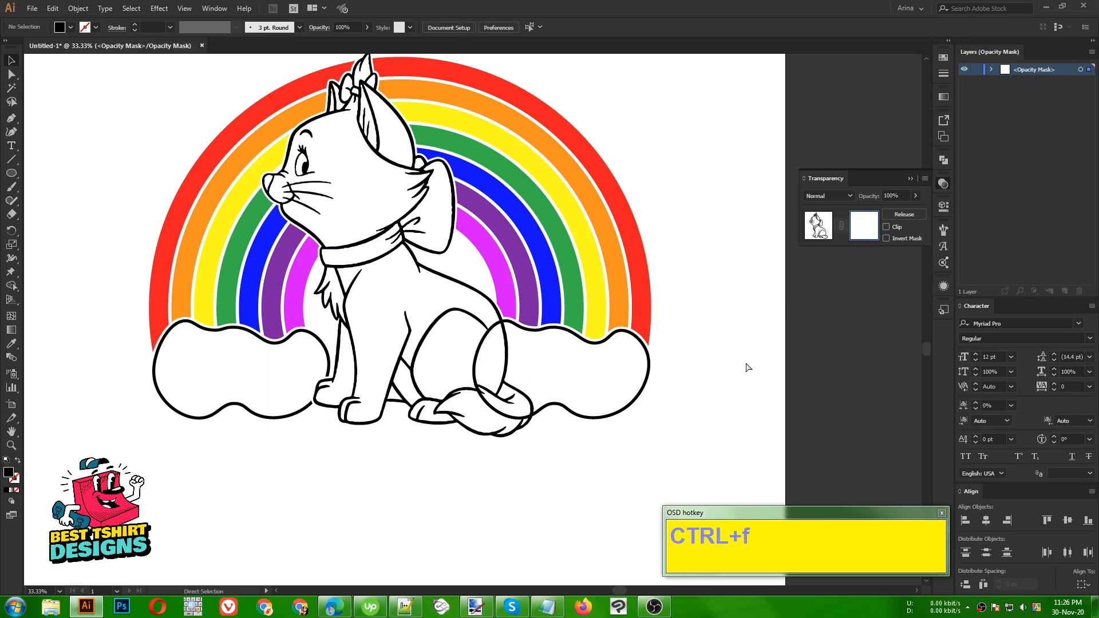
Paste the copied cloud shape in place inside the cat's opacity mask, and return to editing the artwork.
{"action": "key", "text": "ctrl+f"}
{"action": "left_click", "coordinate": [745, 364]}
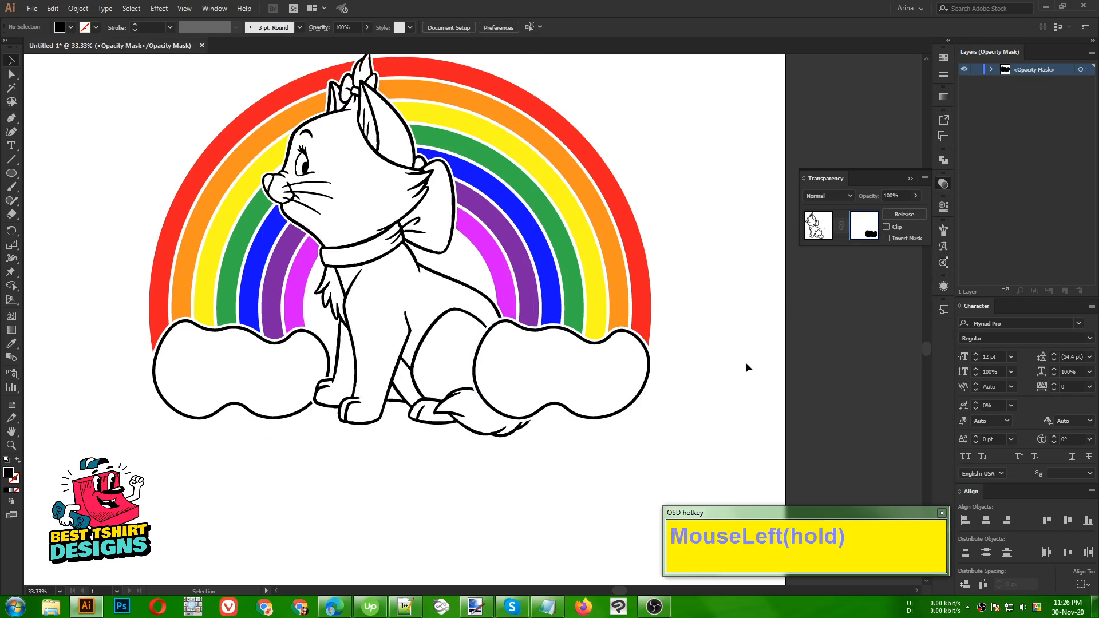
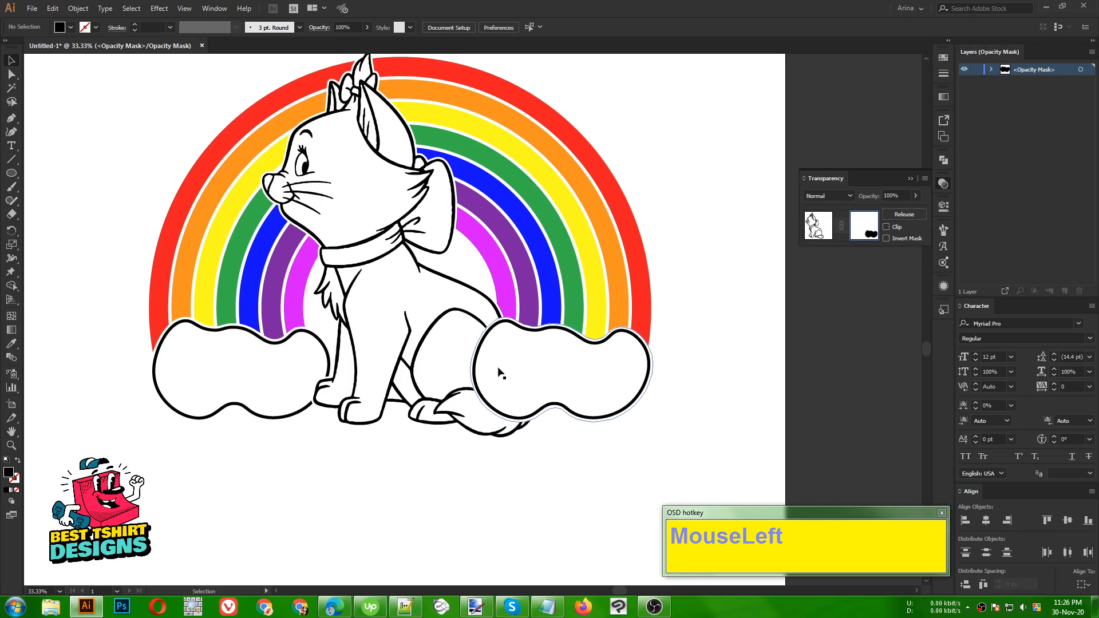
{"action": "left_click", "coordinate": [817, 224]}
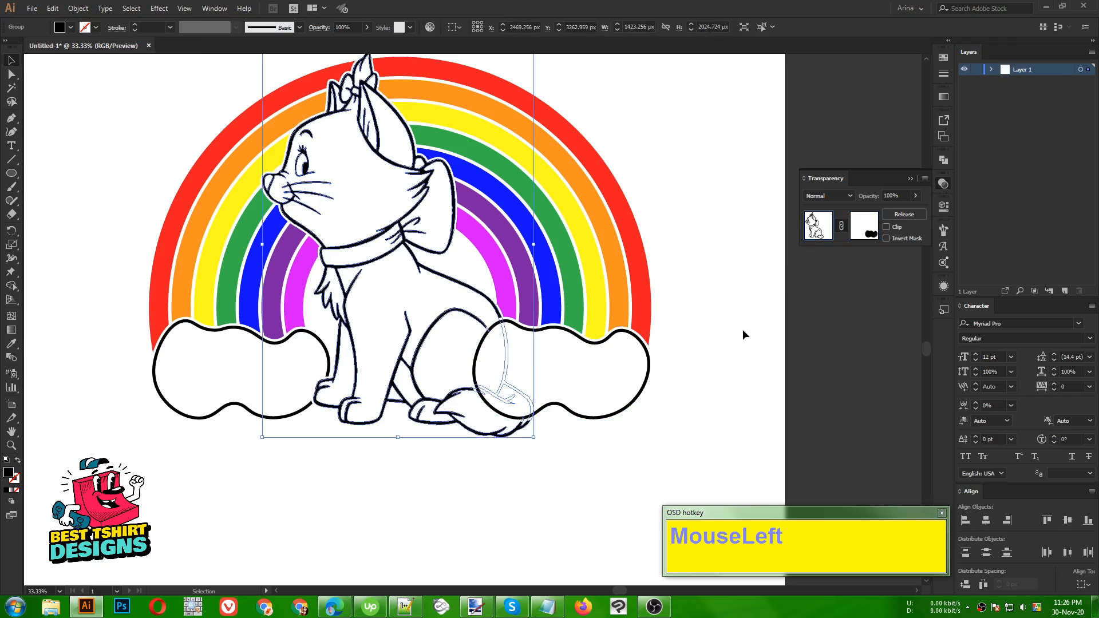
{"action": "left_click", "coordinate": [740, 329]}
{"action": "scroll", "coordinate": [511, 386], "scroll_direction": "down", "scroll_amount": 1}
{"action": "left_click", "coordinate": [687, 334]}
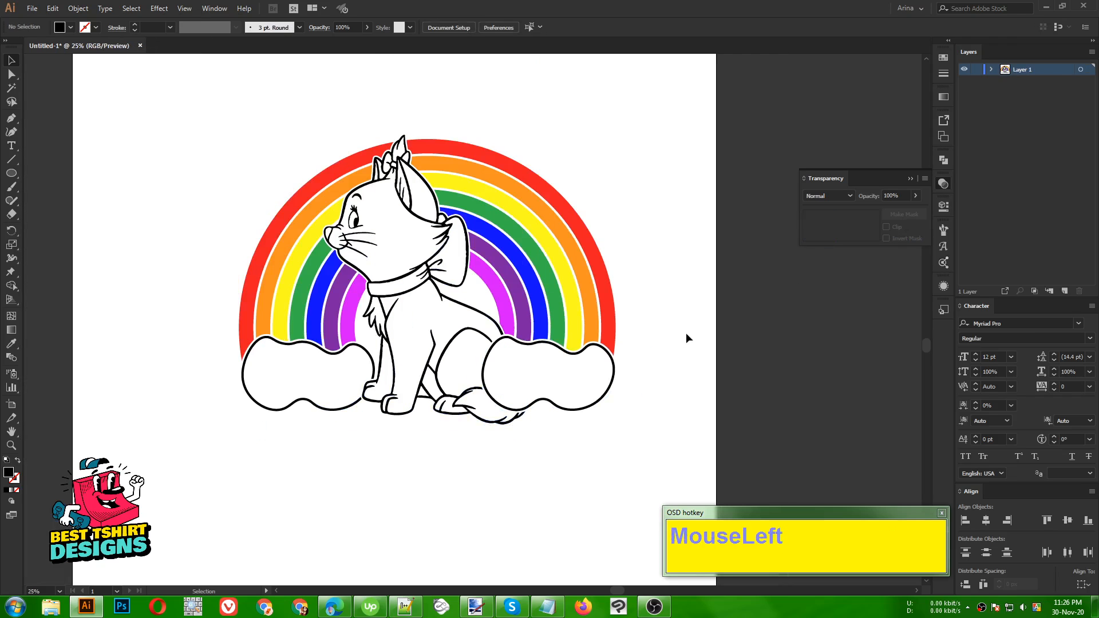
Fill both clouds with the R=41 G=171 B=226 swatch, and lighten the fill to about #78d8f9.
{"action": "left_click", "coordinate": [330, 413]}
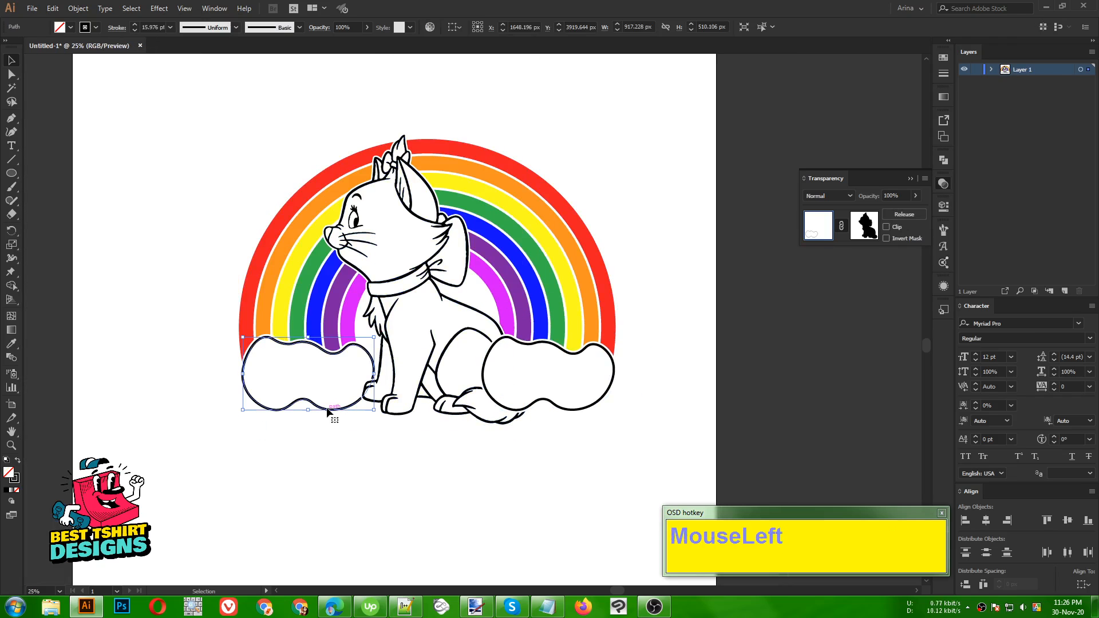
{"action": "left_click", "coordinate": [570, 409], "text": "shift"}
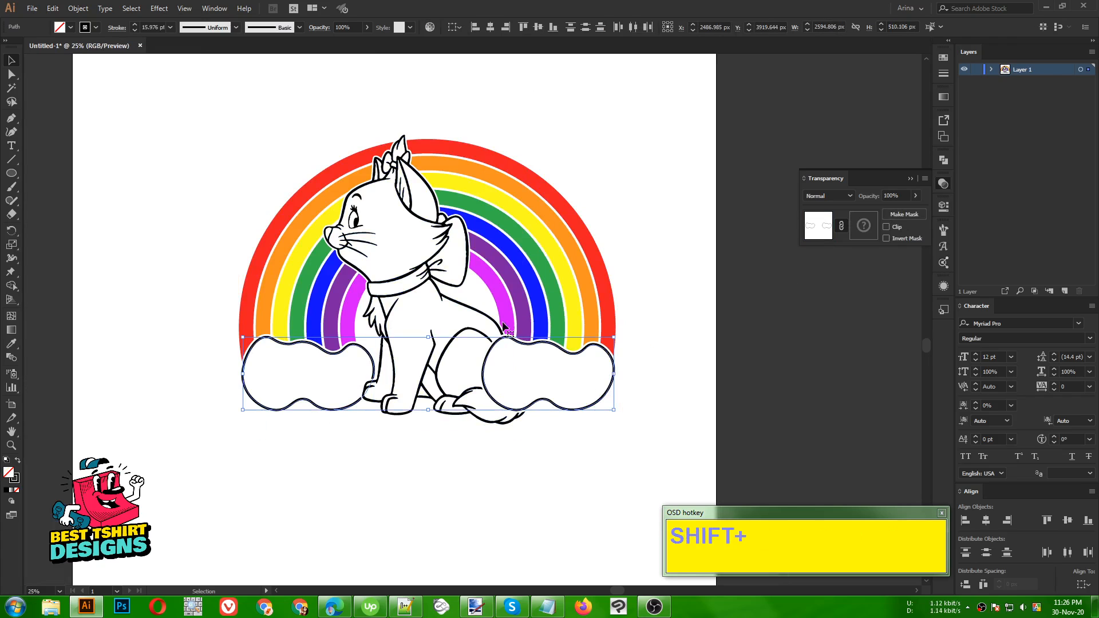
{"action": "left_click", "coordinate": [86, 29]}
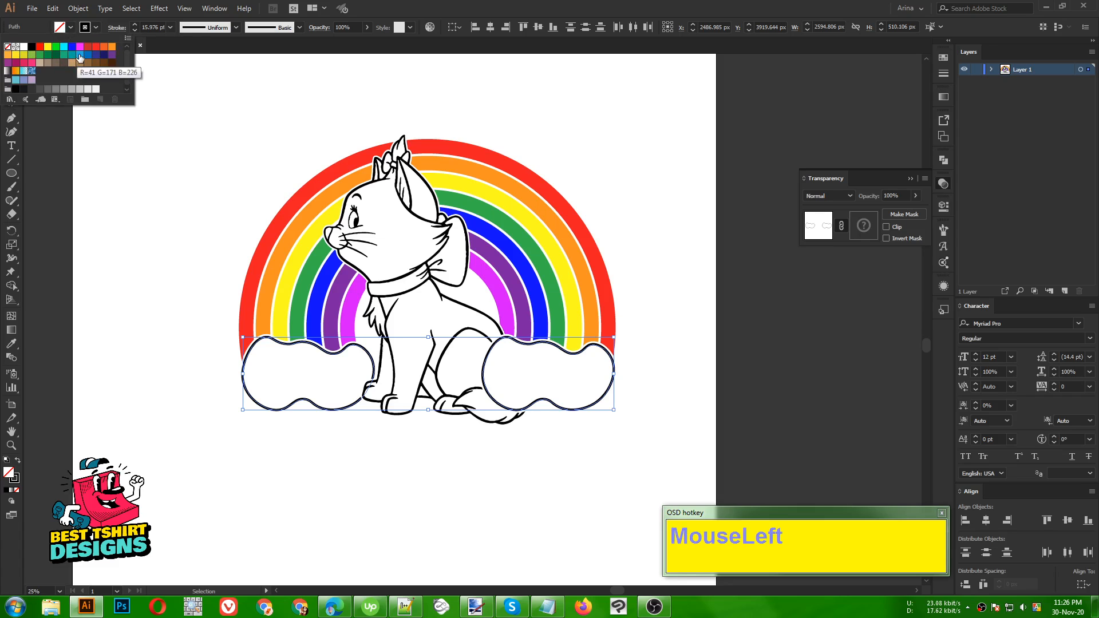
{"action": "left_click", "coordinate": [80, 56]}
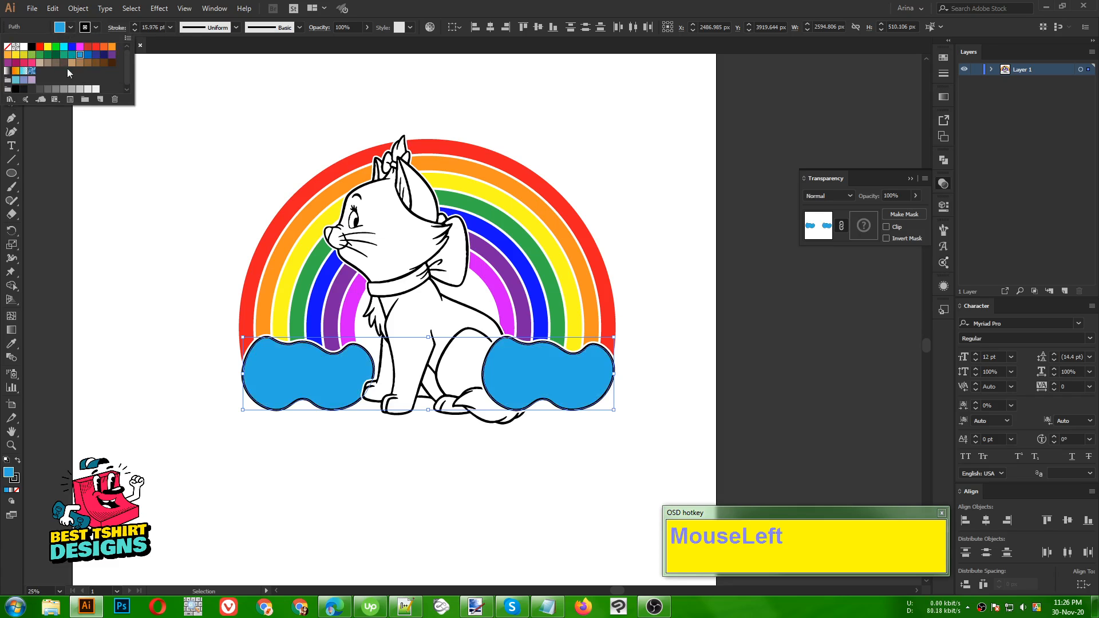
{"action": "double_click", "coordinate": [9, 473]}
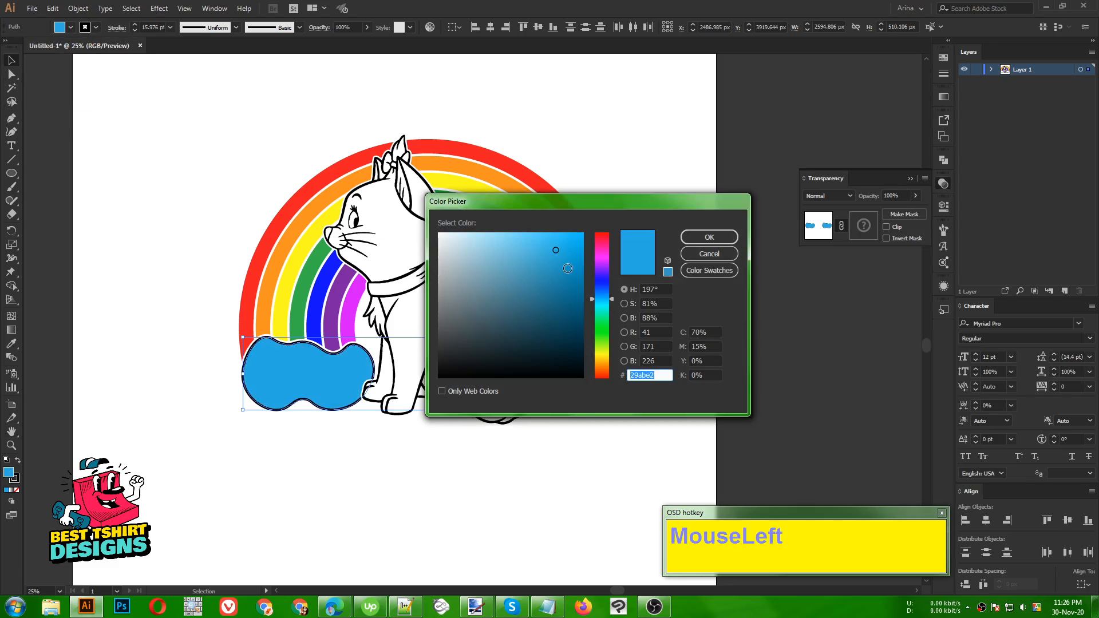
{"action": "left_click_drag", "start_coordinate": [540, 240], "coordinate": [518, 236]}
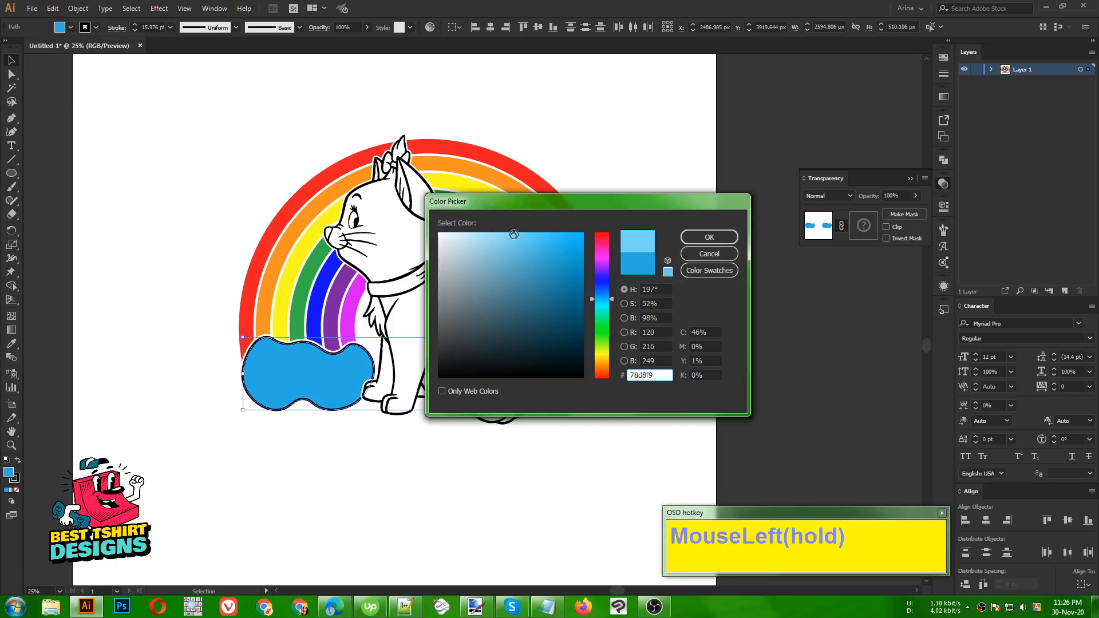
{"action": "left_click", "coordinate": [709, 237]}
{"action": "left_click", "coordinate": [415, 514]}
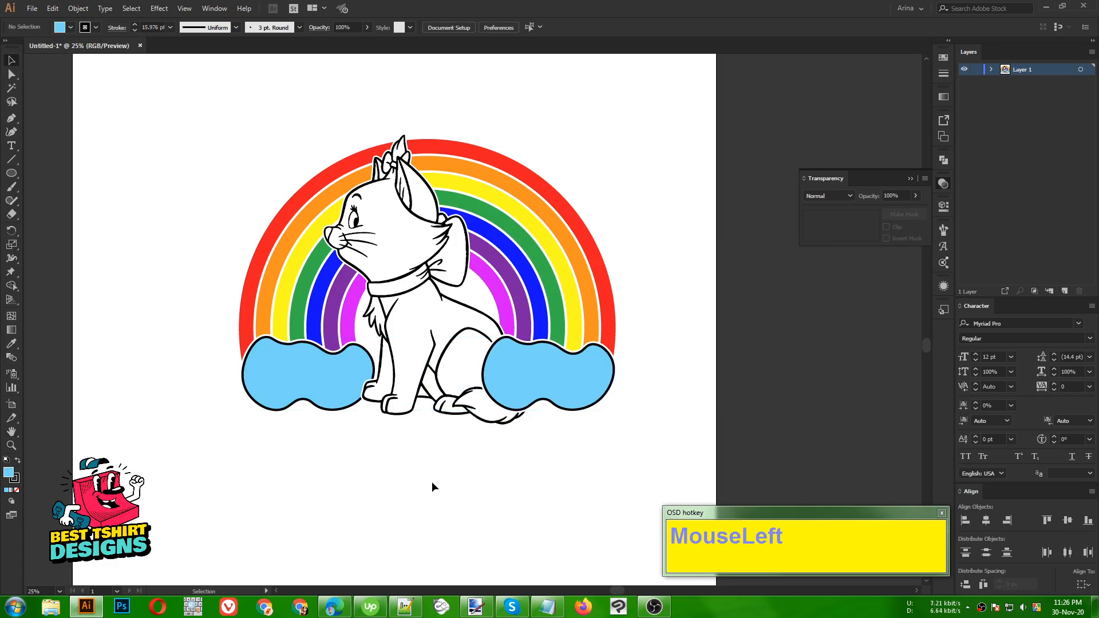
{"action": "key", "text": "F10"}
{"action": "left_click", "coordinate": [578, 495]}
{"action": "scroll", "coordinate": [333, 184], "scroll_direction": "up", "scroll_amount": 1}
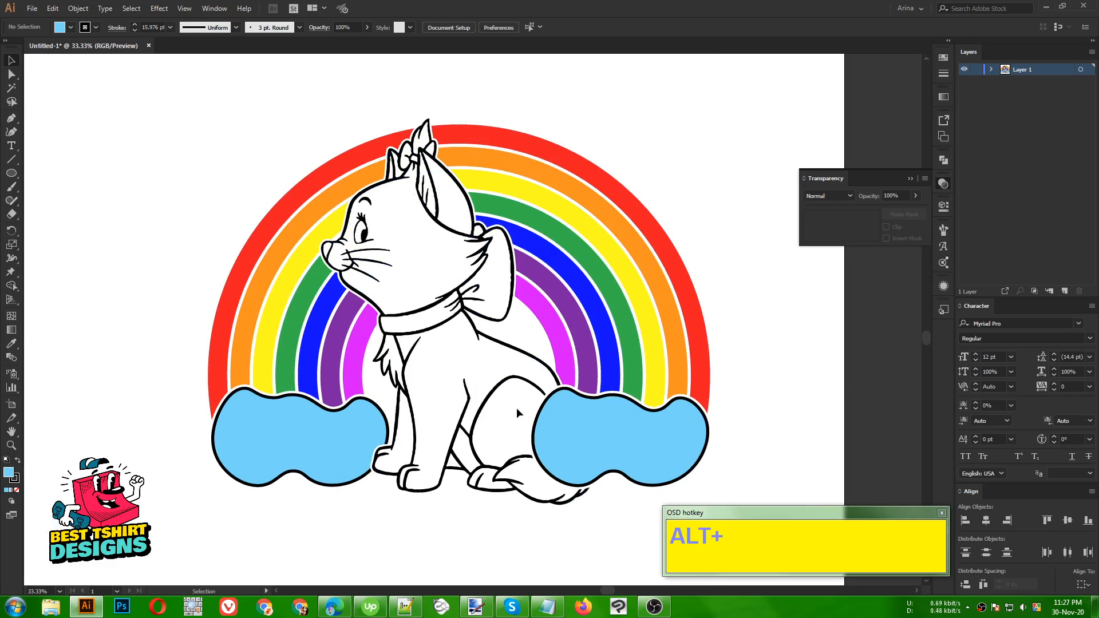
{"action": "scroll", "coordinate": [449, 356], "scroll_direction": "up", "scroll_amount": 3}
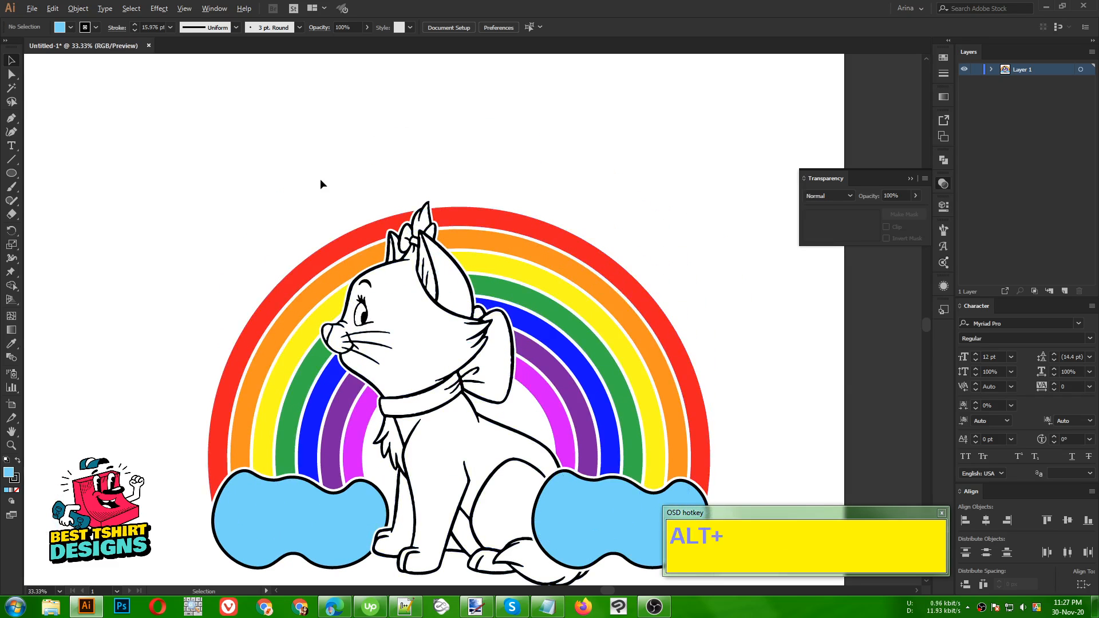
{"action": "scroll", "coordinate": [321, 179], "scroll_direction": "up", "scroll_amount": 1}
{"action": "left_click", "coordinate": [588, 154]}
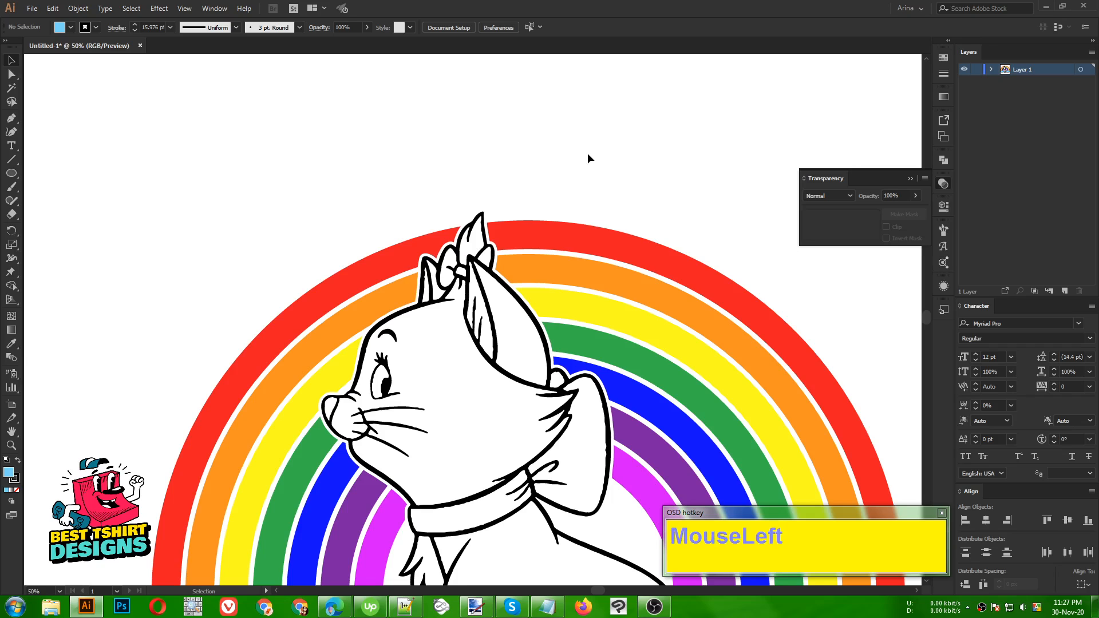
Switch to the web browser and search Google Images for "unicorn horn png".
{"action": "left_click", "coordinate": [335, 606]}
{"action": "left_click", "coordinate": [338, 80]}
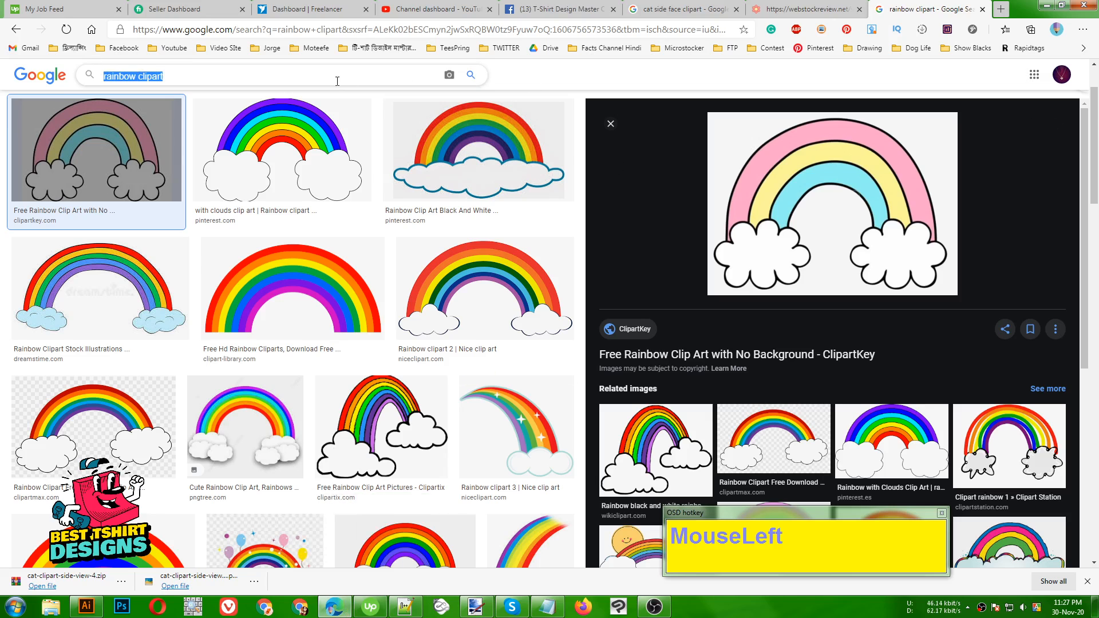
{"action": "type", "text": "unicorn hor"}
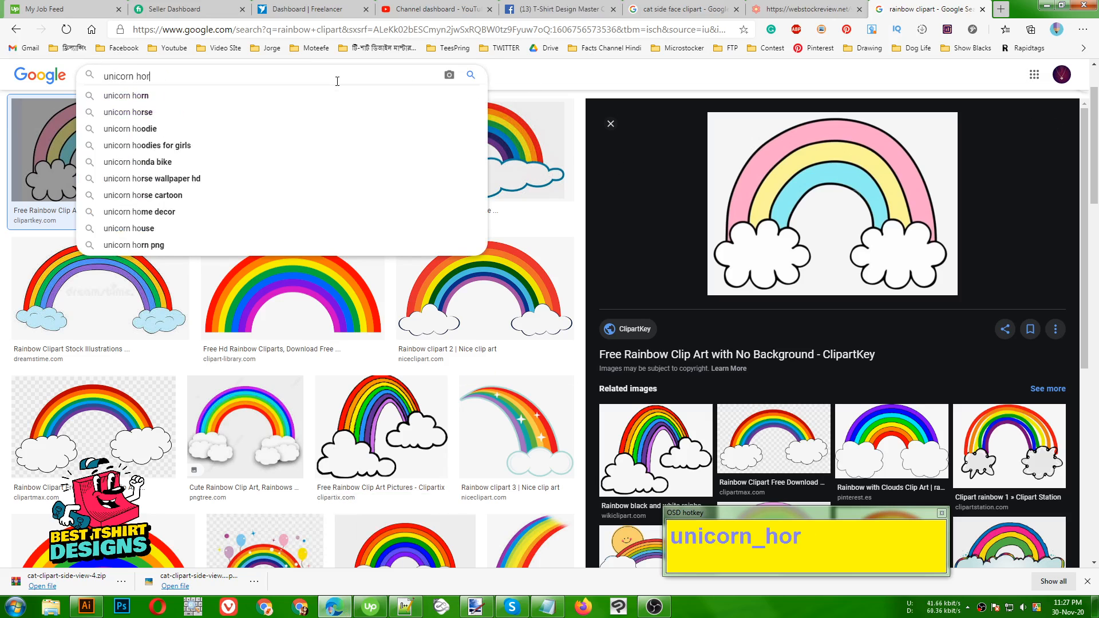
{"action": "type", "text": "n png"}
{"action": "key", "text": "Return"}
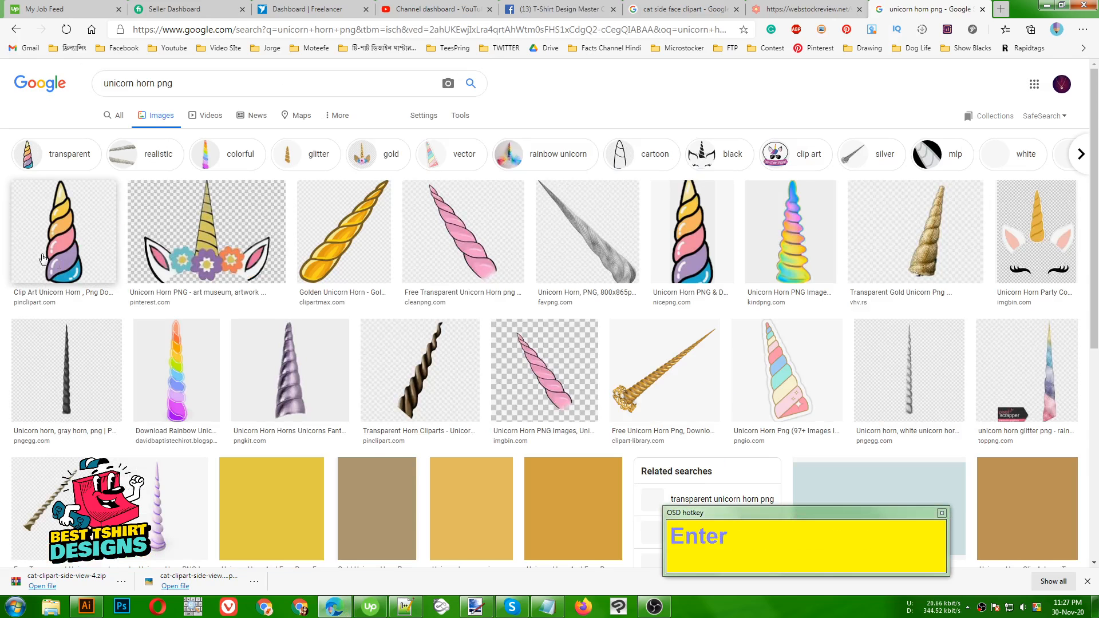
Open the multicoloured clip art unicorn horn from PinClipart in the preview and copy its image.
{"action": "left_click", "coordinate": [45, 257]}
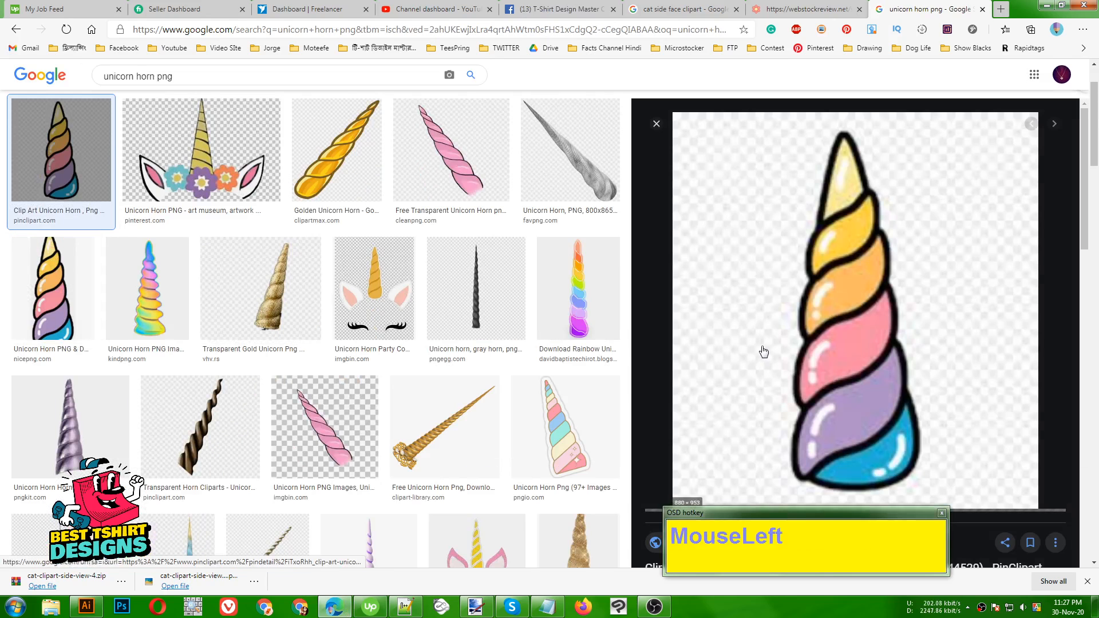
{"action": "scroll", "coordinate": [760, 348], "scroll_direction": "down", "scroll_amount": 2}
{"action": "scroll", "coordinate": [761, 348], "scroll_direction": "up", "scroll_amount": 1}
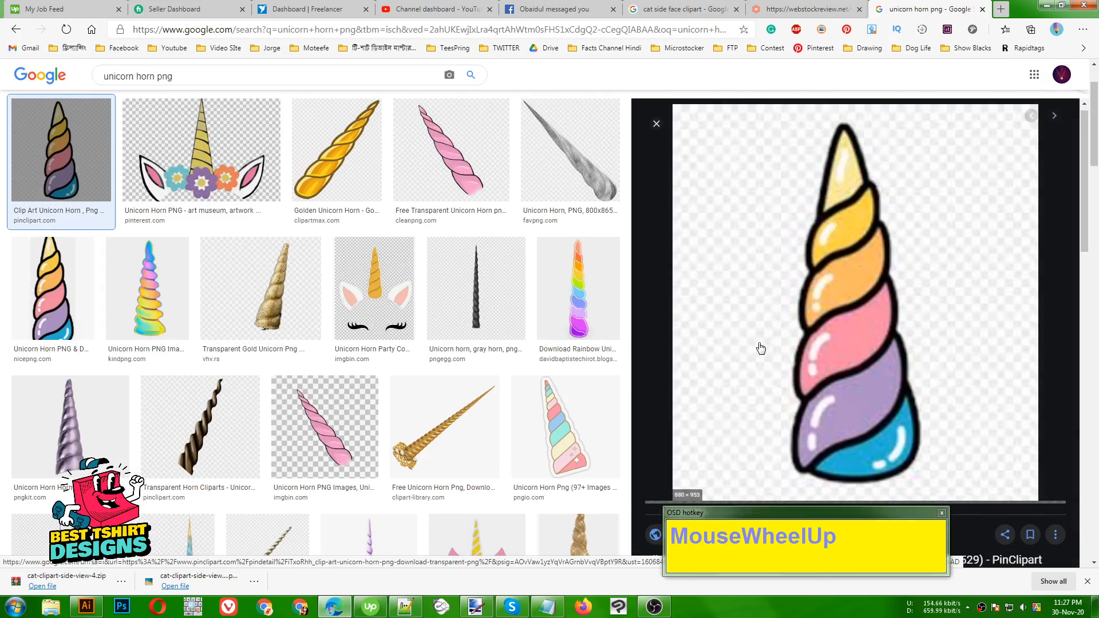
{"action": "scroll", "coordinate": [760, 348], "scroll_direction": "down", "scroll_amount": 1}
{"action": "scroll", "coordinate": [760, 348], "scroll_direction": "down", "scroll_amount": 3}
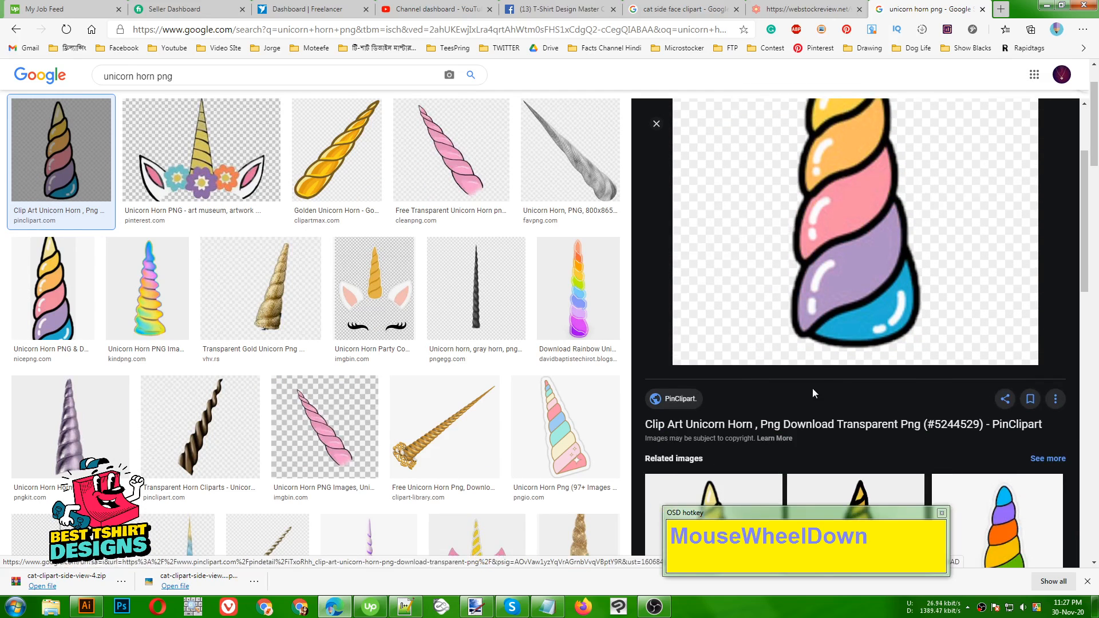
{"action": "scroll", "coordinate": [812, 388], "scroll_direction": "up", "scroll_amount": 2}
{"action": "right_click", "coordinate": [837, 258]}
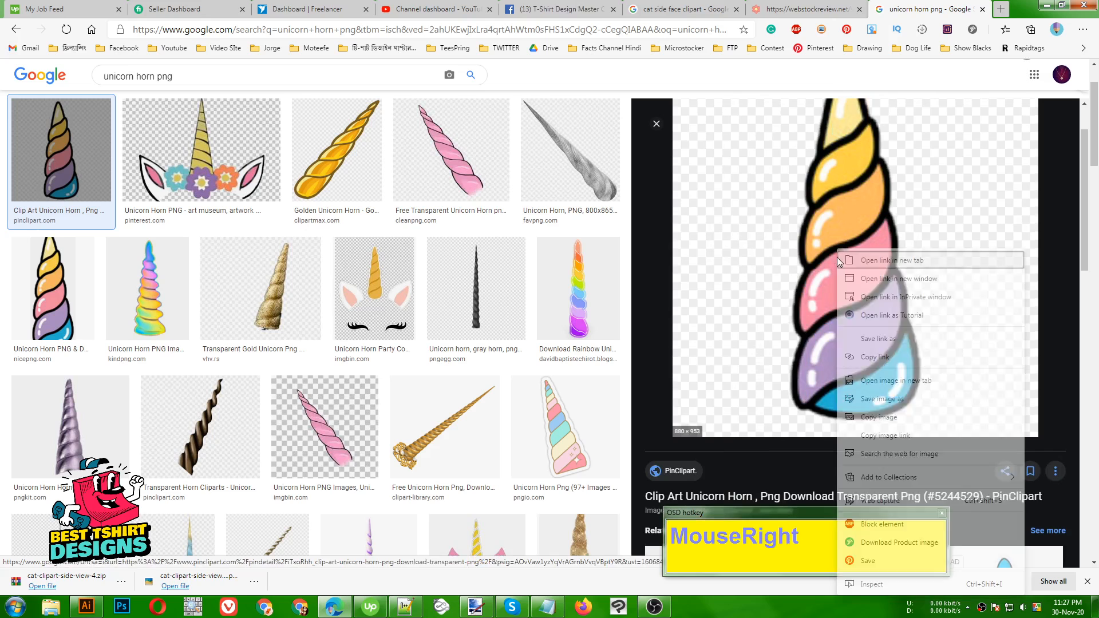
{"action": "left_click", "coordinate": [875, 418]}
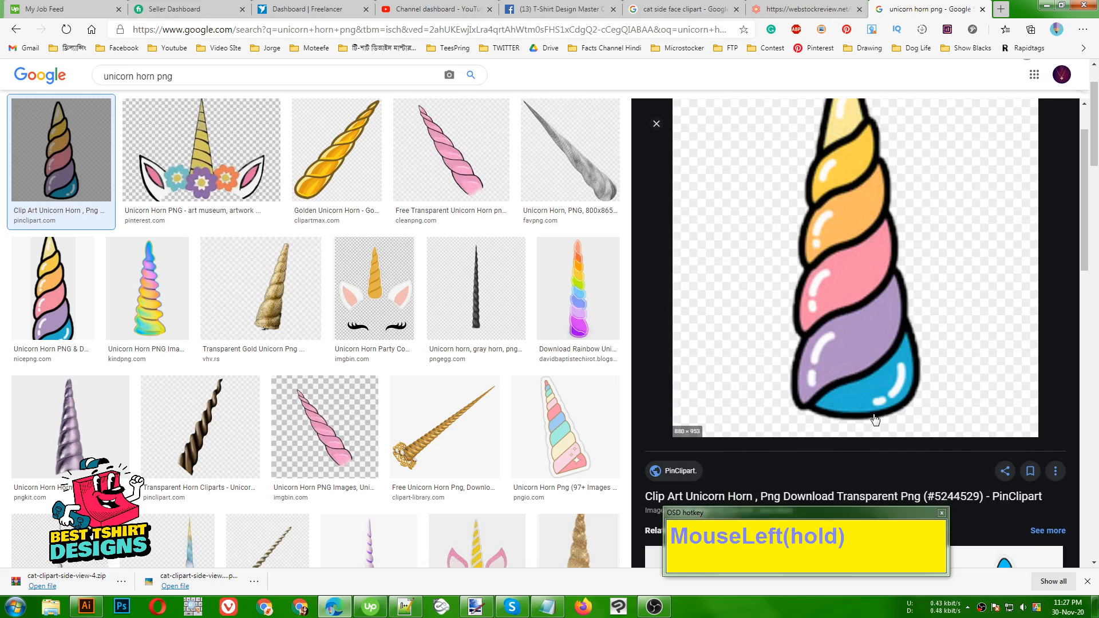
Switch to paint.net, create a new 880 × 953 px image, and paste the copied unicorn horn into it.
{"action": "left_click", "coordinate": [482, 609]}
{"action": "left_click", "coordinate": [8, 36]}
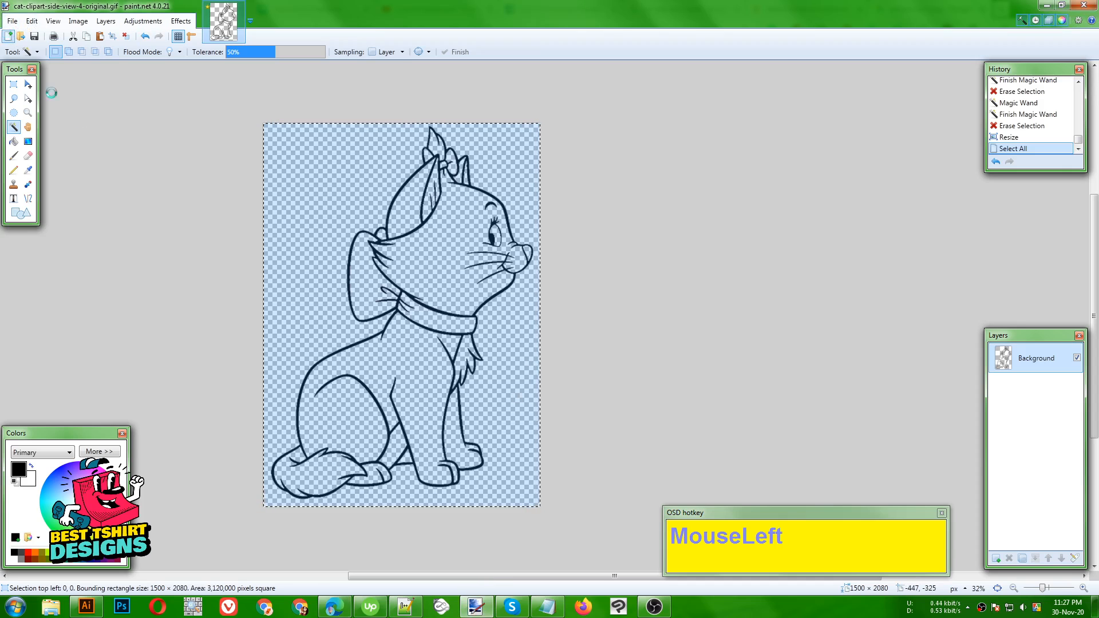
{"action": "key", "text": "Return"}
{"action": "key", "text": "ctrl+v"}
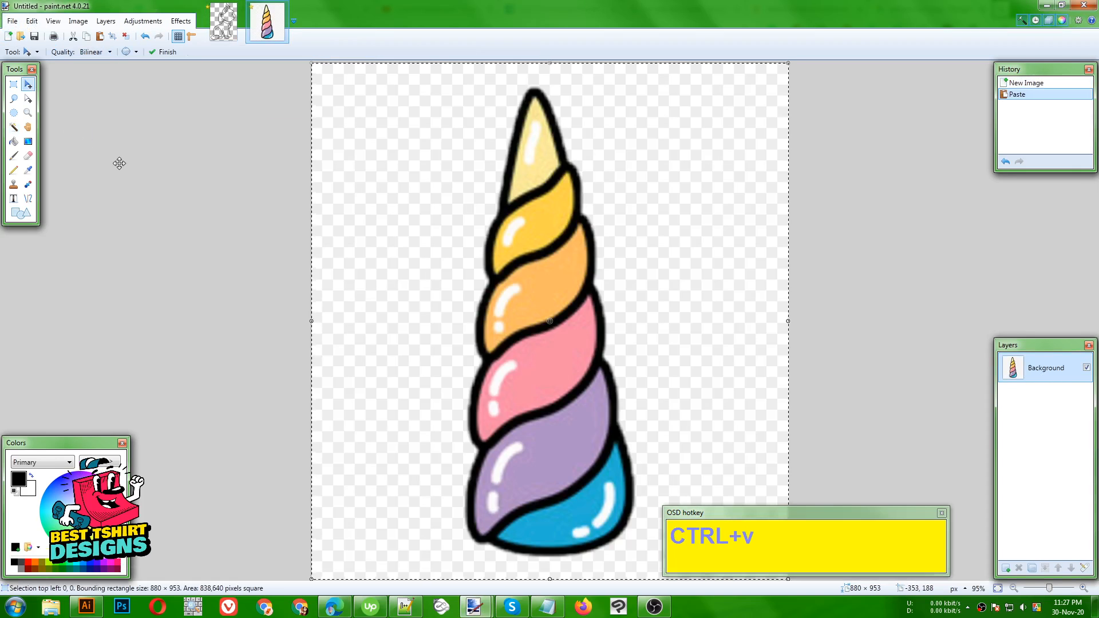
{"action": "left_click", "coordinate": [14, 84]}
Select the checkered background around the horn with the Magic Wand at 50% tolerance and erase it.
{"action": "left_click", "coordinate": [21, 129]}
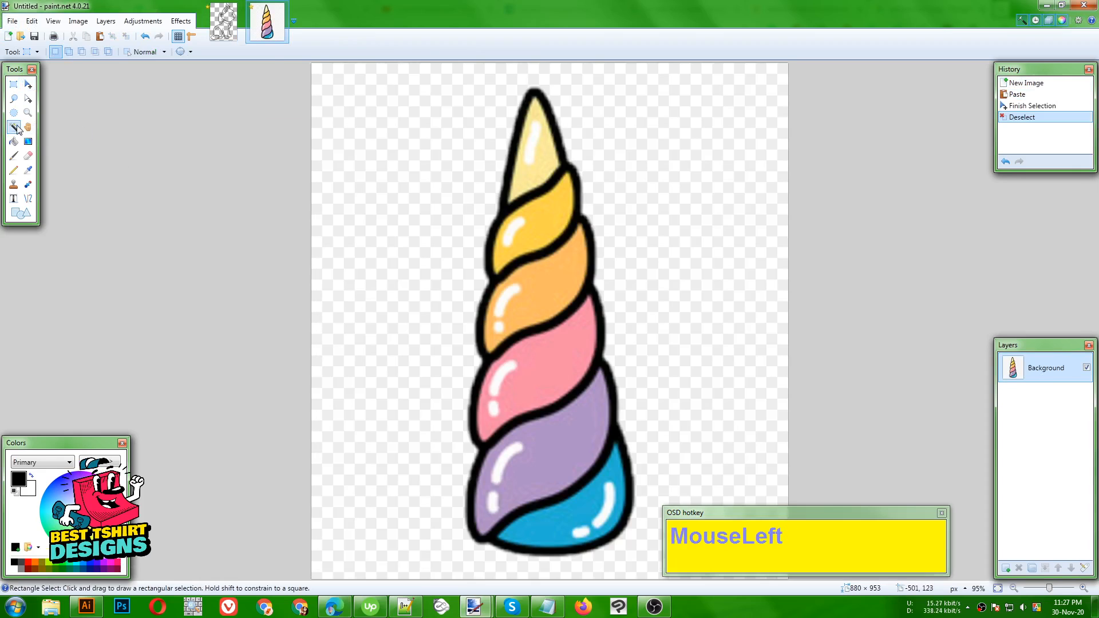
{"action": "scroll", "coordinate": [292, 161], "scroll_direction": "down", "scroll_amount": 1}
{"action": "left_click", "coordinate": [386, 221]}
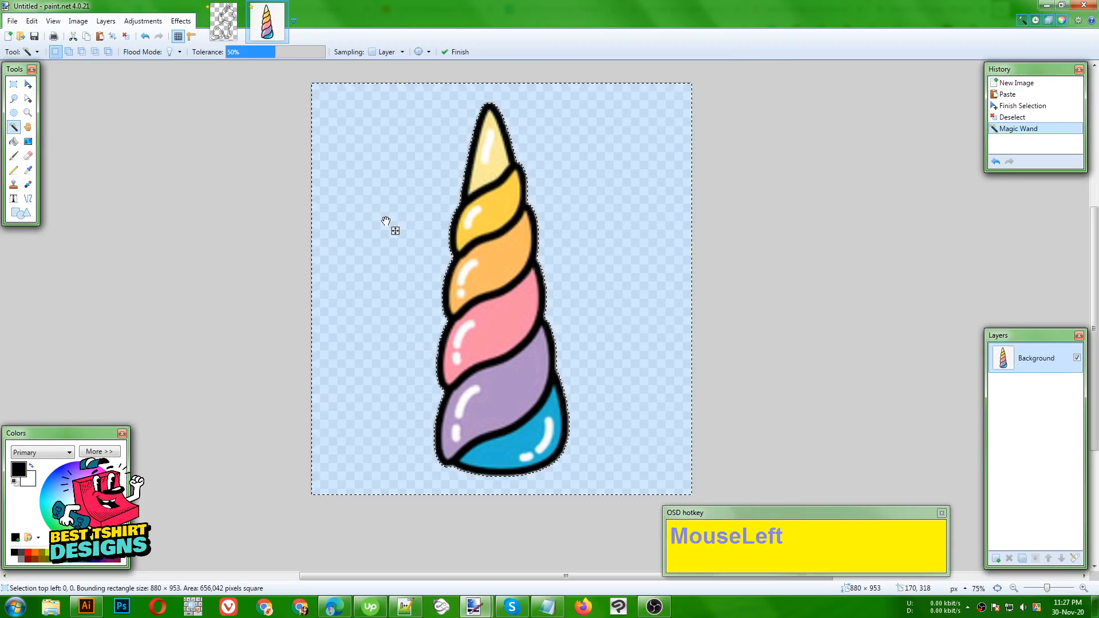
{"action": "key", "text": "Delete"}
Erase the blue fill and its white highlights from the horn's lowest segment.
{"action": "left_click", "coordinate": [543, 428]}
{"action": "key", "text": "Delete"}
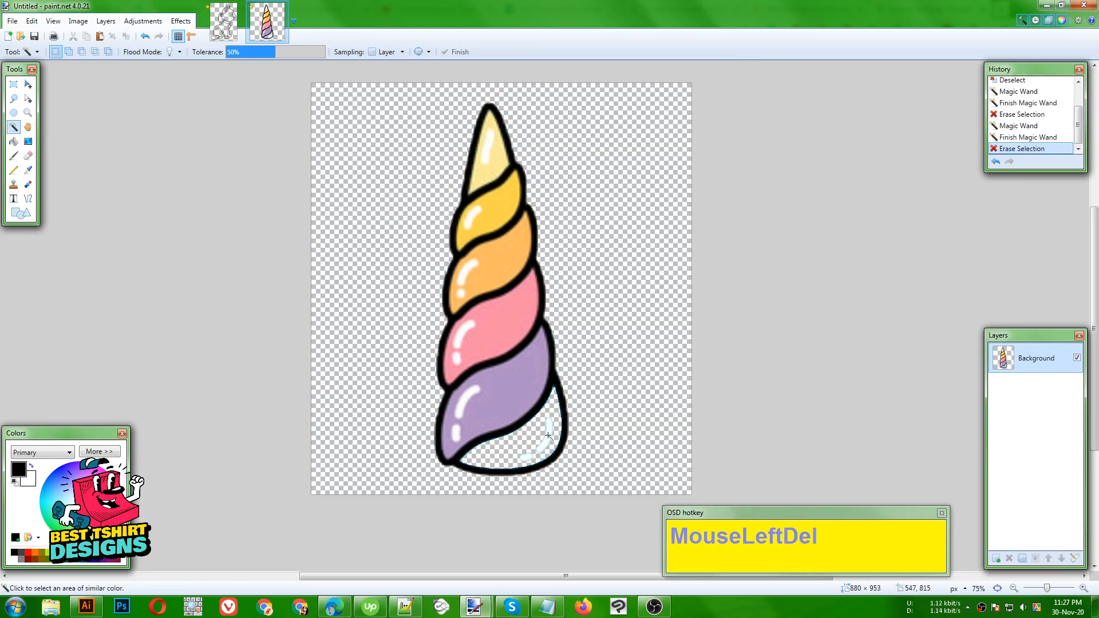
{"action": "left_click", "coordinate": [548, 435]}
{"action": "key", "text": "Delete"}
{"action": "left_click", "coordinate": [520, 455]}
{"action": "key", "text": "Delete"}
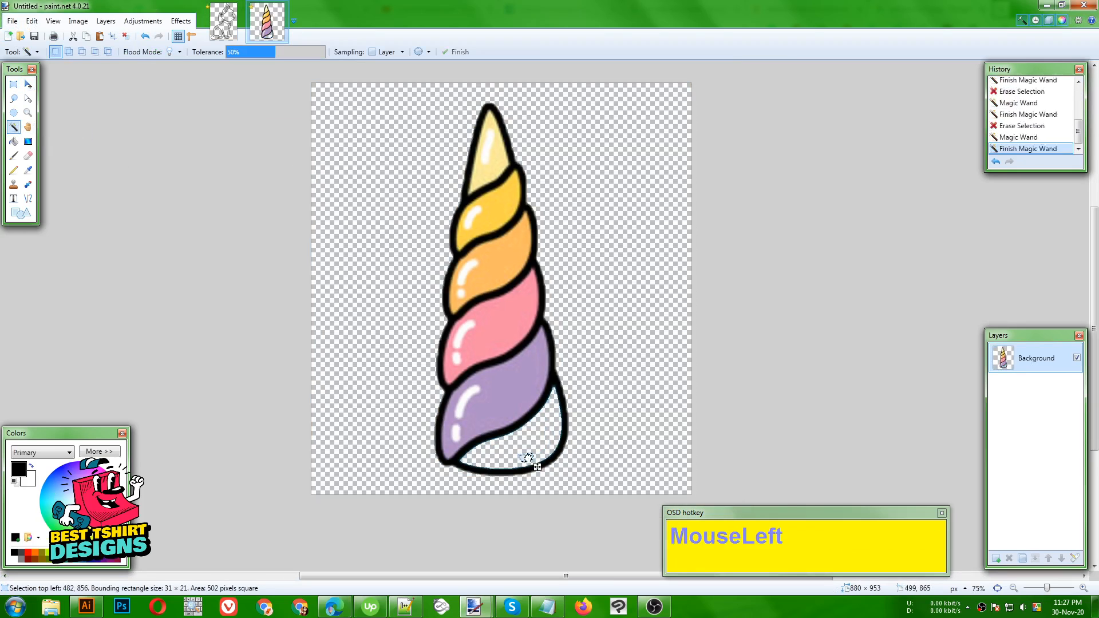
Select the horn's black outline with the Magic Wand and fill that selection with black on a new layer.
{"action": "left_click", "coordinate": [554, 380]}
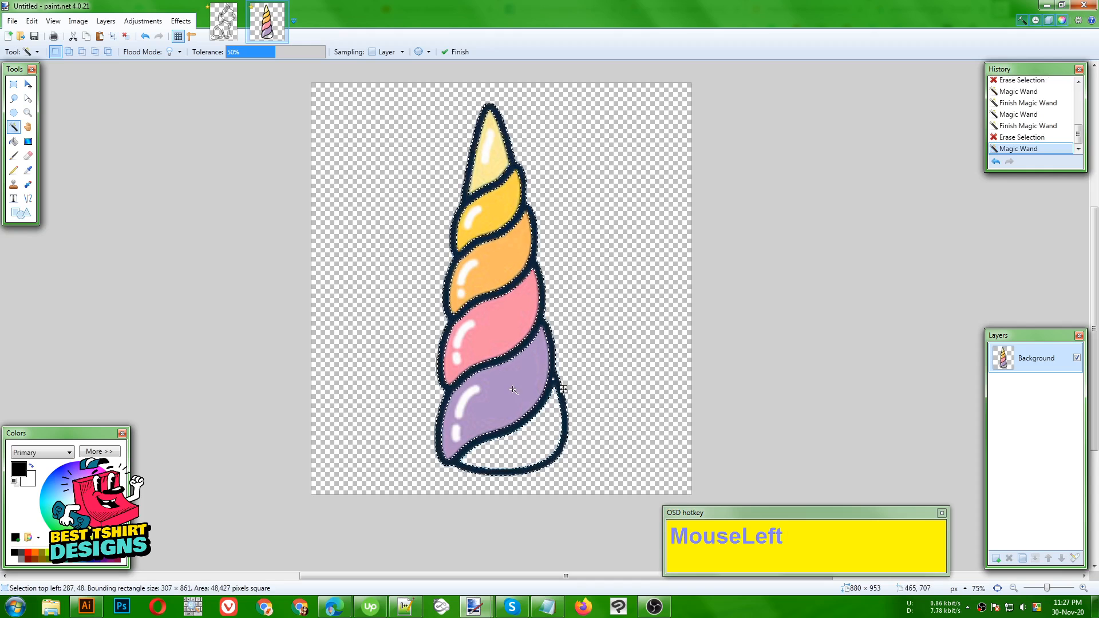
{"action": "left_click", "coordinate": [996, 558]}
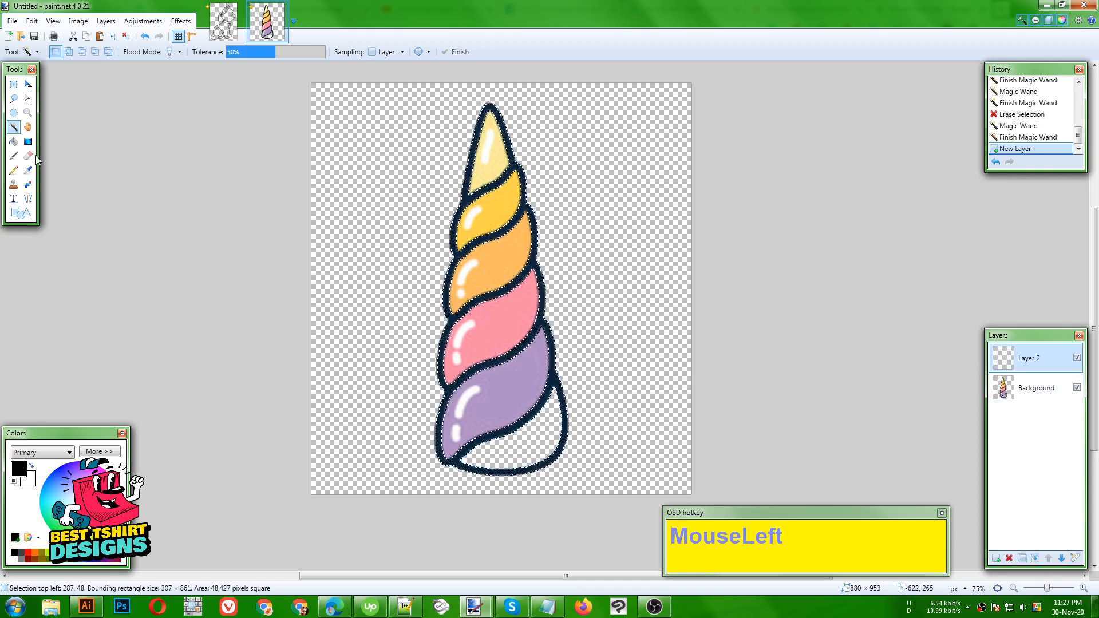
{"action": "left_click", "coordinate": [14, 141]}
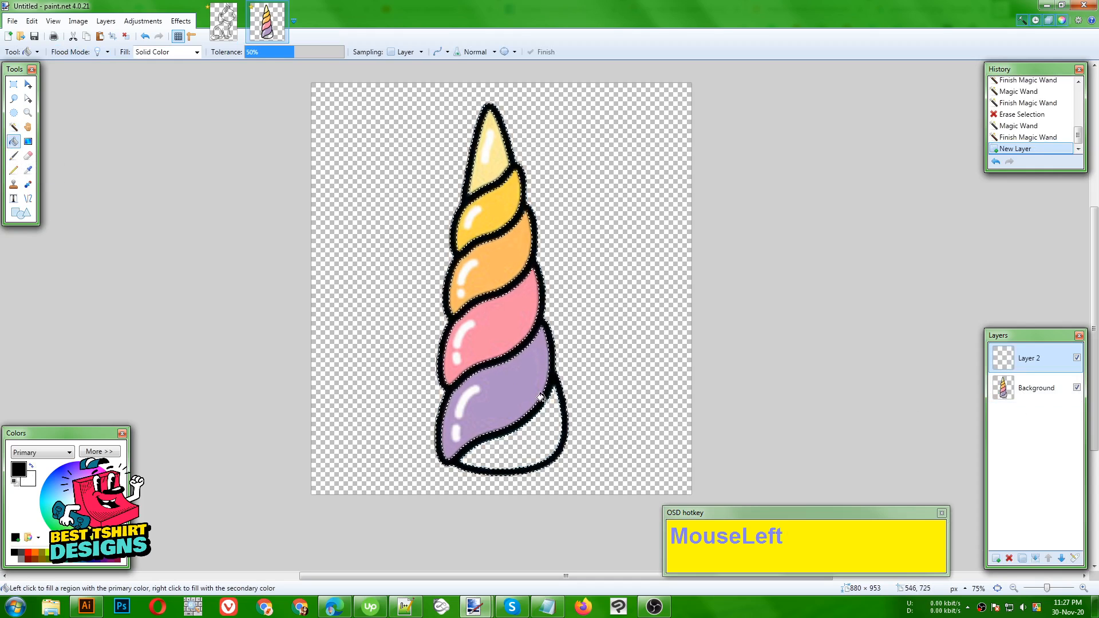
{"action": "left_click", "coordinate": [557, 381]}
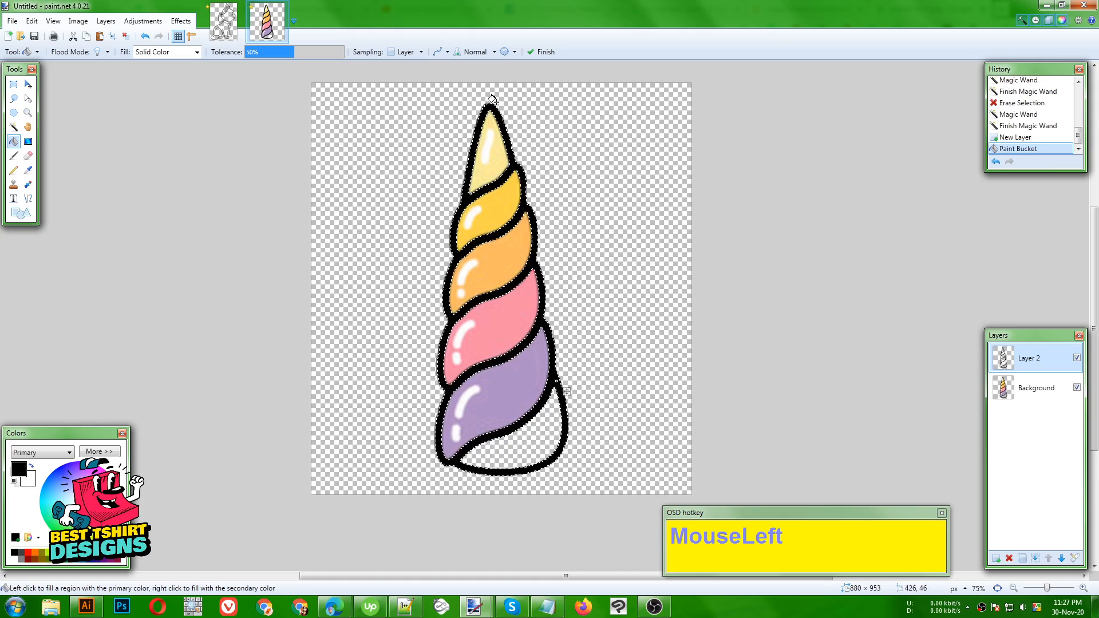
Deselect the outline and hide the Background layer to isolate the black horn line art.
{"action": "left_click", "coordinate": [13, 84]}
{"action": "left_click", "coordinate": [151, 264]}
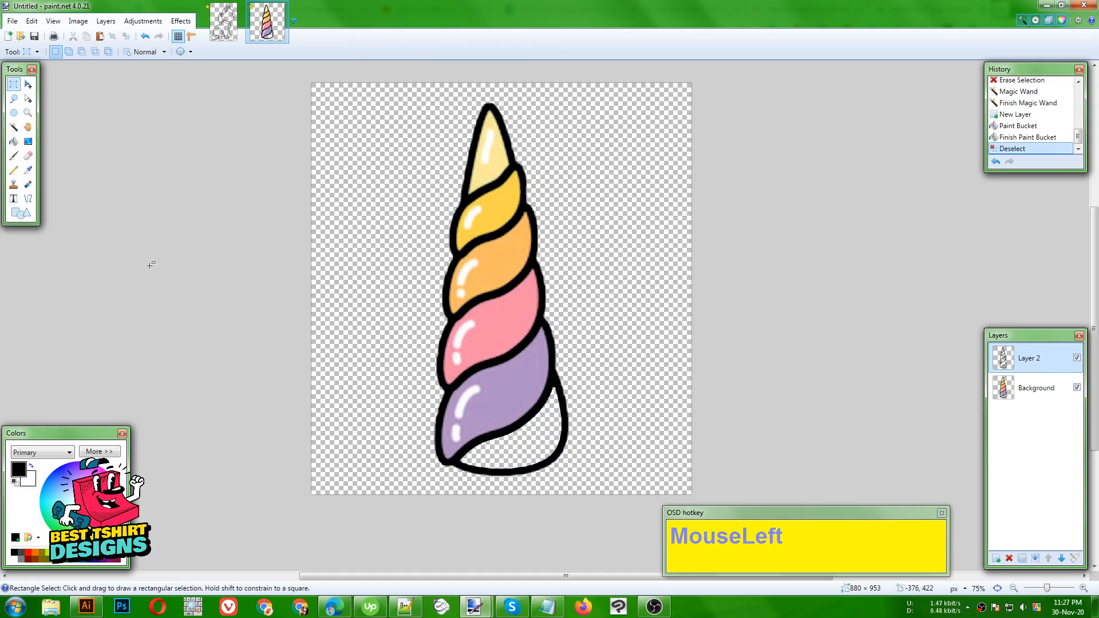
{"action": "left_click", "coordinate": [1077, 388]}
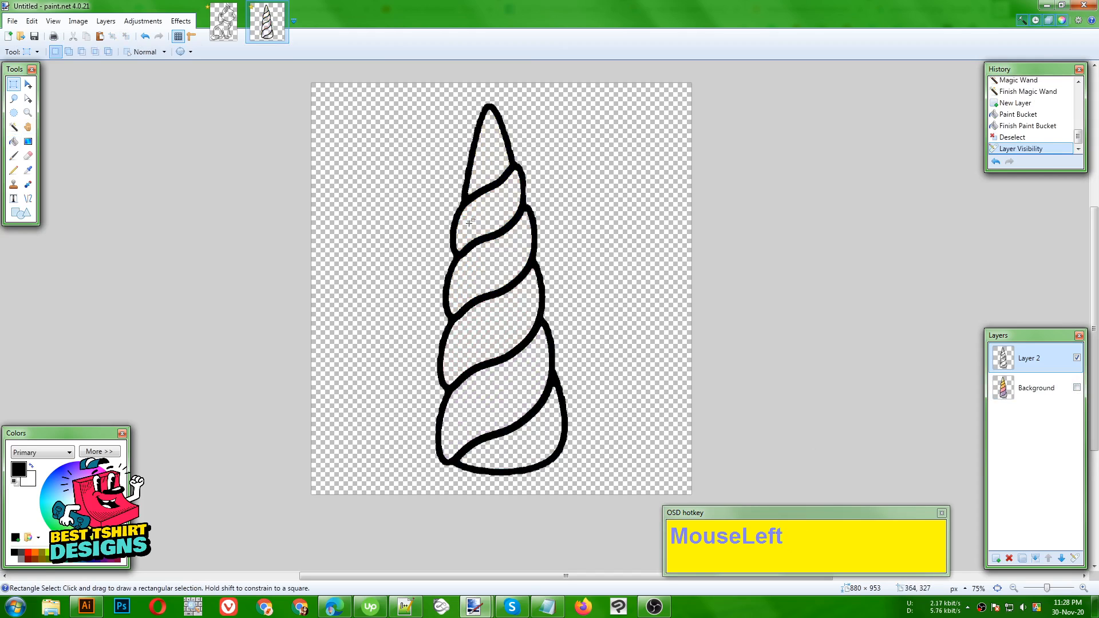
Copy the entire horn line art, switch to Illustrator, paste it and move it to the empty area above the rainbow's left side.
{"action": "key", "text": "ctrl+a"}
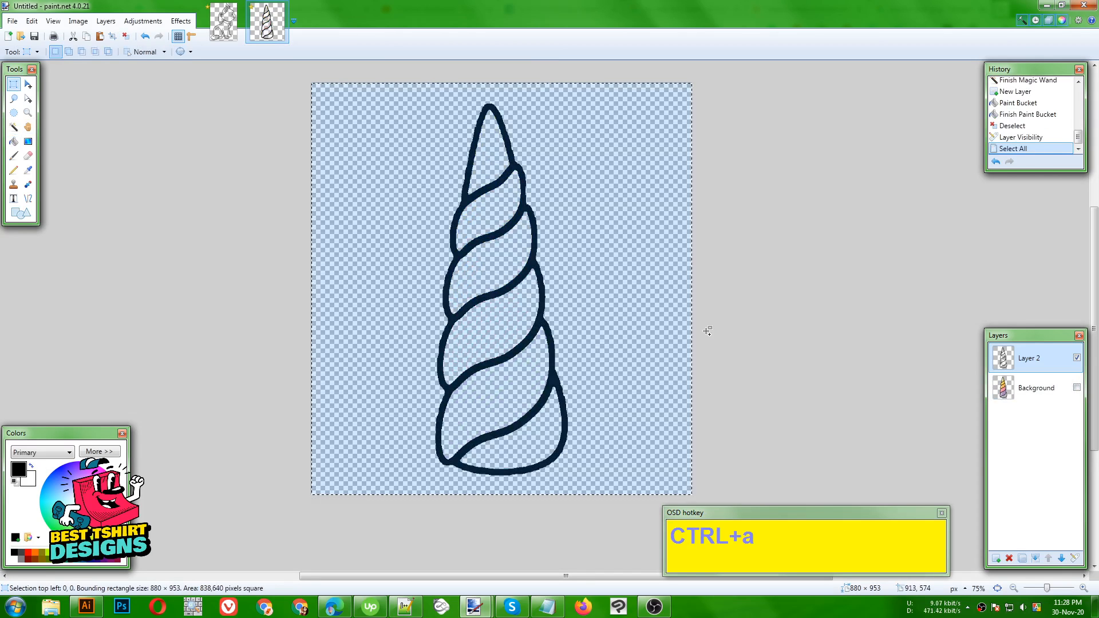
{"action": "key", "text": "ctrl+c"}
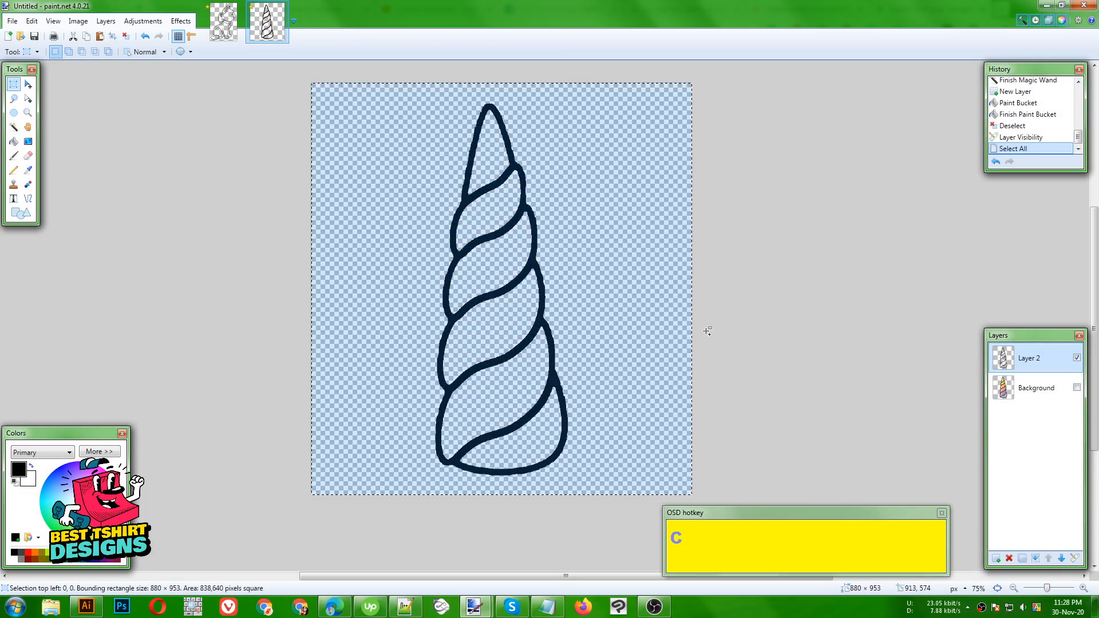
{"action": "left_click", "coordinate": [86, 607]}
{"action": "key", "text": "ctrl+v"}
{"action": "left_click_drag", "start_coordinate": [465, 317], "coordinate": [218, 208]}
Trace the horn image with the Silhouettes preset and expand the tracing into vector paths.
{"action": "left_click", "coordinate": [263, 27]}
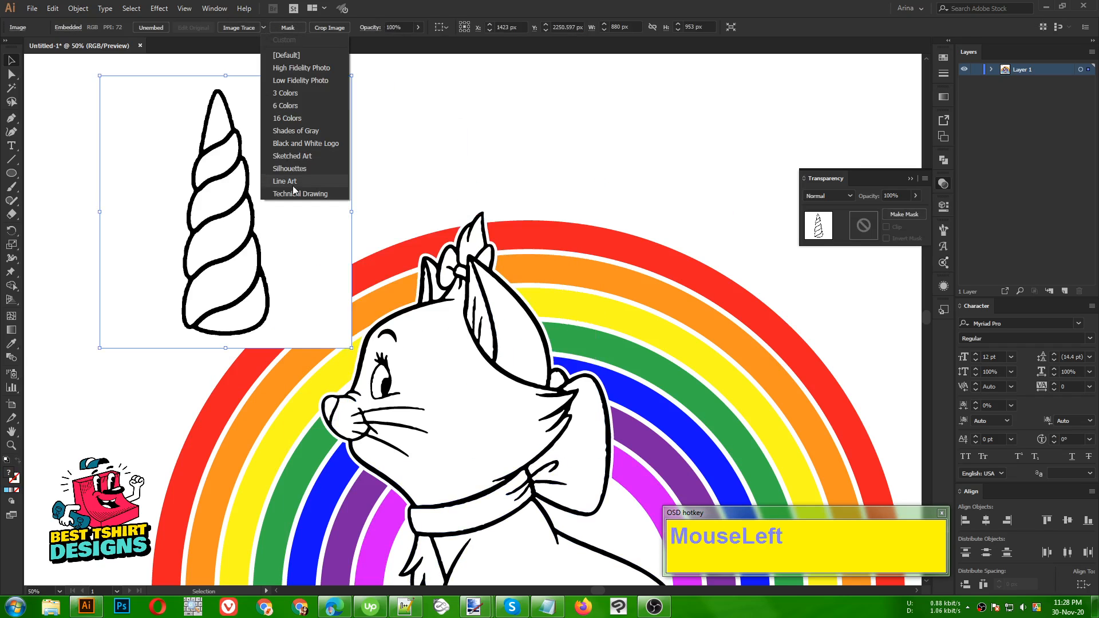
{"action": "left_click", "coordinate": [290, 168]}
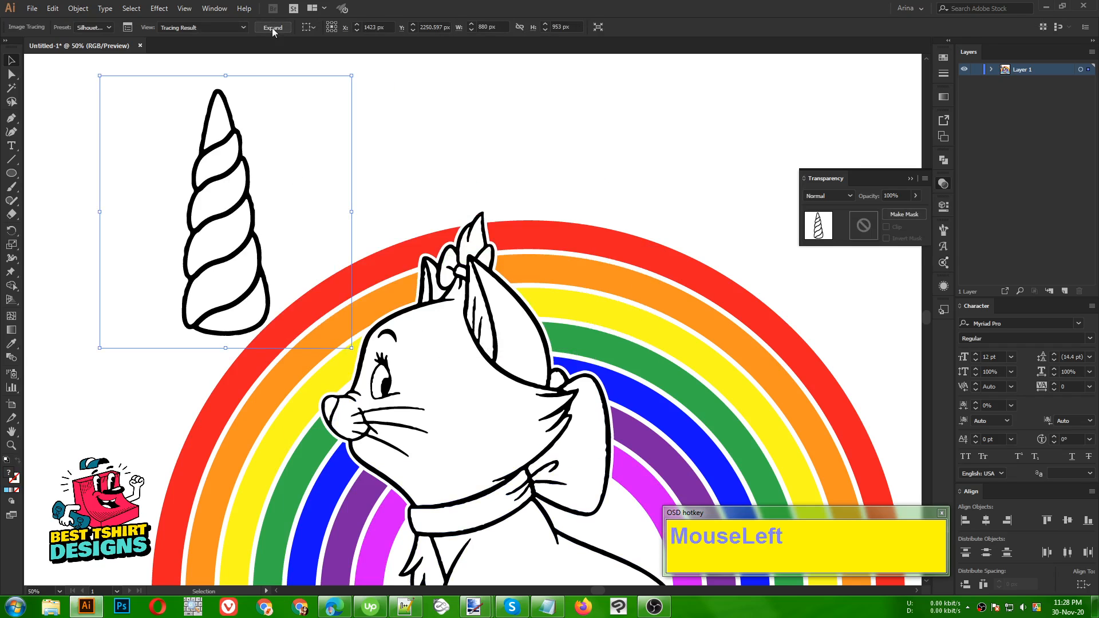
{"action": "left_click", "coordinate": [272, 28]}
Scale the horn down to about 268 × 511 px, tilt it to the left and place it on the cat's forehead.
{"action": "left_click_drag", "start_coordinate": [277, 214], "coordinate": [276, 190]}
{"action": "left_click_drag", "start_coordinate": [265, 234], "coordinate": [418, 242]}
{"action": "left_click_drag", "start_coordinate": [321, 107], "coordinate": [359, 182]}
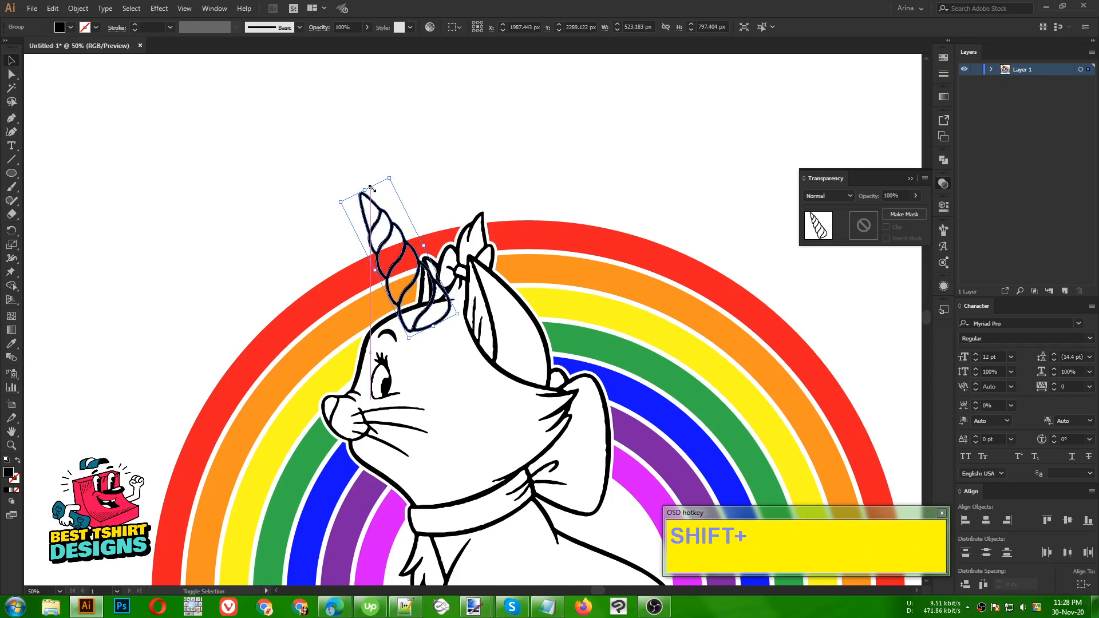
{"action": "scroll", "coordinate": [444, 327], "scroll_direction": "up", "scroll_amount": 1}
{"action": "left_click_drag", "start_coordinate": [438, 328], "coordinate": [411, 306]}
{"action": "scroll", "coordinate": [245, 209], "scroll_direction": "down", "scroll_amount": 2, "text": "alt"}
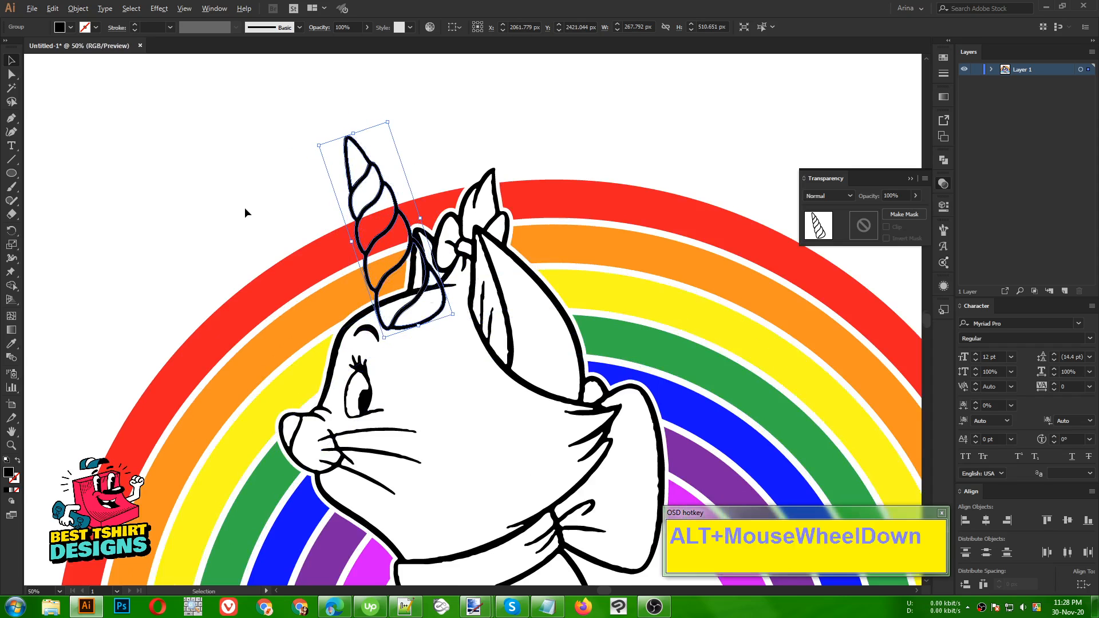
Nudge the horn slightly up on the cat's forehead and shrink it proportionally to about 245 × 467 px.
{"action": "scroll", "coordinate": [322, 198], "scroll_direction": "up", "scroll_amount": 1, "text": "alt"}
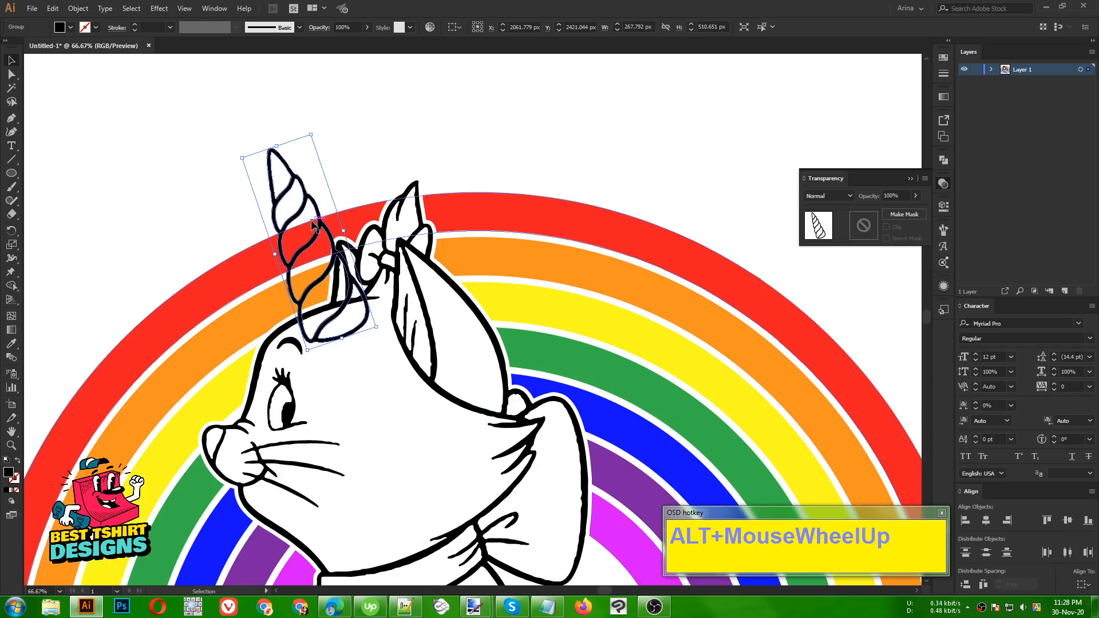
{"action": "left_click_drag", "start_coordinate": [321, 227], "coordinate": [319, 223]}
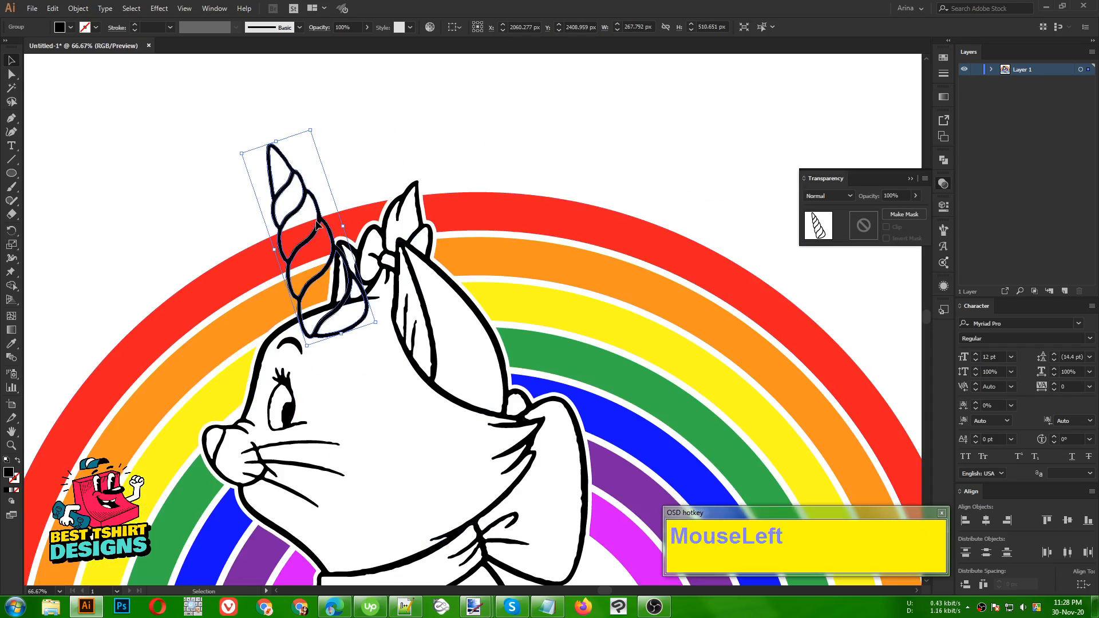
{"action": "left_click_drag", "start_coordinate": [310, 130], "coordinate": [313, 149], "text": "shift"}
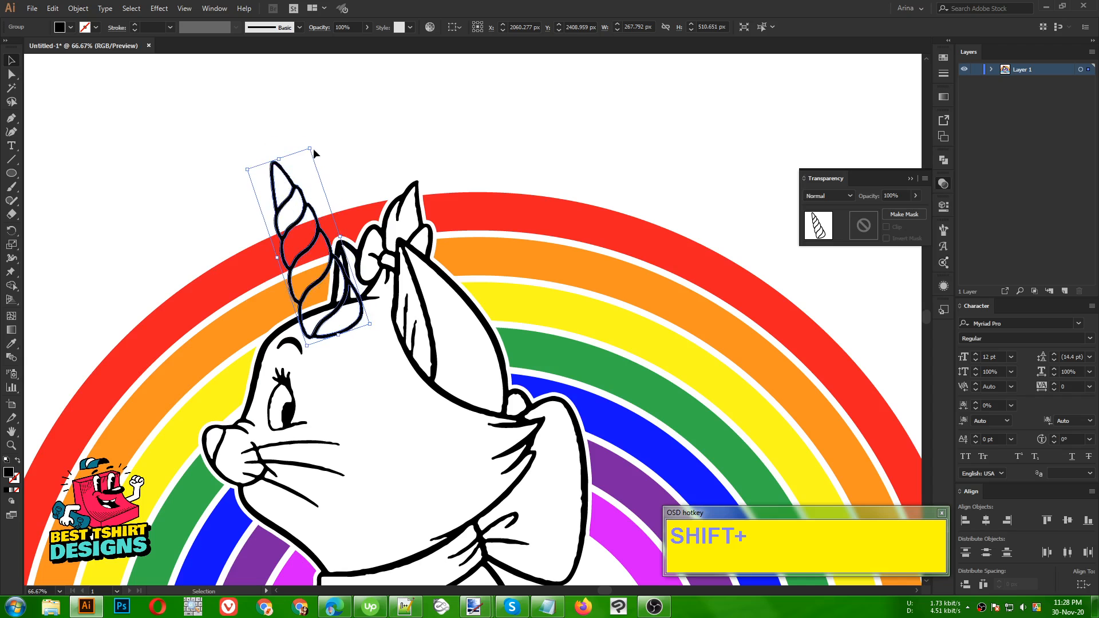
{"action": "scroll", "coordinate": [431, 135], "scroll_direction": "down", "scroll_amount": 1, "text": "alt"}
{"action": "left_click", "coordinate": [580, 133]}
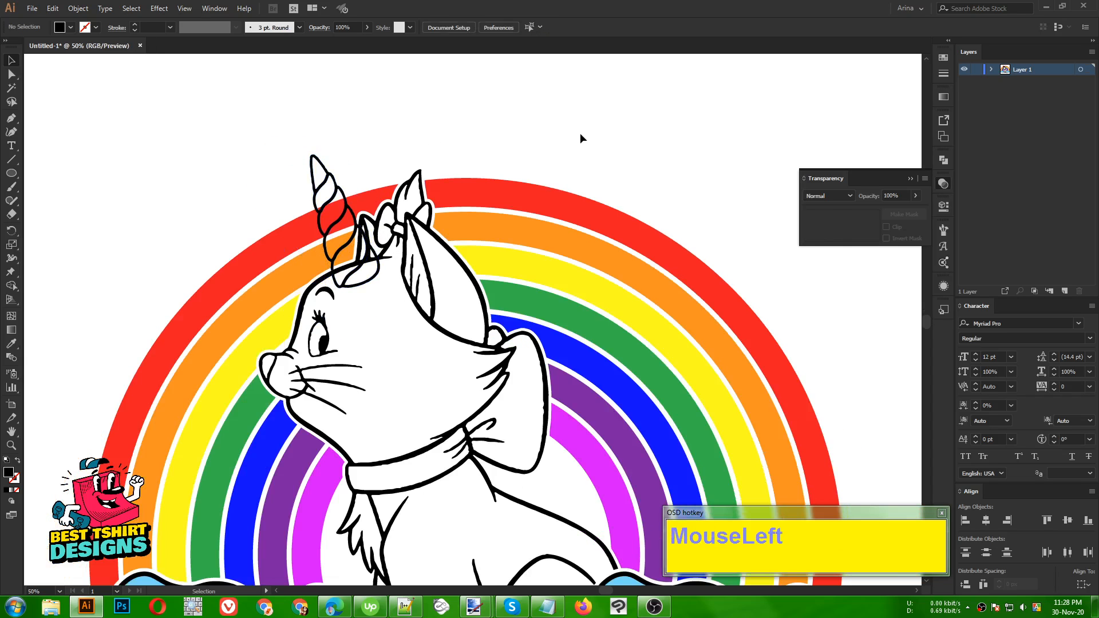
Tilt the horn further forward and fine-tune its size to about 274 × 422 px.
{"action": "scroll", "coordinate": [413, 279], "scroll_direction": "down", "scroll_amount": 1, "text": "alt"}
{"action": "scroll", "coordinate": [379, 285], "scroll_direction": "up", "scroll_amount": 1, "text": "alt"}
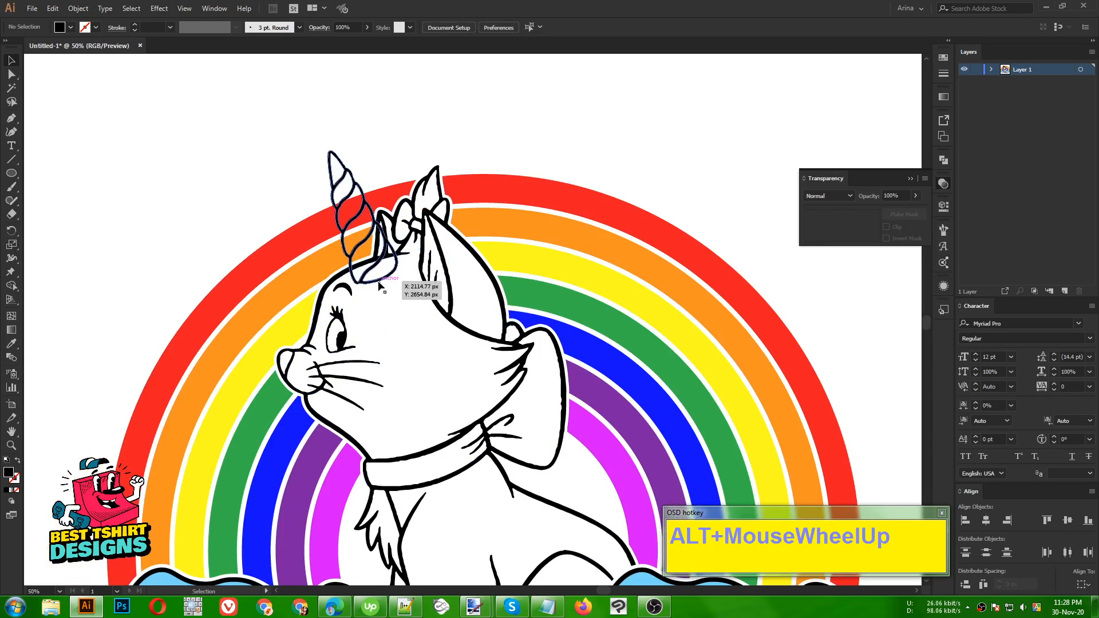
{"action": "left_click", "coordinate": [379, 285]}
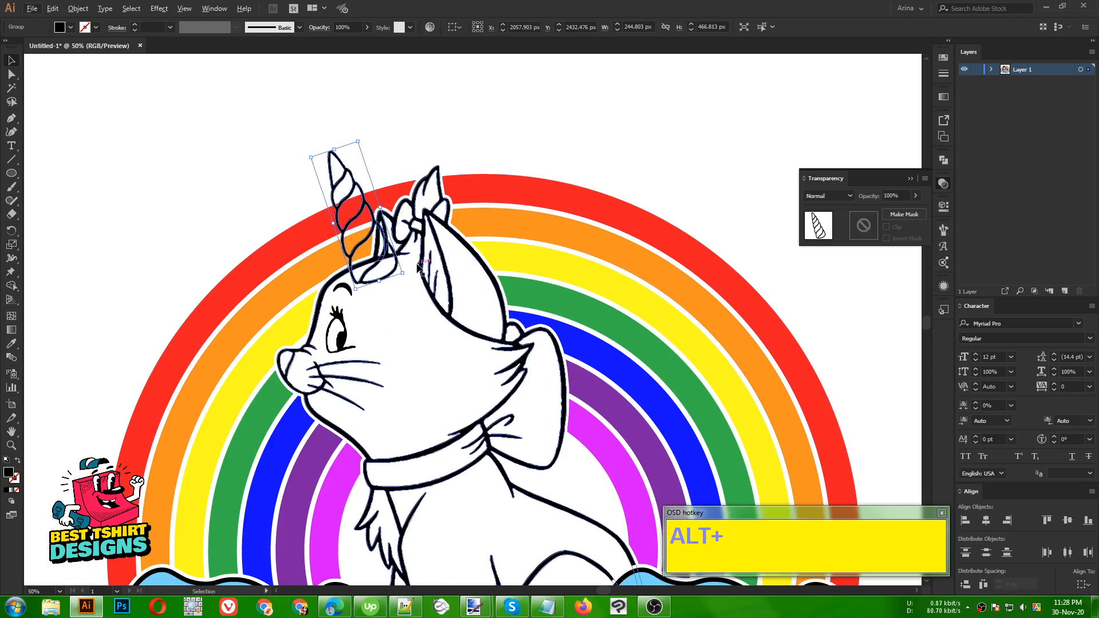
{"action": "scroll", "coordinate": [458, 243], "scroll_direction": "down", "scroll_amount": 1, "text": "alt"}
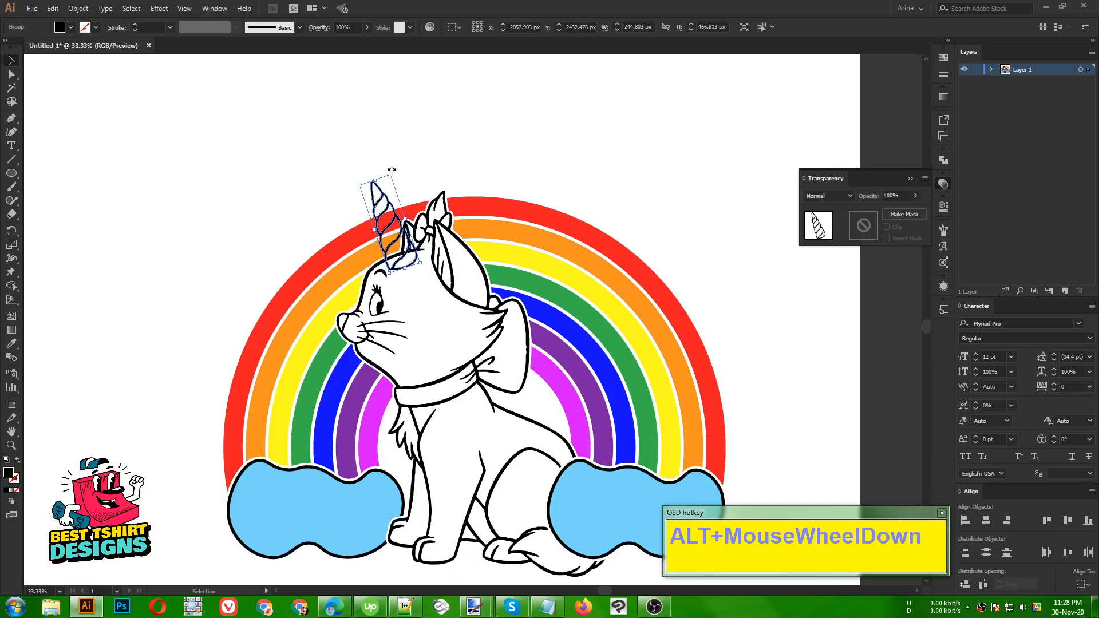
{"action": "left_click_drag", "start_coordinate": [391, 169], "coordinate": [366, 187]}
{"action": "left_click", "coordinate": [364, 184], "text": "shift"}
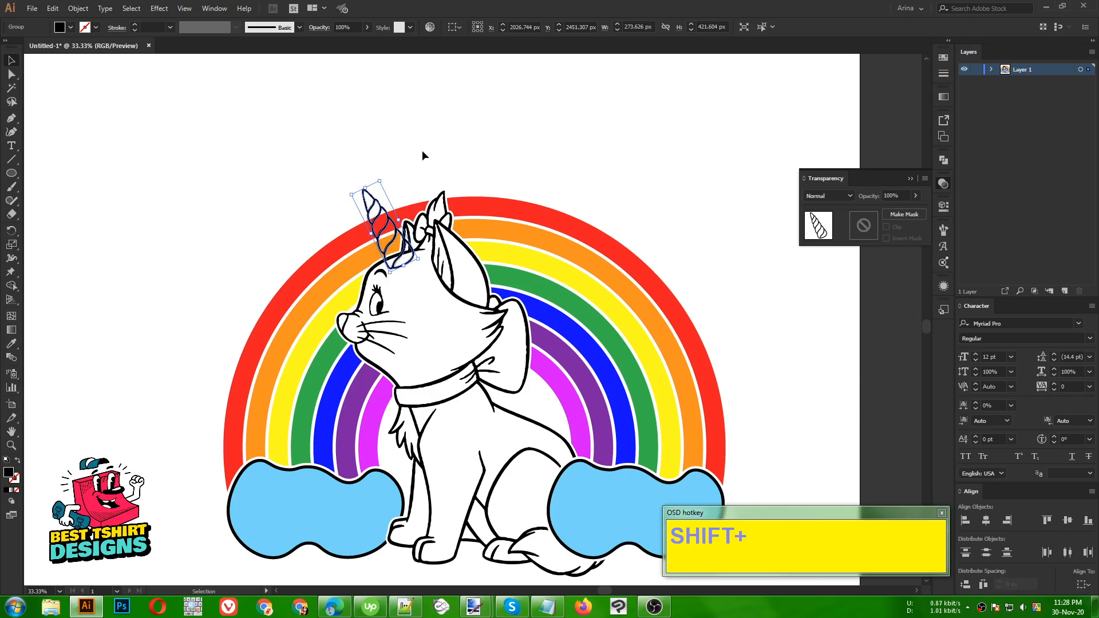
{"action": "scroll", "coordinate": [456, 153], "scroll_direction": "up", "scroll_amount": 1, "text": "alt"}
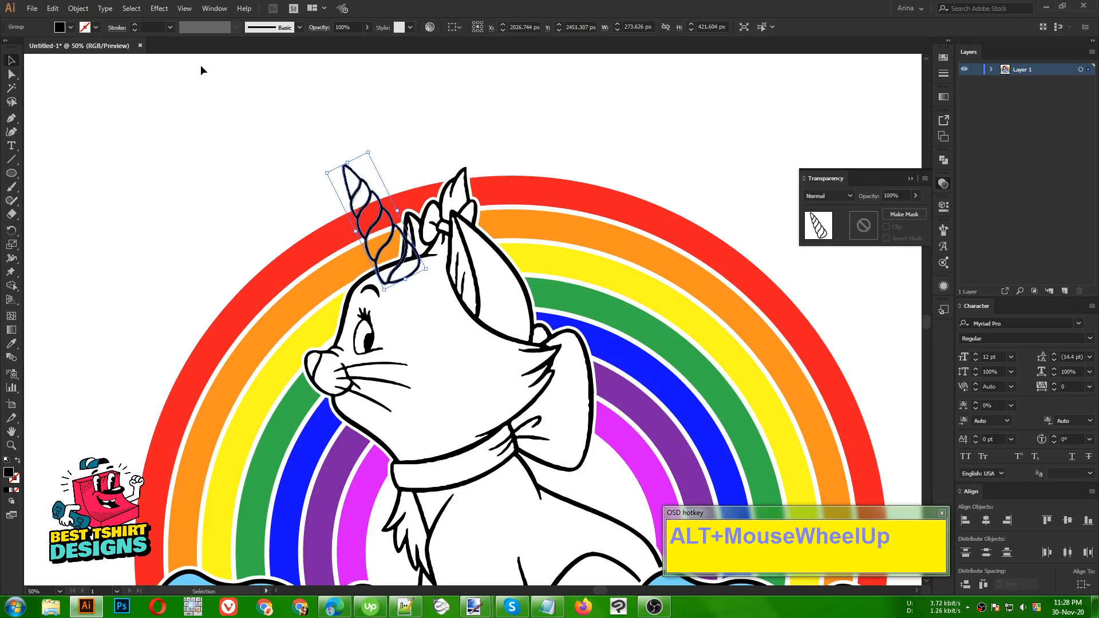
Offset the horn's outline by 10 px with Miter joins, and cut the resulting offset shape from the artwork.
{"action": "left_click", "coordinate": [77, 9]}
{"action": "mouse_move", "coordinate": [143, 271]}
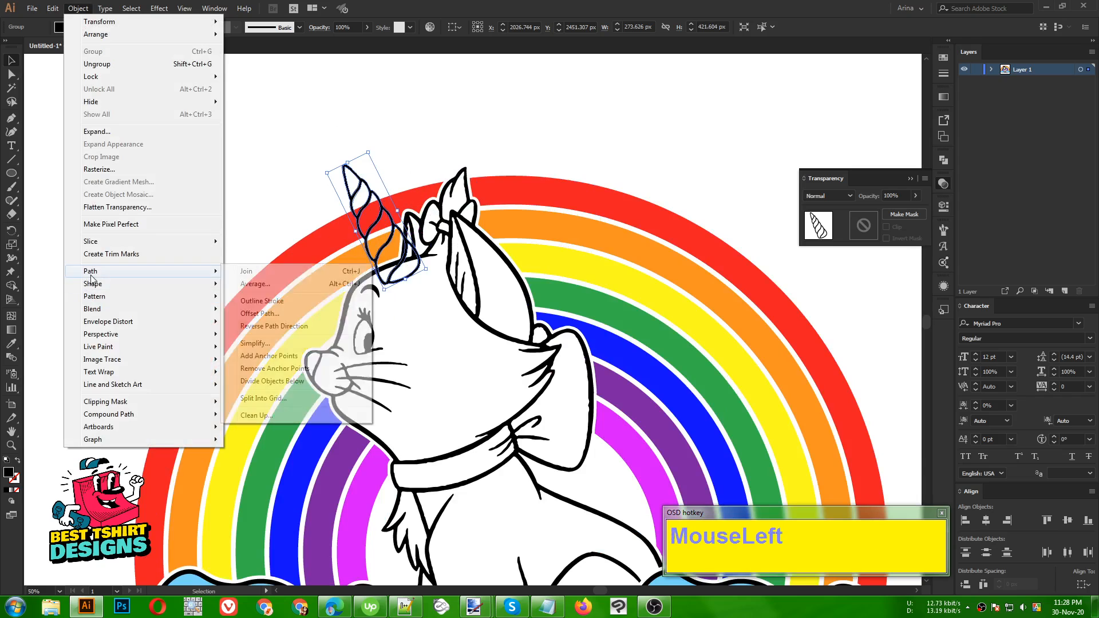
{"action": "left_click", "coordinate": [263, 314]}
{"action": "left_click", "coordinate": [614, 259]}
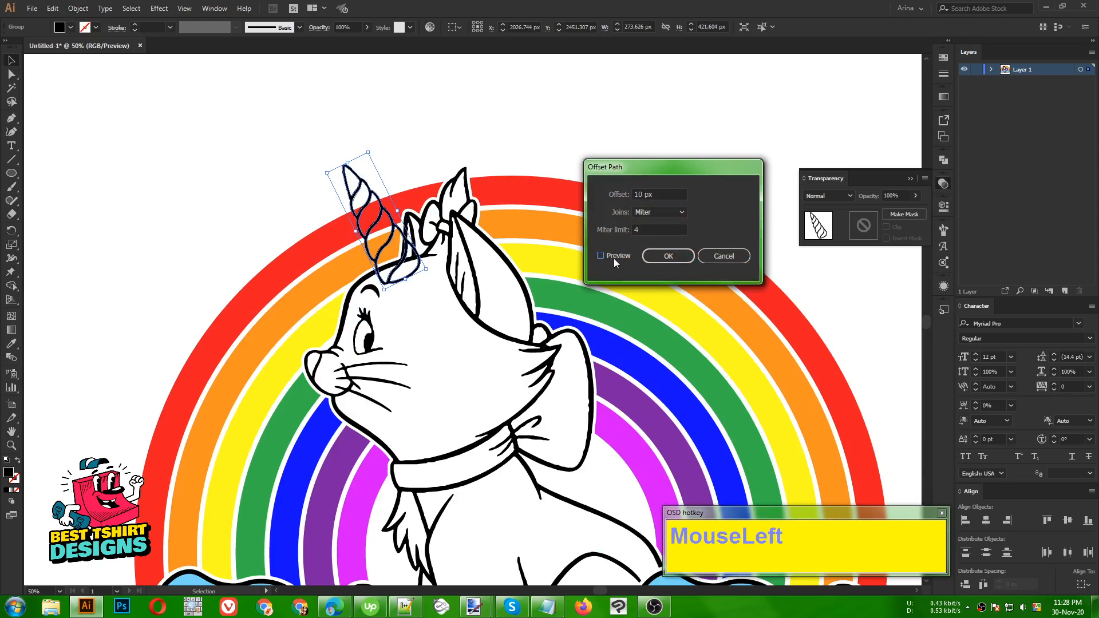
{"action": "scroll", "coordinate": [660, 194], "scroll_direction": "down", "scroll_amount": 4}
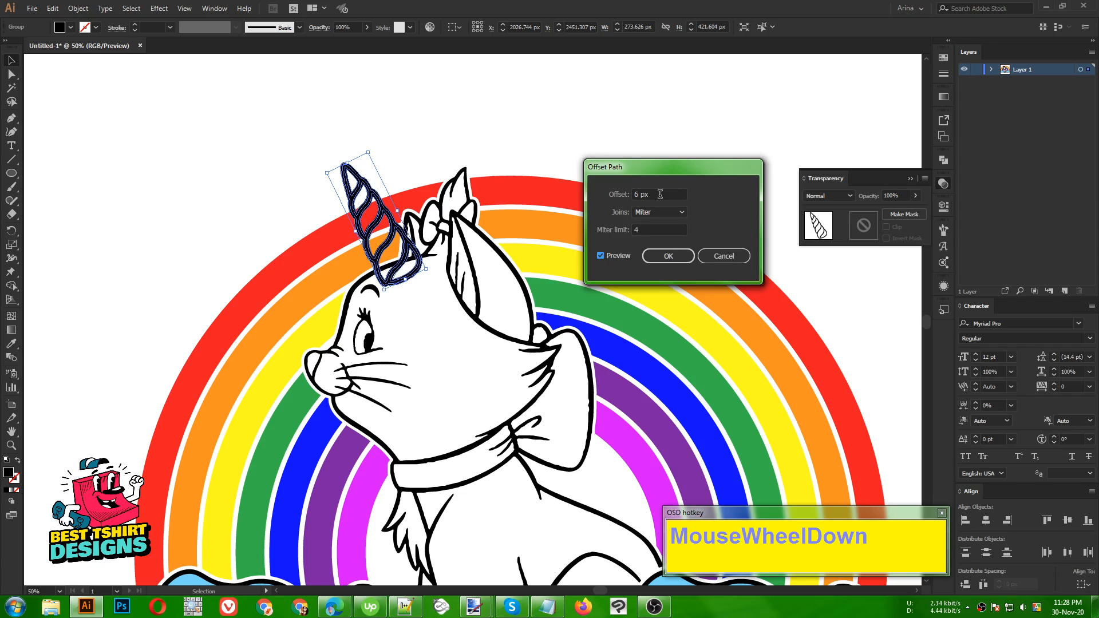
{"action": "scroll", "coordinate": [660, 194], "scroll_direction": "up", "scroll_amount": 1, "text": "shift"}
{"action": "left_click", "coordinate": [665, 256]}
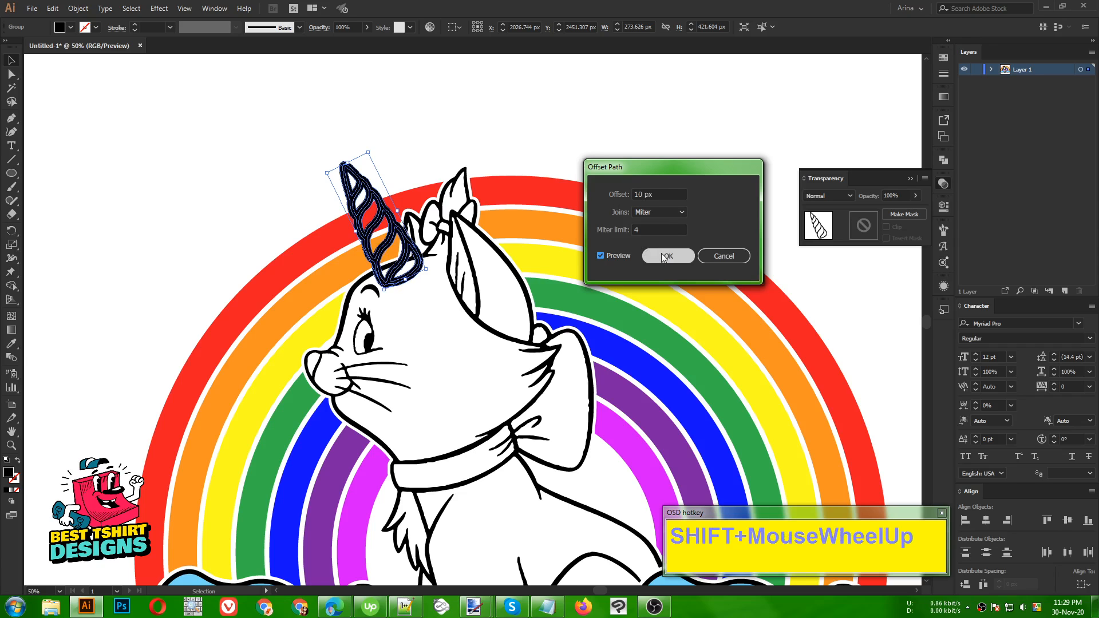
{"action": "key", "text": "ctrl+x"}
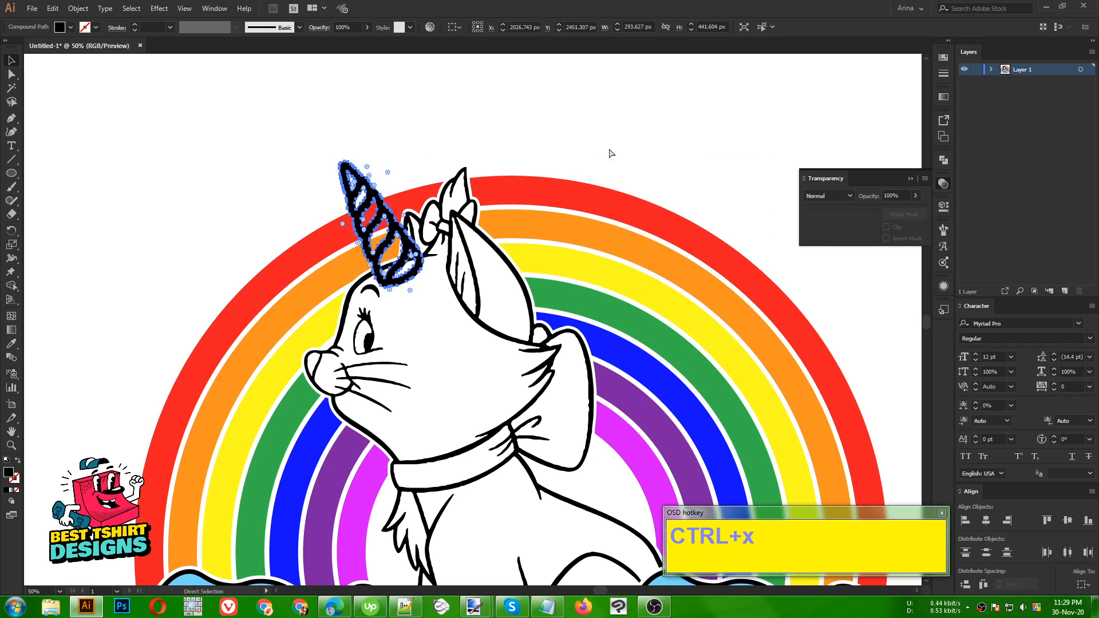
{"action": "left_click", "coordinate": [609, 149]}
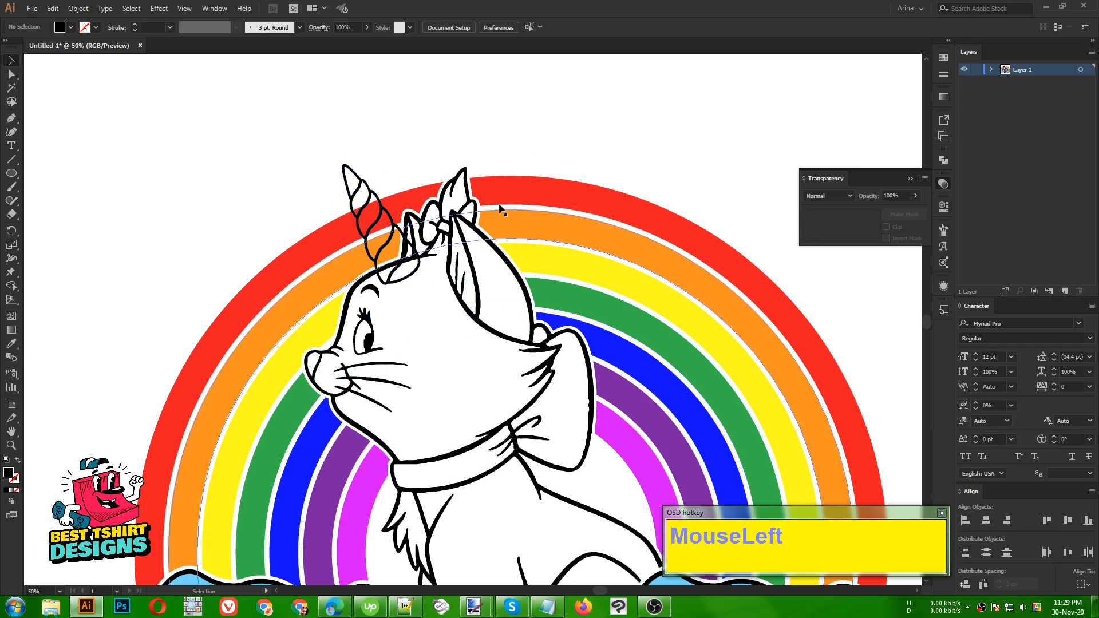
{"action": "scroll", "coordinate": [261, 139], "scroll_direction": "down", "scroll_amount": 1}
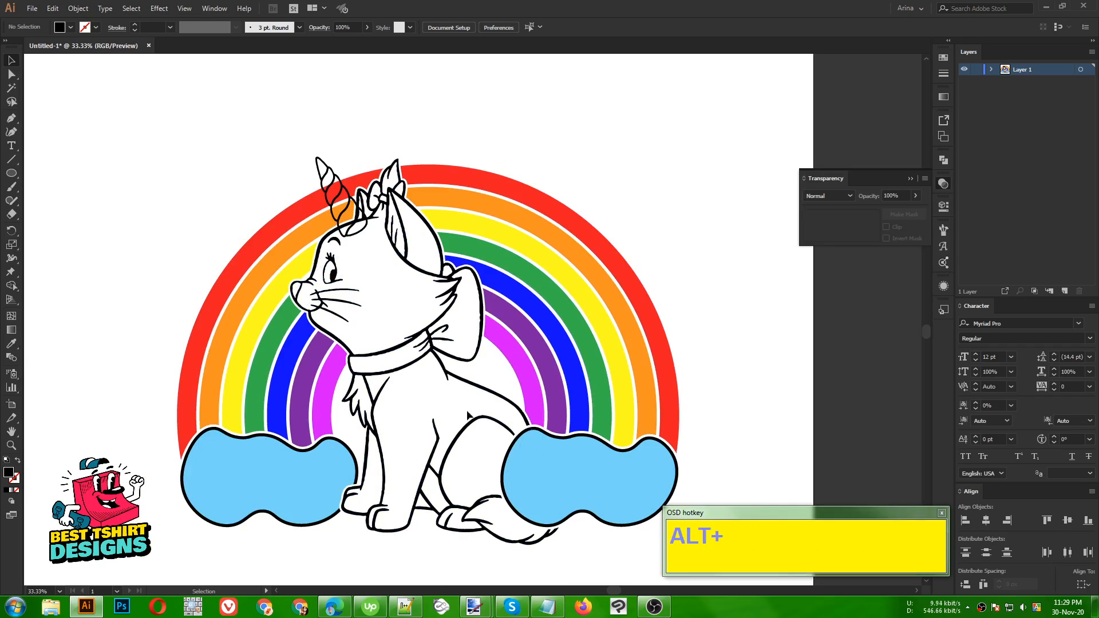
{"action": "left_click", "coordinate": [581, 167]}
{"action": "left_click", "coordinate": [336, 607]}
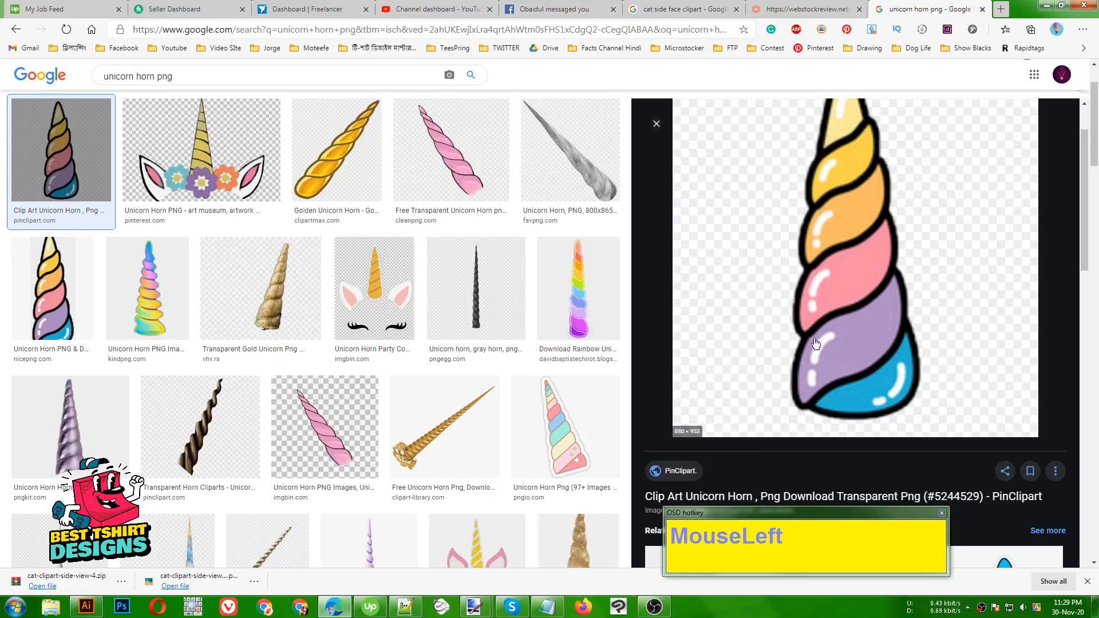
{"action": "left_click", "coordinate": [87, 607]}
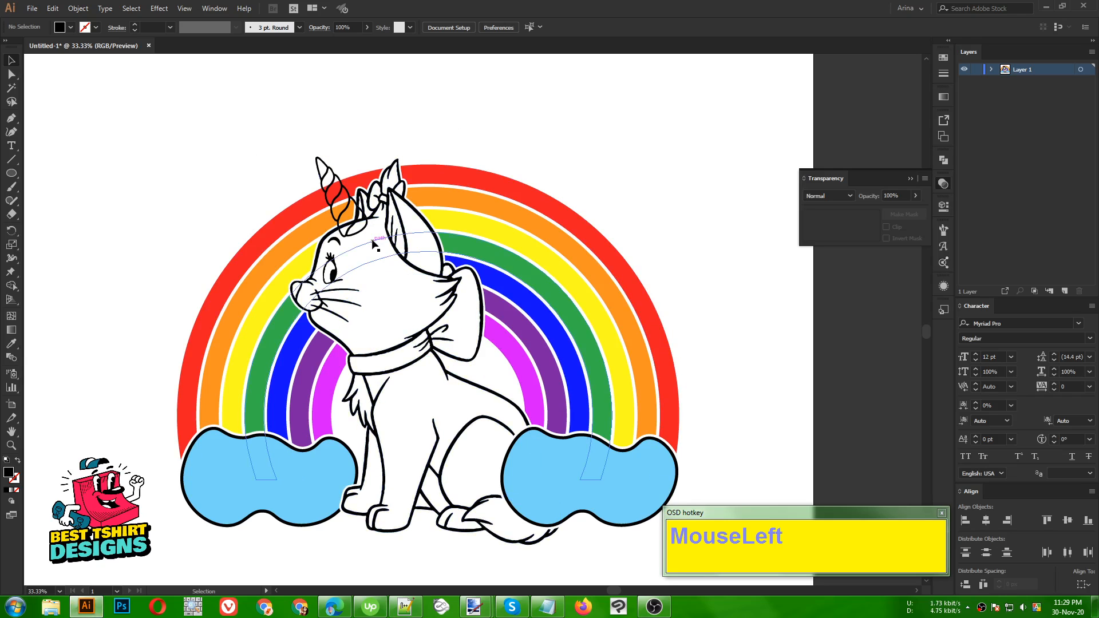
Open the rainbow's opacity mask for editing and paste the horn's cut offset shape in place inside it.
{"action": "scroll", "coordinate": [352, 203], "scroll_direction": "up", "scroll_amount": 1}
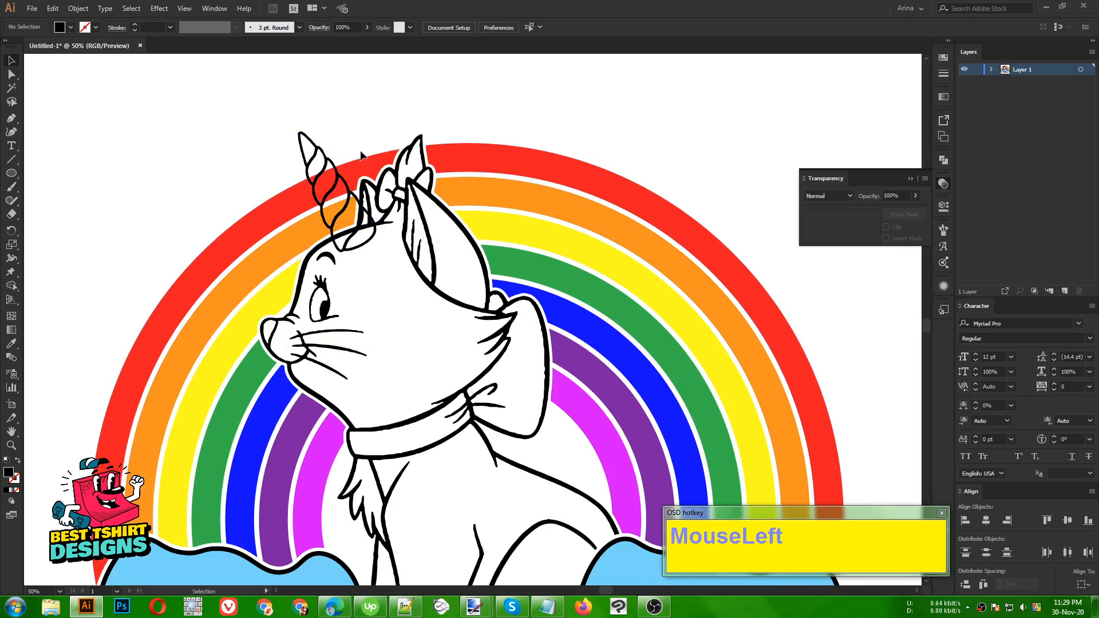
{"action": "left_click", "coordinate": [365, 168]}
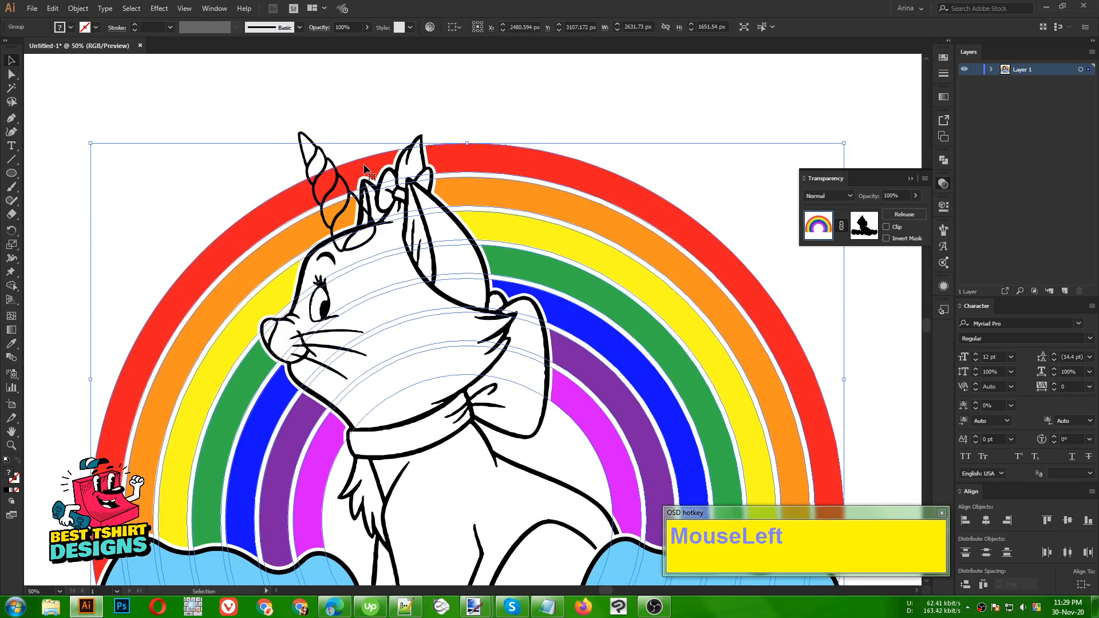
{"action": "left_click", "coordinate": [865, 227]}
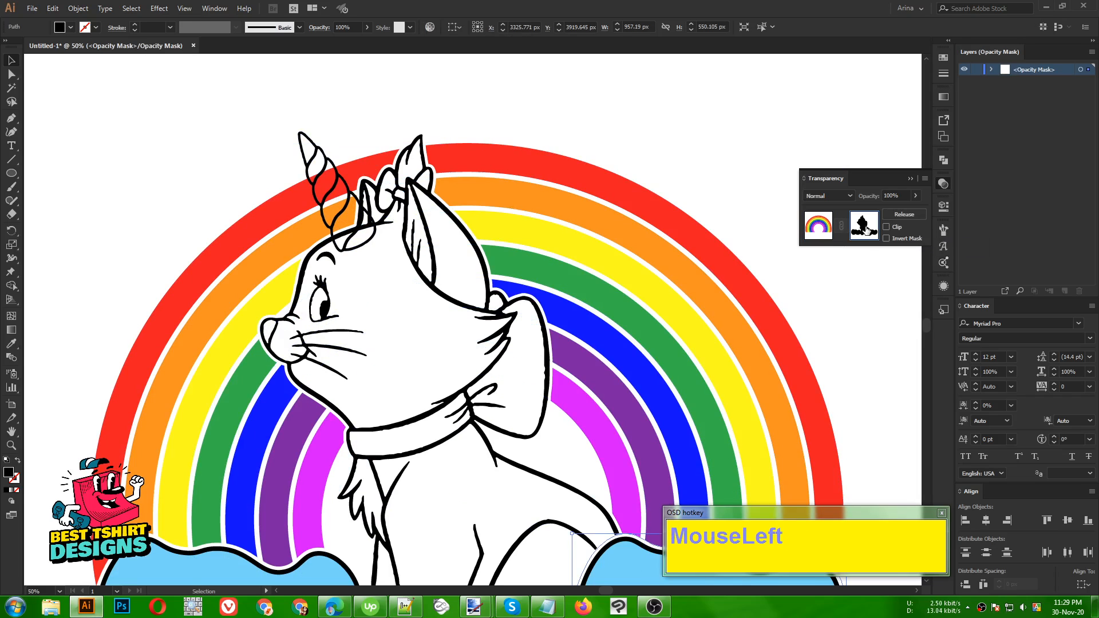
{"action": "key", "text": "ctrl"}
{"action": "key", "text": "ctrl+f"}
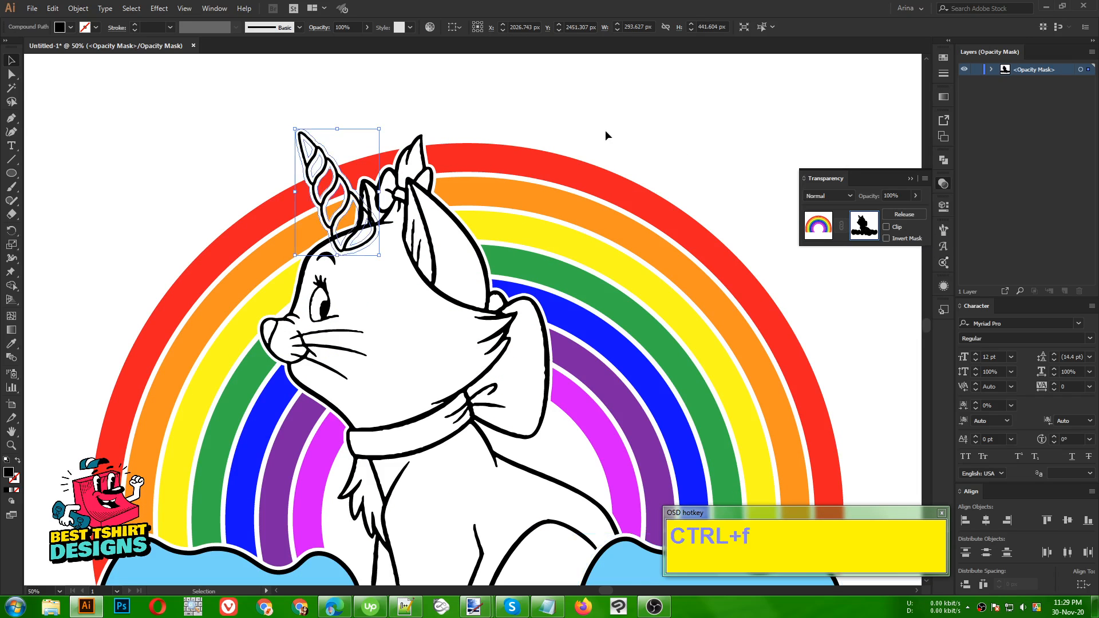
Unite the pasted horn shape into one solid silhouette, copy it and leave the rainbow's mask.
{"action": "left_click", "coordinate": [943, 160]}
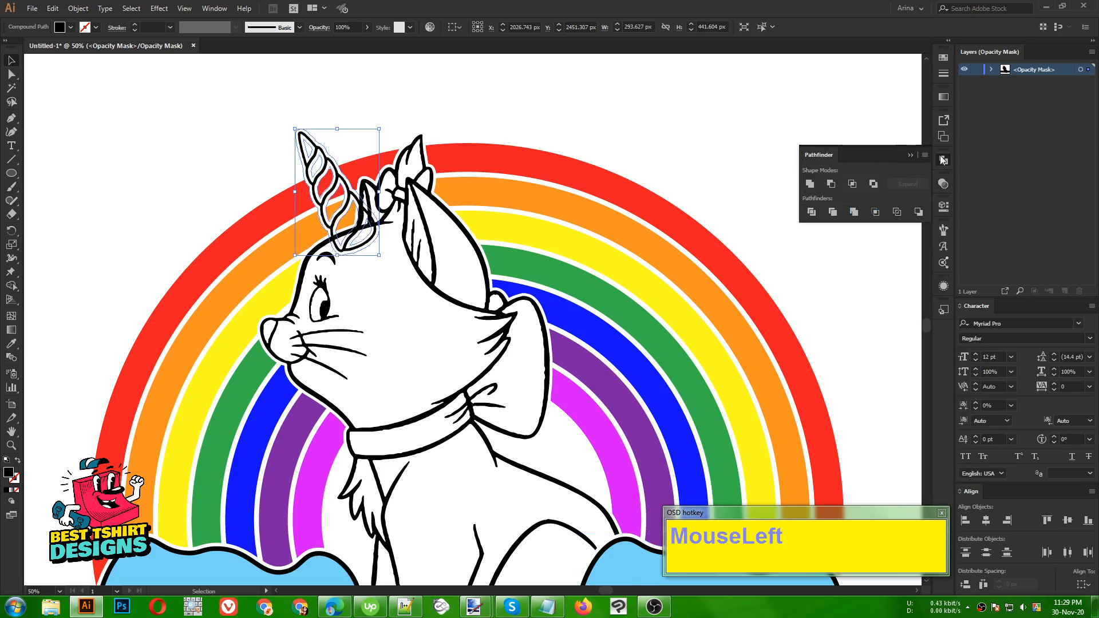
{"action": "left_click", "coordinate": [808, 189]}
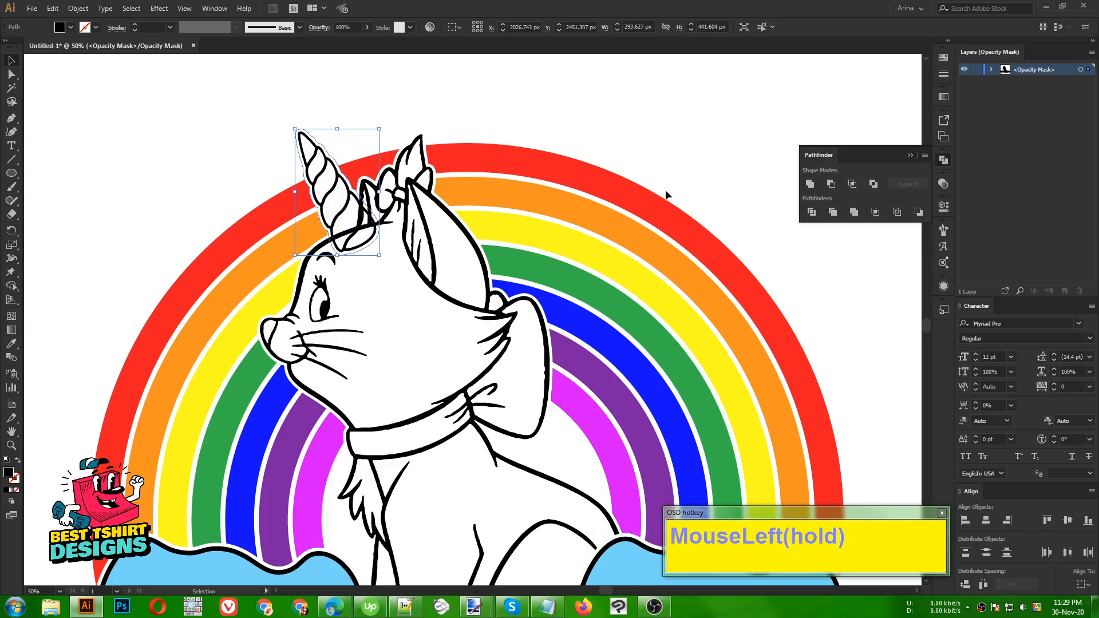
{"action": "left_click", "coordinate": [944, 183]}
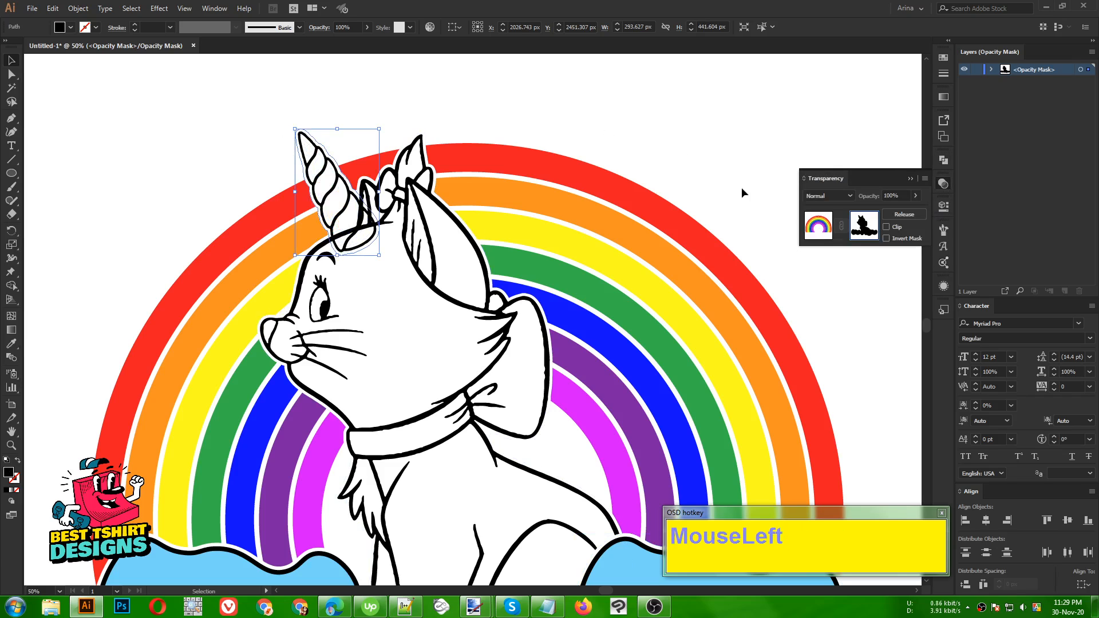
{"action": "key", "text": "ctrl"}
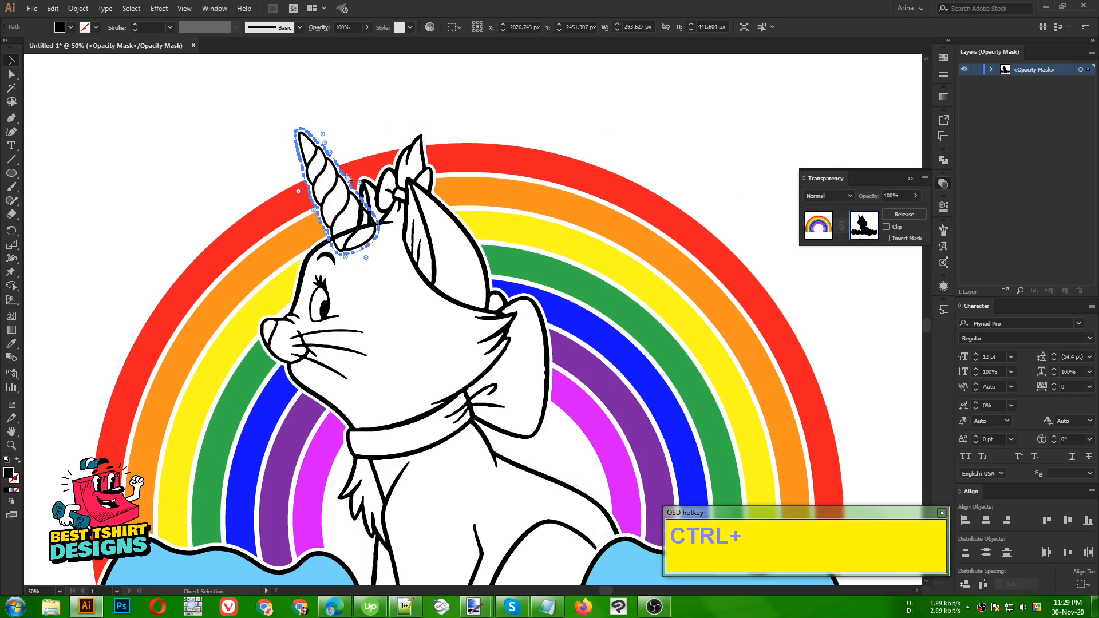
{"action": "left_click", "coordinate": [818, 226]}
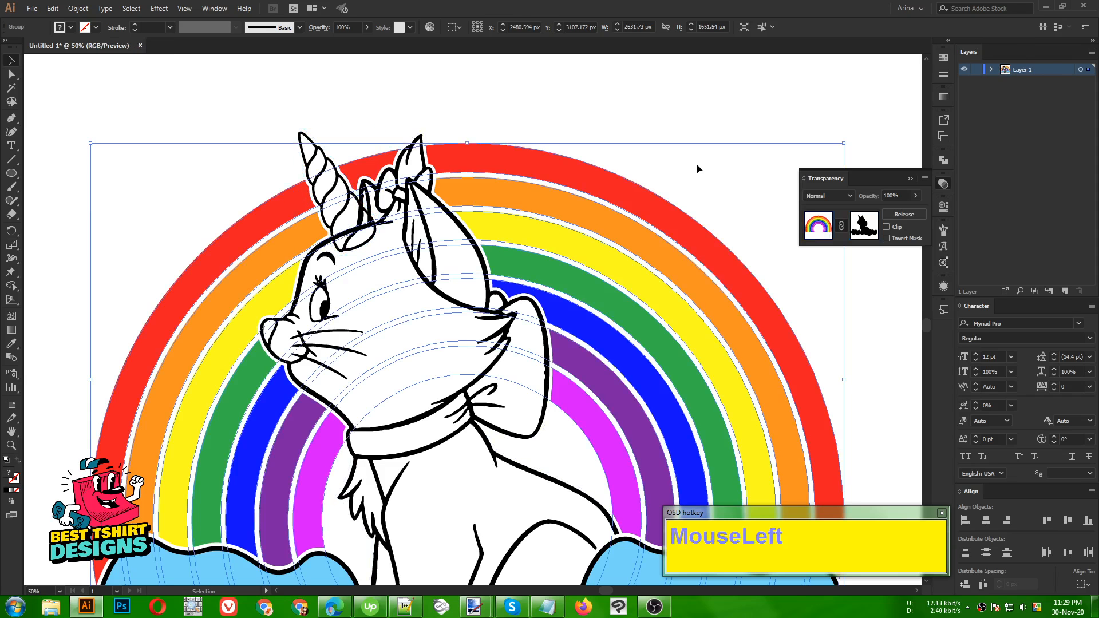
{"action": "left_click", "coordinate": [696, 162]}
Paste the solid horn silhouette in place into the cat's opacity mask and return to the normal artwork.
{"action": "scroll", "coordinate": [347, 255], "scroll_direction": "up", "scroll_amount": 1}
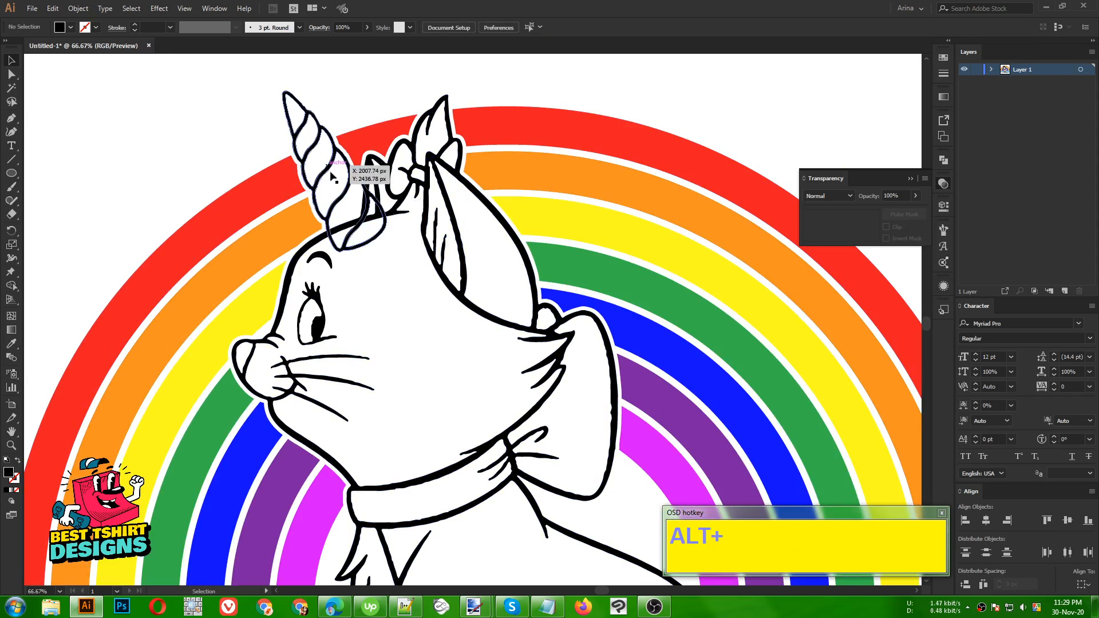
{"action": "left_click", "coordinate": [461, 274]}
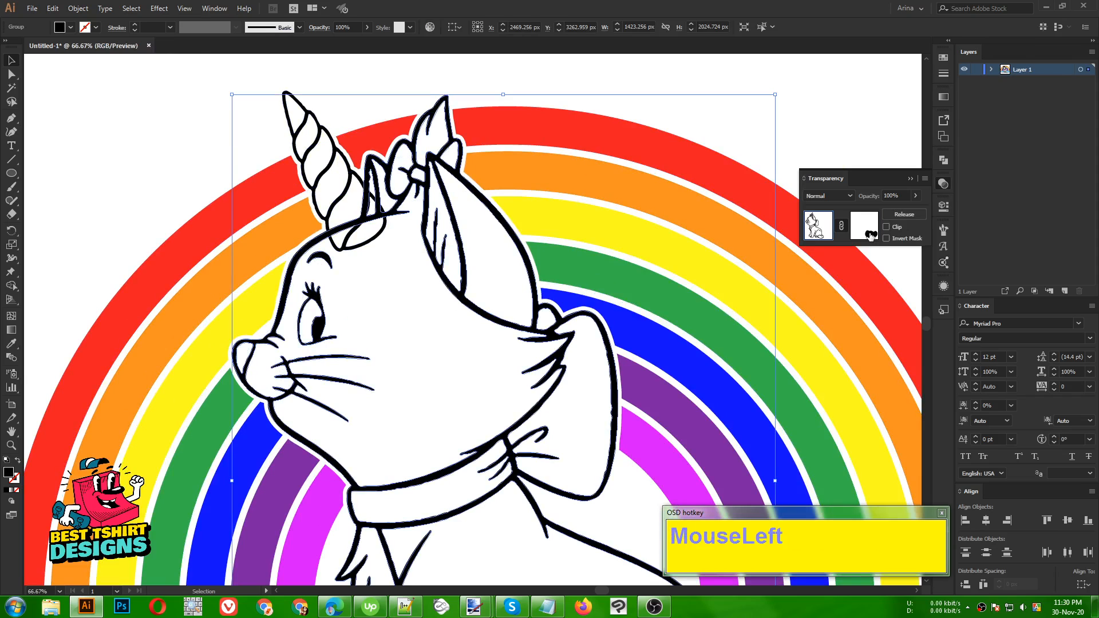
{"action": "left_click", "coordinate": [870, 234]}
{"action": "key", "text": "ctrl+f"}
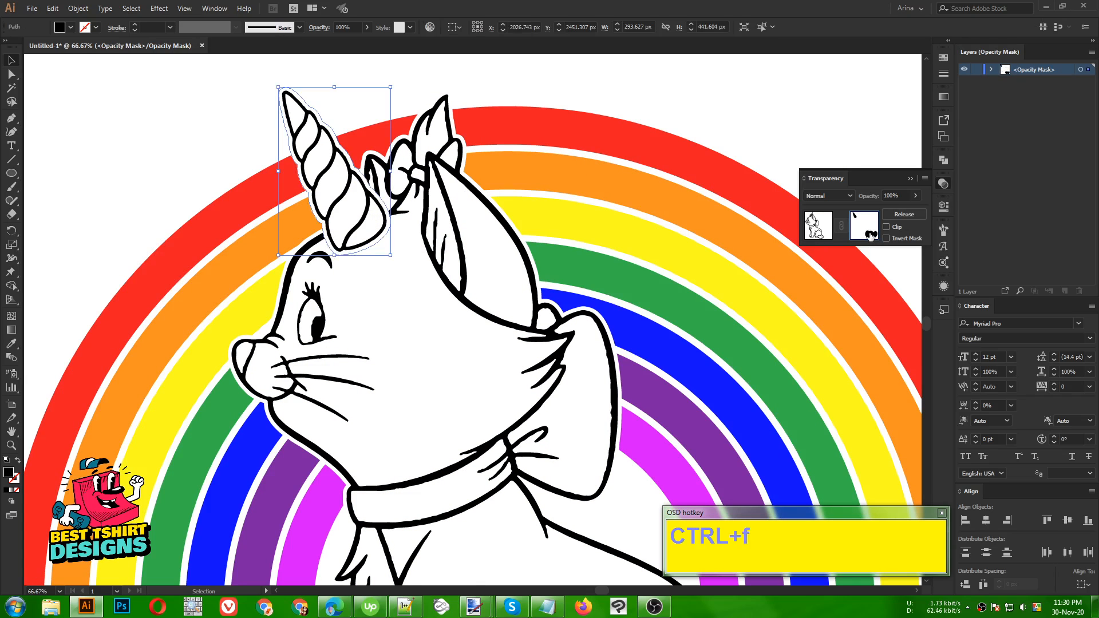
{"action": "left_click", "coordinate": [211, 124]}
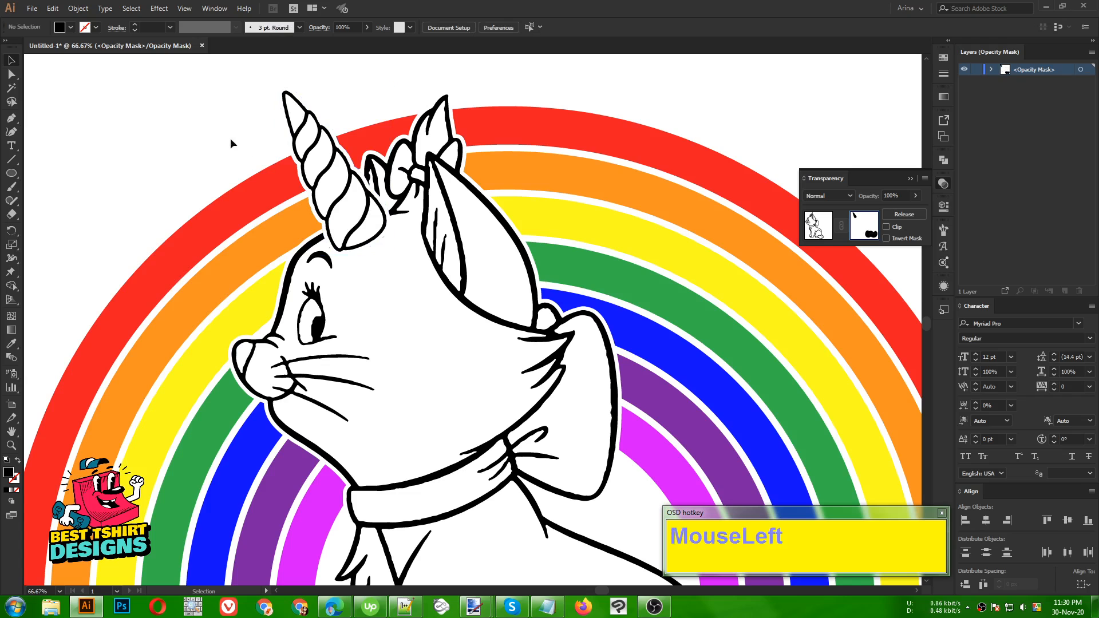
{"action": "scroll", "coordinate": [372, 226], "scroll_direction": "down", "scroll_amount": 1, "text": "alt"}
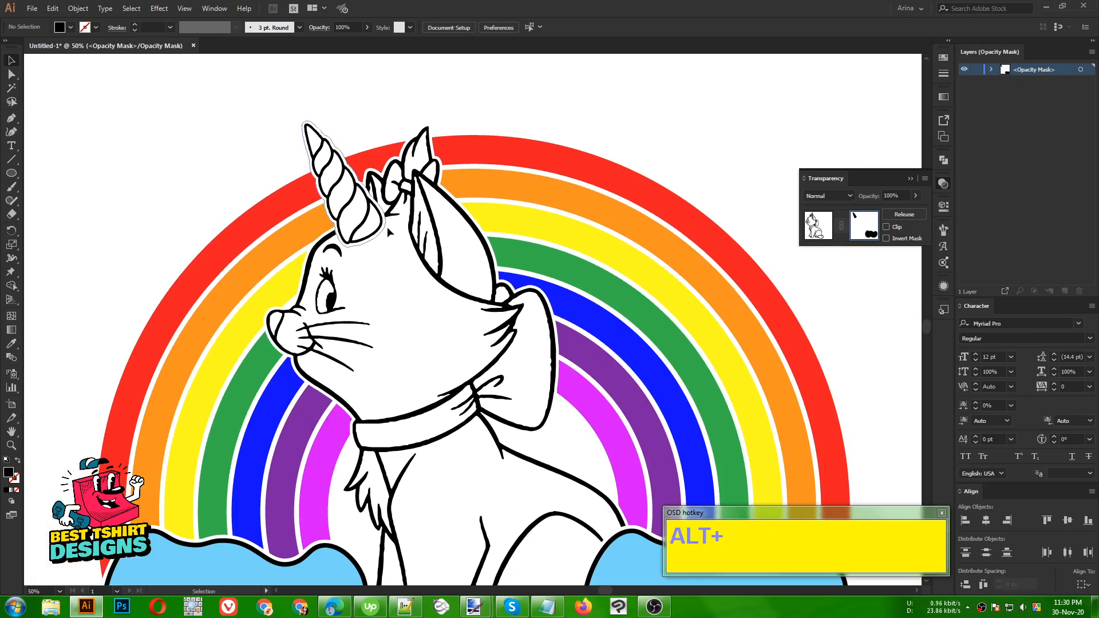
{"action": "left_click", "coordinate": [818, 225]}
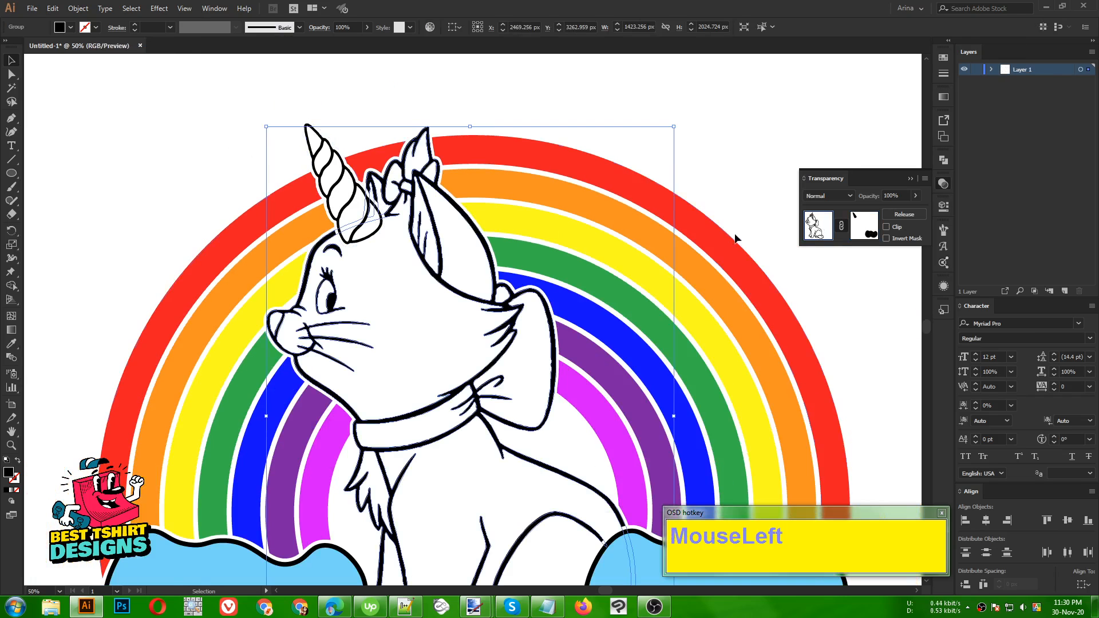
{"action": "scroll", "coordinate": [424, 212], "scroll_direction": "down", "scroll_amount": 1, "text": "alt"}
{"action": "left_click", "coordinate": [548, 121]}
{"action": "scroll", "coordinate": [246, 150], "scroll_direction": "down", "scroll_amount": 1, "text": "alt"}
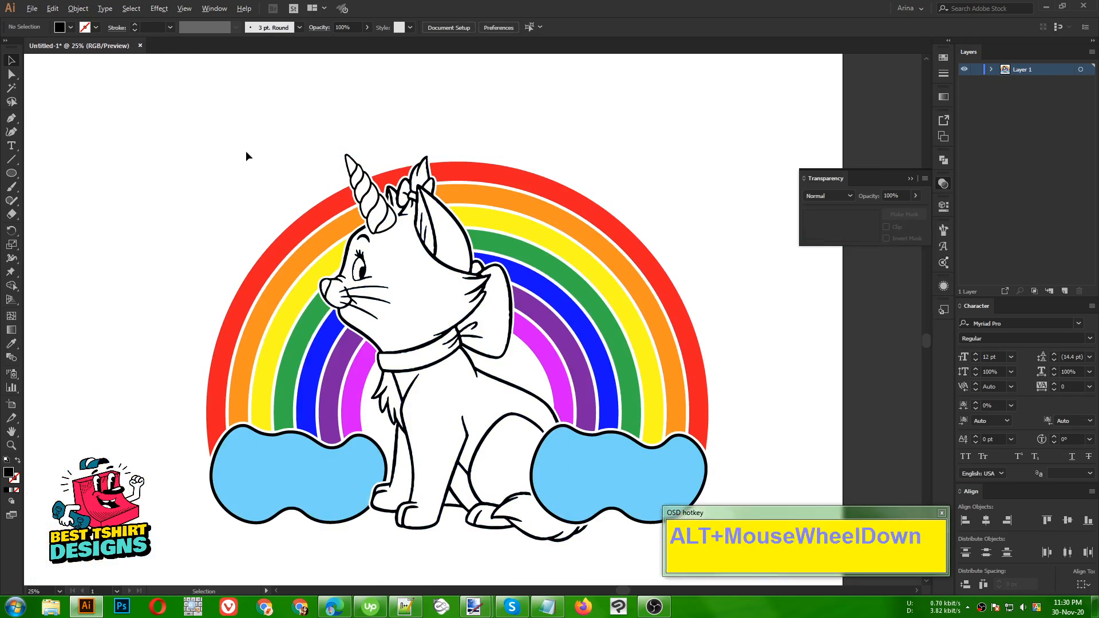
{"action": "left_click", "coordinate": [399, 122]}
{"action": "left_click", "coordinate": [524, 145]}
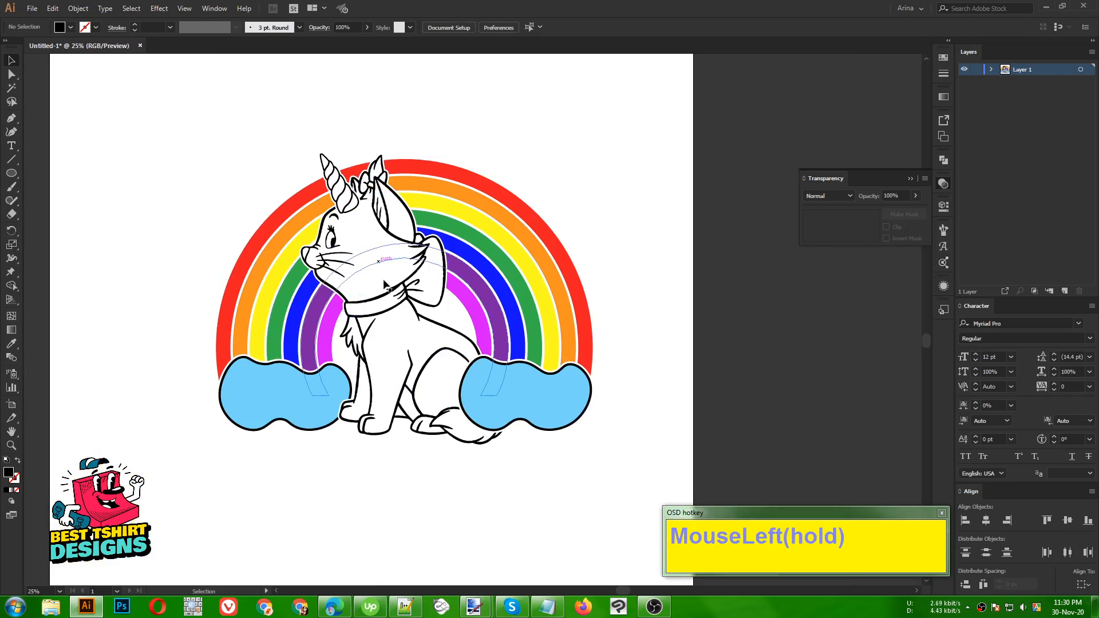
{"action": "left_click", "coordinate": [605, 230]}
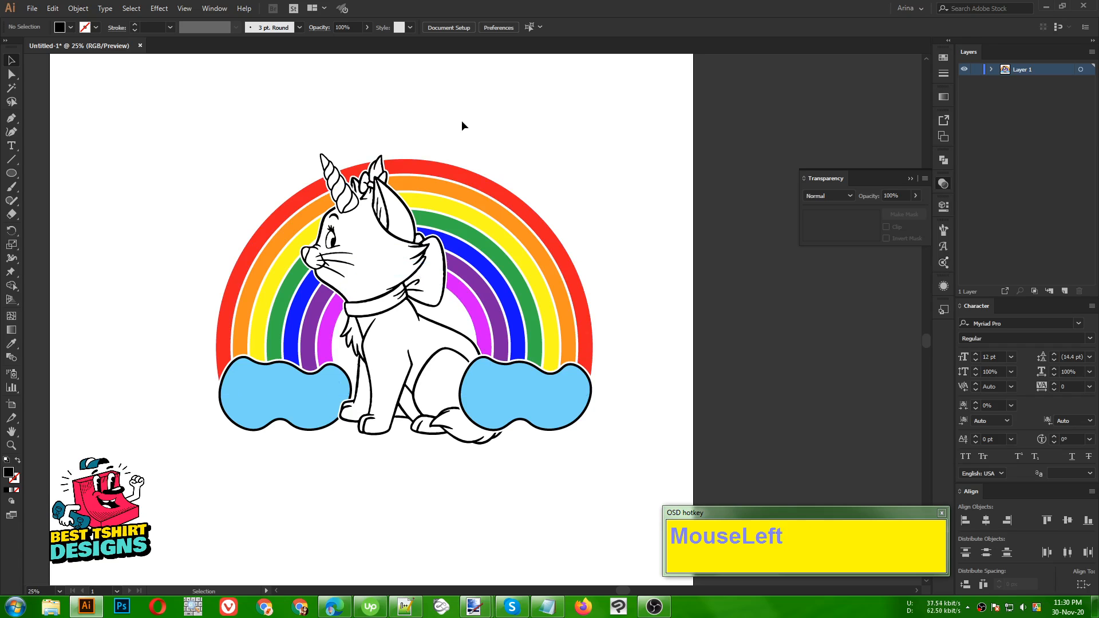
{"action": "scroll", "coordinate": [342, 213], "scroll_direction": "up", "scroll_amount": 1, "text": "alt"}
{"action": "left_click", "coordinate": [550, 152]}
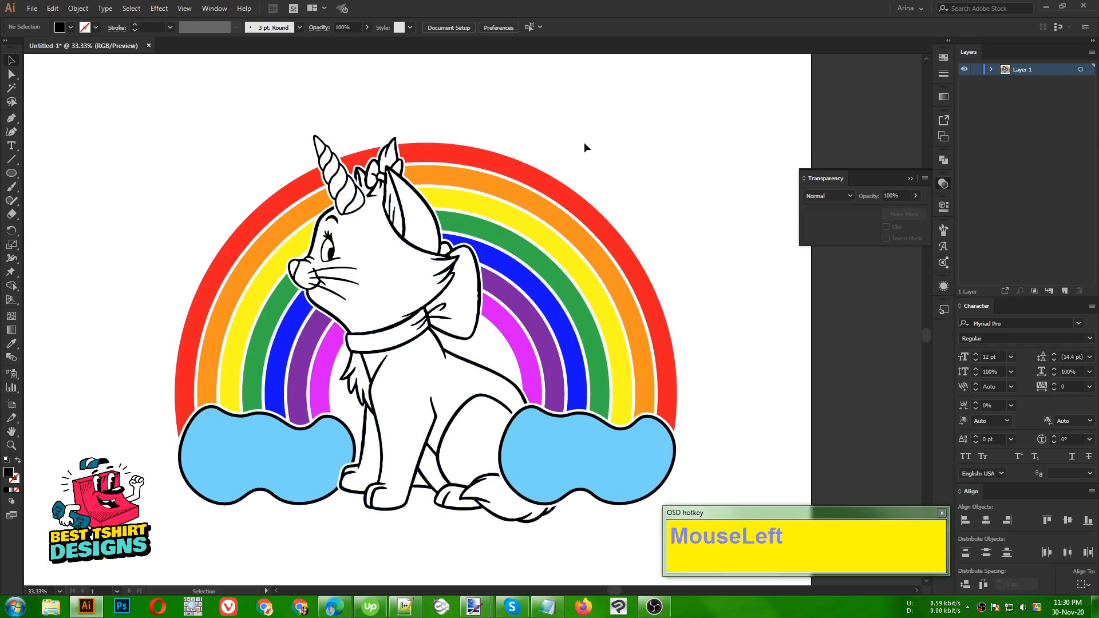
Try pasting the horn silhouette directly into the artwork and undo the paste.
{"action": "key", "text": "ctrl"}
{"action": "key", "text": "ctrl+v"}
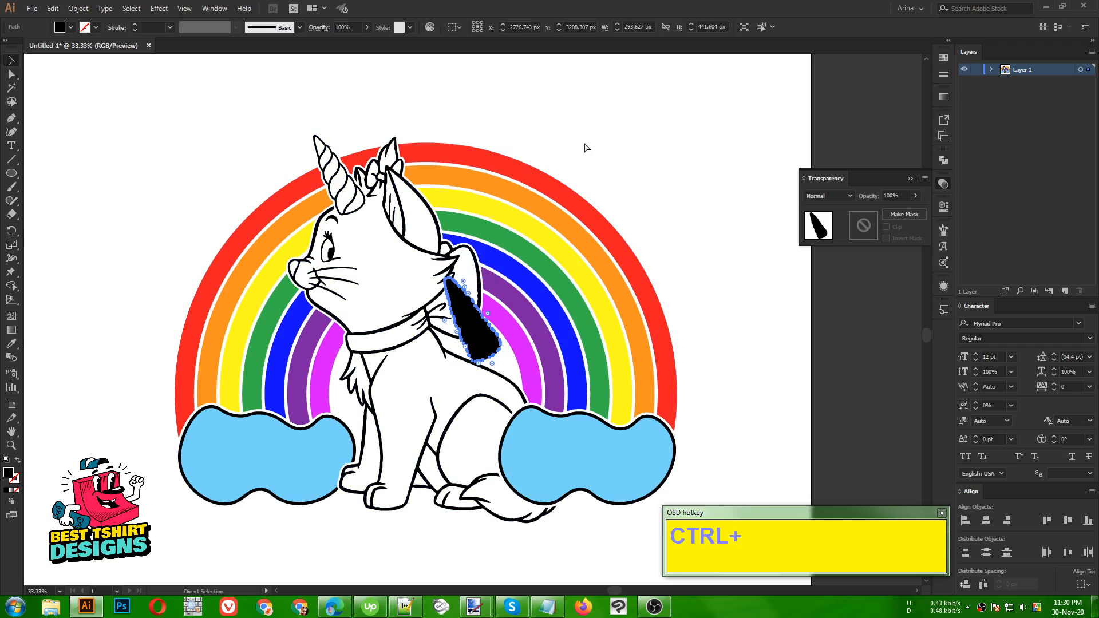
{"action": "key", "text": "ctrl+z"}
Switch to the browser's unicorn horn results, preview the matching related clip art and copy its image.
{"action": "left_click", "coordinate": [341, 603]}
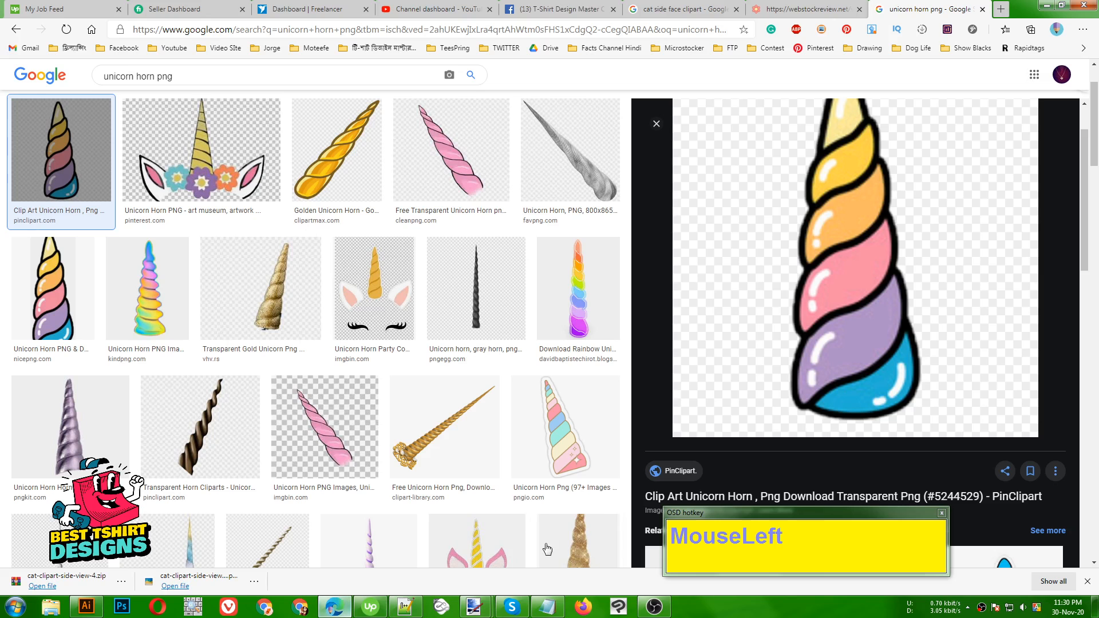
{"action": "scroll", "coordinate": [860, 300], "scroll_direction": "down", "scroll_amount": 5}
{"action": "left_click", "coordinate": [733, 413]}
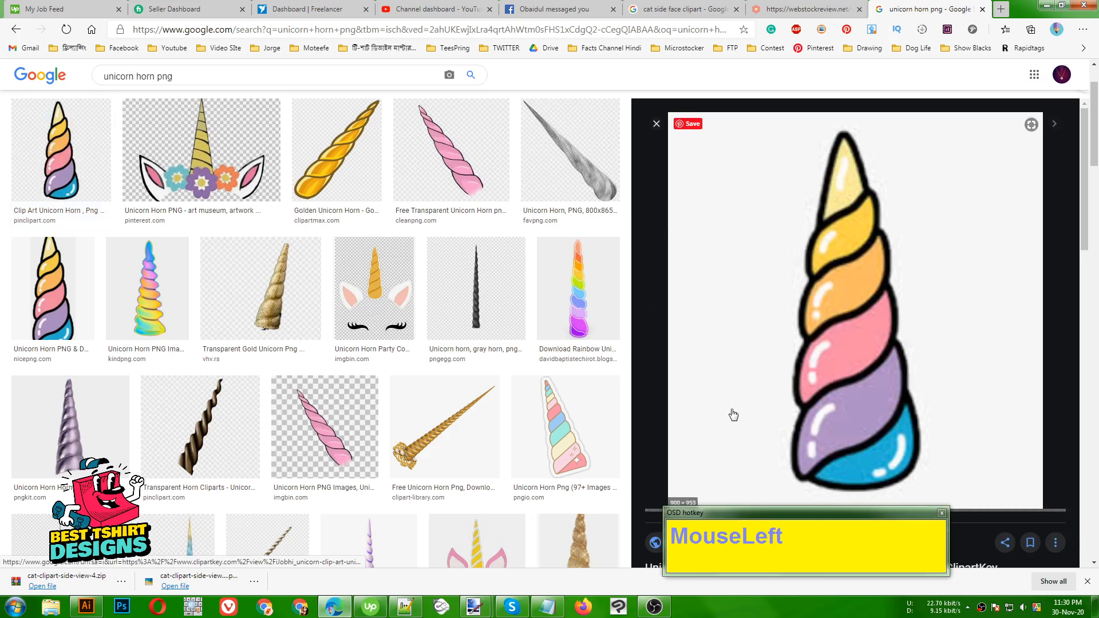
{"action": "scroll", "coordinate": [827, 309], "scroll_direction": "down", "scroll_amount": 4}
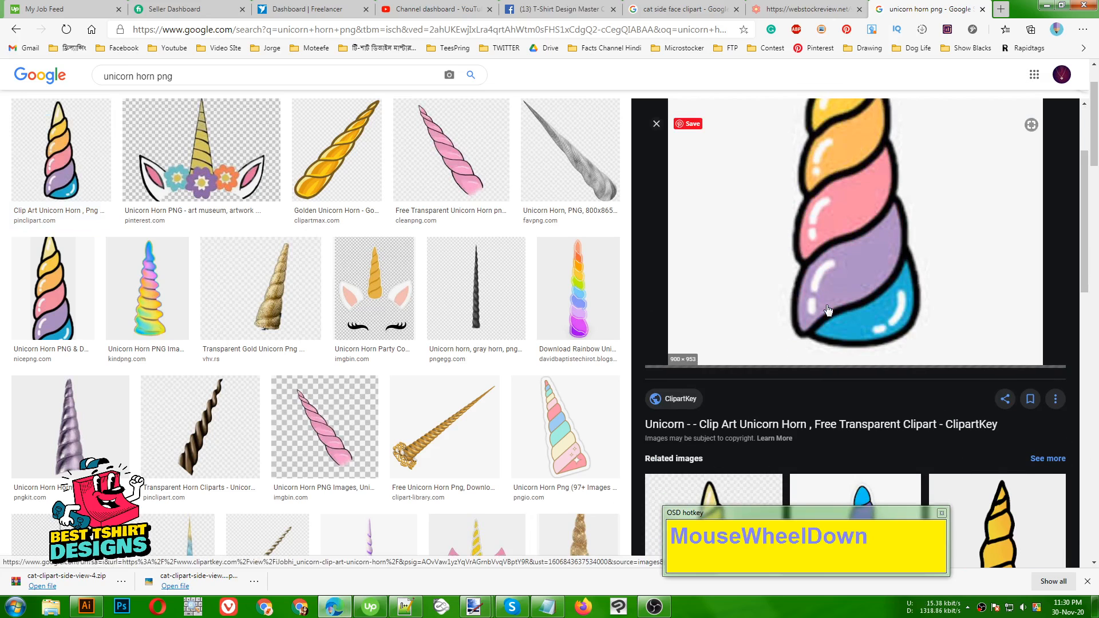
{"action": "scroll", "coordinate": [828, 309], "scroll_direction": "up", "scroll_amount": 4}
{"action": "right_click", "coordinate": [839, 247]}
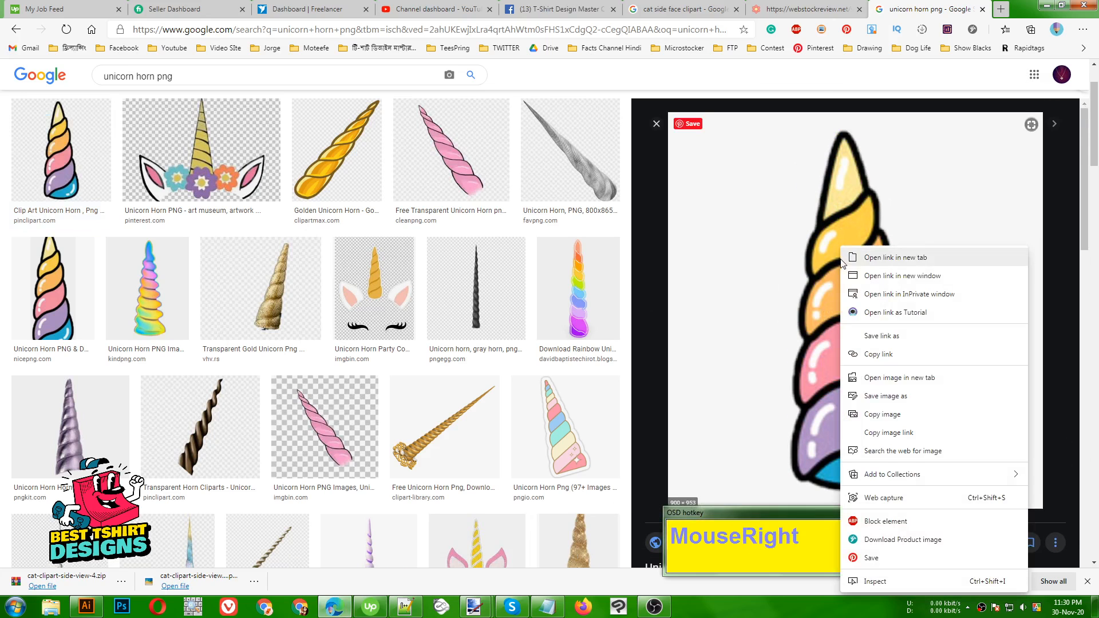
{"action": "left_click", "coordinate": [874, 422]}
Switch back to Illustrator, paste the coloured horn image and place it beside the rainbow's upper right side.
{"action": "left_click", "coordinate": [85, 606]}
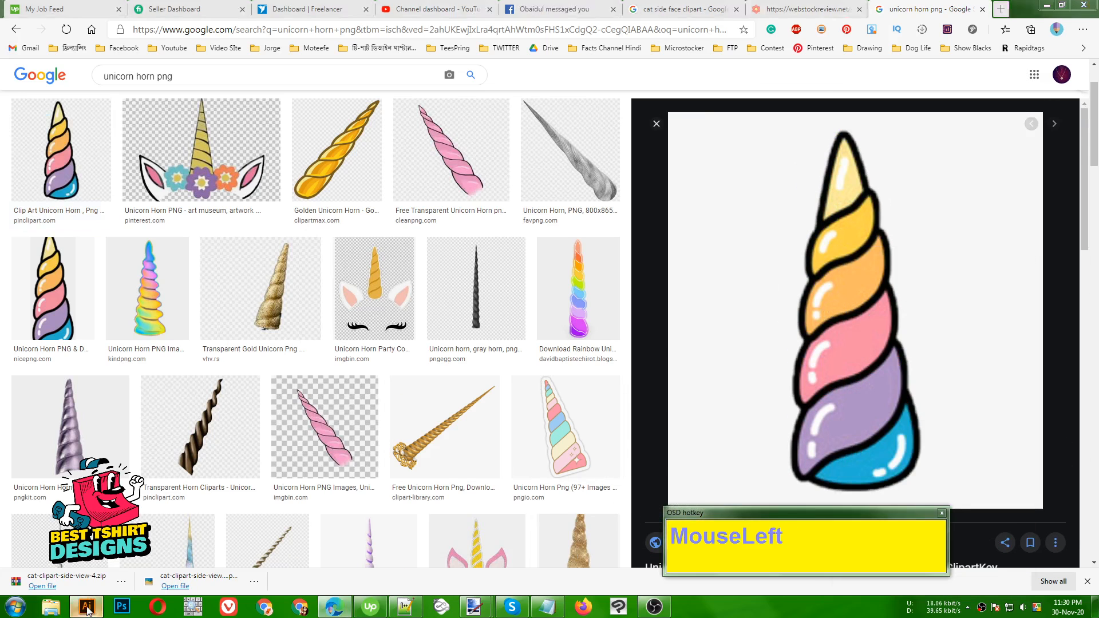
{"action": "key", "text": "ctrl+v"}
{"action": "scroll", "coordinate": [563, 310], "scroll_direction": "down", "scroll_amount": 1}
{"action": "left_click_drag", "start_coordinate": [555, 309], "coordinate": [720, 176]}
{"action": "scroll", "coordinate": [649, 294], "scroll_direction": "up", "scroll_amount": 1}
{"action": "left_click", "coordinate": [691, 290]}
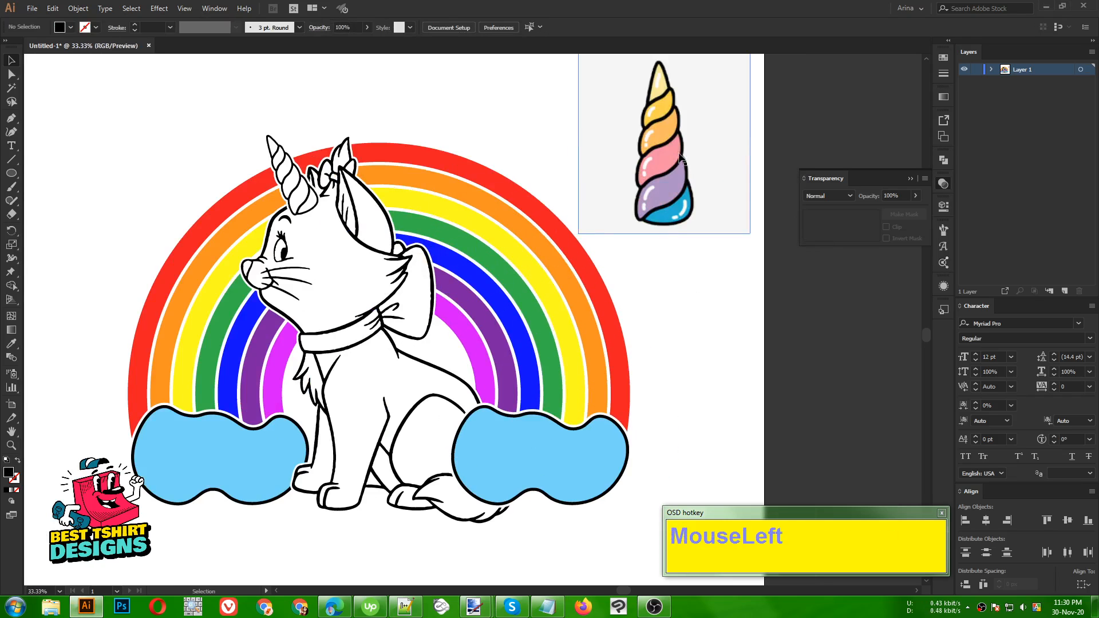
Cut the pasted horn reference image from the artwork.
{"action": "left_click", "coordinate": [403, 356]}
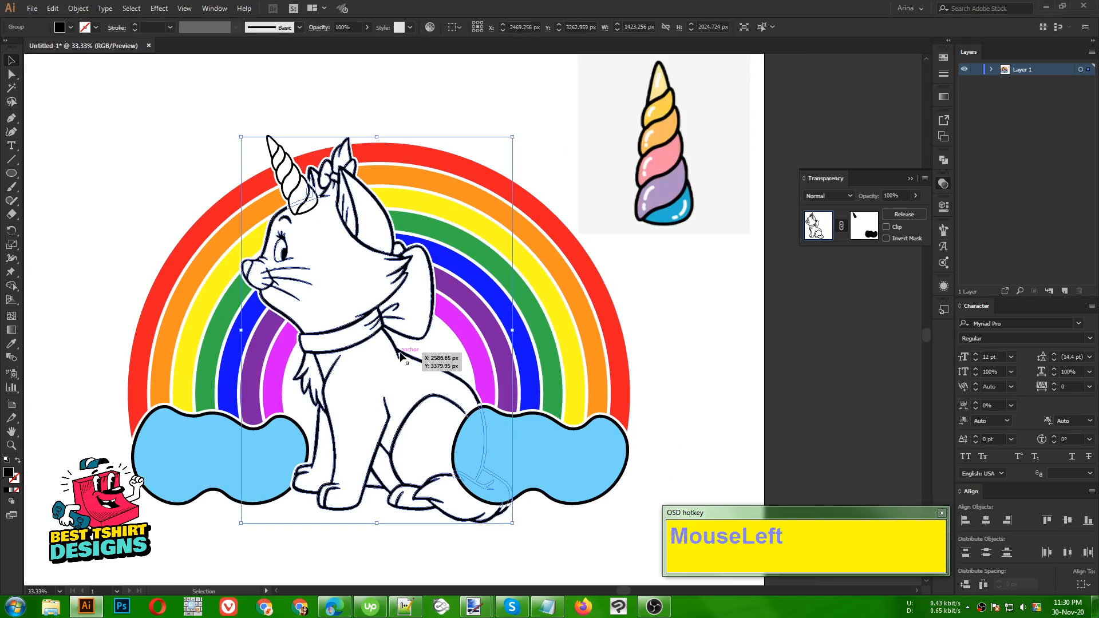
{"action": "left_click", "coordinate": [687, 229]}
{"action": "key", "text": "ctrl+x"}
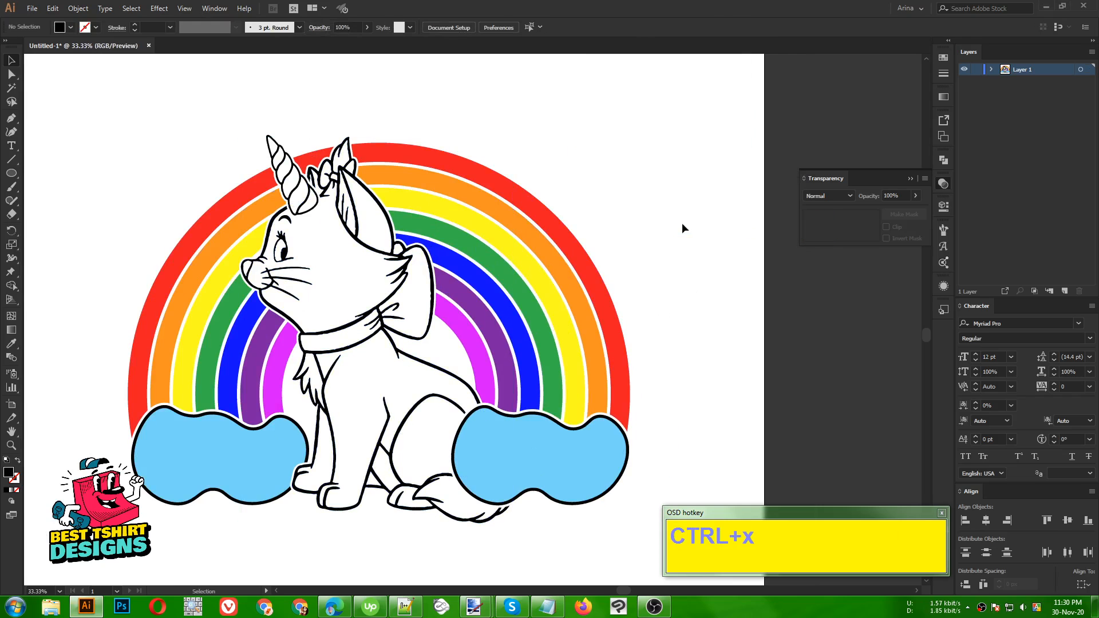
{"action": "left_click", "coordinate": [413, 343]}
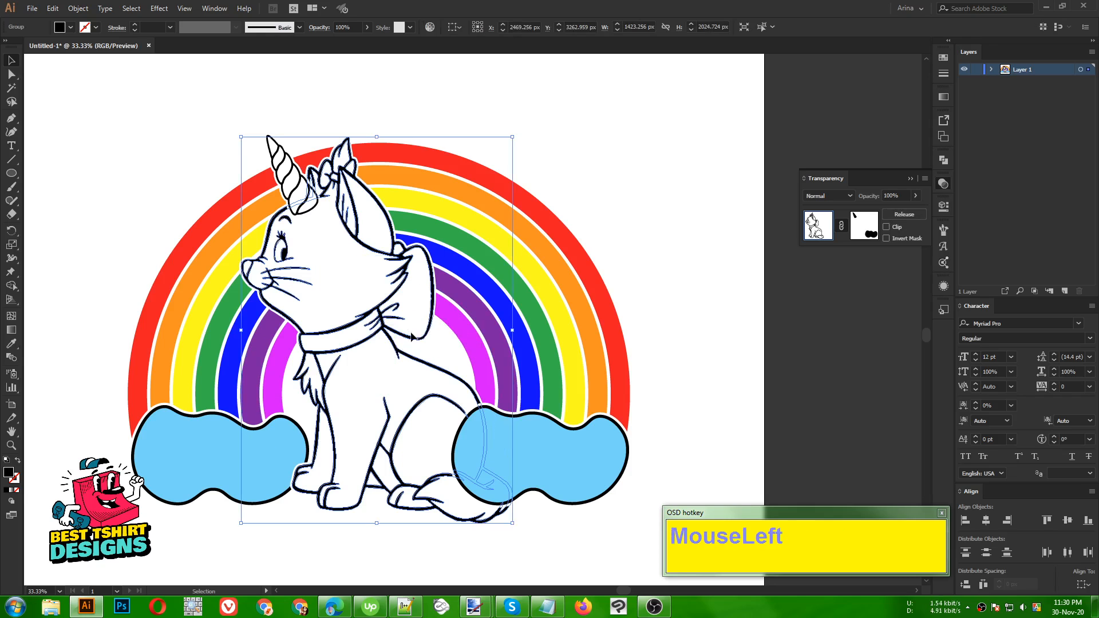
{"action": "double_click", "coordinate": [414, 339]}
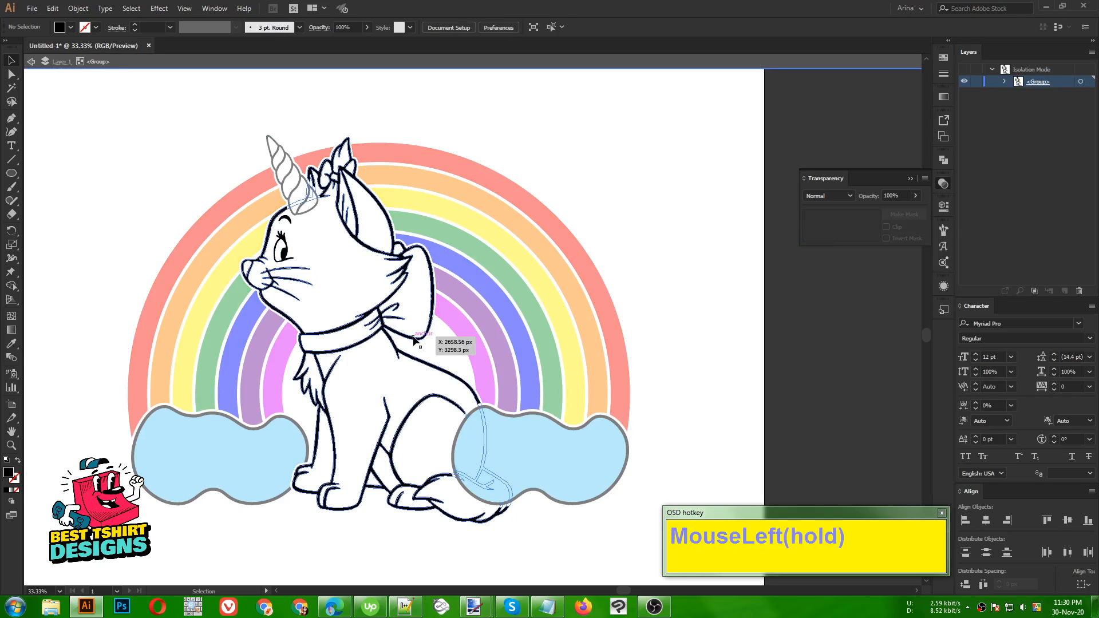
{"action": "double_click", "coordinate": [414, 338]}
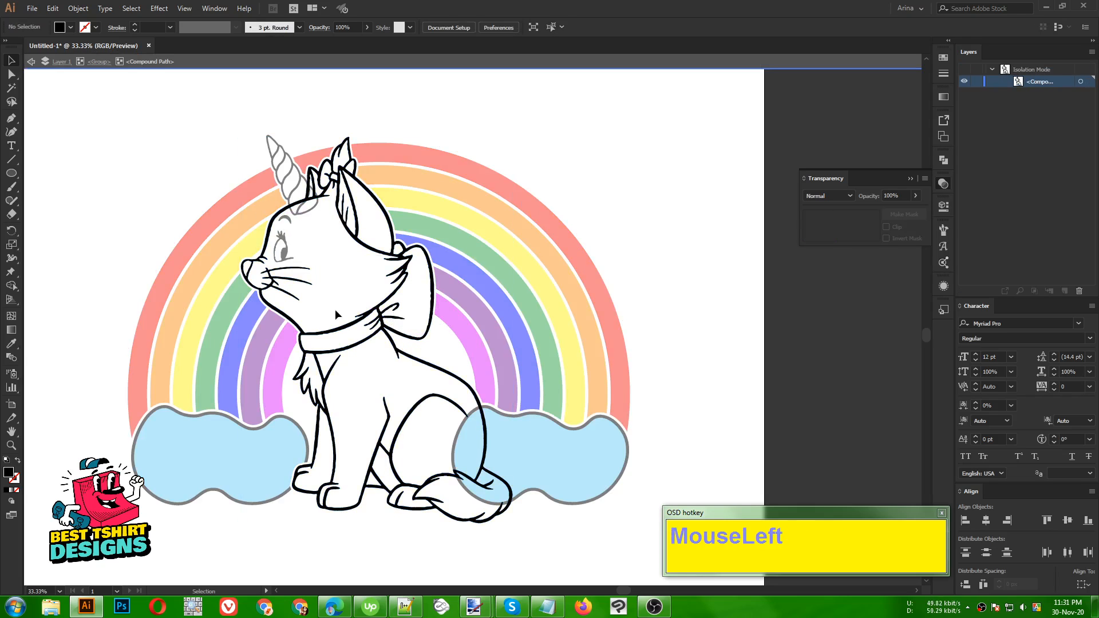
{"action": "double_click", "coordinate": [617, 205]}
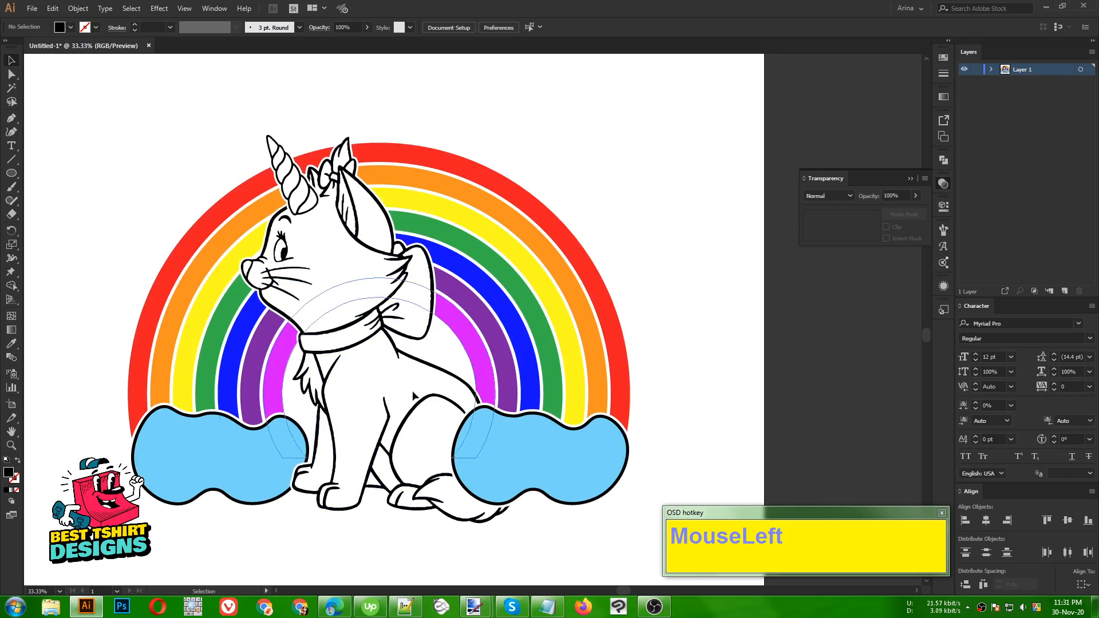
Isolate the cat's line-art group, paste the coloured horn reference image and place it beside the rainbow's upper right side.
{"action": "double_click", "coordinate": [286, 260]}
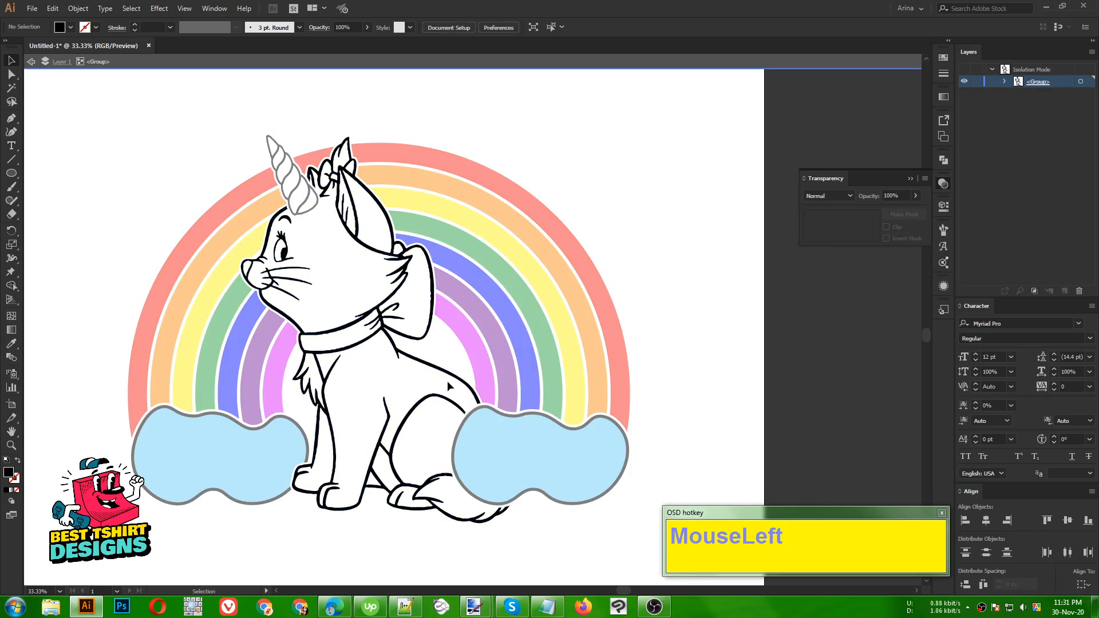
{"action": "left_click", "coordinate": [467, 384]}
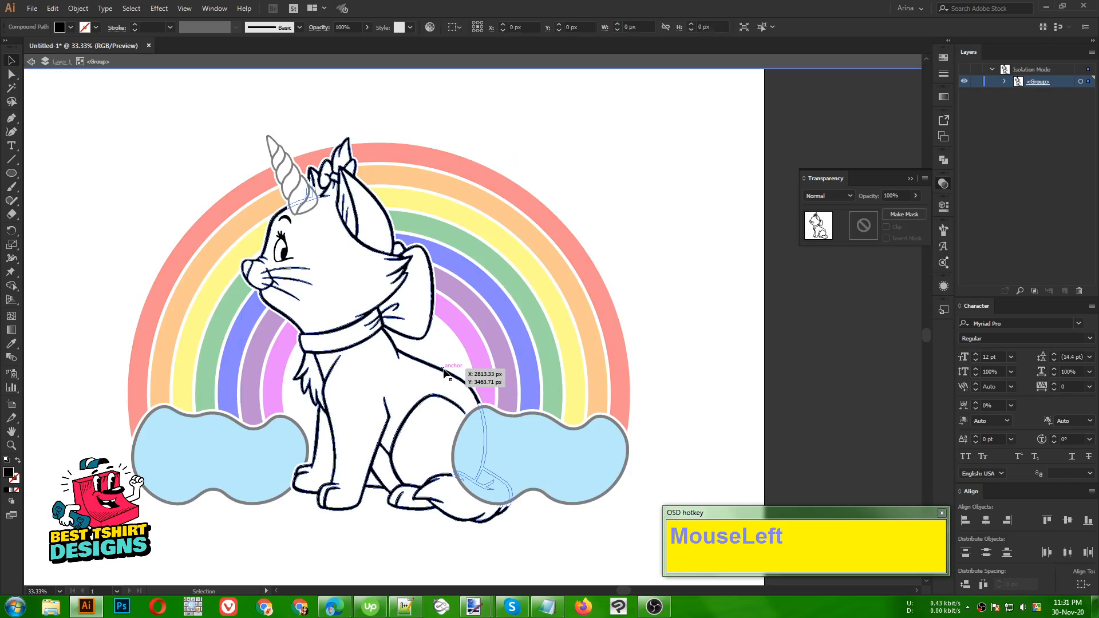
{"action": "left_click", "coordinate": [659, 231]}
{"action": "key", "text": "ctrl+v"}
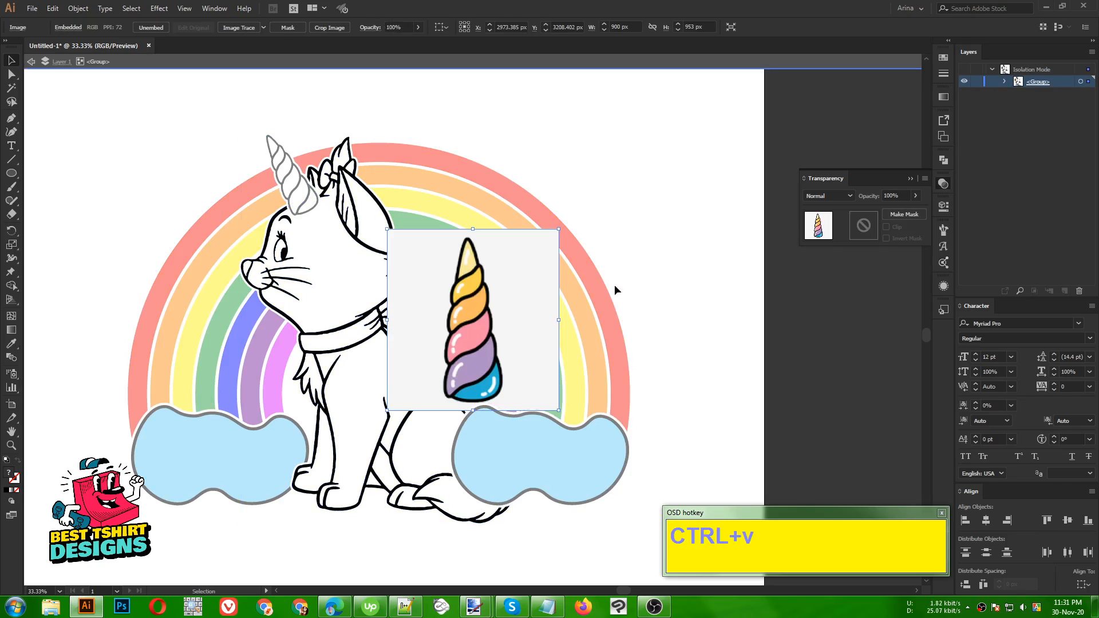
{"action": "left_click_drag", "start_coordinate": [514, 329], "coordinate": [650, 240]}
{"action": "left_click", "coordinate": [391, 303]}
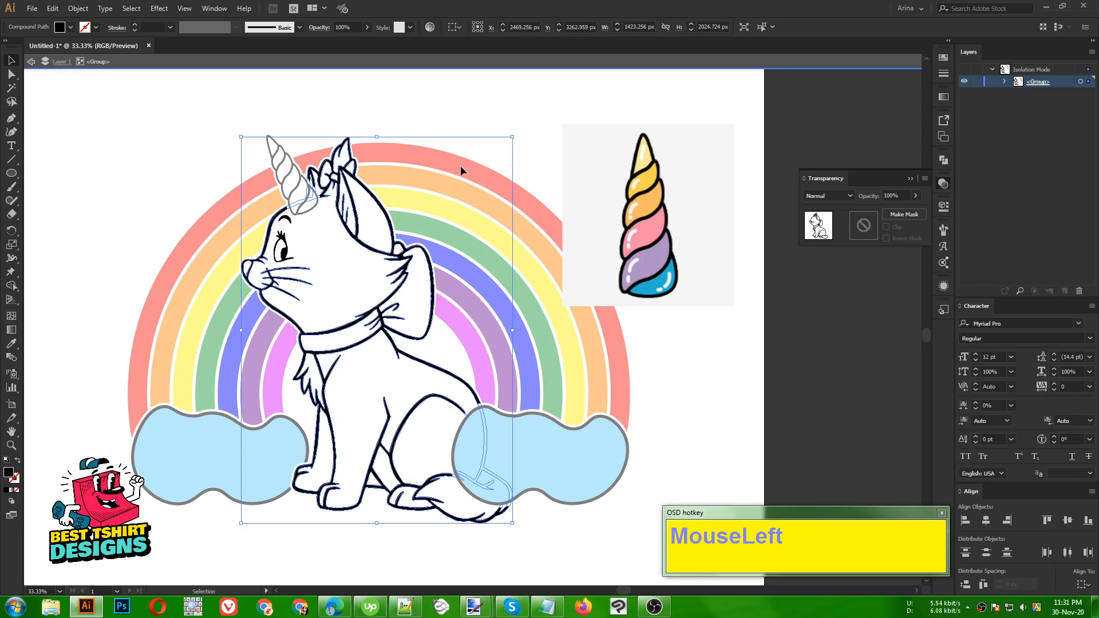
{"action": "left_click", "coordinate": [138, 162]}
{"action": "left_click", "coordinate": [8, 173]}
{"action": "left_click", "coordinate": [44, 174]}
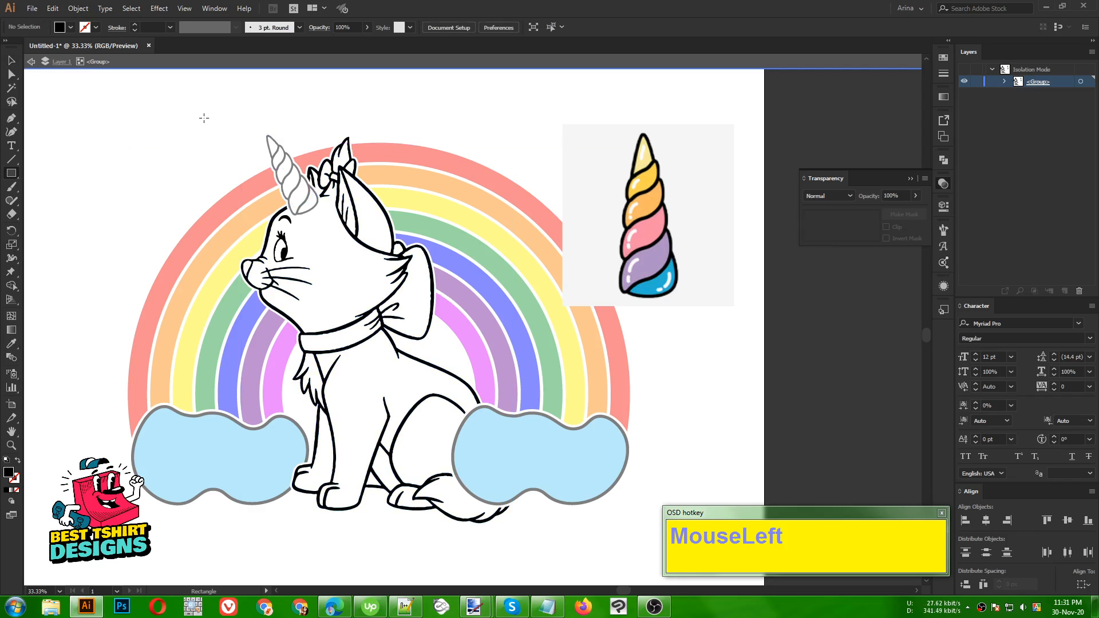
{"action": "left_click_drag", "start_coordinate": [204, 118], "coordinate": [552, 548]}
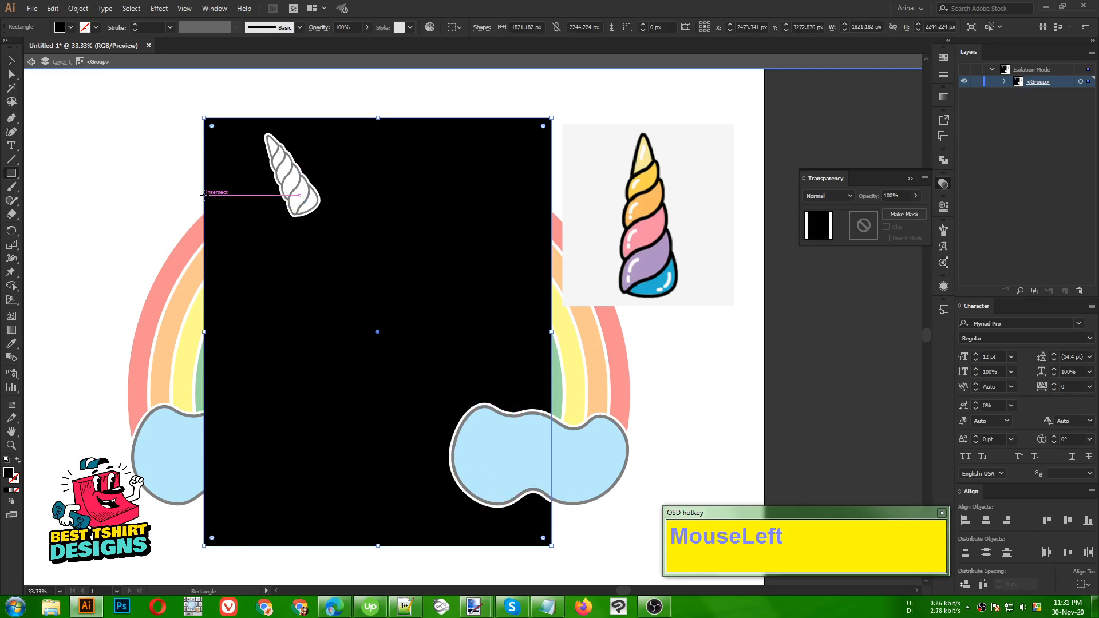
{"action": "key", "text": "ctrl+z"}
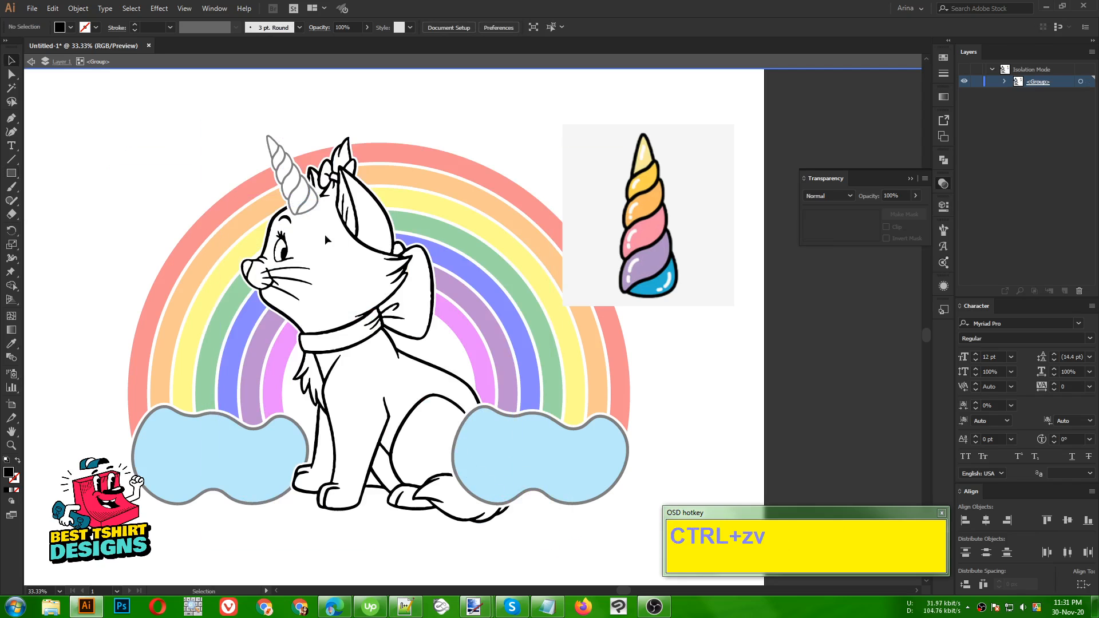
Live Paint the cat's outline, filling the neck bow and collar with the blue sampled from the reference horn's base.
{"action": "left_click", "coordinate": [360, 243]}
{"action": "key", "text": "F10"}
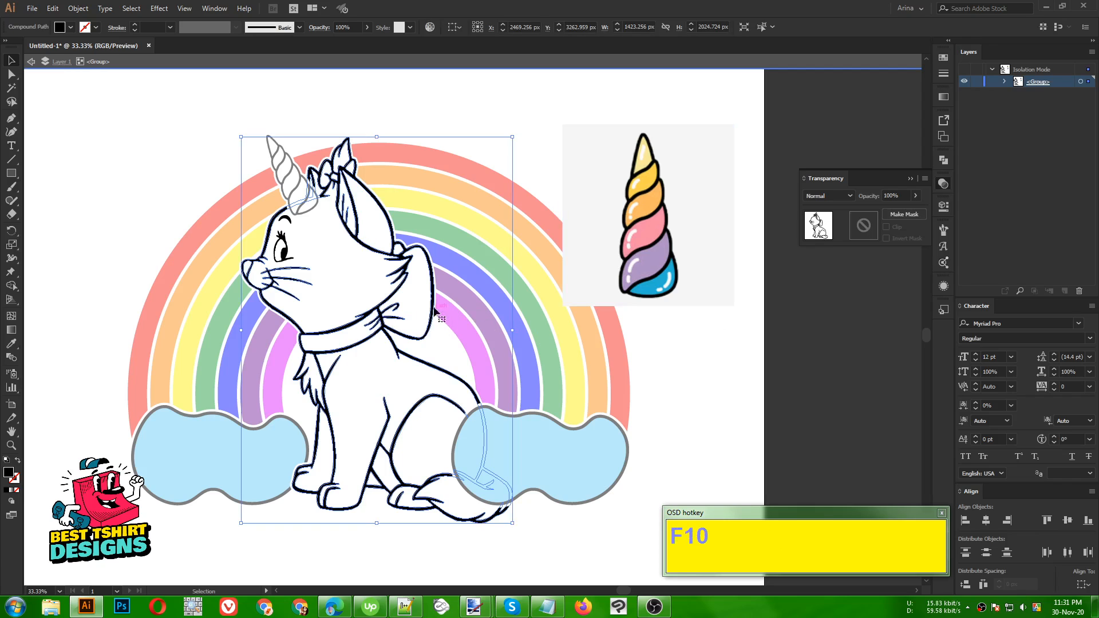
{"action": "key", "text": "k"}
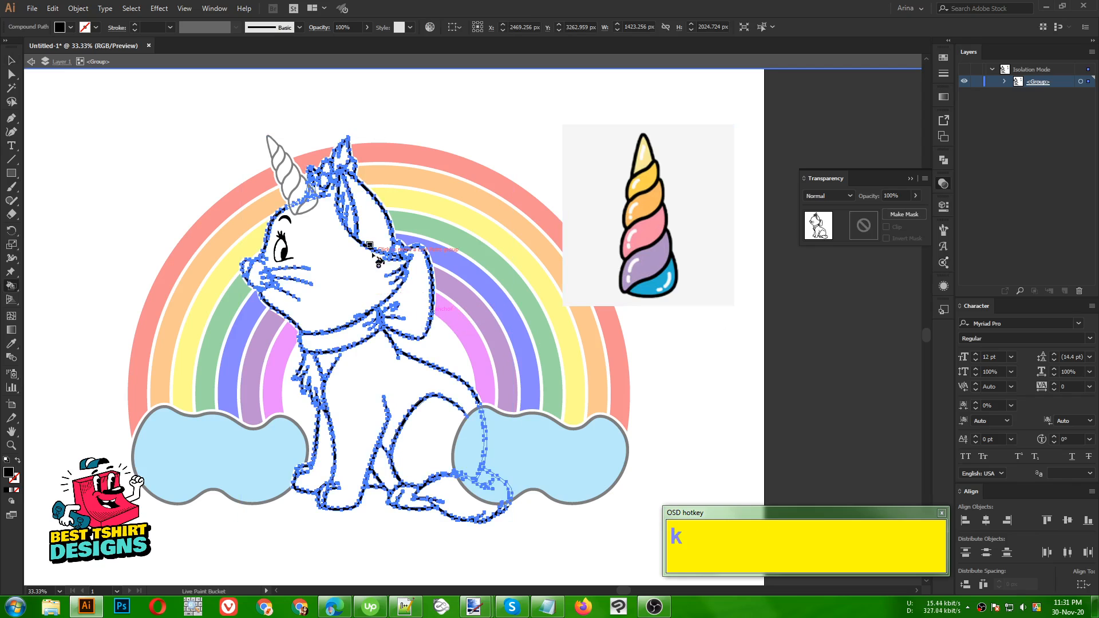
{"action": "key", "text": "alt"}
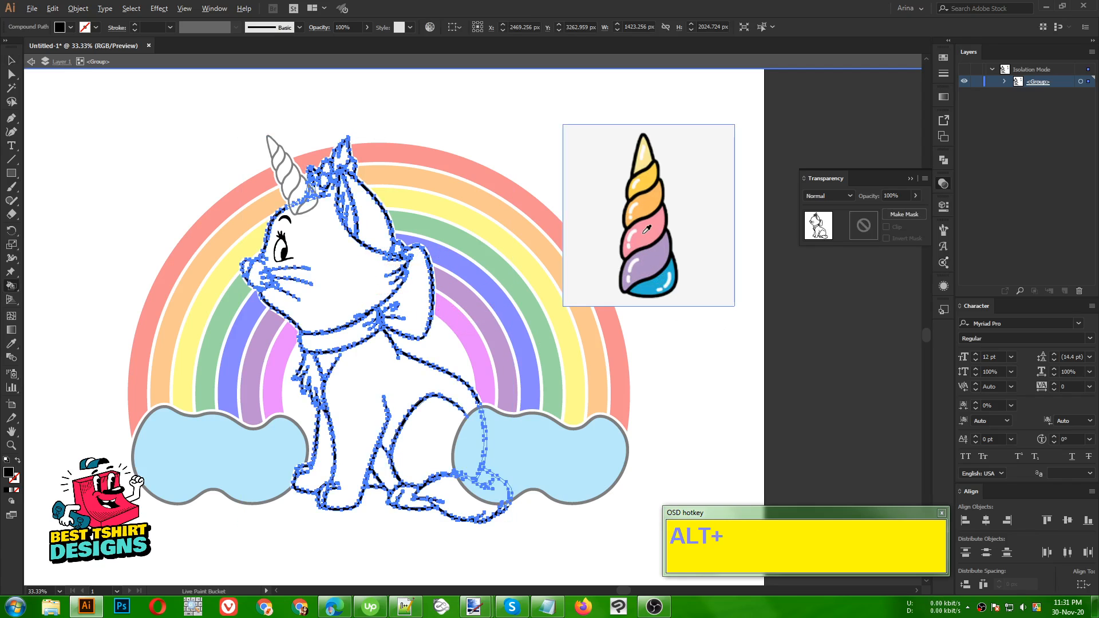
{"action": "left_click", "coordinate": [655, 279], "text": "alt"}
{"action": "left_click", "coordinate": [420, 300]}
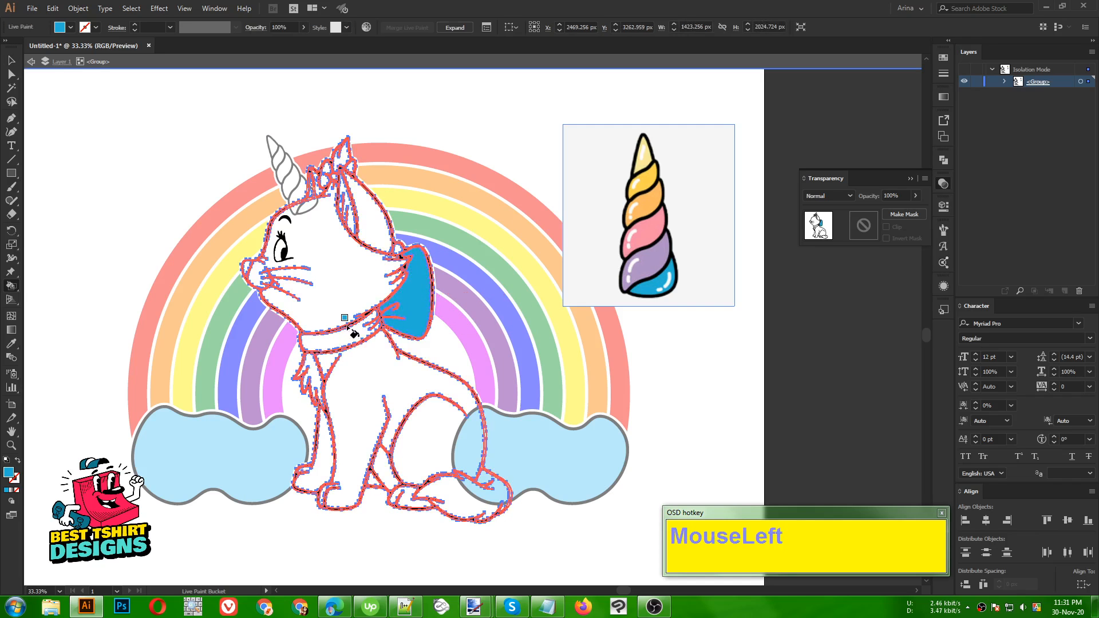
{"action": "left_click", "coordinate": [345, 339]}
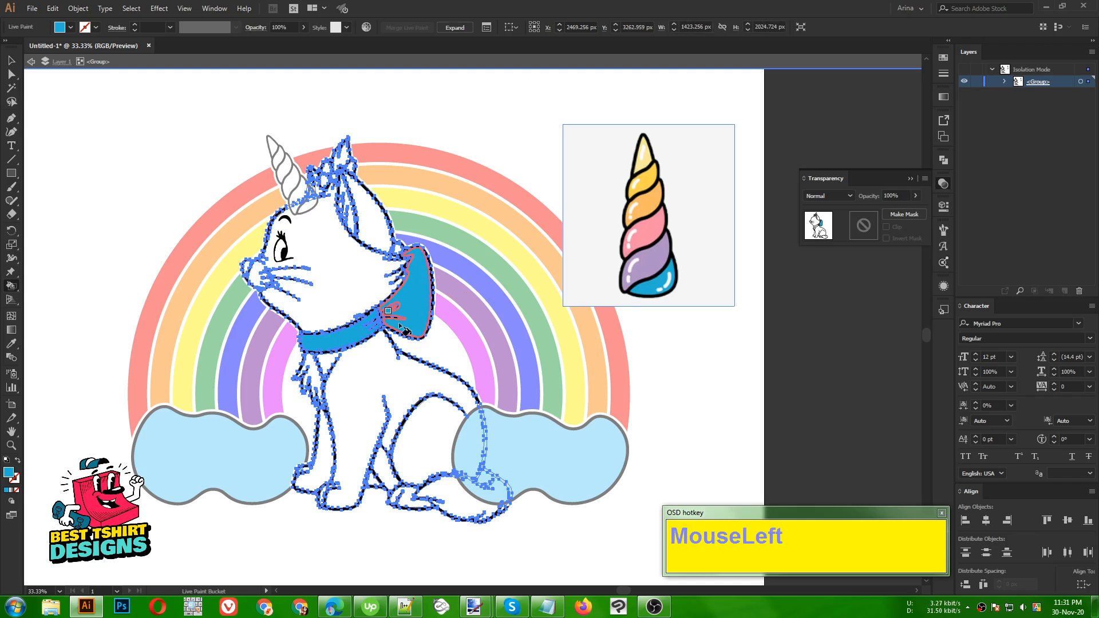
Fill the cat's head, body, legs and paws with the pale yellow sampled from the reference horn's tip.
{"action": "left_click", "coordinate": [651, 197], "text": "alt"}
{"action": "left_click", "coordinate": [331, 274]}
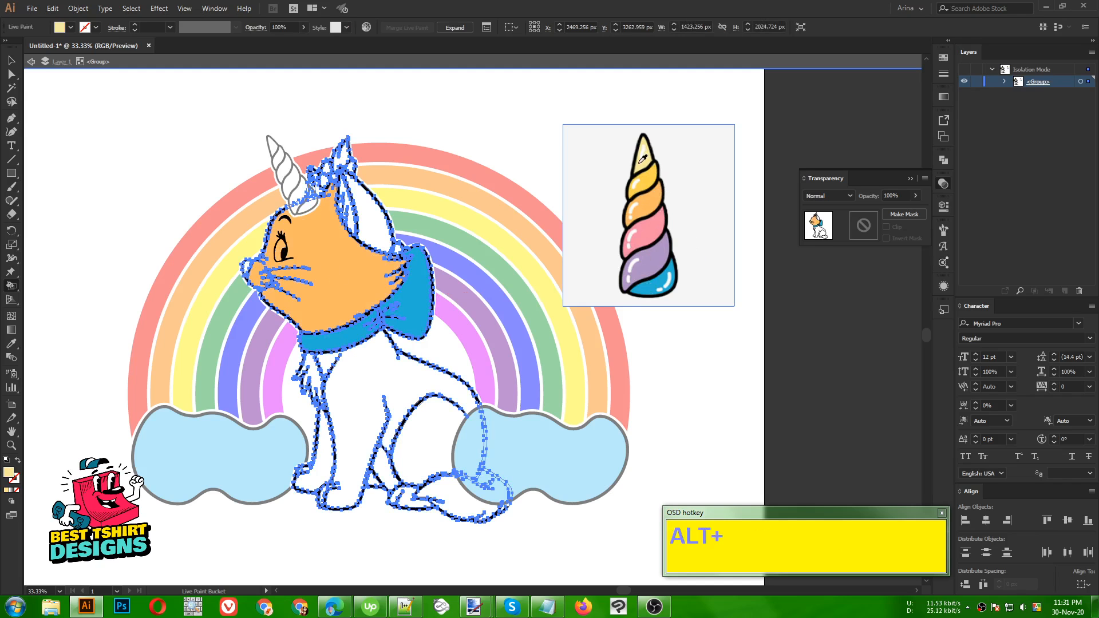
{"action": "left_click", "coordinate": [338, 283]}
{"action": "left_click", "coordinate": [356, 381]}
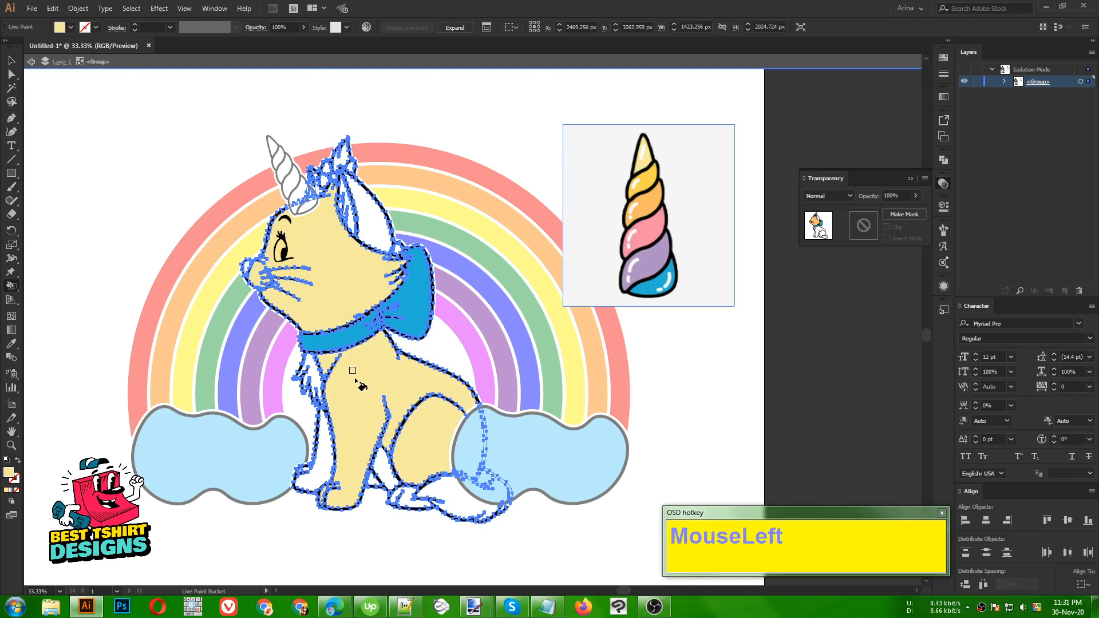
{"action": "scroll", "coordinate": [356, 380], "scroll_direction": "up", "scroll_amount": 2}
{"action": "left_click", "coordinate": [389, 448]}
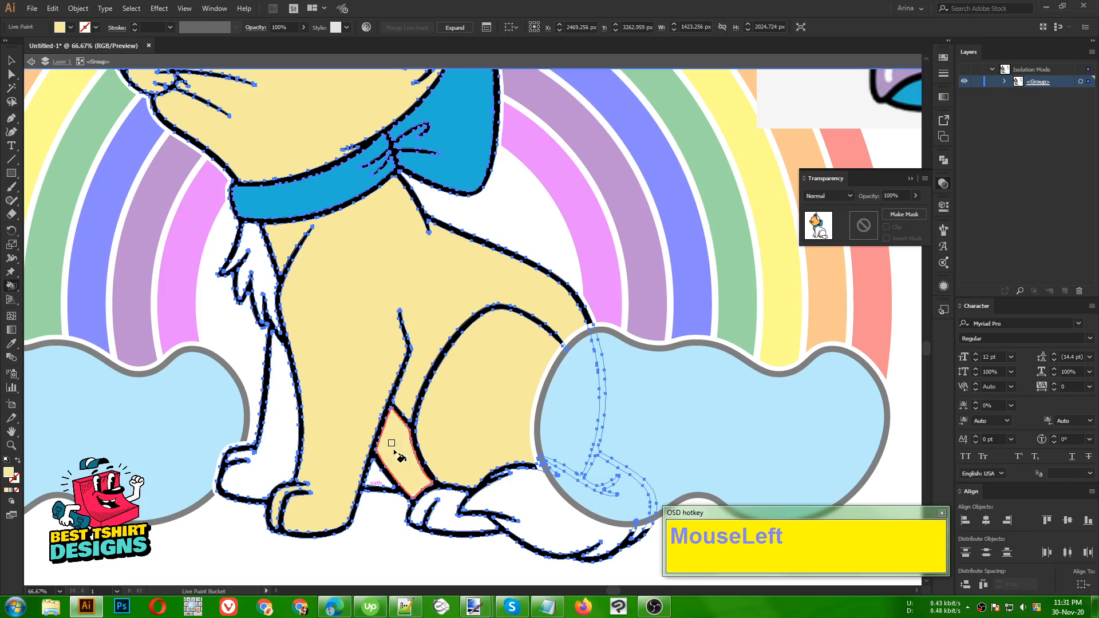
{"action": "left_click", "coordinate": [450, 514]}
{"action": "left_click", "coordinate": [280, 442]}
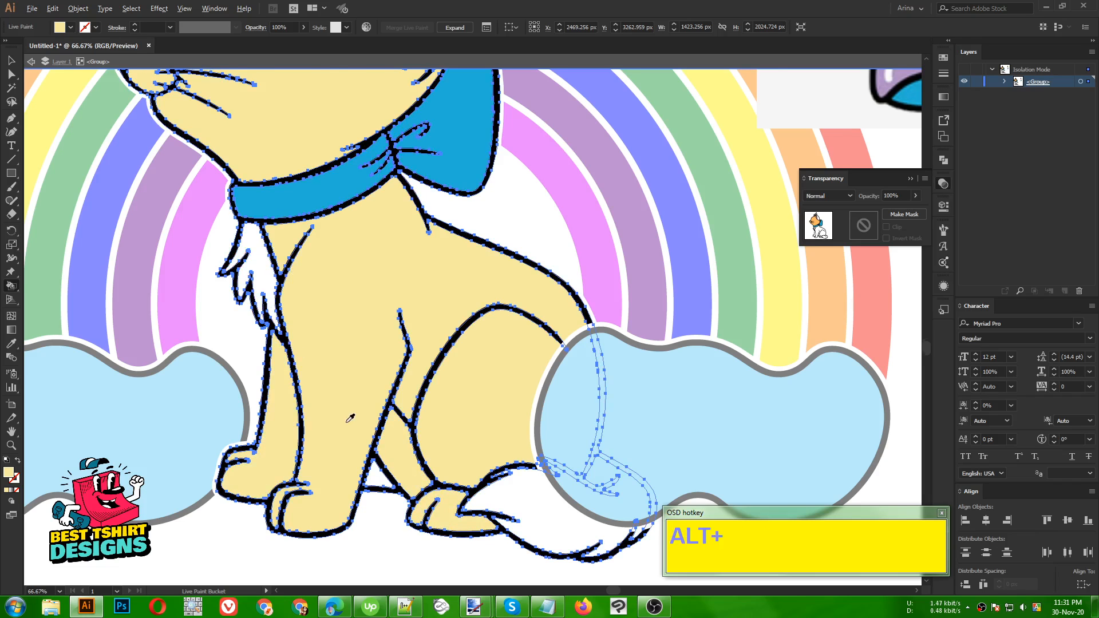
Sample the reference horn's pink and fill the chest fur, the tail tip and the pointed tuft above the head bow.
{"action": "scroll", "coordinate": [350, 418], "scroll_direction": "down", "scroll_amount": 1}
{"action": "scroll", "coordinate": [702, 286], "scroll_direction": "up", "scroll_amount": 2}
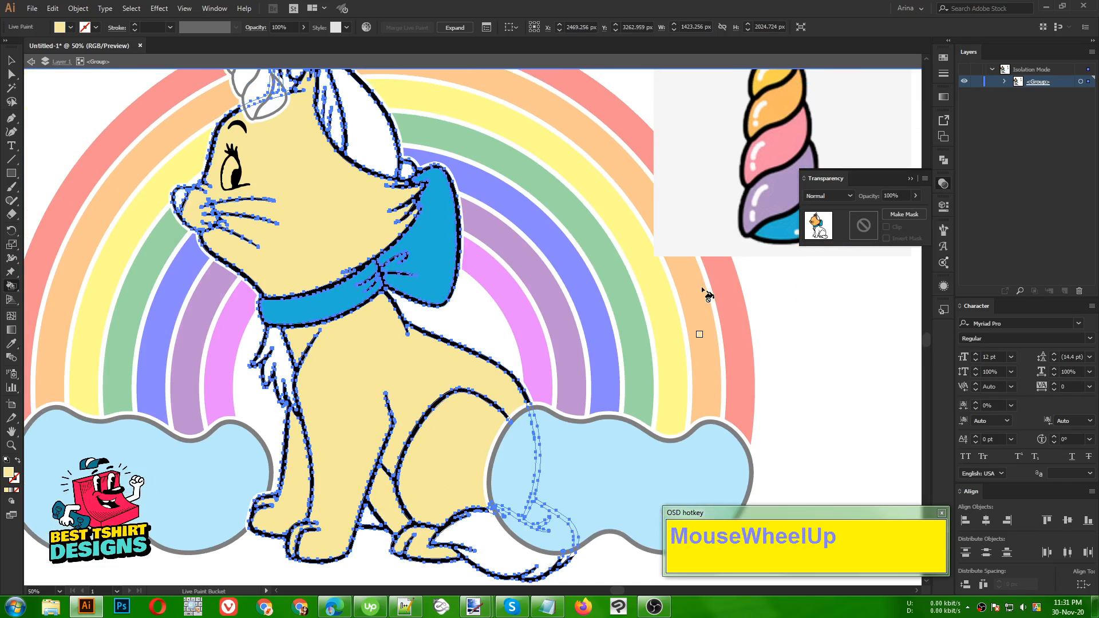
{"action": "left_click", "coordinate": [789, 151], "text": "alt"}
{"action": "left_click", "coordinate": [279, 356]}
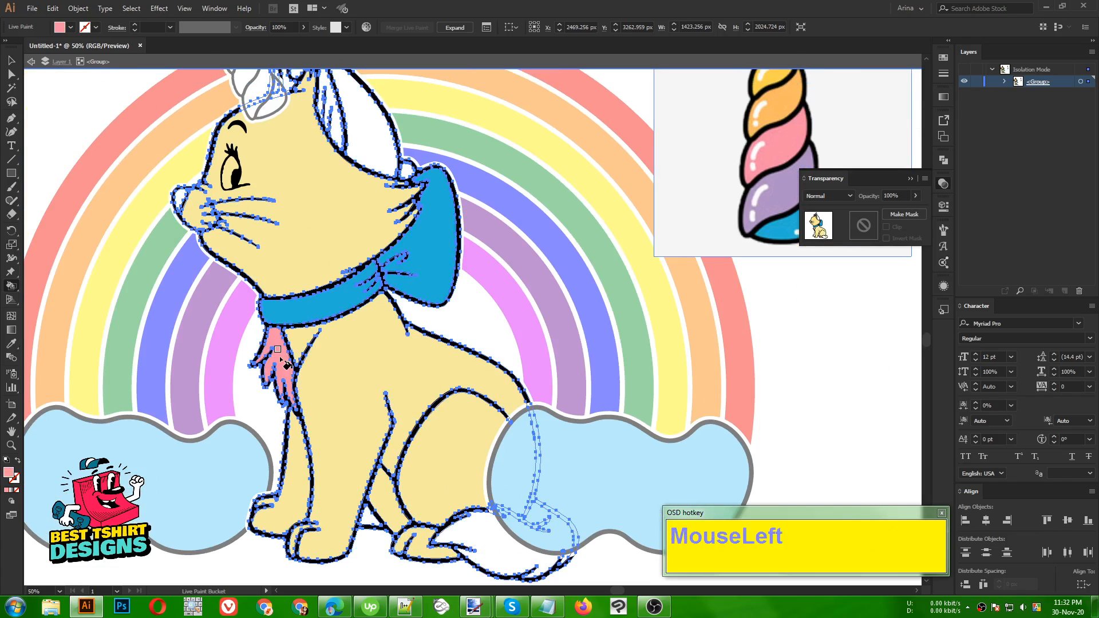
{"action": "left_click", "coordinate": [481, 537]}
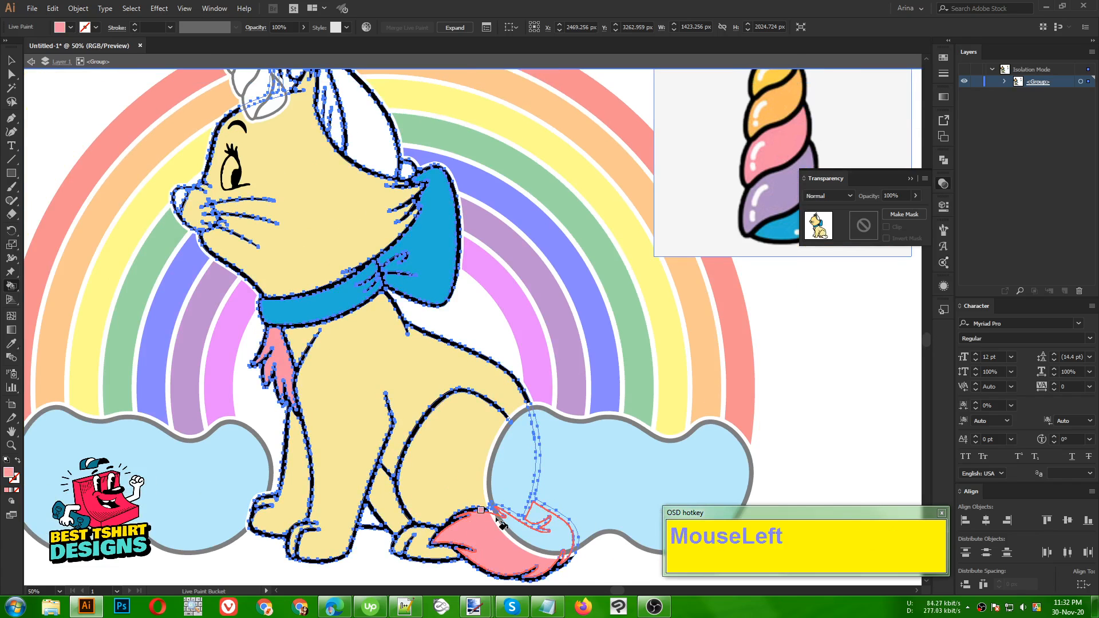
{"action": "scroll", "coordinate": [418, 509], "scroll_direction": "down", "scroll_amount": 1, "text": "alt"}
{"action": "scroll", "coordinate": [353, 243], "scroll_direction": "up", "scroll_amount": 2, "text": "alt"}
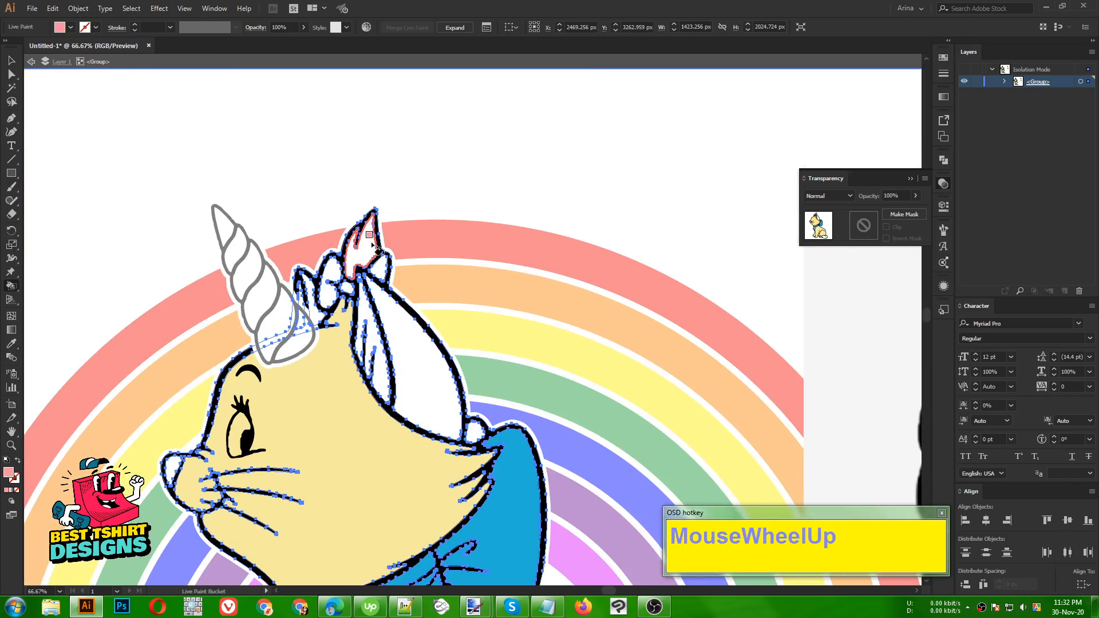
{"action": "left_click", "coordinate": [372, 245]}
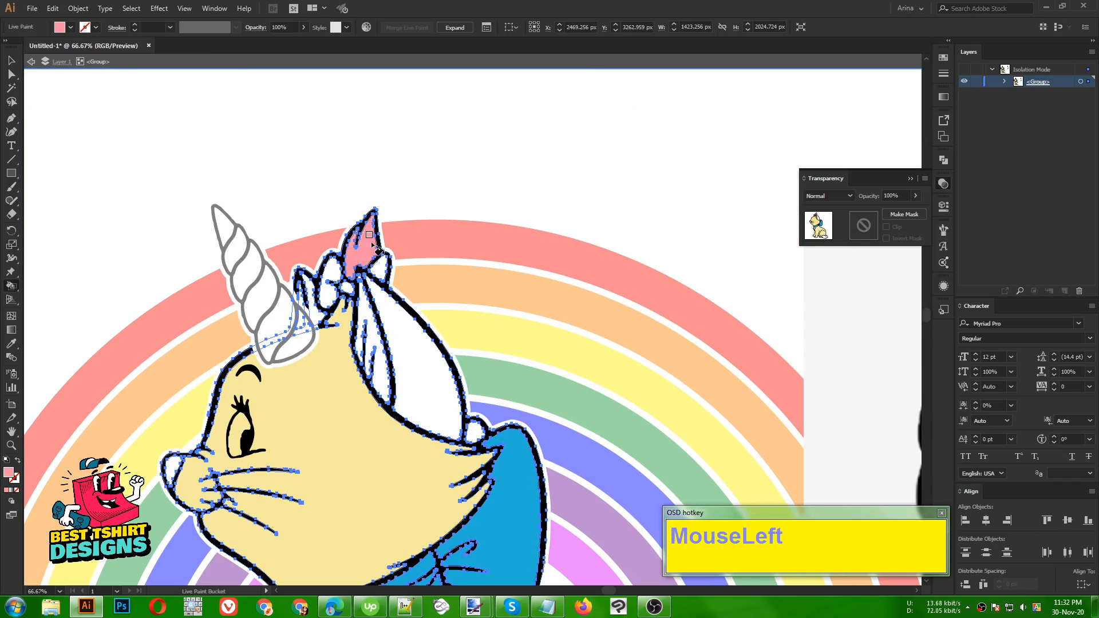
Fill both loops and the knot of the head bow with the blue sampled from the neck bow.
{"action": "scroll", "coordinate": [340, 266], "scroll_direction": "up", "scroll_amount": 1, "text": "alt"}
{"action": "left_click", "coordinate": [334, 274]}
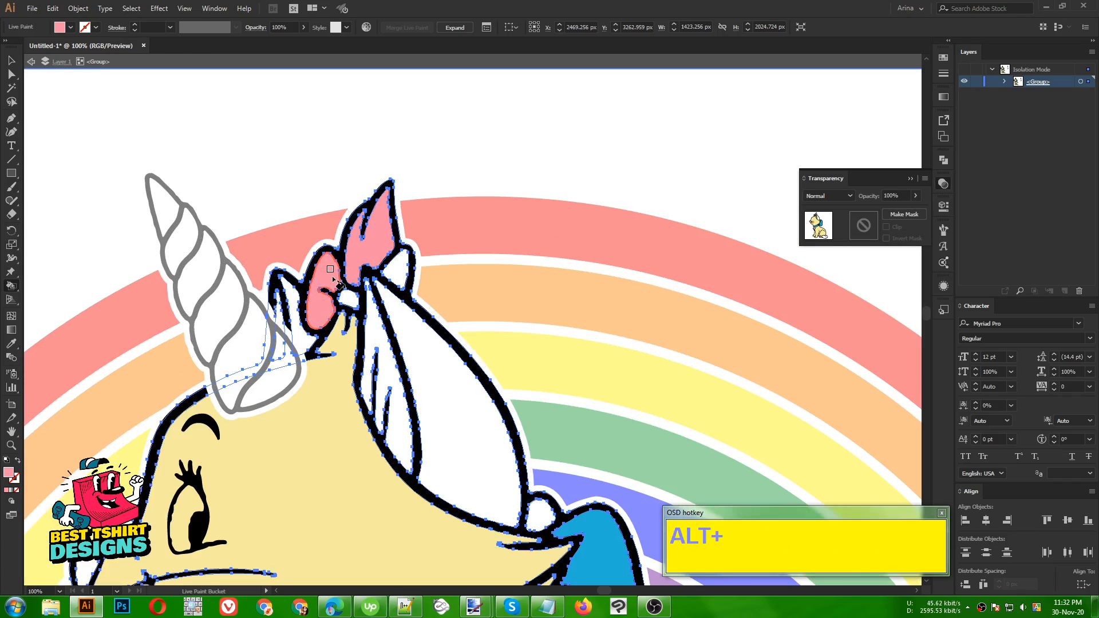
{"action": "scroll", "coordinate": [332, 278], "scroll_direction": "down", "scroll_amount": 1, "text": "alt"}
{"action": "left_click", "coordinate": [506, 474], "text": "alt"}
{"action": "scroll", "coordinate": [320, 273], "scroll_direction": "up", "scroll_amount": 2, "text": "alt"}
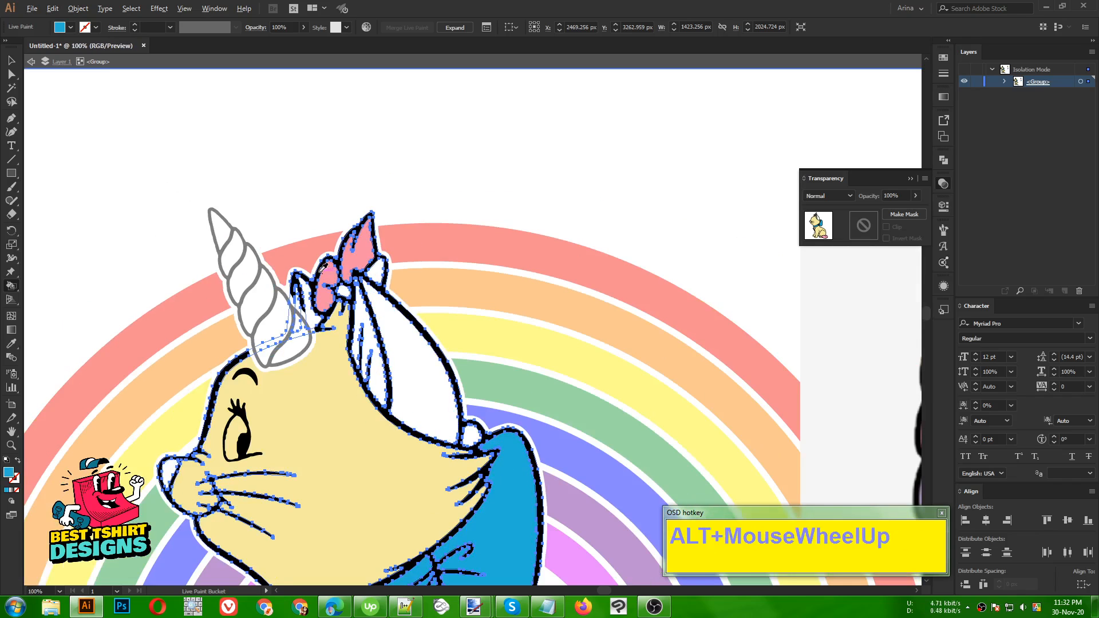
{"action": "left_click", "coordinate": [336, 276]}
{"action": "left_click", "coordinate": [373, 316]}
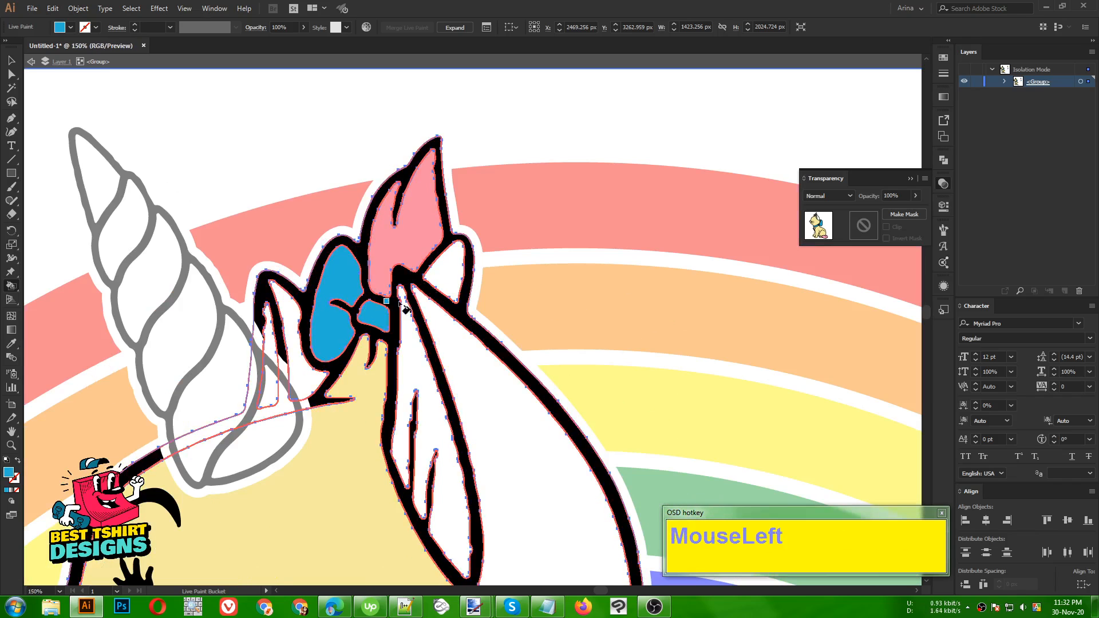
{"action": "left_click", "coordinate": [440, 270]}
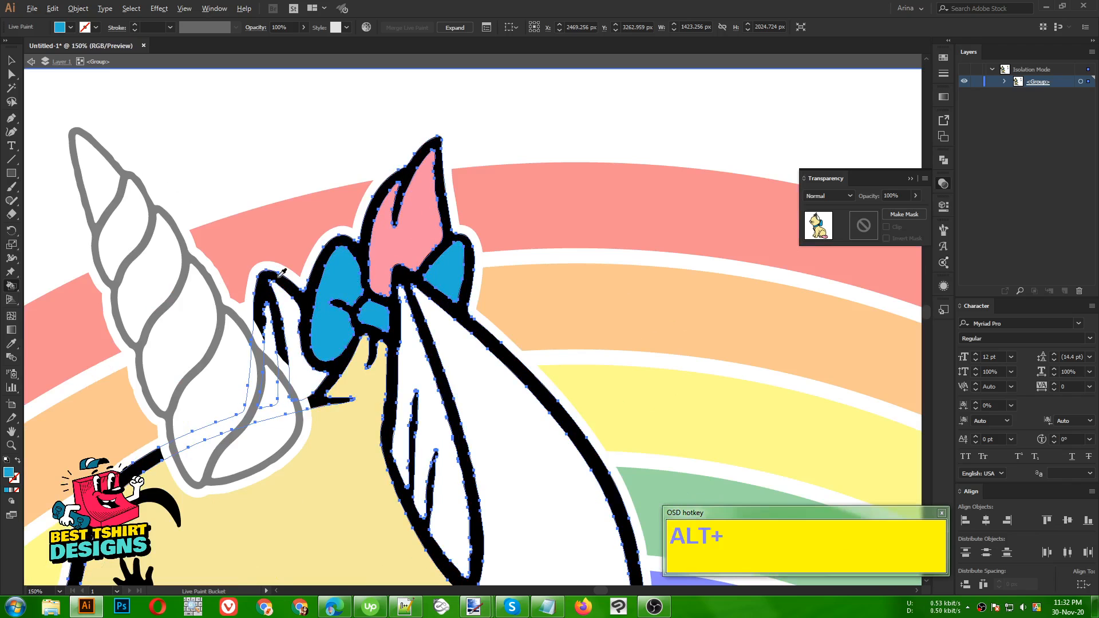
Sample the head's pale yellow and fill the outer part of the near ear and the far ear behind the horn.
{"action": "scroll", "coordinate": [336, 423], "scroll_direction": "down", "scroll_amount": 1, "text": "alt"}
{"action": "left_click", "coordinate": [337, 423], "text": "alt"}
{"action": "left_click", "coordinate": [422, 385]}
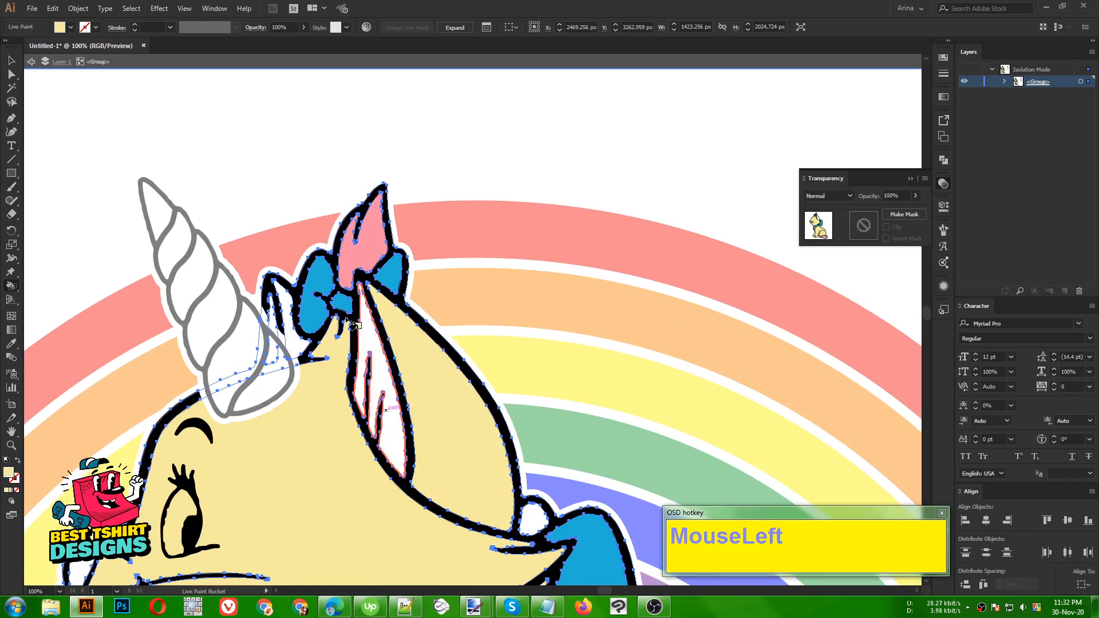
{"action": "left_click", "coordinate": [289, 302]}
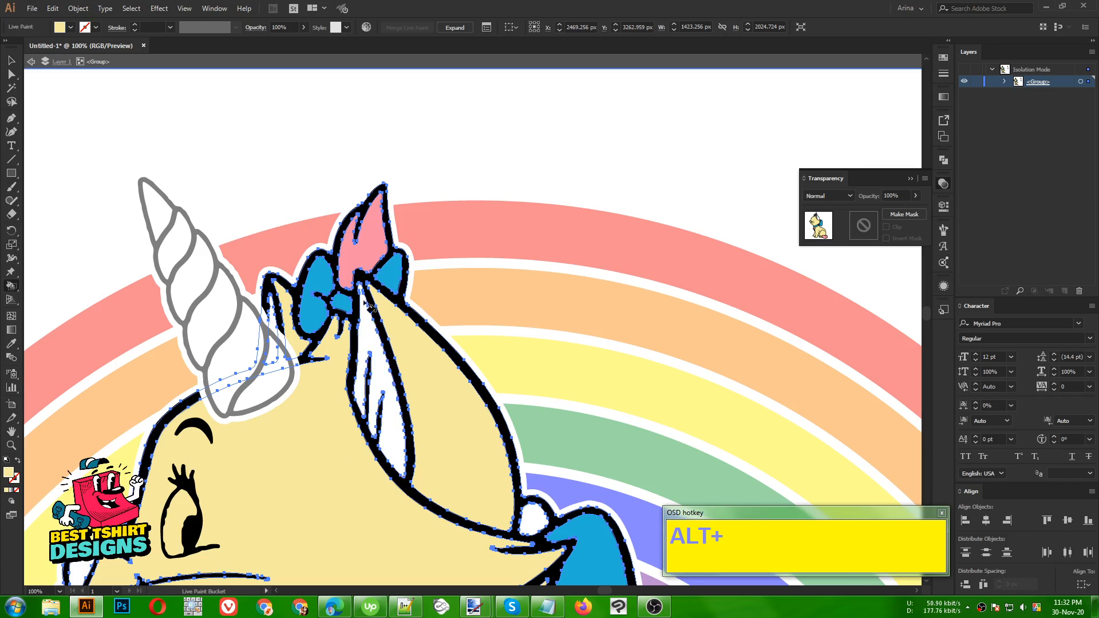
Sample the tuft's pink, darken it to #cc5e79 and fill the inner areas of both ears.
{"action": "left_click", "coordinate": [368, 245], "text": "alt"}
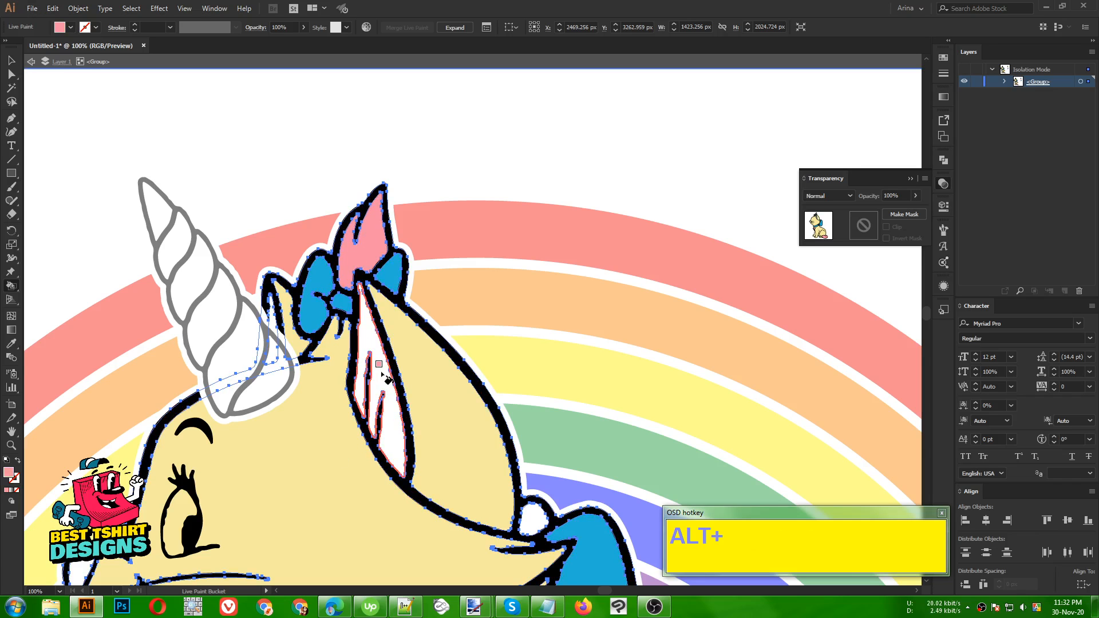
{"action": "double_click", "coordinate": [9, 474]}
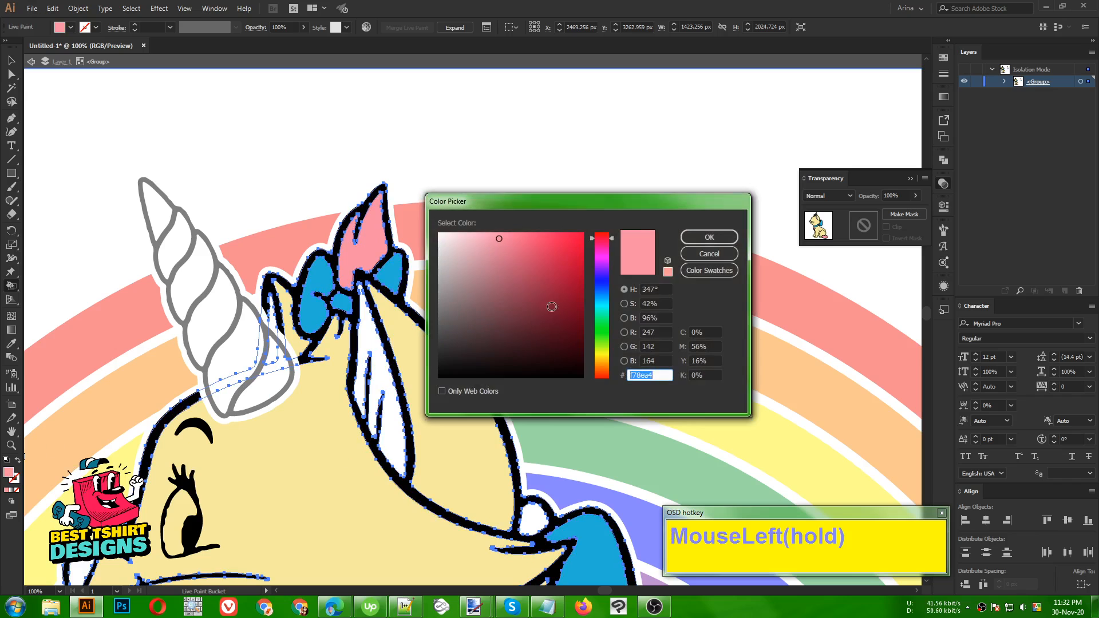
{"action": "left_click", "coordinate": [520, 264]}
{"action": "left_click", "coordinate": [709, 237]}
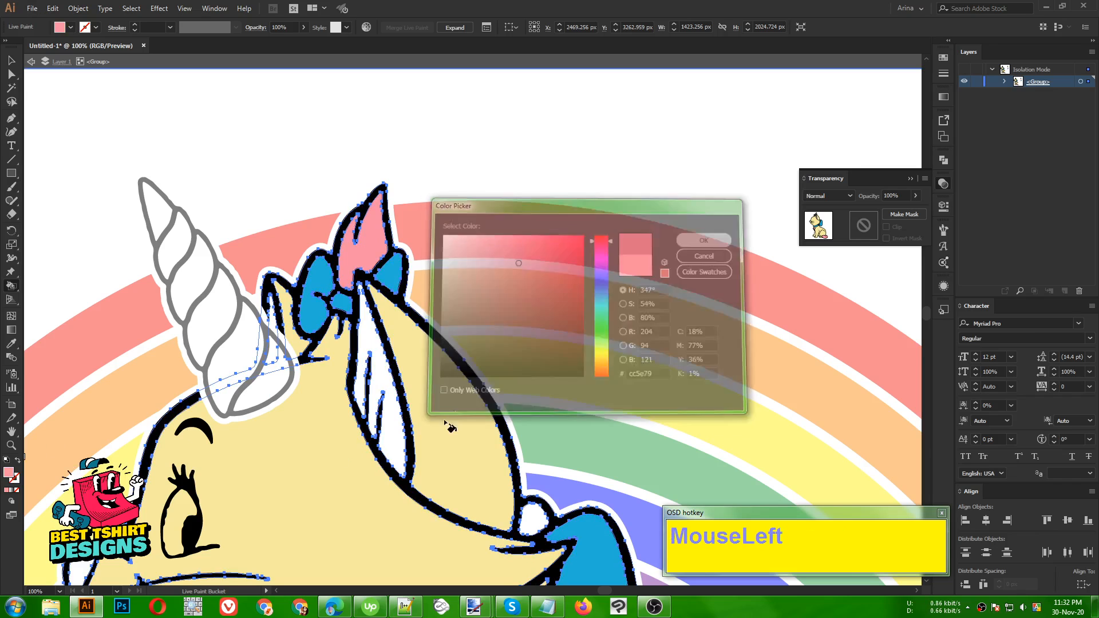
{"action": "left_click", "coordinate": [401, 434]}
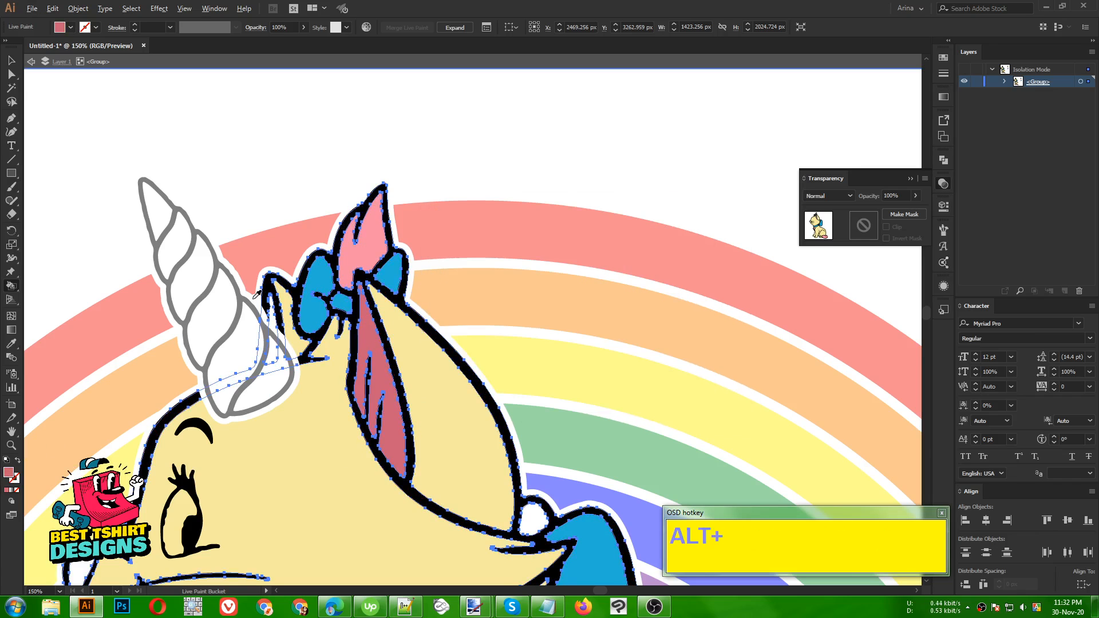
{"action": "scroll", "coordinate": [299, 350], "scroll_direction": "up", "scroll_amount": 3}
{"action": "left_click", "coordinate": [301, 351]}
{"action": "scroll", "coordinate": [313, 258], "scroll_direction": "down", "scroll_amount": 1}
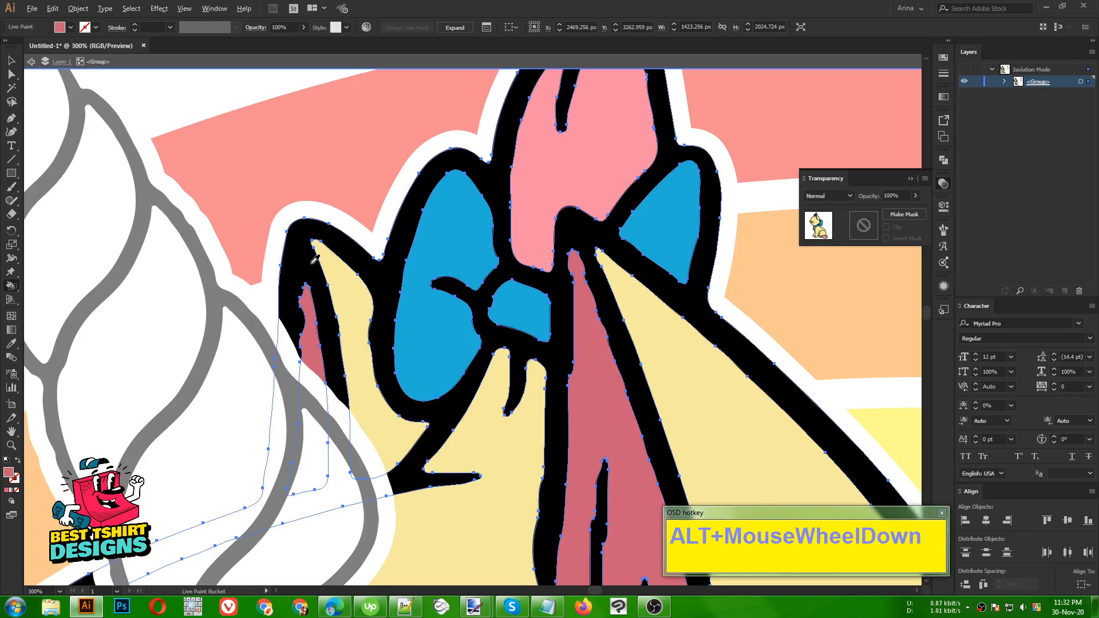
Fill the small bow piece between the near ear and the neck bow with the blue sampled from the bow.
{"action": "scroll", "coordinate": [315, 258], "scroll_direction": "down", "scroll_amount": 5}
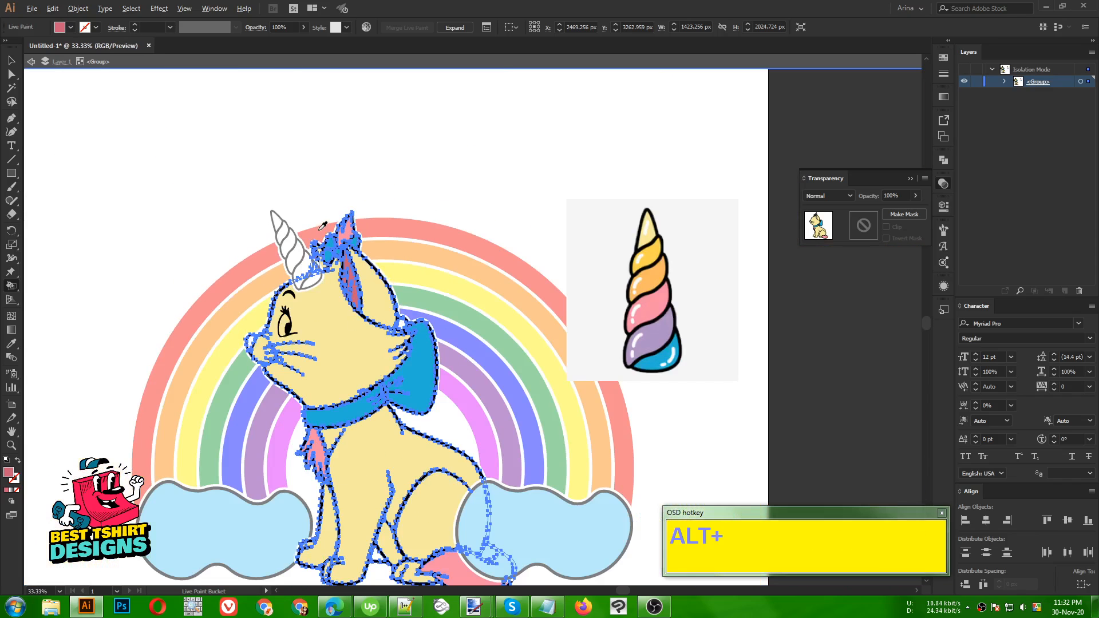
{"action": "scroll", "coordinate": [383, 329], "scroll_direction": "up", "scroll_amount": 4}
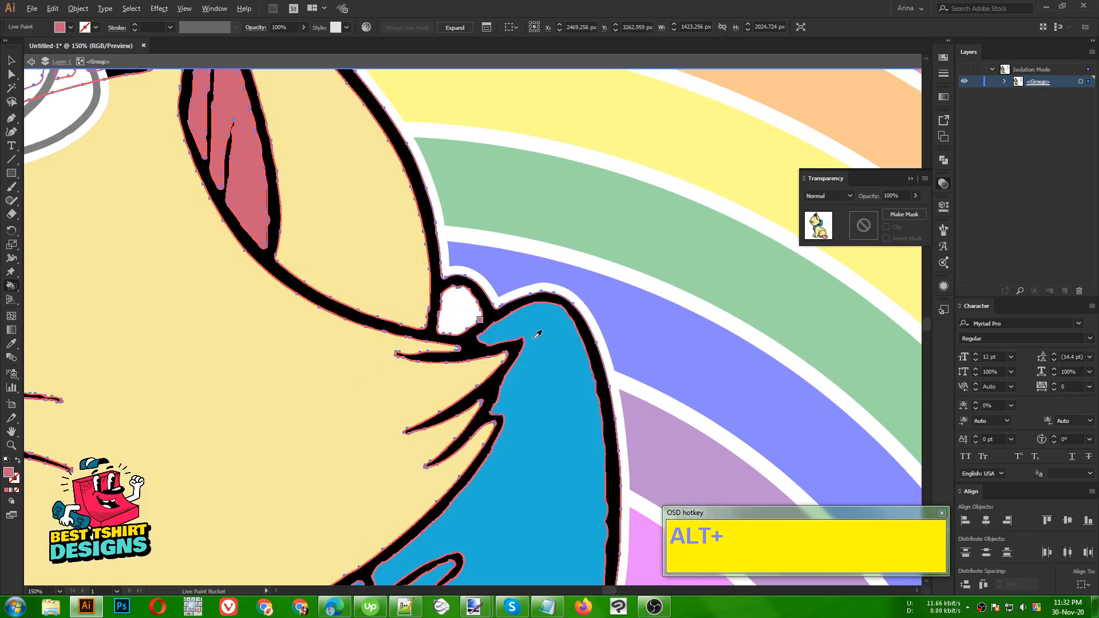
{"action": "left_click", "coordinate": [544, 336], "text": "alt"}
{"action": "left_click", "coordinate": [466, 307], "text": "alt"}
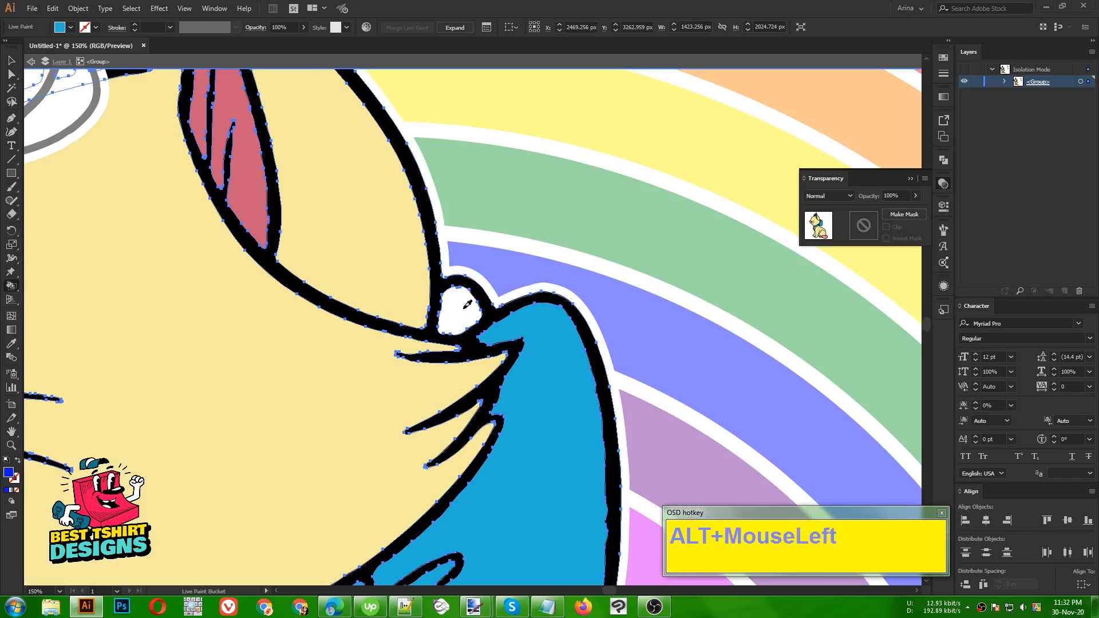
{"action": "left_click", "coordinate": [542, 327], "text": "alt"}
{"action": "left_click", "coordinate": [484, 327]}
{"action": "scroll", "coordinate": [483, 262], "scroll_direction": "down", "scroll_amount": 2}
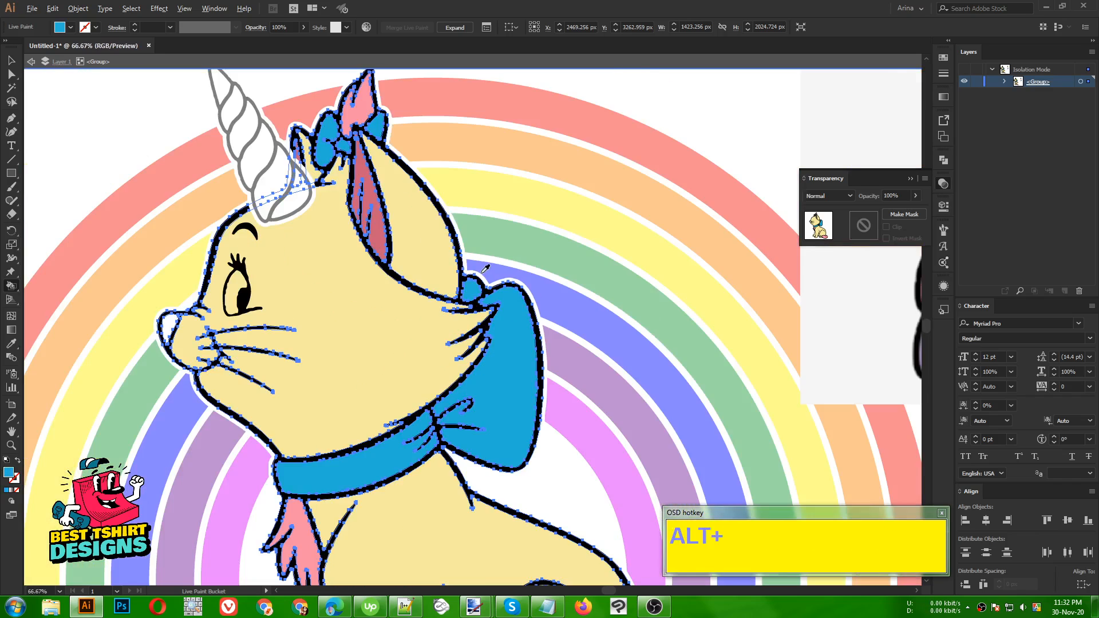
Fill the cat's nose with the dark pink sampled from the inside of the near ear.
{"action": "scroll", "coordinate": [429, 245], "scroll_direction": "down", "scroll_amount": 2}
{"action": "scroll", "coordinate": [314, 297], "scroll_direction": "up", "scroll_amount": 4}
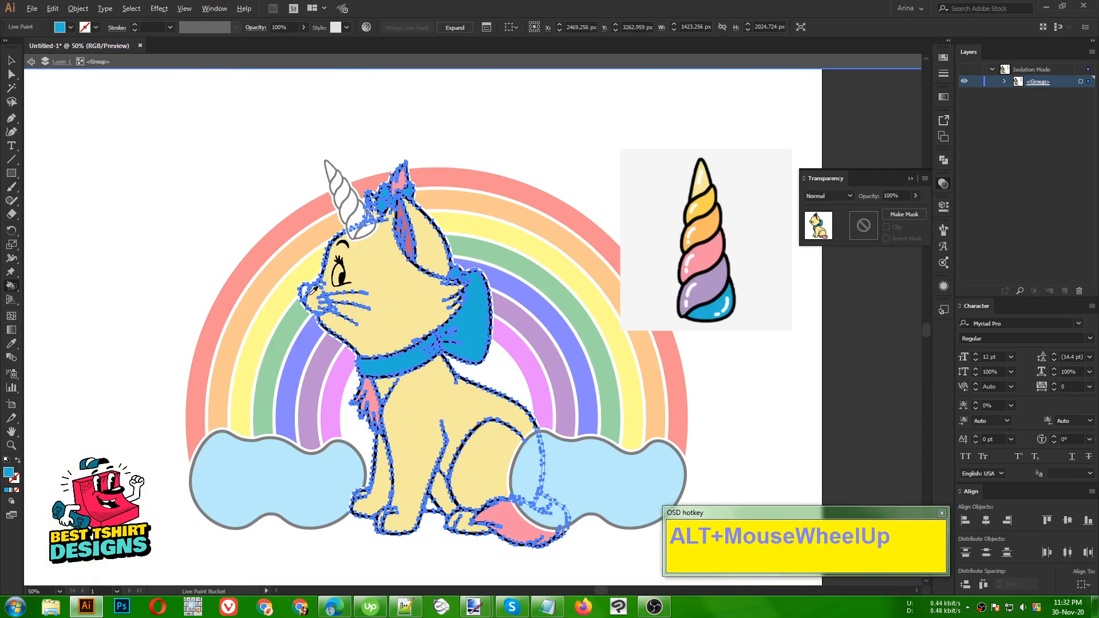
{"action": "scroll", "coordinate": [313, 298], "scroll_direction": "up", "scroll_amount": 3}
{"action": "left_click", "coordinate": [756, 203], "text": "alt"}
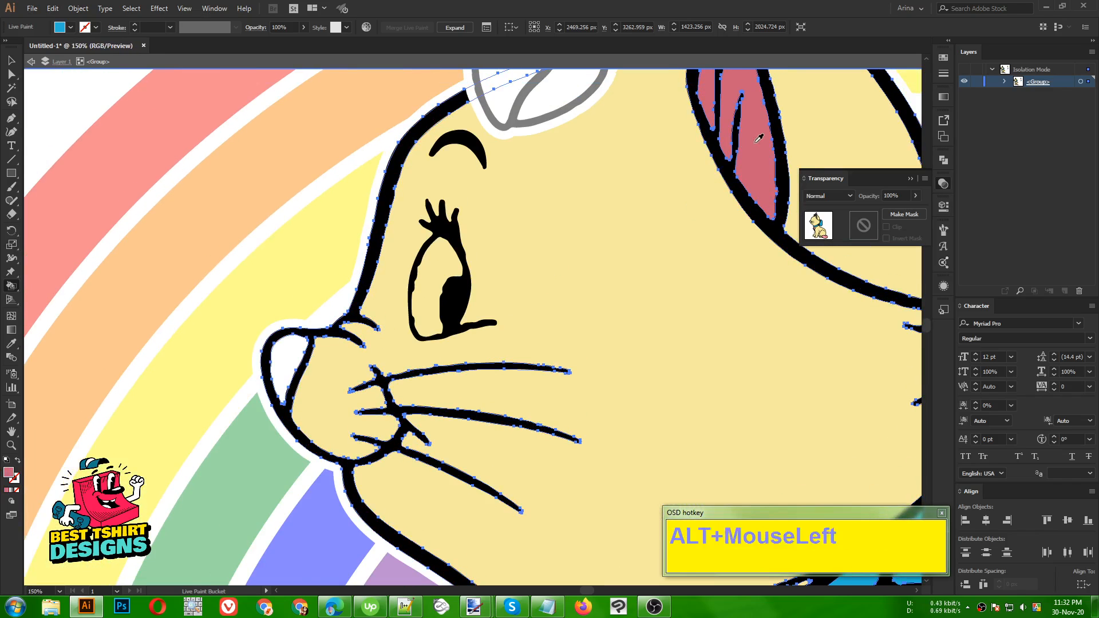
{"action": "left_click", "coordinate": [289, 361]}
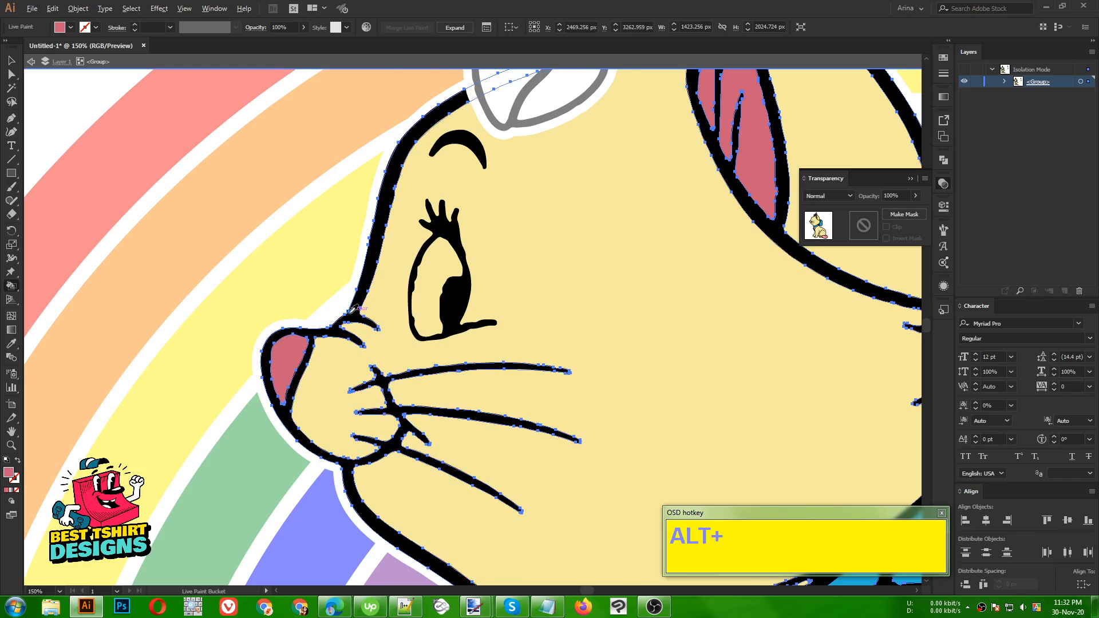
{"action": "scroll", "coordinate": [341, 324], "scroll_direction": "down", "scroll_amount": 1}
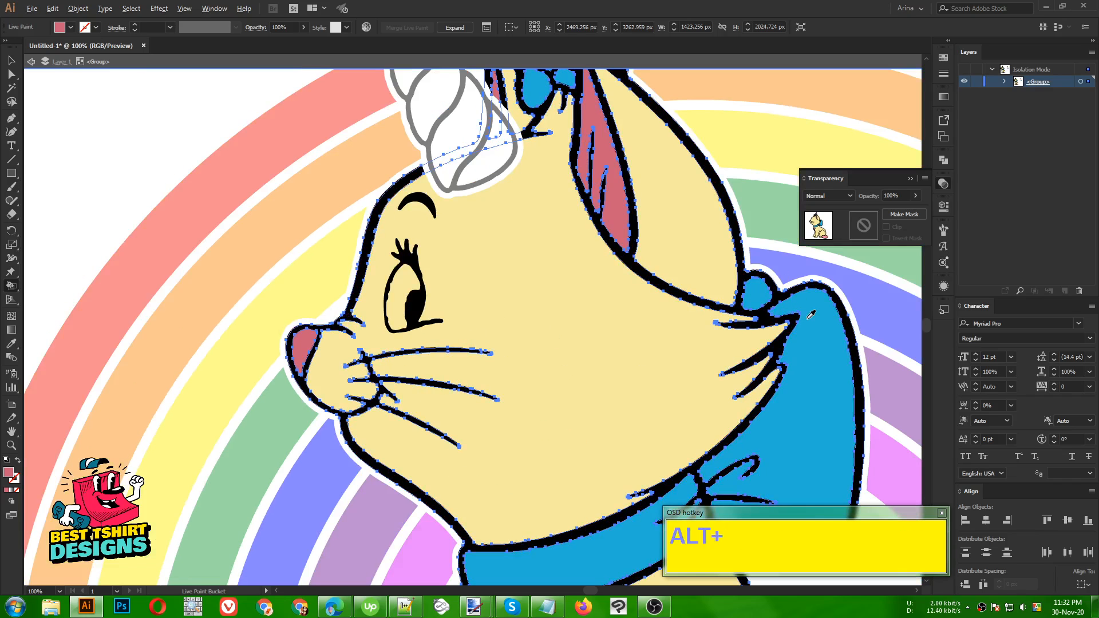
Try to fill the white of the eye with the bow's blue lightened to #82d3e0, and undo the fill.
{"action": "double_click", "coordinate": [8, 473]}
{"action": "left_click", "coordinate": [500, 249]}
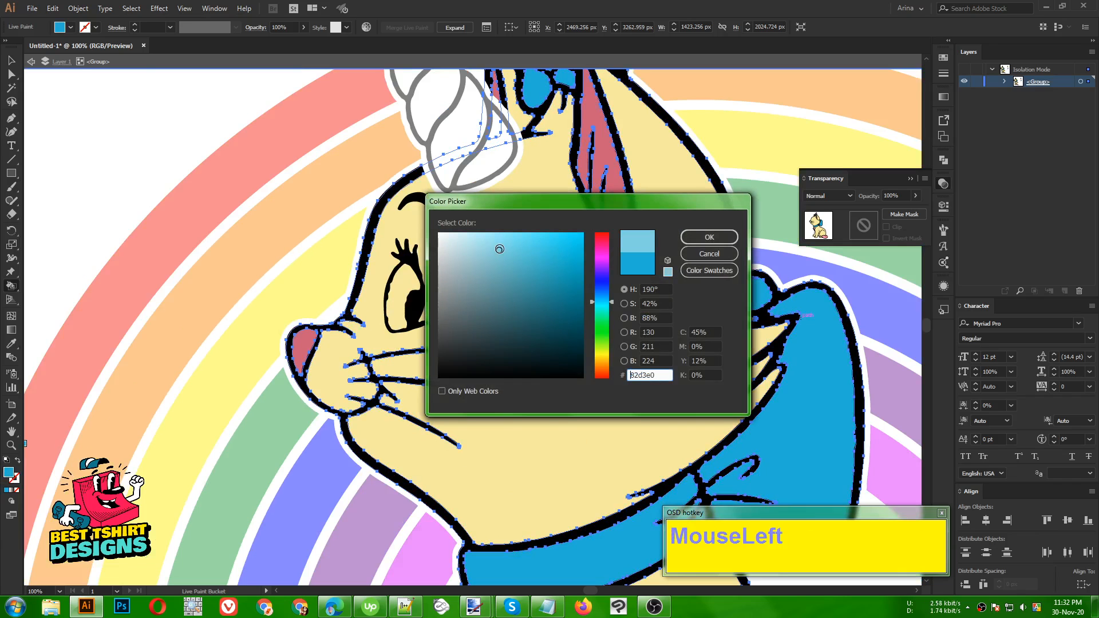
{"action": "left_click", "coordinate": [709, 237]}
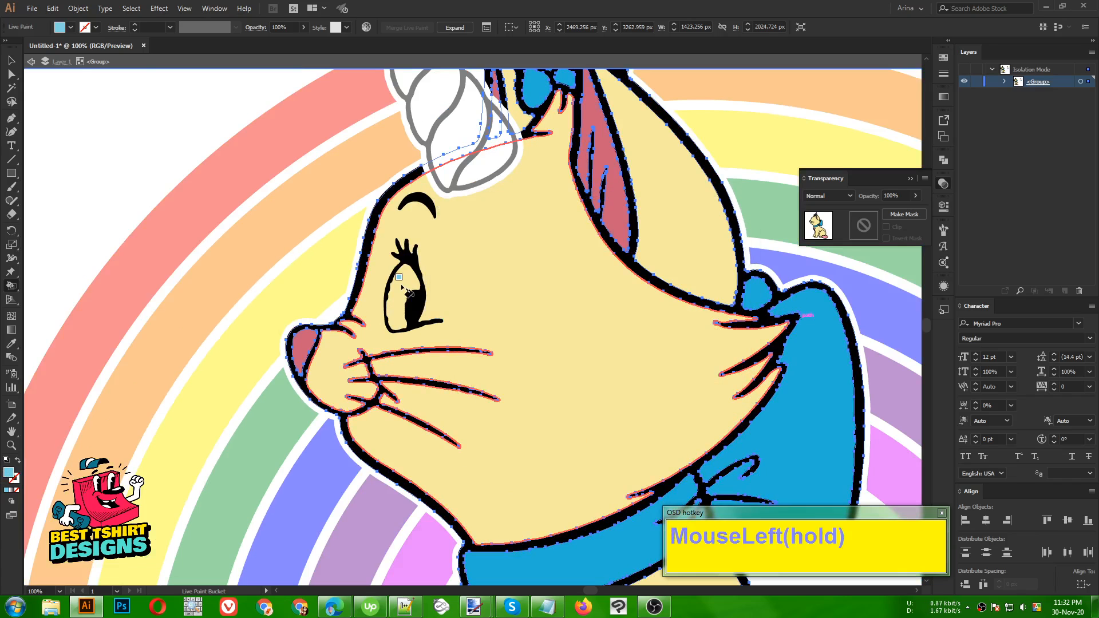
{"action": "left_click", "coordinate": [402, 288]}
{"action": "key", "text": "ctrl+z"}
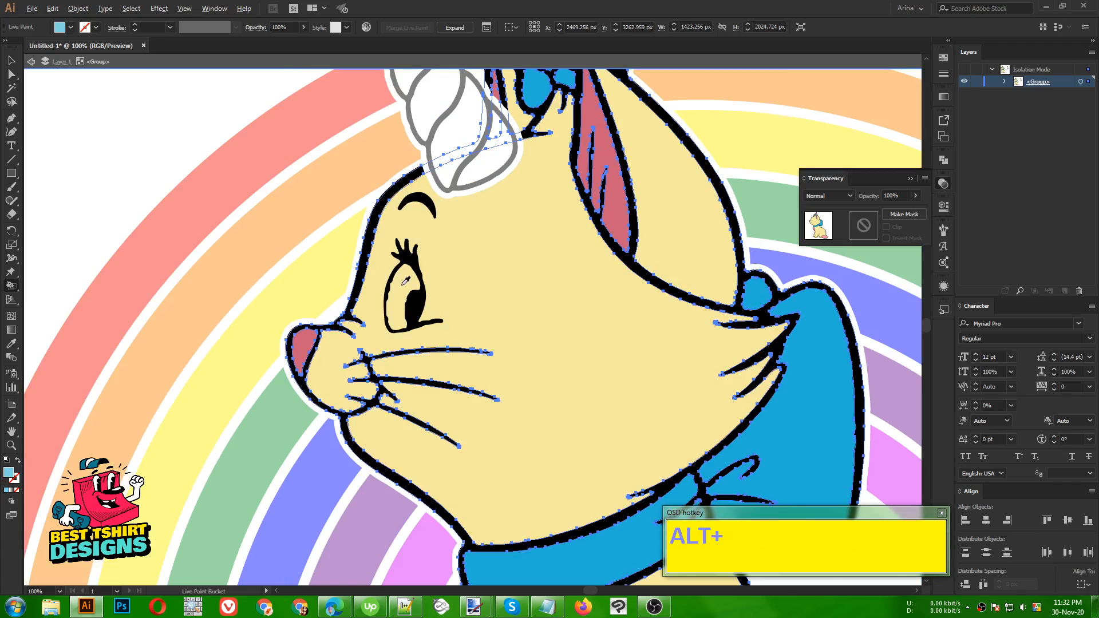
Select only the eye shape, lighten the bow's blue to #81dfef, try to fill the inside of the eye, and undo it.
{"action": "scroll", "coordinate": [405, 280], "scroll_direction": "down", "scroll_amount": 1, "text": "alt"}
{"action": "key", "text": "v"}
{"action": "left_click", "coordinate": [193, 179]}
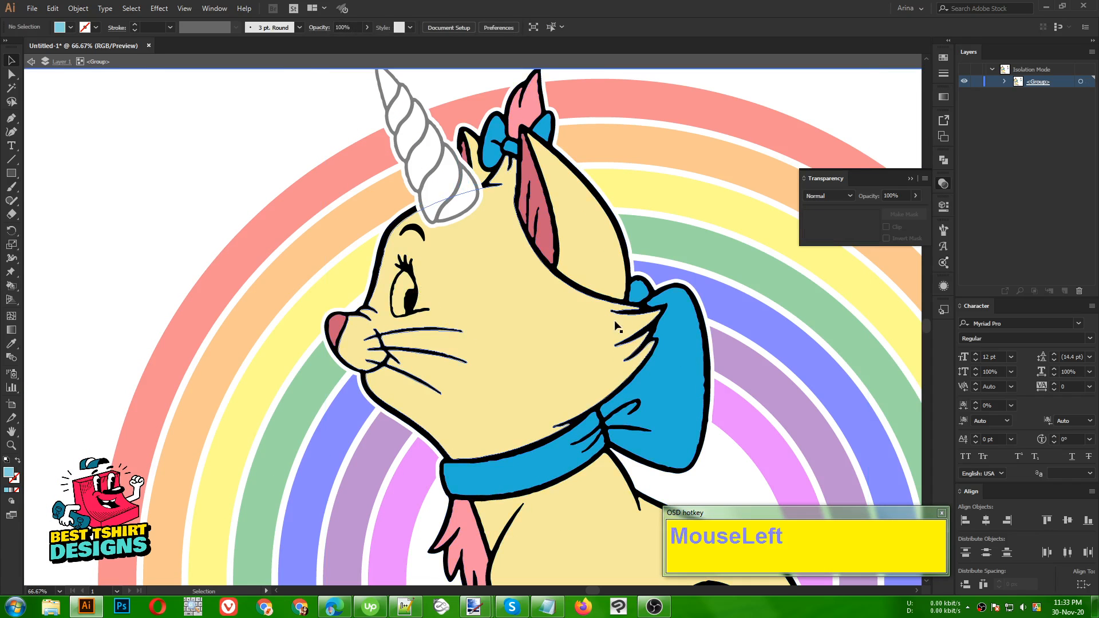
{"action": "left_click", "coordinate": [419, 308]}
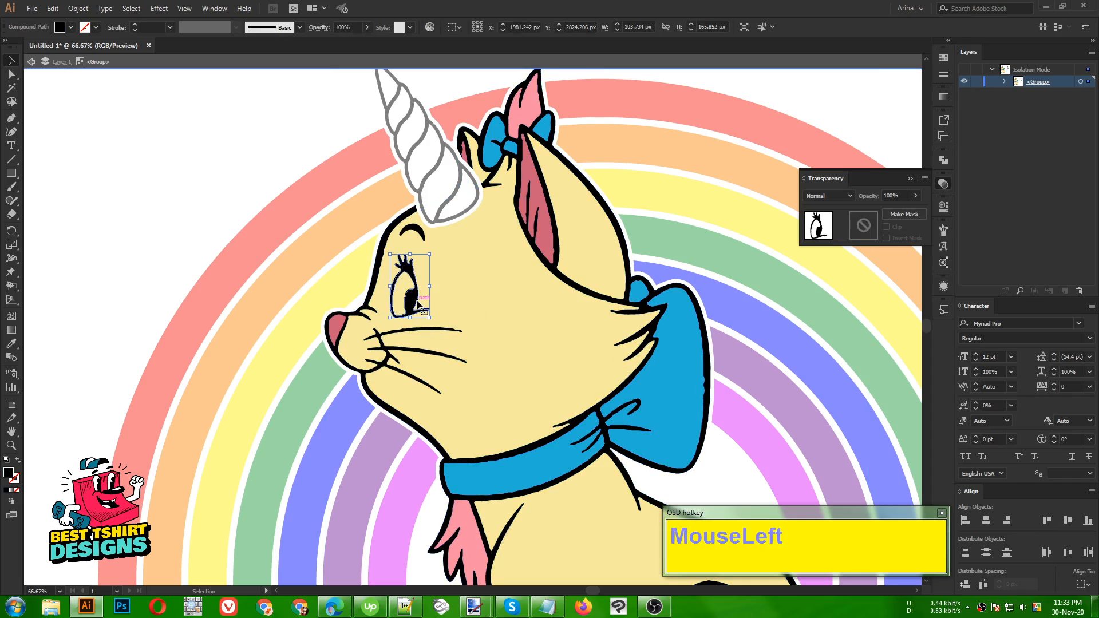
{"action": "key", "text": "k"}
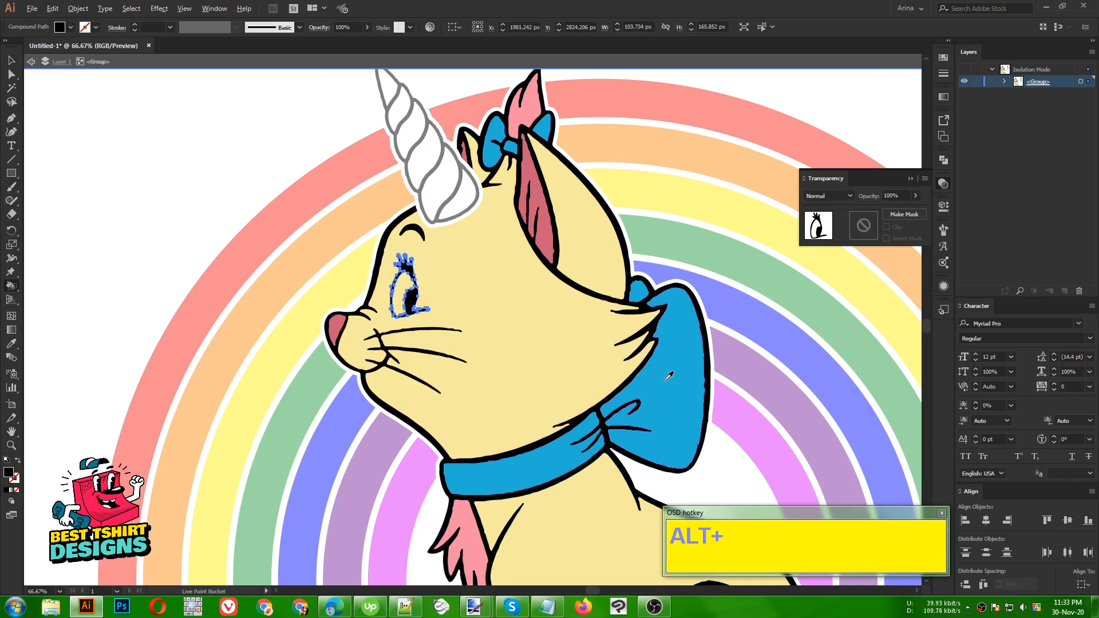
{"action": "double_click", "coordinate": [9, 474]}
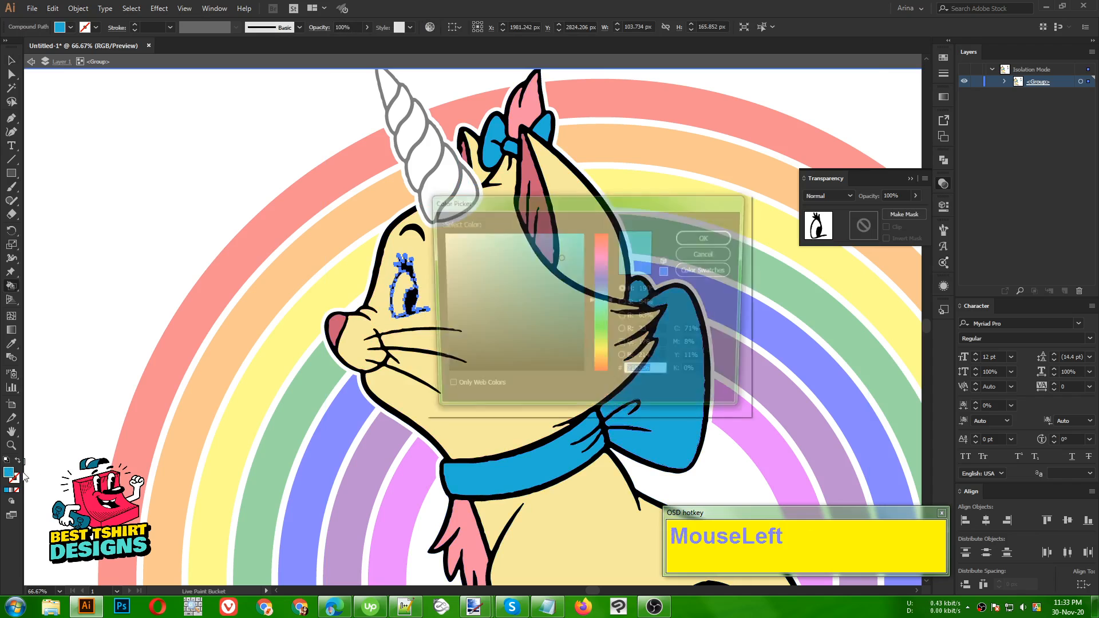
{"action": "left_click", "coordinate": [505, 241]}
{"action": "left_click", "coordinate": [716, 239]}
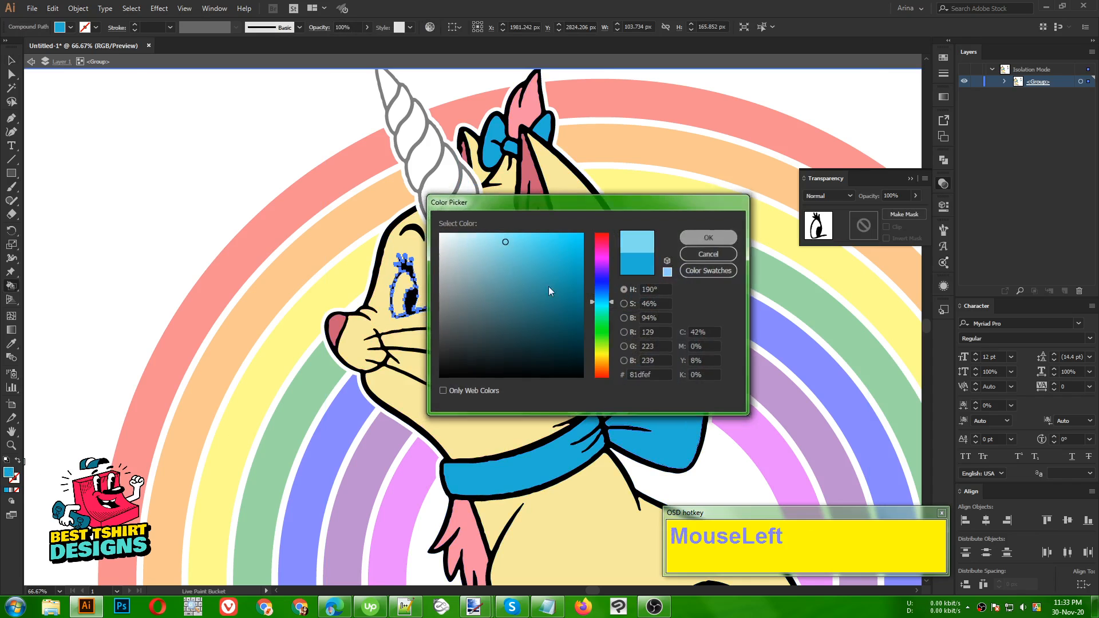
{"action": "scroll", "coordinate": [410, 280], "scroll_direction": "up", "scroll_amount": 3}
{"action": "left_click", "coordinate": [399, 283]}
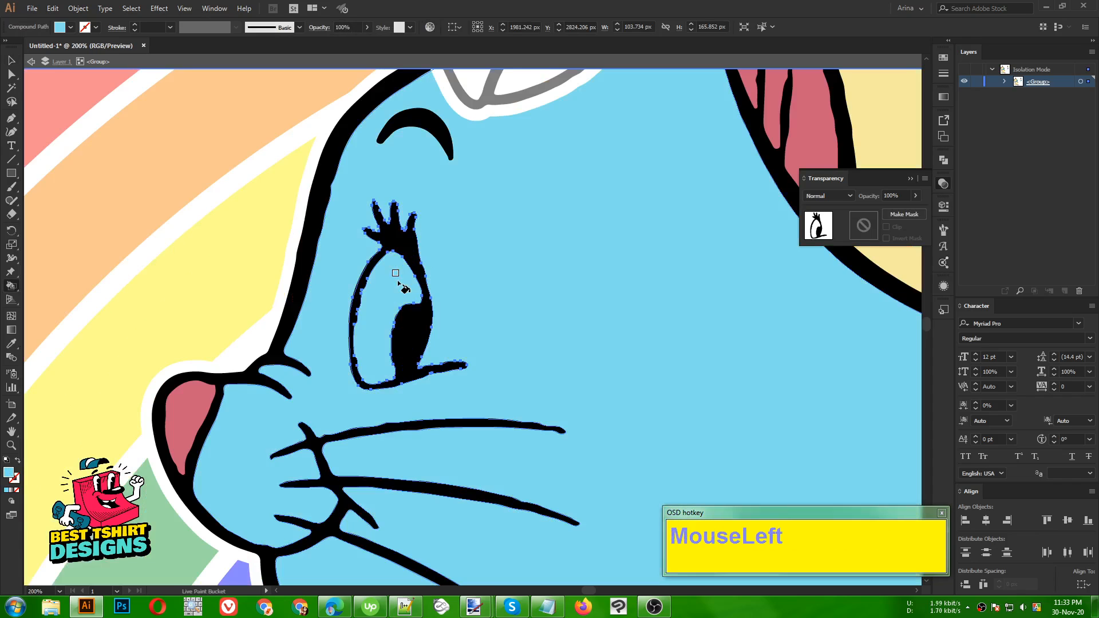
{"action": "key", "text": "ctrl+z"}
{"action": "key", "text": "ctrl+z"}
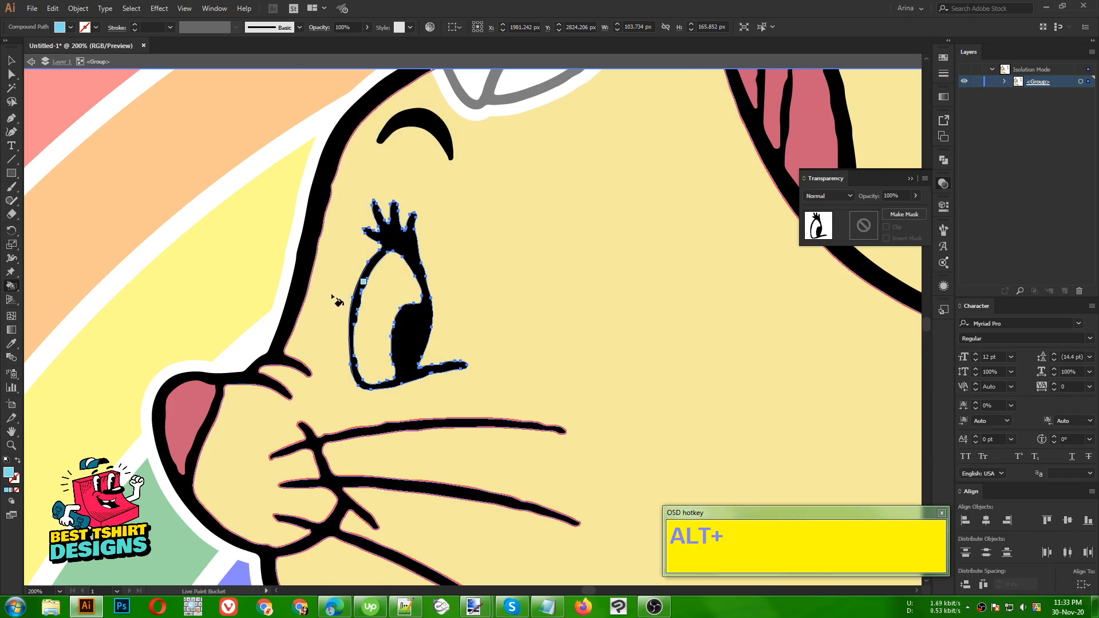
Select the eye outline with its lashes and isolate its compound path.
{"action": "scroll", "coordinate": [351, 320], "scroll_direction": "down", "scroll_amount": 1, "text": "alt"}
{"action": "key", "text": "v"}
{"action": "left_click", "coordinate": [391, 328]}
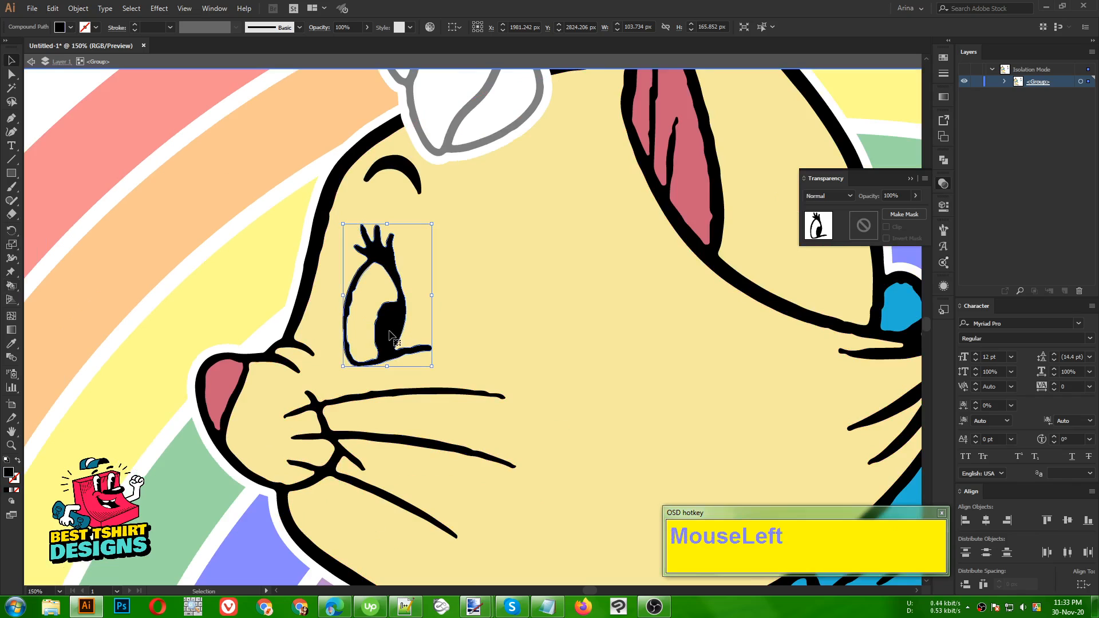
{"action": "double_click", "coordinate": [389, 335]}
{"action": "left_click", "coordinate": [400, 321]}
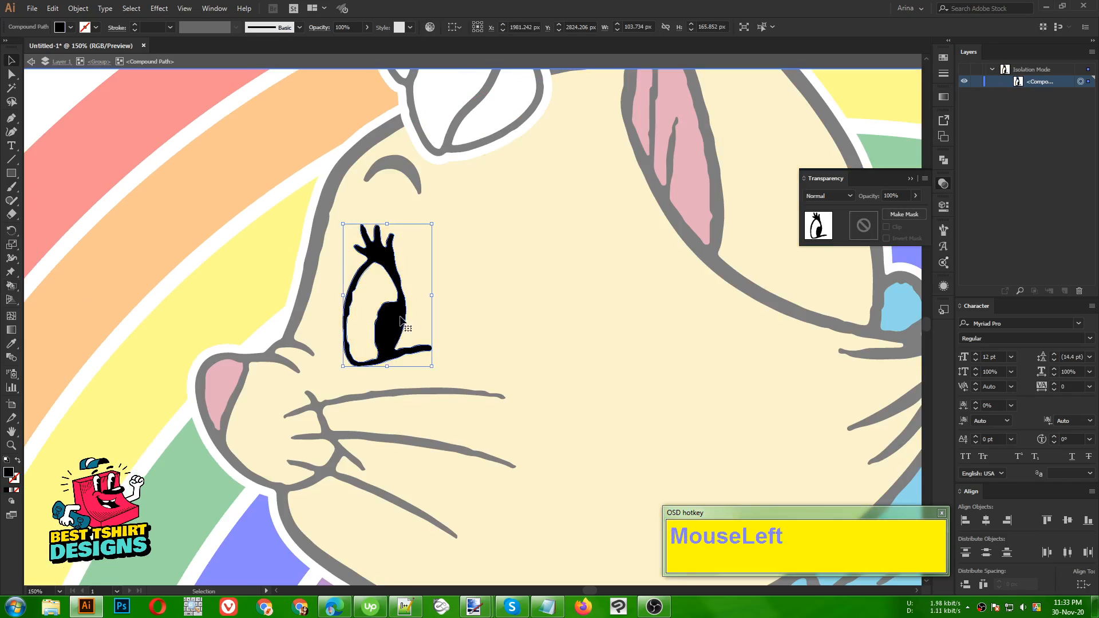
Try to convert the isolated eye into a Live Paint group and fill it with a lightened bow blue, and undo both.
{"action": "key", "text": "k"}
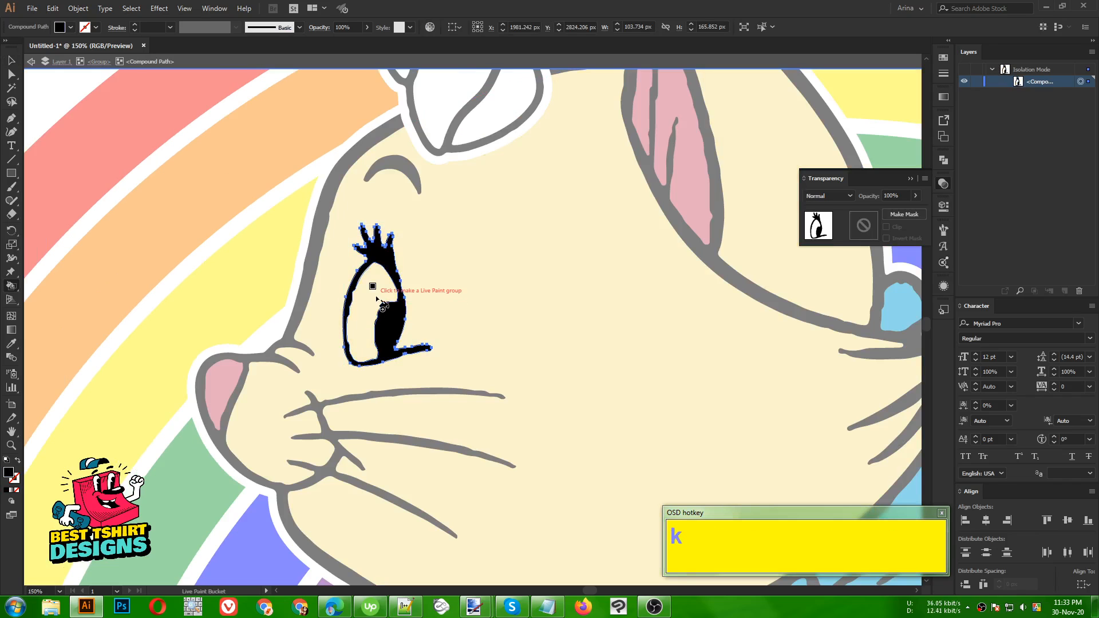
{"action": "left_click", "coordinate": [377, 292]}
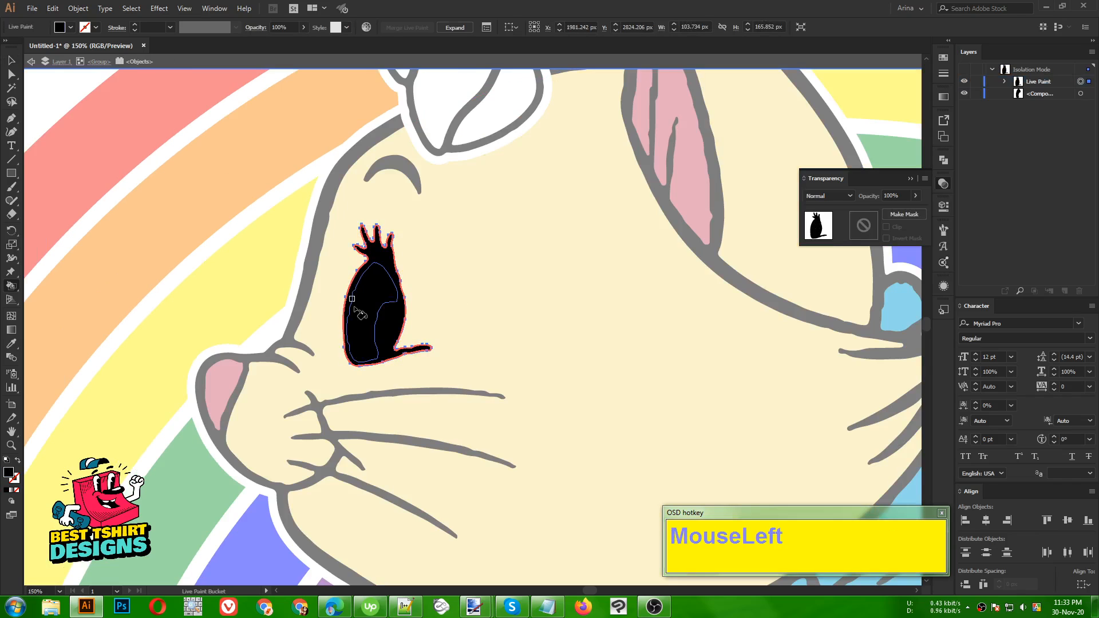
{"action": "left_click", "coordinate": [897, 308], "text": "alt"}
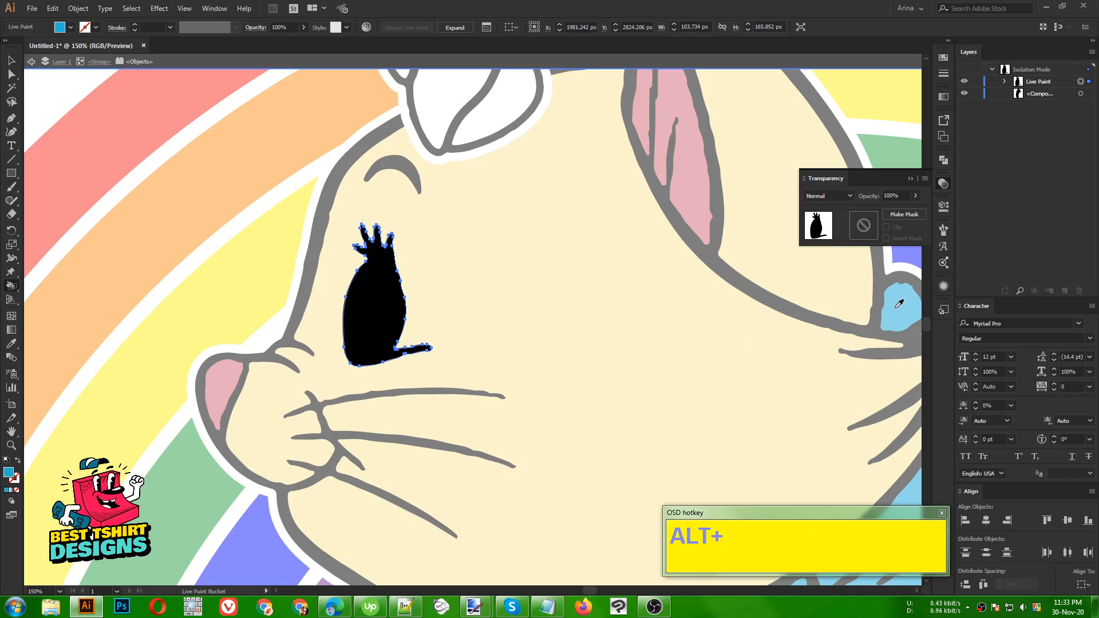
{"action": "double_click", "coordinate": [10, 471]}
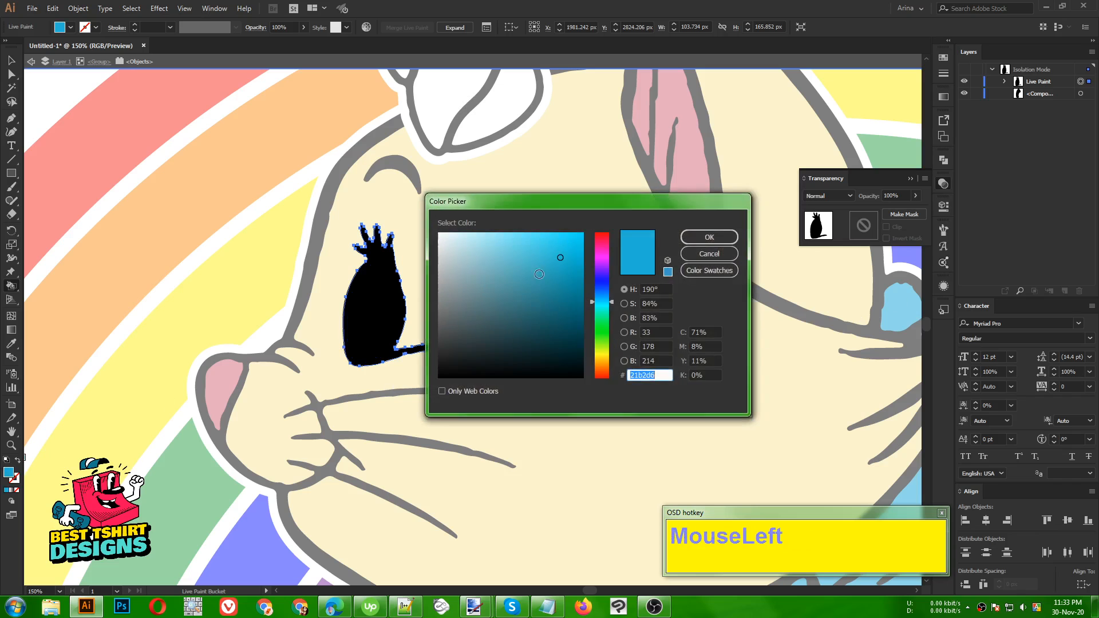
{"action": "left_click", "coordinate": [710, 237]}
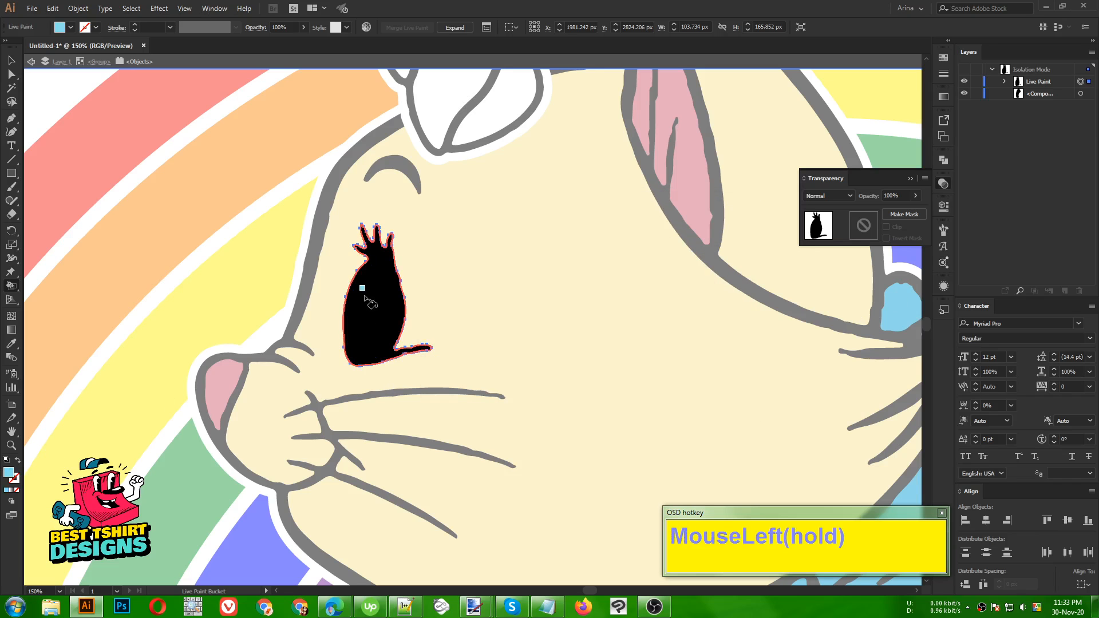
{"action": "left_click", "coordinate": [365, 297]}
{"action": "key", "text": "ctrl+z"}
{"action": "key", "text": "ctrl+z"}
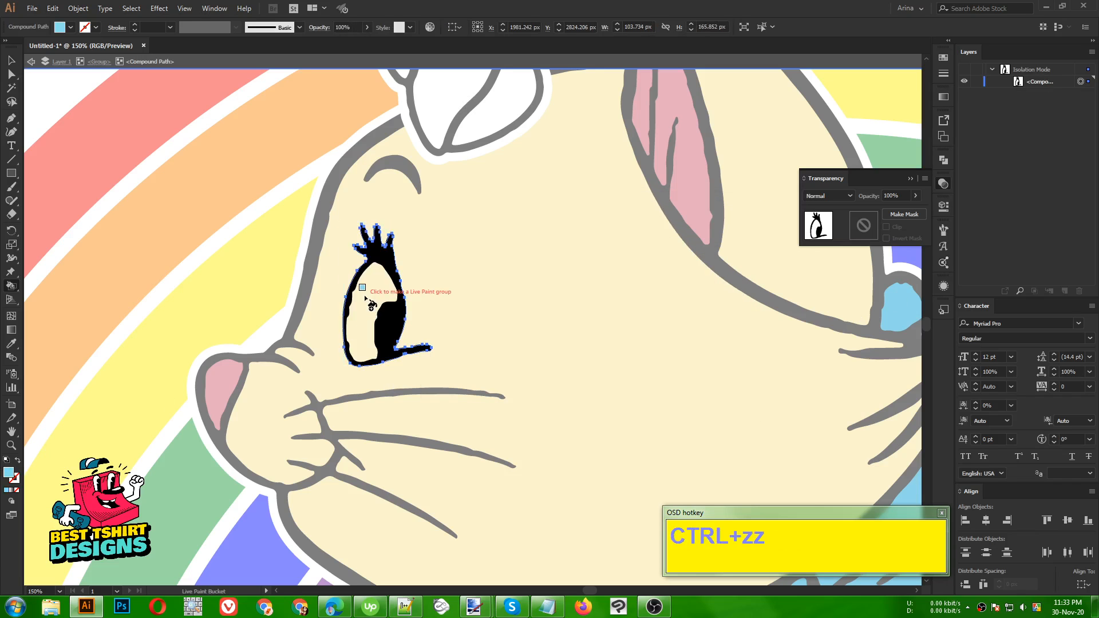
Try again to make a Live Paint group from the reselected eye path, and undo the conversion.
{"action": "left_click", "coordinate": [367, 296]}
{"action": "key", "text": "ctrl+z"}
{"action": "key", "text": "v"}
{"action": "left_click", "coordinate": [385, 319]}
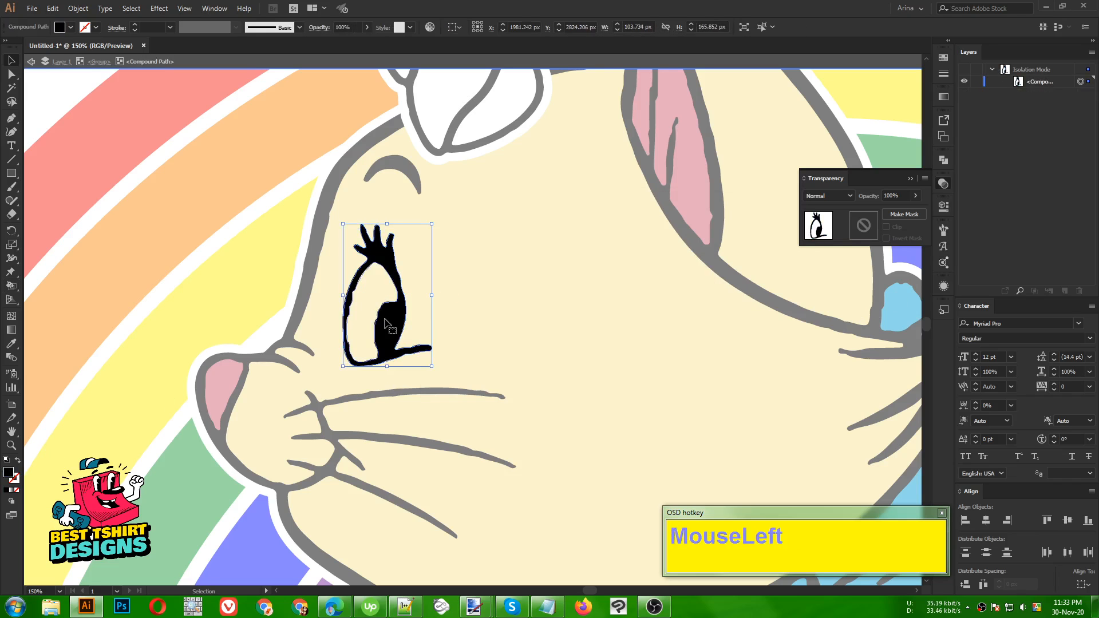
{"action": "key", "text": "k"}
{"action": "left_click", "coordinate": [365, 287]}
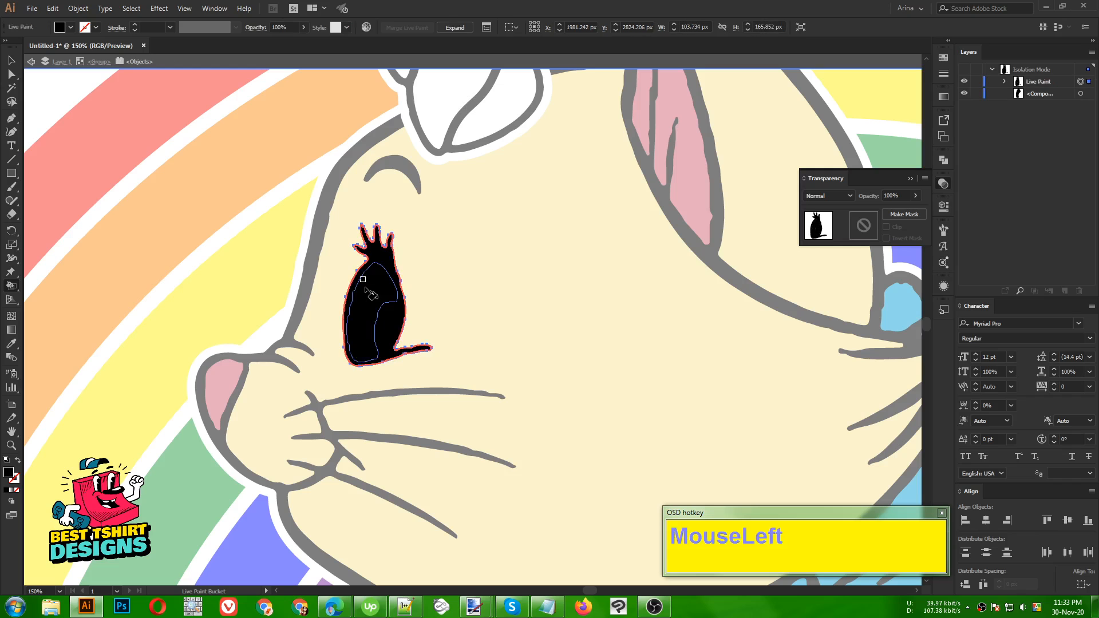
{"action": "scroll", "coordinate": [367, 326], "scroll_direction": "down", "scroll_amount": 1, "text": "alt"}
{"action": "key", "text": "v"}
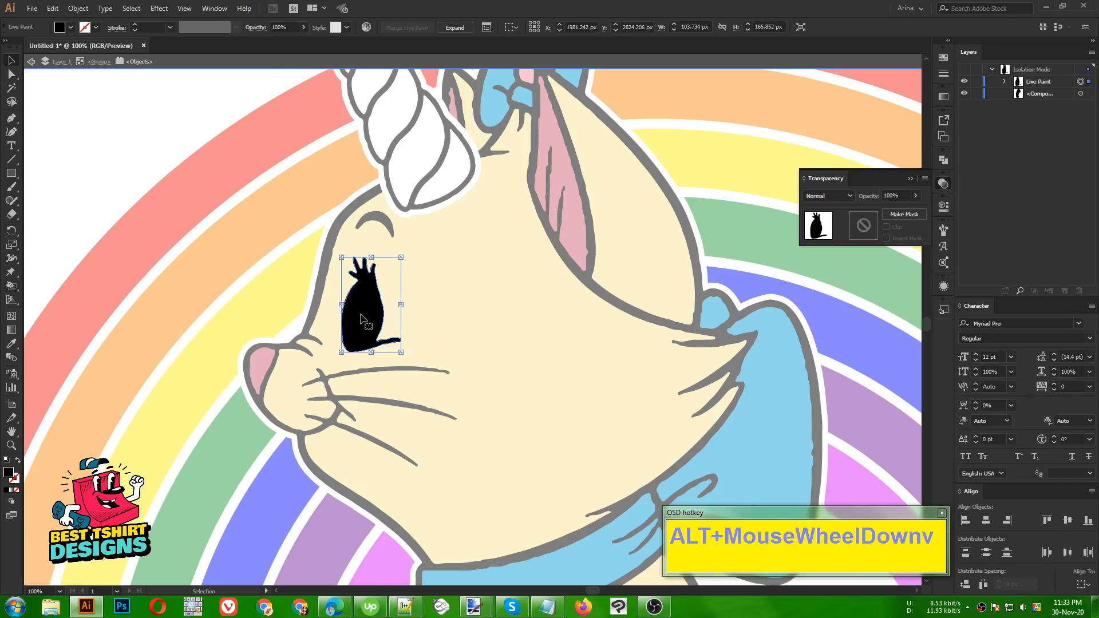
{"action": "left_click", "coordinate": [369, 315]}
{"action": "key", "text": "ctrl+z"}
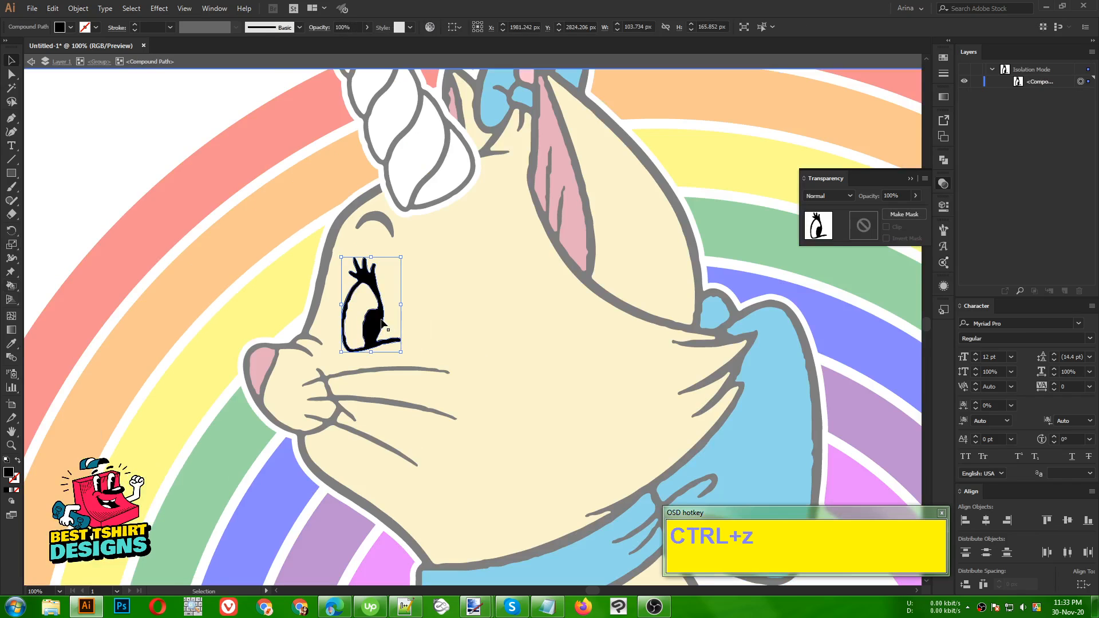
Sample the bow's blue as the fill colour with nothing selected, and lighten it to a pale sky blue.
{"action": "scroll", "coordinate": [361, 319], "scroll_direction": "up", "scroll_amount": 3, "text": "alt"}
{"action": "left_click", "coordinate": [235, 274]}
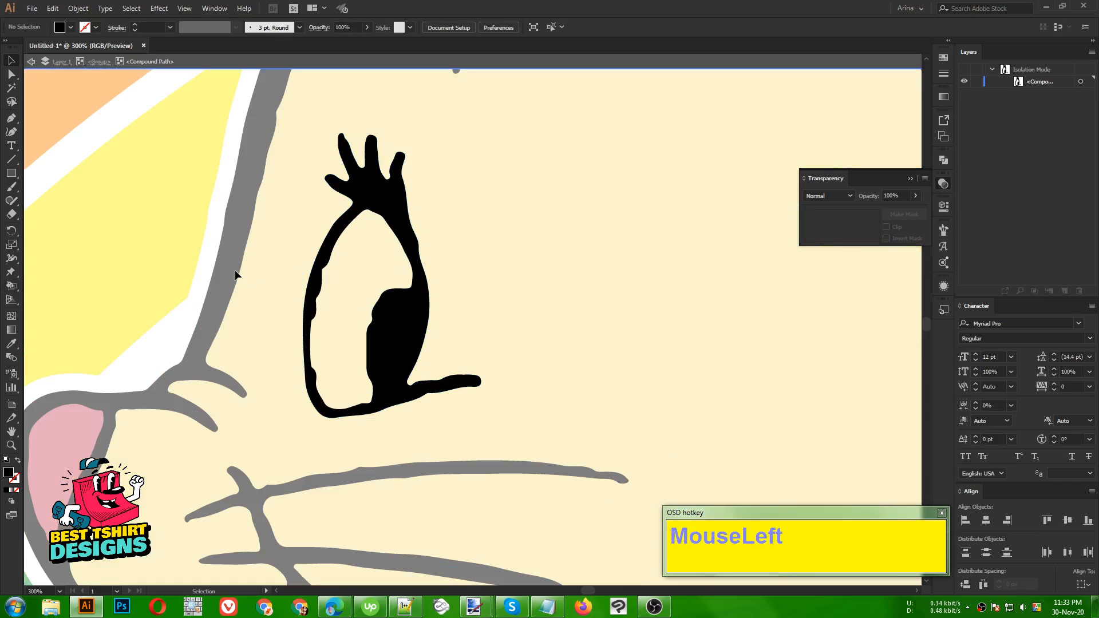
{"action": "scroll", "coordinate": [302, 363], "scroll_direction": "up", "scroll_amount": 1, "text": "alt"}
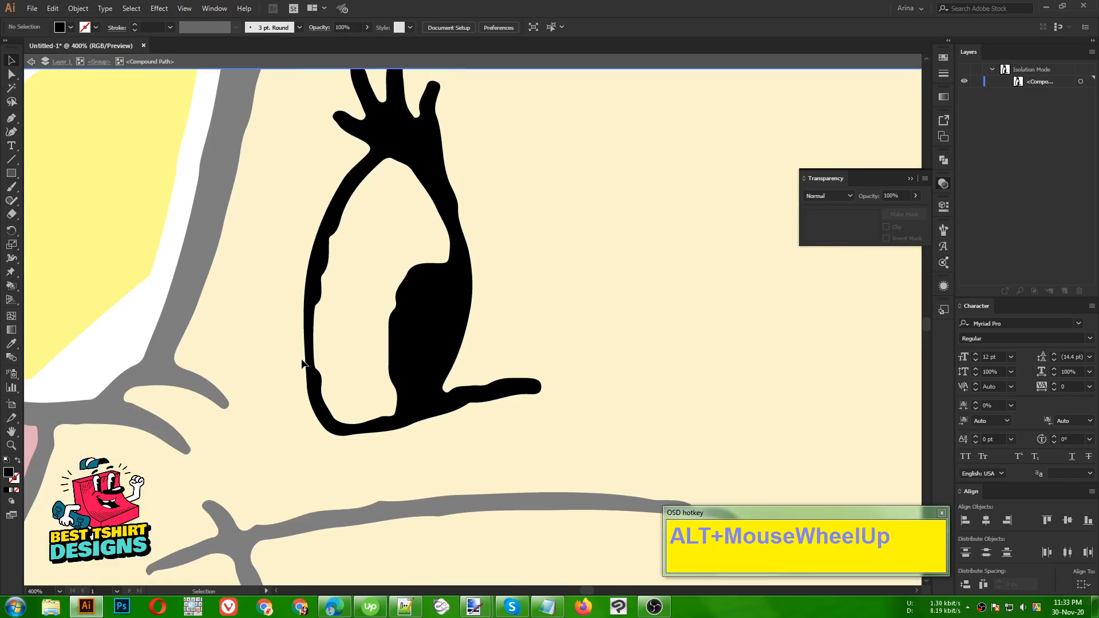
{"action": "scroll", "coordinate": [150, 407], "scroll_direction": "down", "scroll_amount": 3, "text": "alt"}
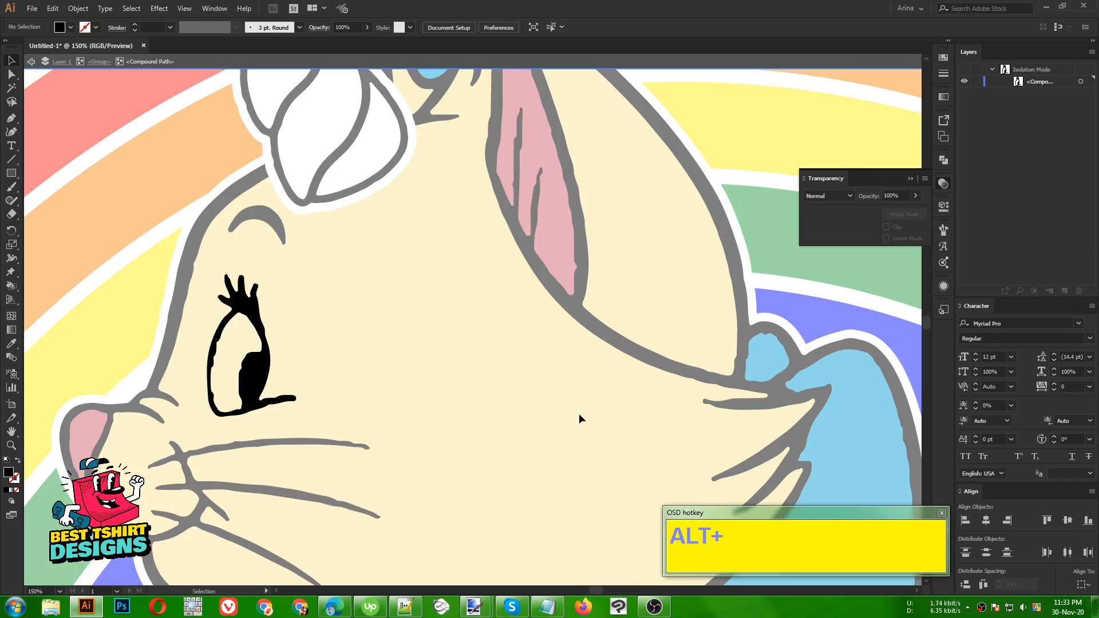
{"action": "key", "text": "i"}
{"action": "left_click", "coordinate": [840, 404]}
{"action": "scroll", "coordinate": [215, 378], "scroll_direction": "up", "scroll_amount": 1, "text": "alt"}
{"action": "key", "text": "v"}
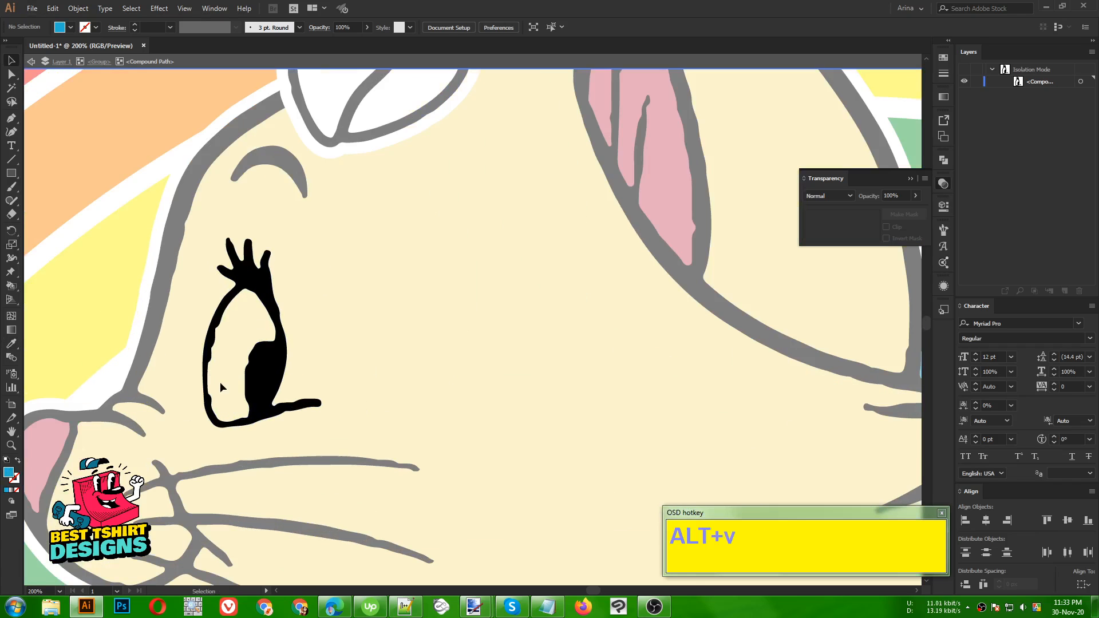
{"action": "double_click", "coordinate": [8, 473]}
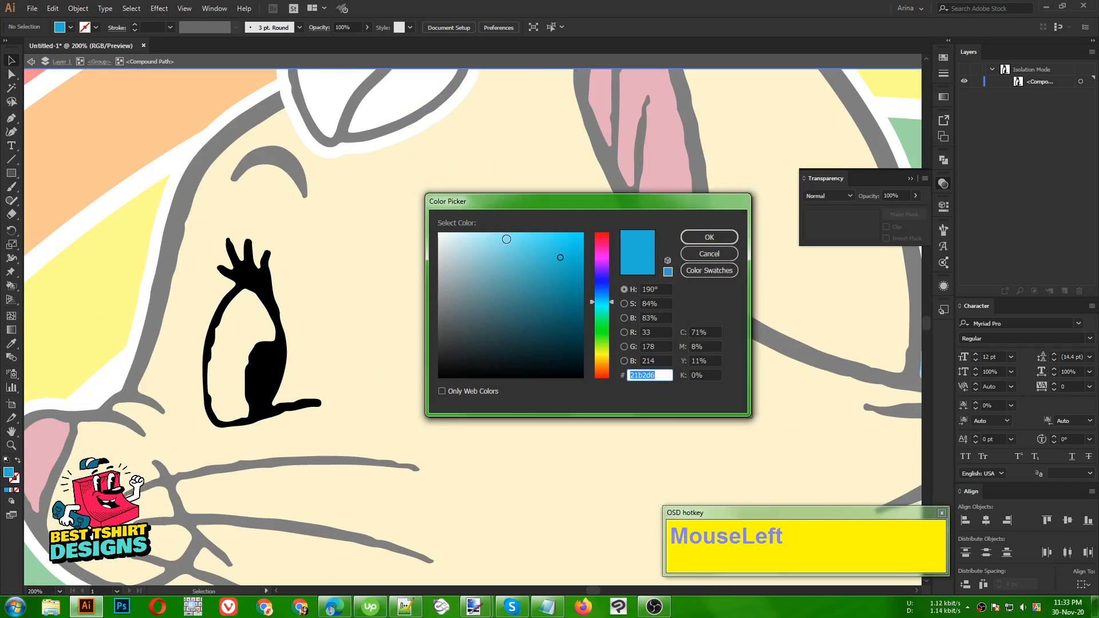
{"action": "left_click", "coordinate": [507, 239]}
{"action": "left_click", "coordinate": [695, 238]}
Trace a closed straight-segment Pen shape around the eye opening and pupil, keeping its points within the black outline.
{"action": "scroll", "coordinate": [186, 380], "scroll_direction": "up", "scroll_amount": 1, "text": "alt"}
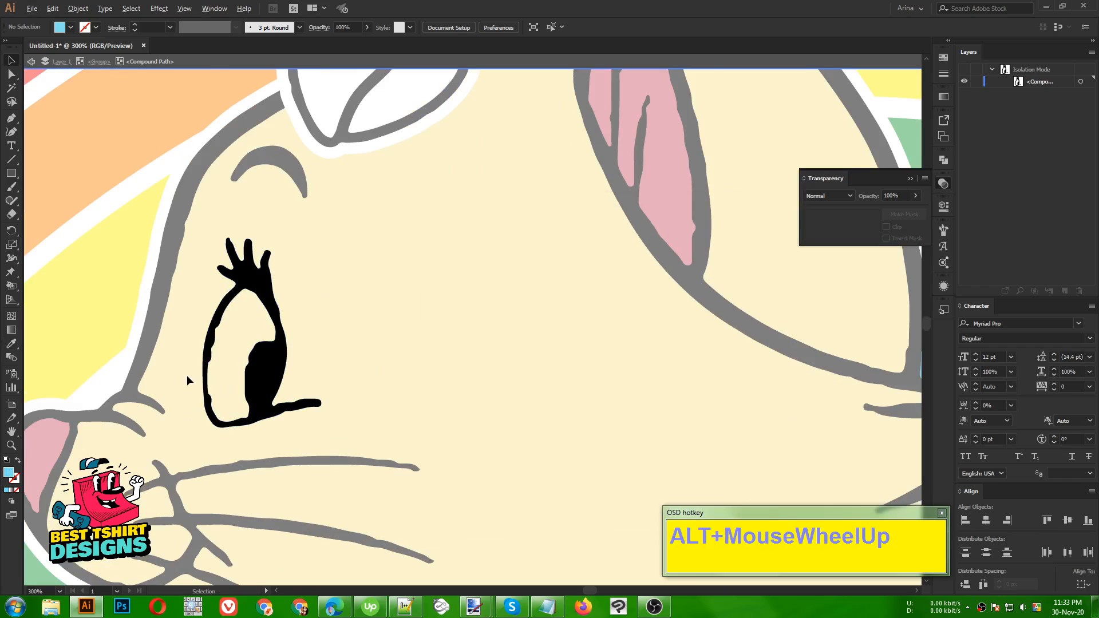
{"action": "left_click", "coordinate": [12, 118]}
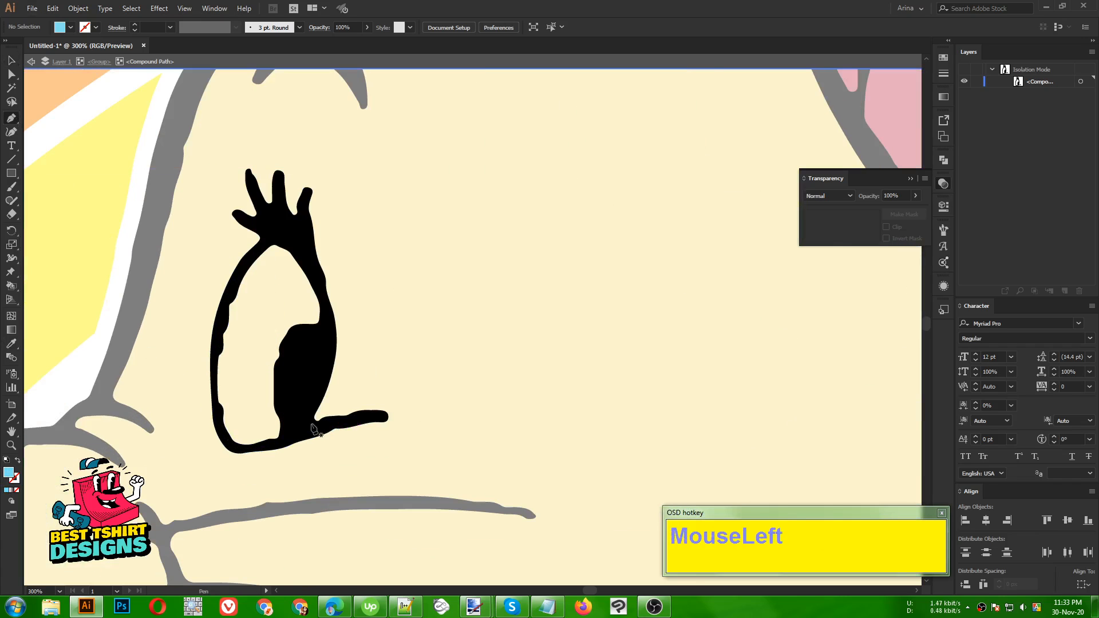
{"action": "left_click_drag", "start_coordinate": [286, 437], "coordinate": [266, 450]}
{"action": "left_click", "coordinate": [252, 449]}
{"action": "left_click", "coordinate": [227, 437]}
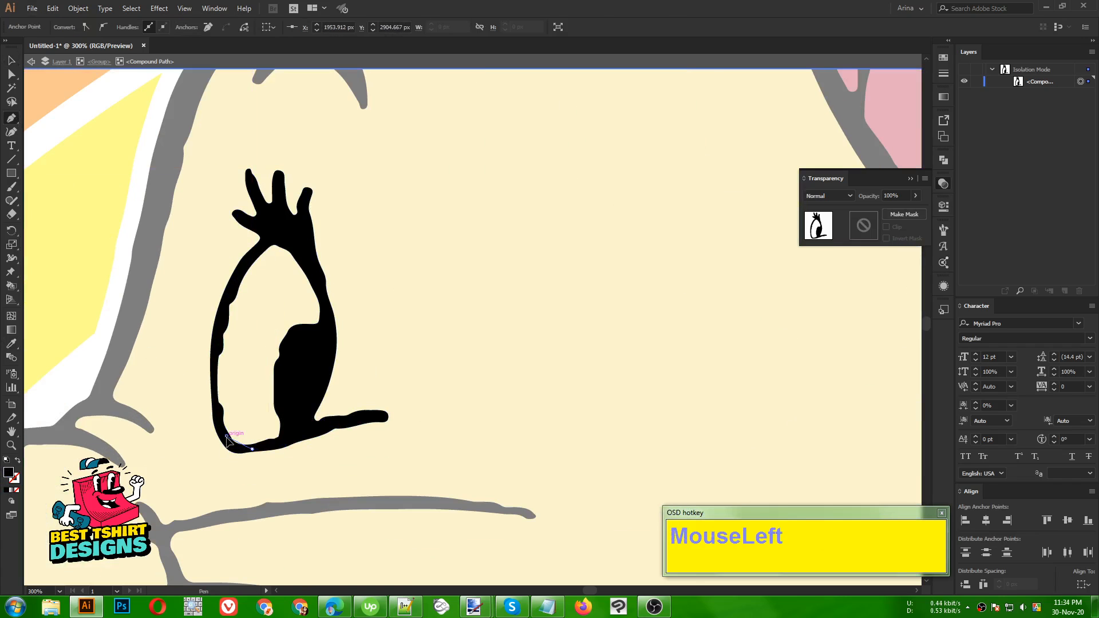
{"action": "left_click", "coordinate": [212, 409]}
{"action": "left_click", "coordinate": [213, 362]}
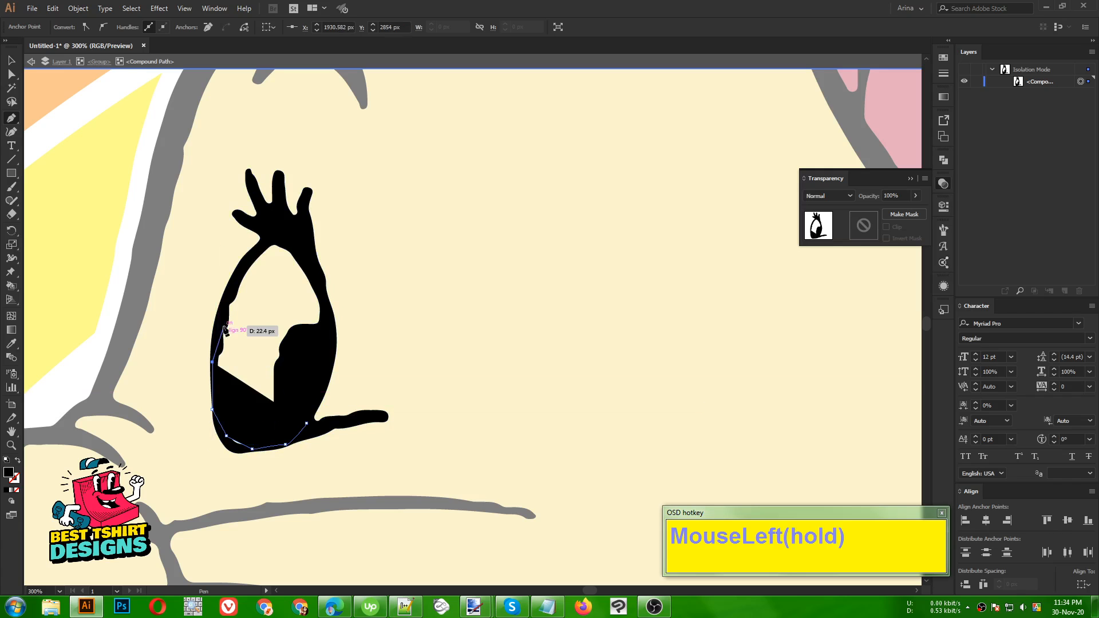
{"action": "left_click", "coordinate": [224, 307]}
{"action": "left_click", "coordinate": [245, 267]}
{"action": "left_click", "coordinate": [269, 237]}
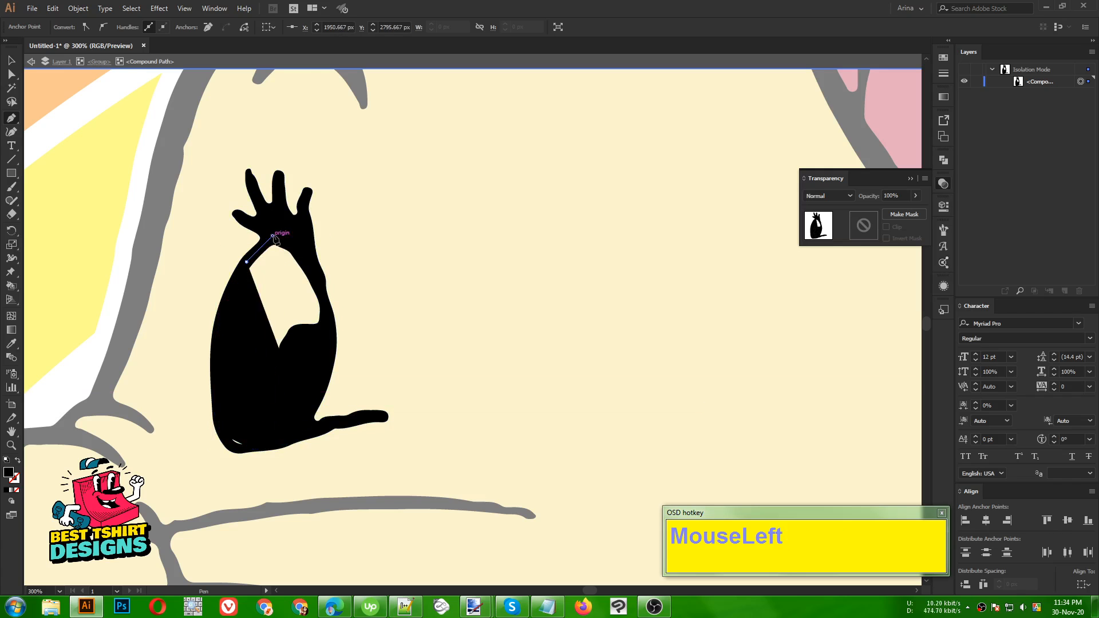
{"action": "left_click", "coordinate": [295, 240]}
{"action": "left_click", "coordinate": [313, 279]}
{"action": "left_click", "coordinate": [326, 311]}
{"action": "left_click", "coordinate": [326, 342]}
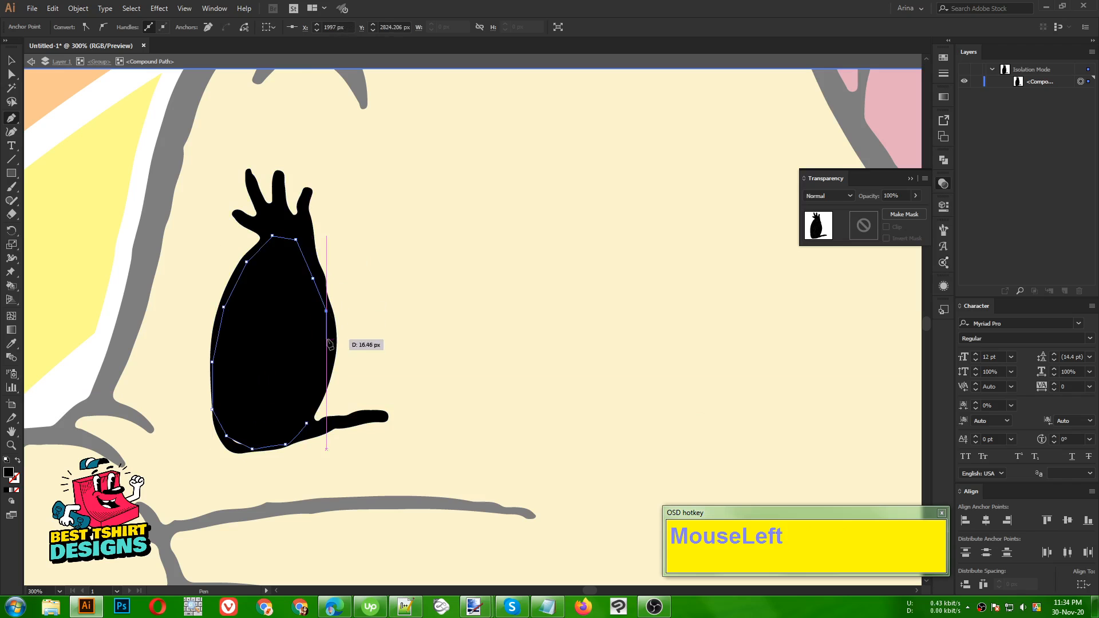
{"action": "left_click", "coordinate": [309, 403]}
{"action": "left_click", "coordinate": [307, 423]}
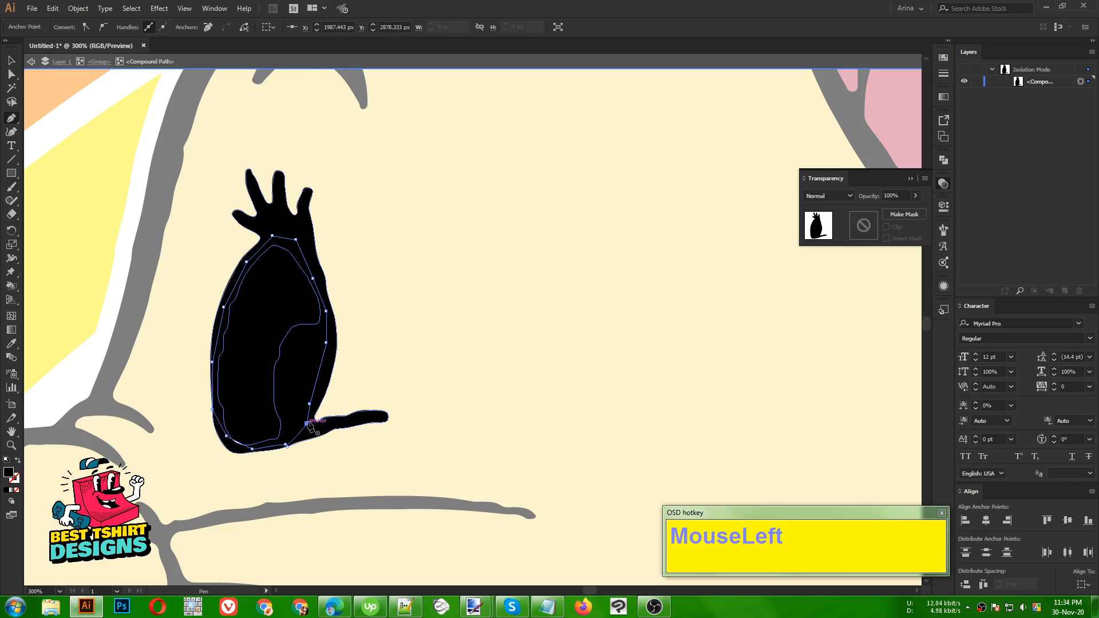
Shift the traced shape's lowest anchor point so its edge covers the small gap at the bottom of the eye.
{"action": "scroll", "coordinate": [229, 450], "scroll_direction": "up", "scroll_amount": 2}
{"action": "key", "text": "a"}
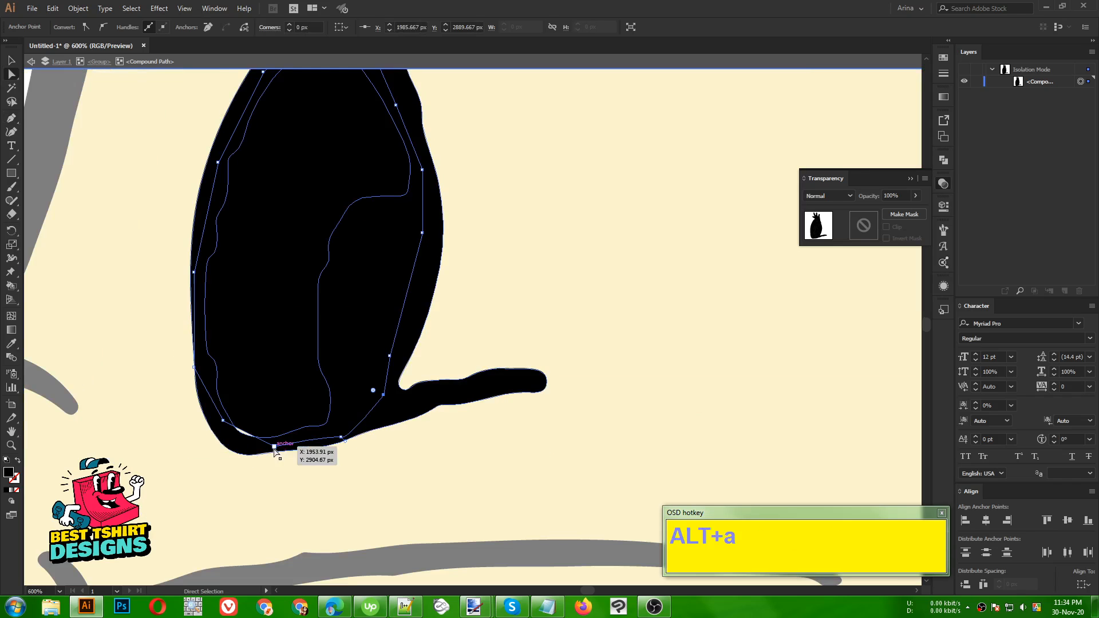
{"action": "left_click_drag", "start_coordinate": [274, 451], "coordinate": [247, 450]}
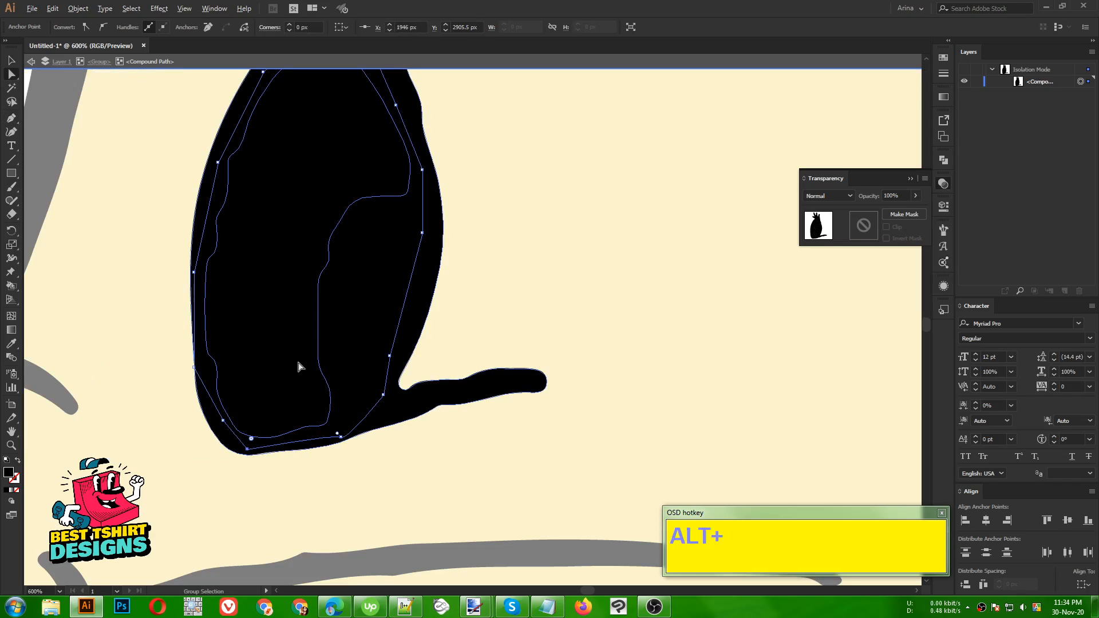
{"action": "scroll", "coordinate": [299, 366], "scroll_direction": "down", "scroll_amount": 4, "text": "alt"}
{"action": "key", "text": "v"}
{"action": "left_click", "coordinate": [451, 322]}
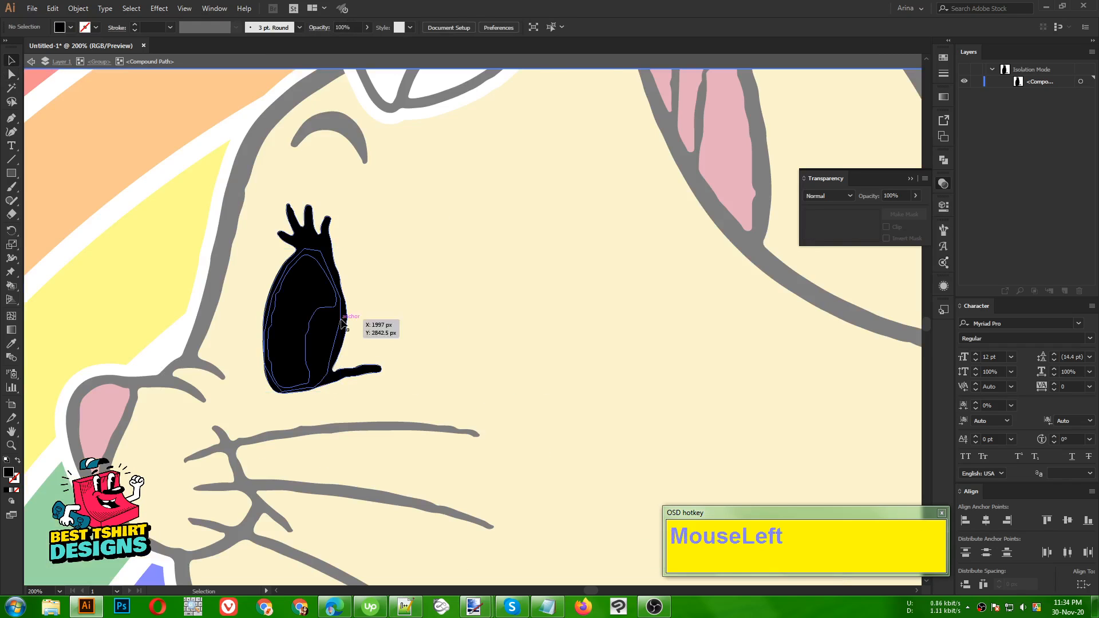
Undo the trial move of the traced shape and cut the shape out of the eye's compound path.
{"action": "left_click", "coordinate": [312, 313]}
{"action": "left_click_drag", "start_coordinate": [312, 291], "coordinate": [538, 391]}
{"action": "key", "text": "ctrl+z"}
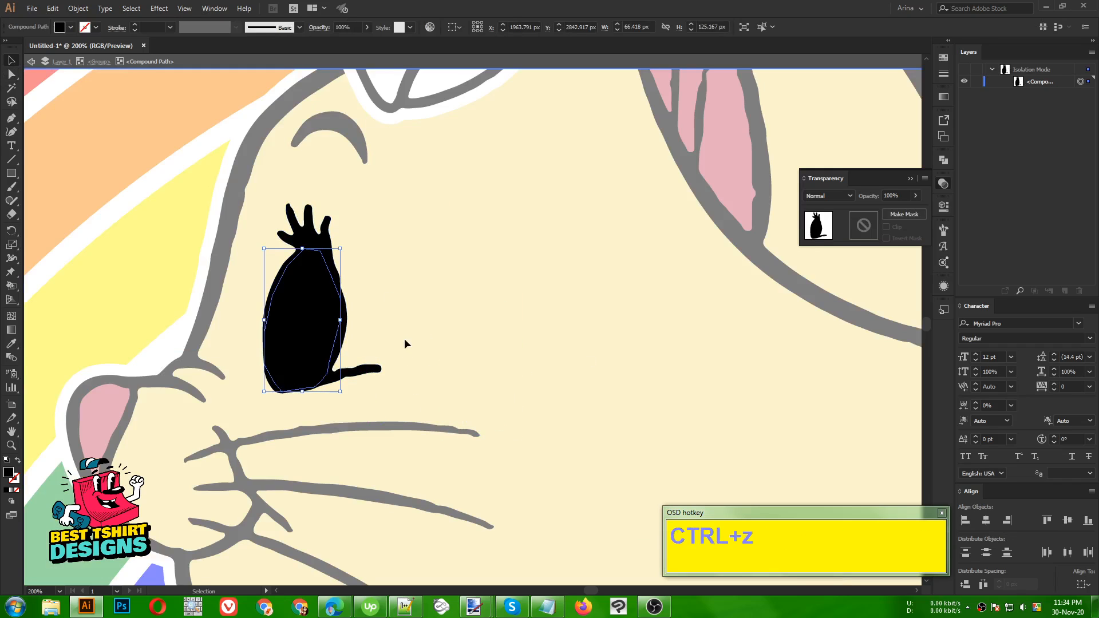
{"action": "key", "text": "ctrl+x"}
{"action": "scroll", "coordinate": [309, 311], "scroll_direction": "down", "scroll_amount": 2, "text": "alt"}
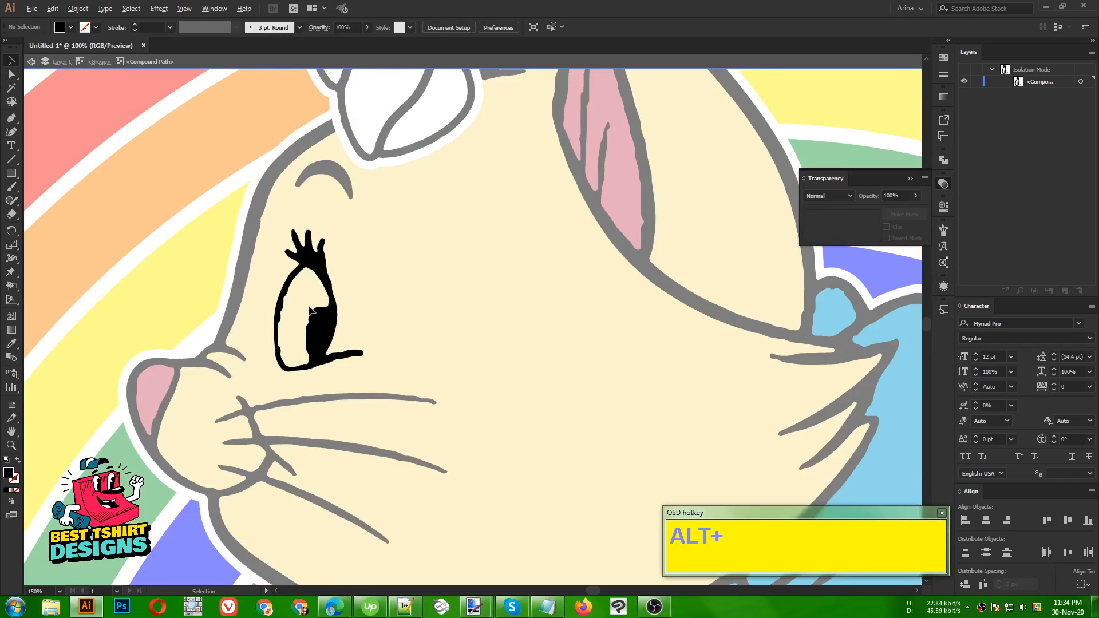
Try to paste the shape behind the eye outline within its compound path and recolour it with the bow's blue, and undo both.
{"action": "left_click", "coordinate": [315, 324]}
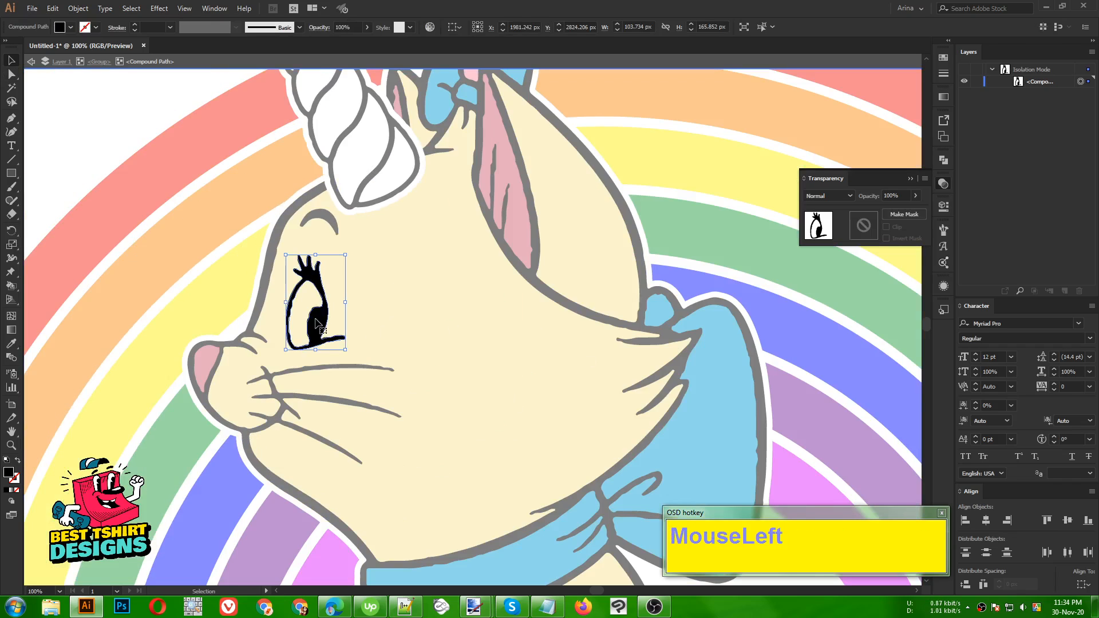
{"action": "key", "text": "ctrl+b"}
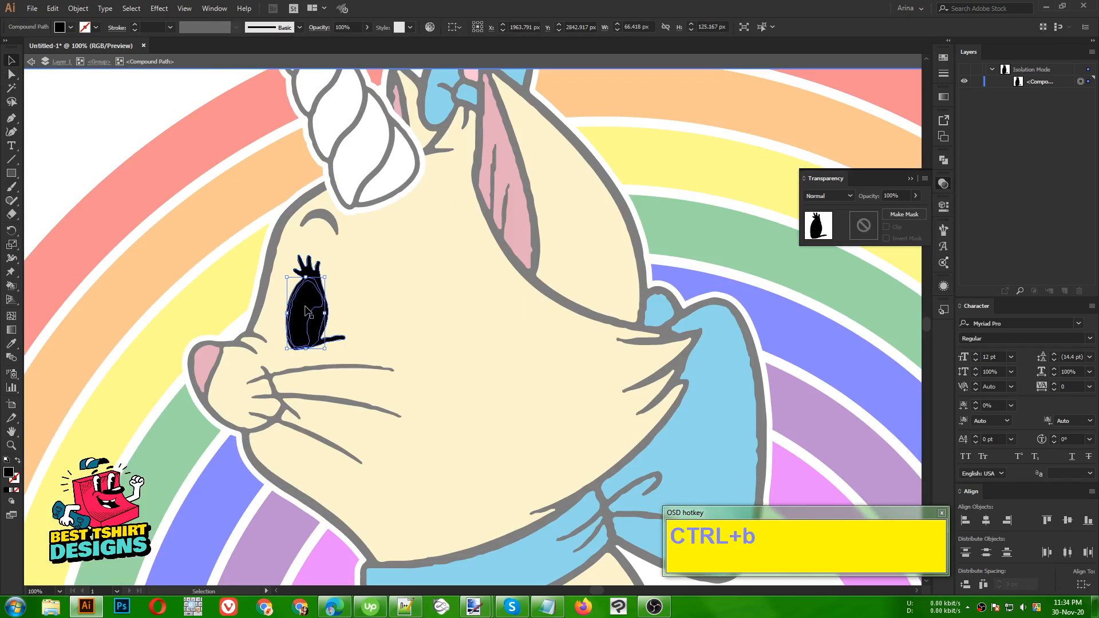
{"action": "key", "text": "i"}
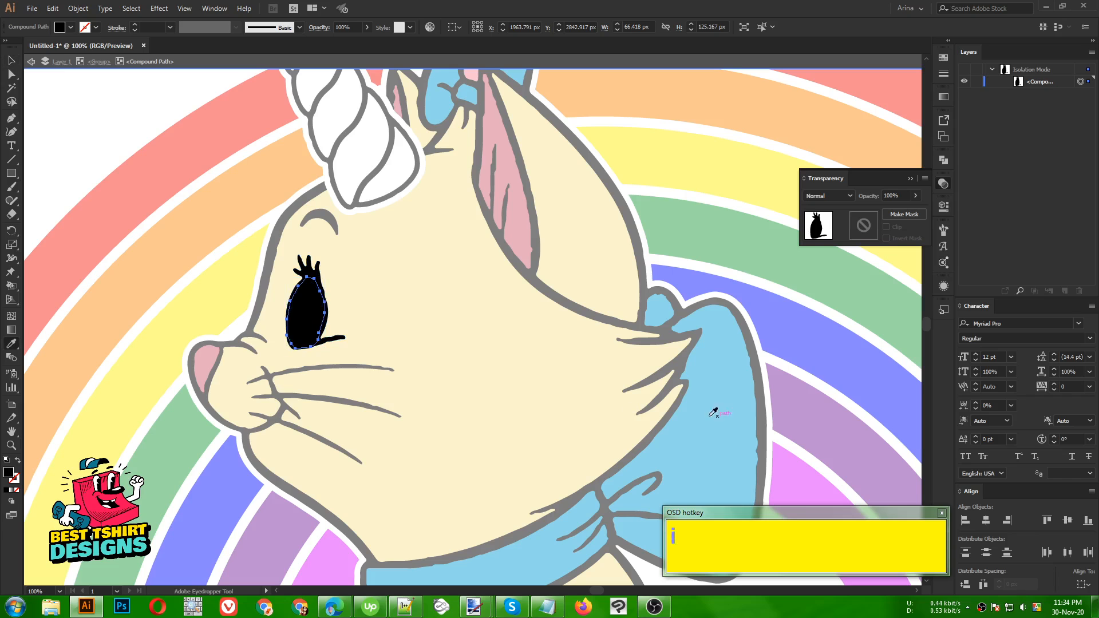
{"action": "left_click", "coordinate": [724, 385]}
{"action": "key", "text": "ctrl+z"}
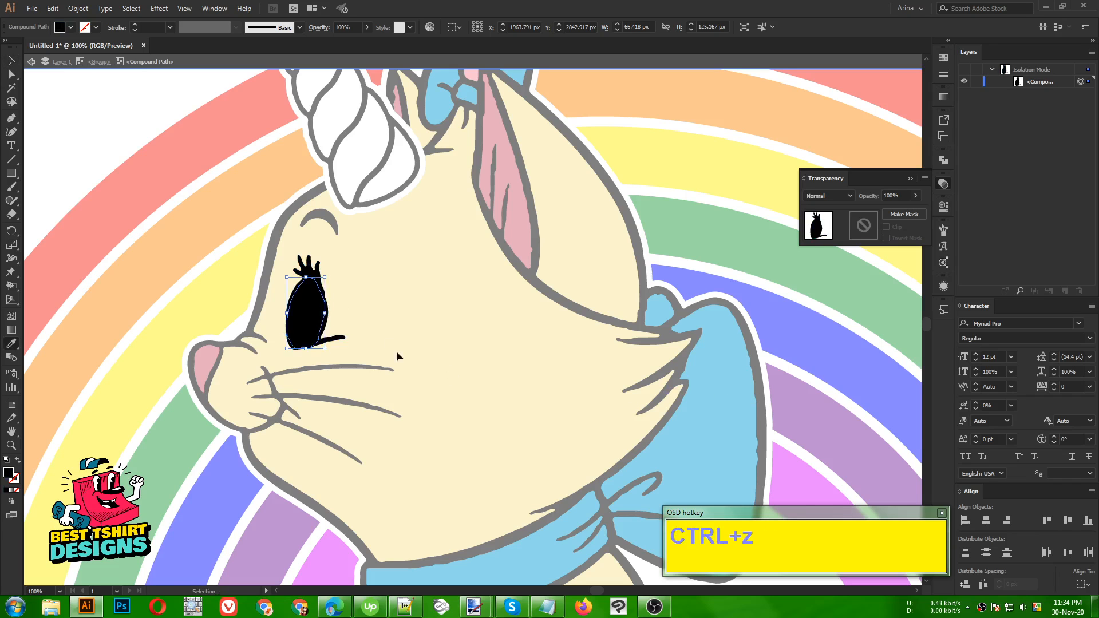
{"action": "key", "text": "ctrl+z"}
Exit the compound path's isolation, isolate the cat group instead, paste the cut shape behind the eye outline, and leave isolation.
{"action": "key", "text": "v"}
{"action": "double_click", "coordinate": [361, 319]}
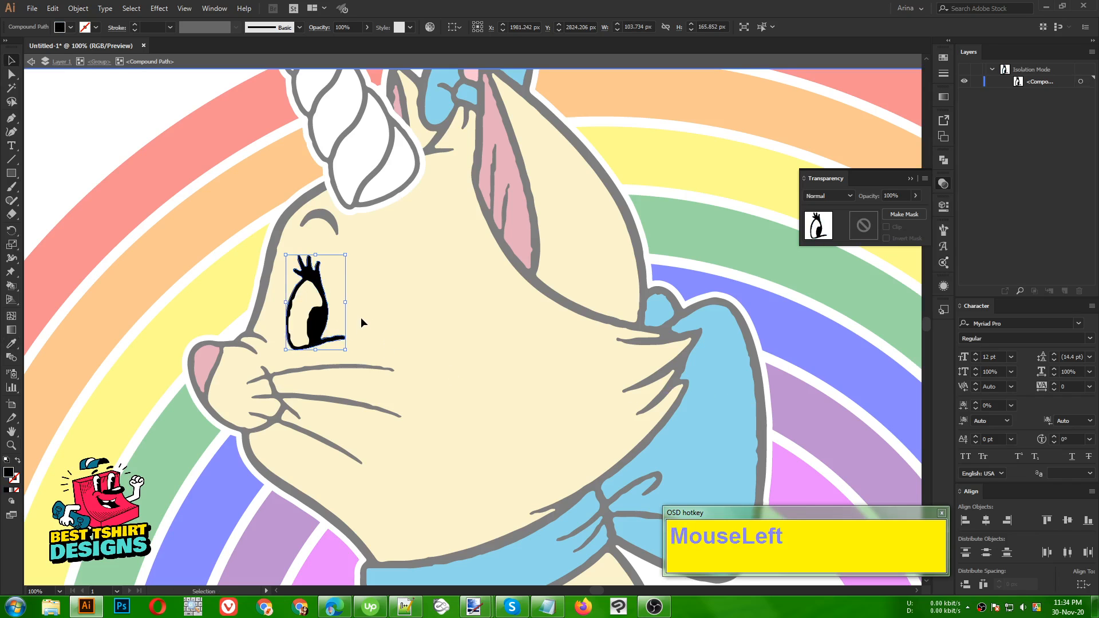
{"action": "left_click", "coordinate": [328, 321]}
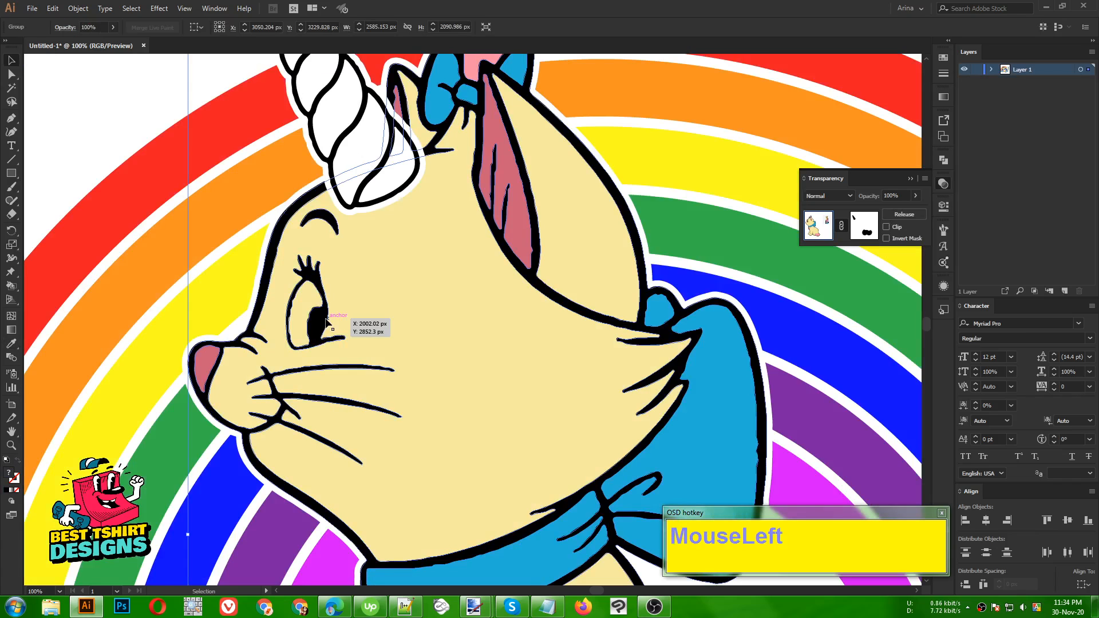
{"action": "double_click", "coordinate": [326, 322]}
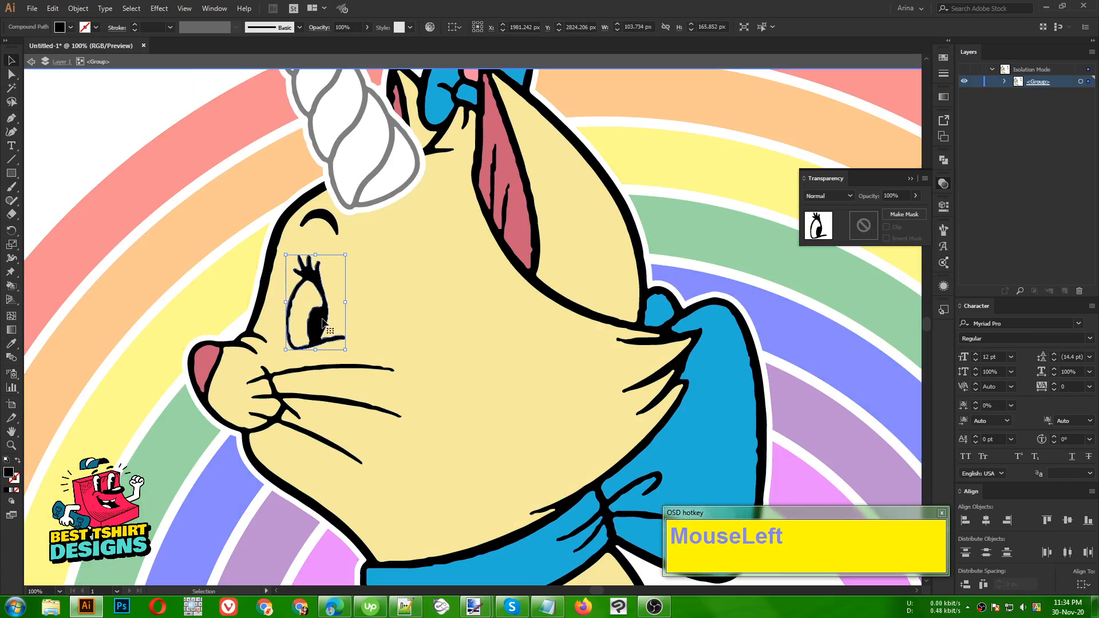
{"action": "key", "text": "ctrl+b"}
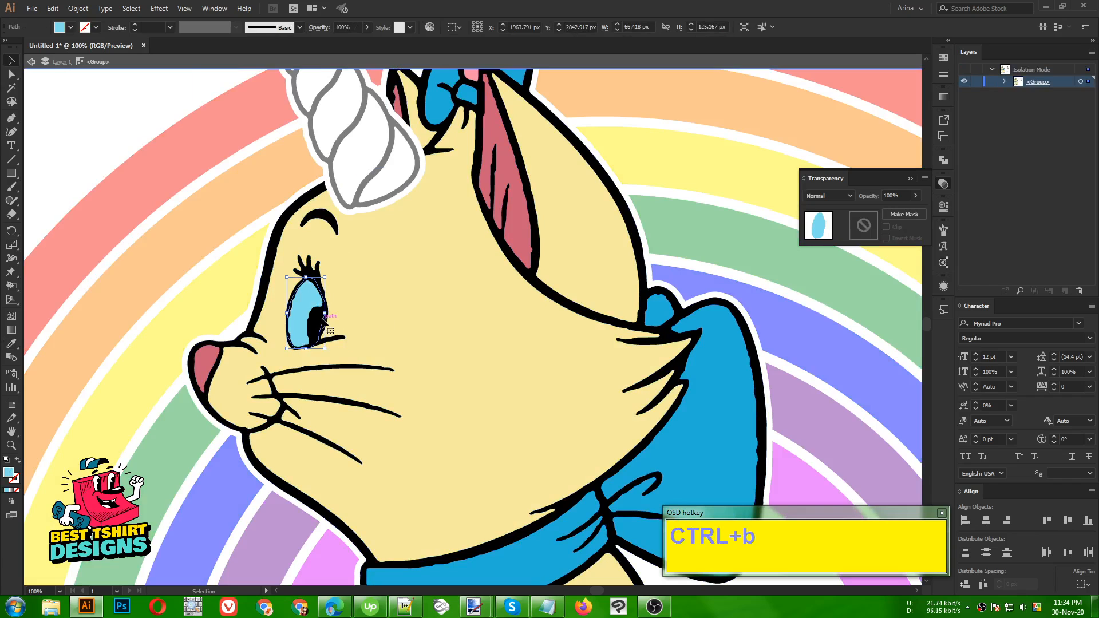
{"action": "scroll", "coordinate": [354, 332], "scroll_direction": "down", "scroll_amount": 2}
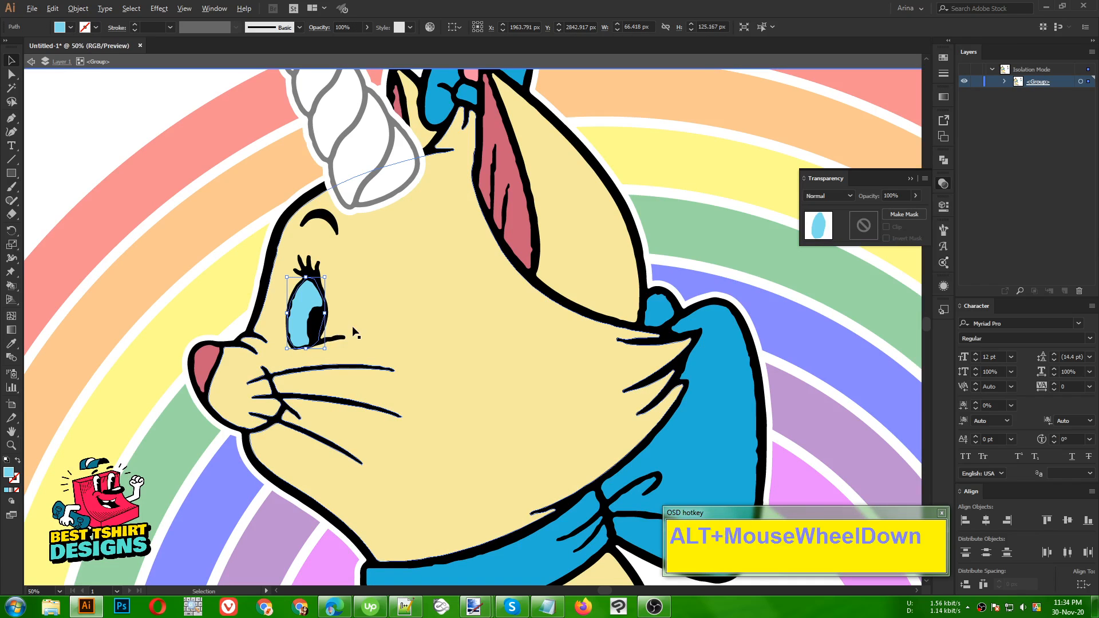
{"action": "scroll", "coordinate": [322, 335], "scroll_direction": "up", "scroll_amount": 1}
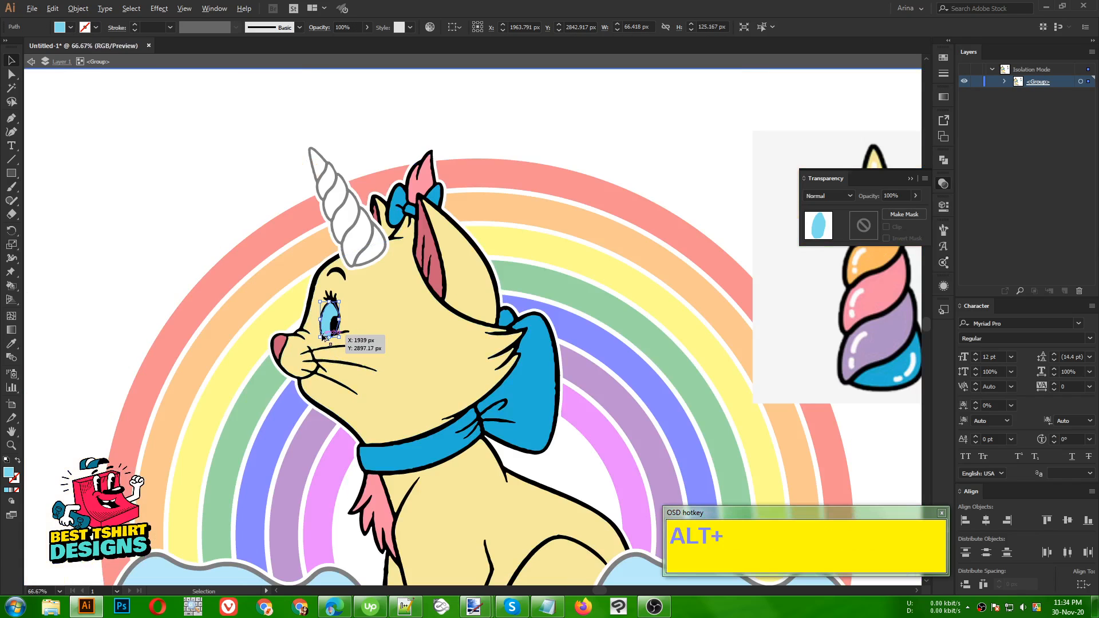
{"action": "scroll", "coordinate": [324, 336], "scroll_direction": "up", "scroll_amount": 1}
{"action": "scroll", "coordinate": [329, 318], "scroll_direction": "down", "scroll_amount": 2}
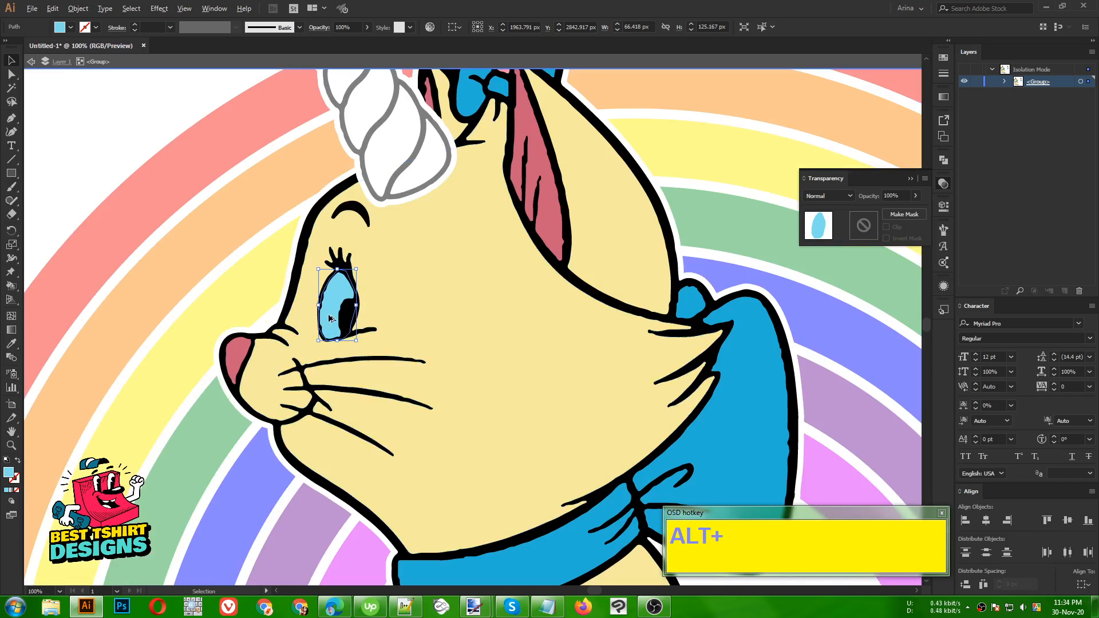
{"action": "double_click", "coordinate": [184, 225]}
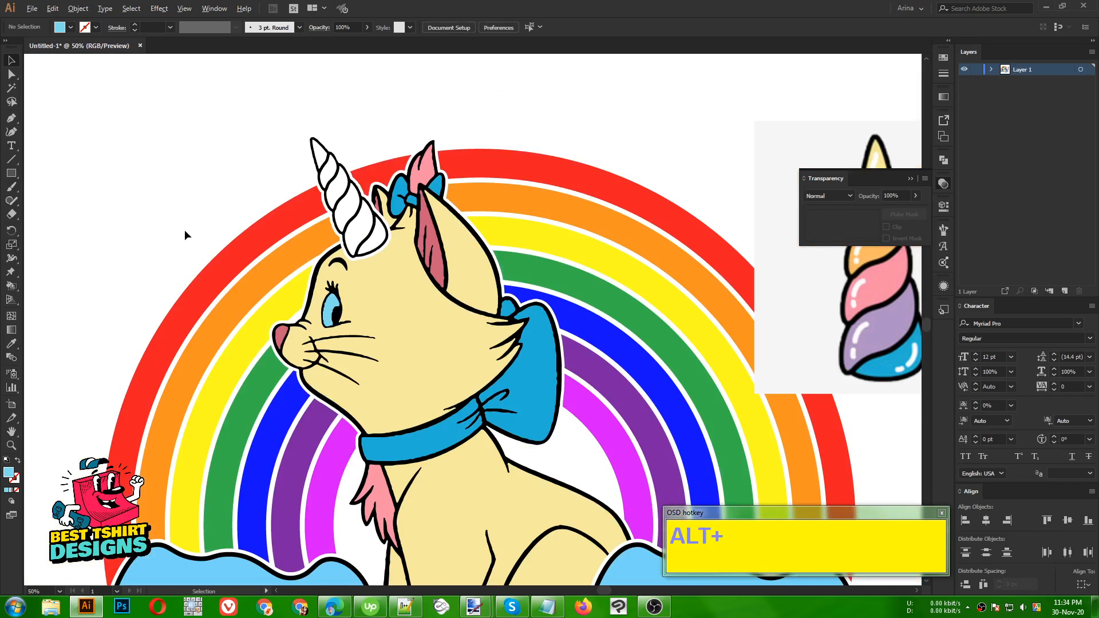
Select the unicorn horn group on the cat's forehead.
{"action": "scroll", "coordinate": [185, 229], "scroll_direction": "down", "scroll_amount": 1}
{"action": "scroll", "coordinate": [440, 355], "scroll_direction": "down", "scroll_amount": 1}
{"action": "left_click", "coordinate": [530, 161]}
{"action": "scroll", "coordinate": [307, 188], "scroll_direction": "up", "scroll_amount": 2}
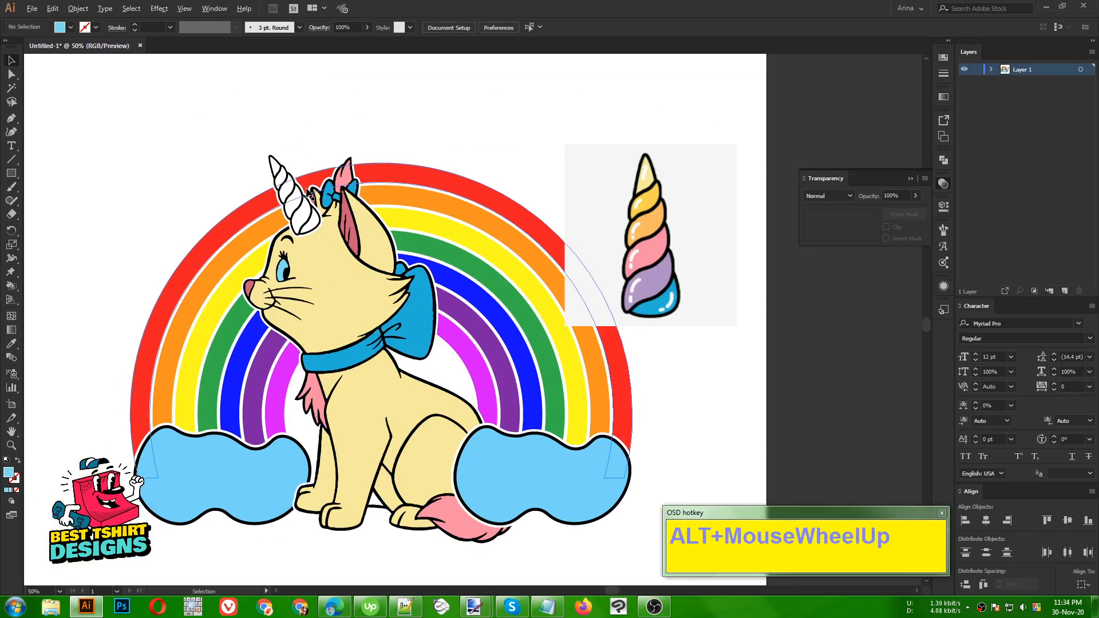
{"action": "left_click", "coordinate": [287, 225]}
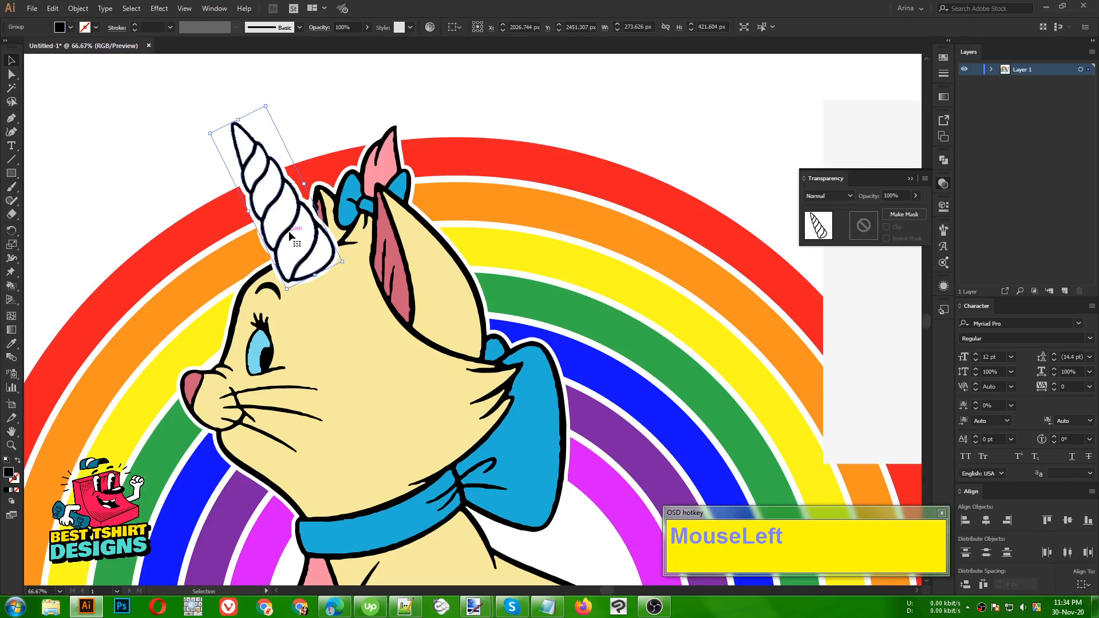
{"action": "scroll", "coordinate": [289, 232], "scroll_direction": "up", "scroll_amount": 2}
Try to fill the horn's lowest section with the magenta sampled from the rainbow's innermost band using Live Paint, and undo the fill.
{"action": "key", "text": "k"}
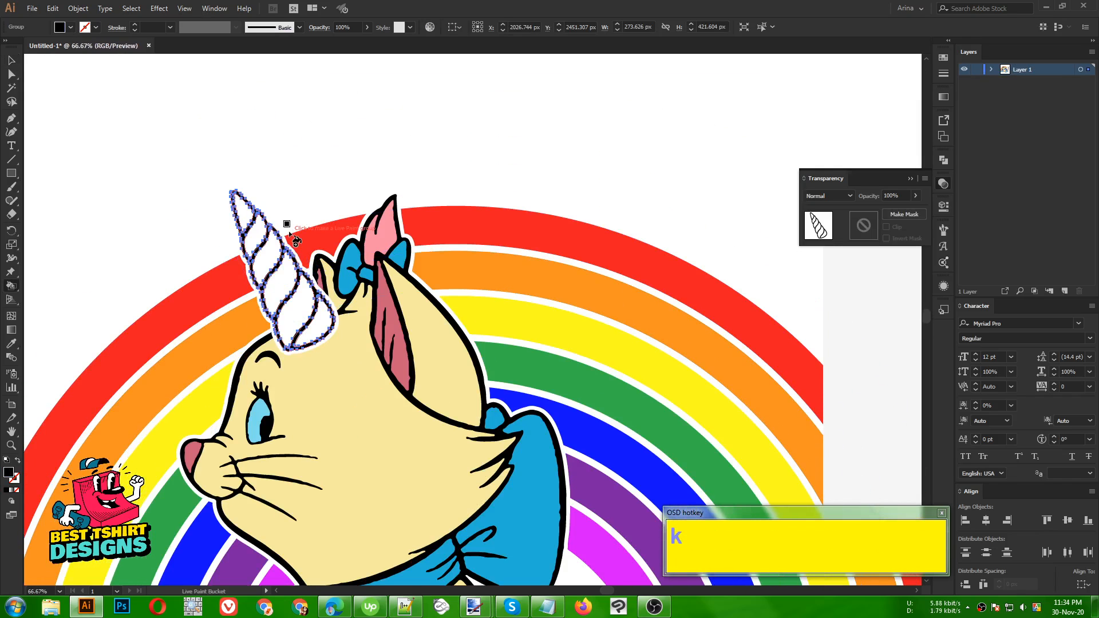
{"action": "key", "text": "alt"}
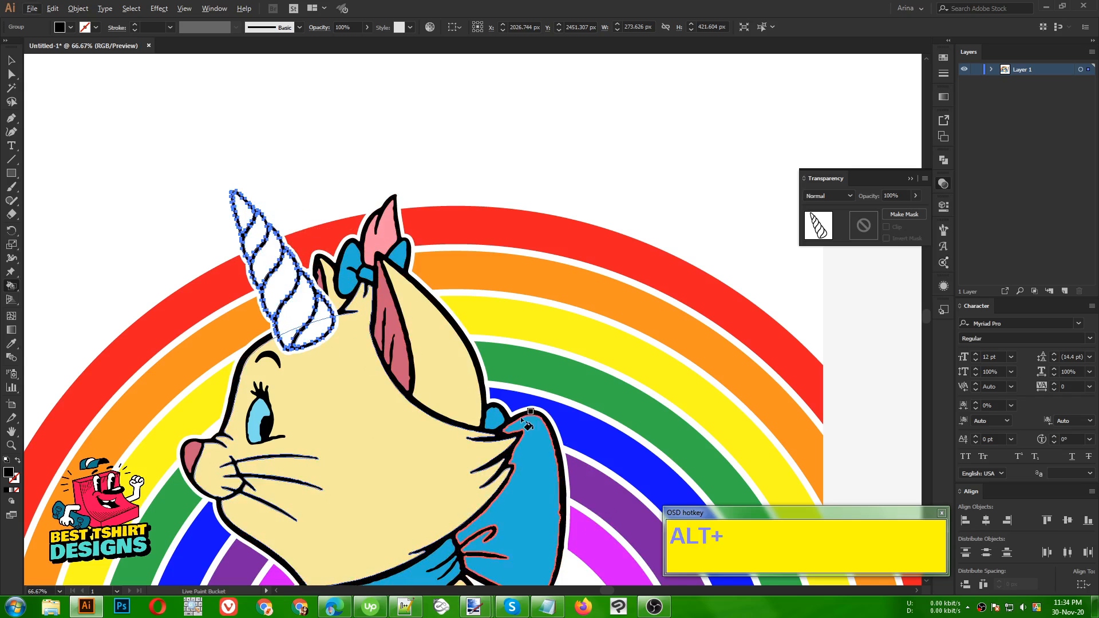
{"action": "scroll", "coordinate": [618, 427], "scroll_direction": "down", "scroll_amount": 1}
{"action": "key", "text": "alt"}
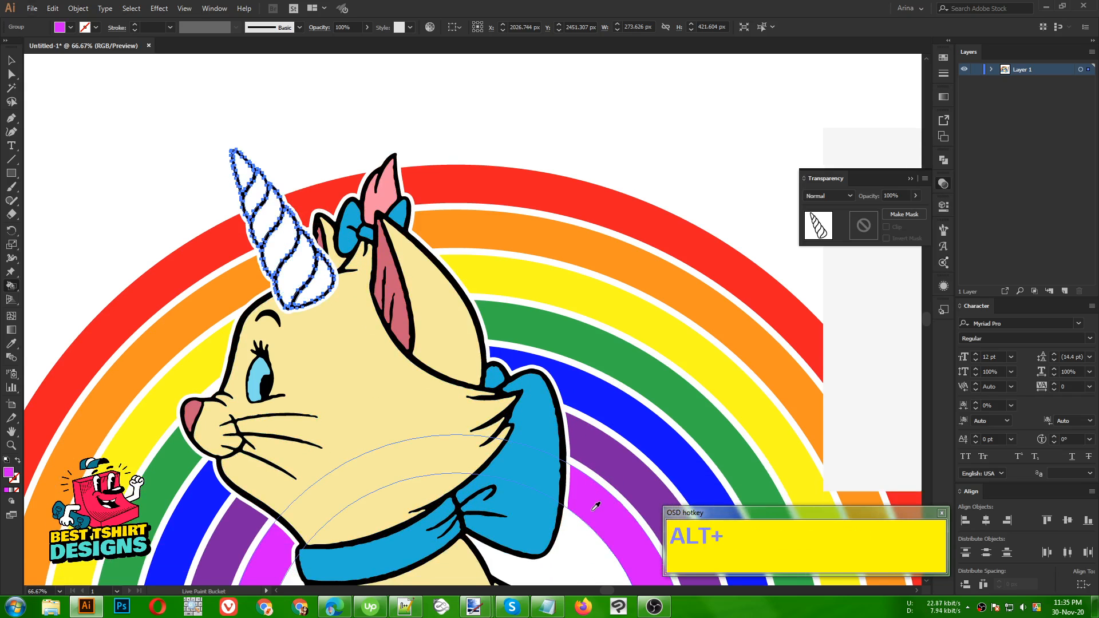
{"action": "left_click", "coordinate": [328, 295]}
{"action": "key", "text": "ctrl+z"}
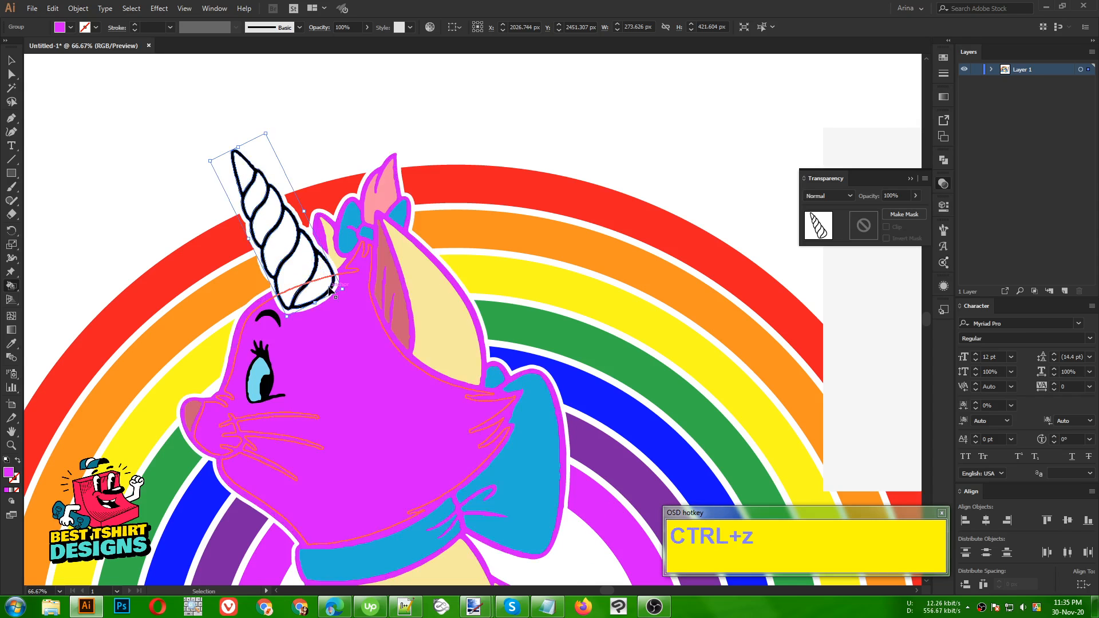
Isolate the unicorn horn group and fill its lowest section with the magenta of the rainbow's innermost band using Live Paint.
{"action": "key", "text": "v"}
{"action": "left_click", "coordinate": [331, 153]}
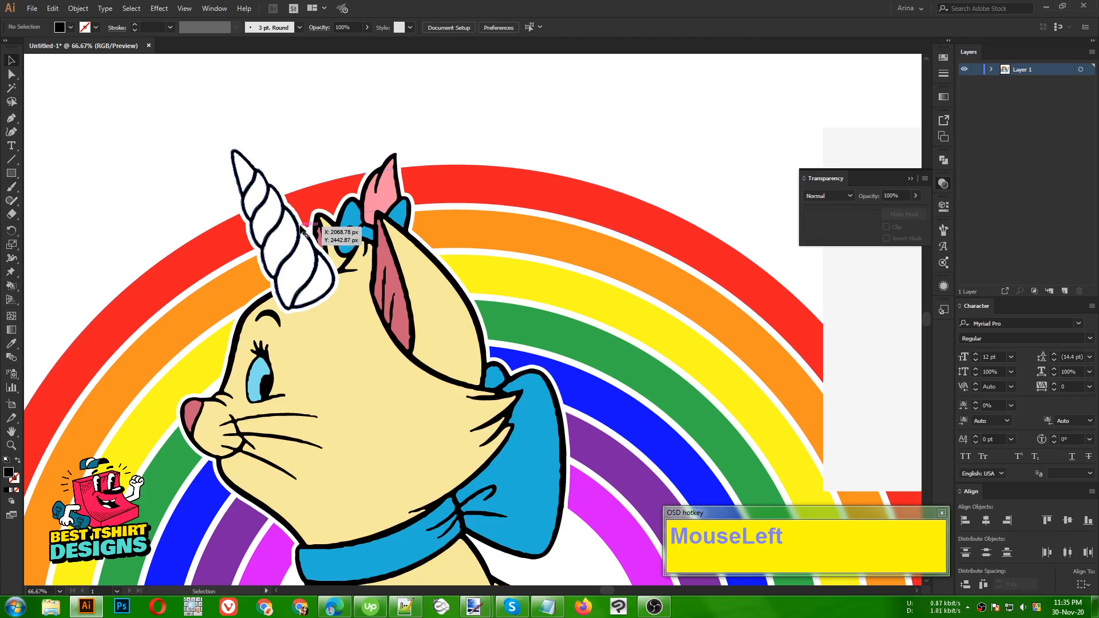
{"action": "double_click", "coordinate": [273, 194]}
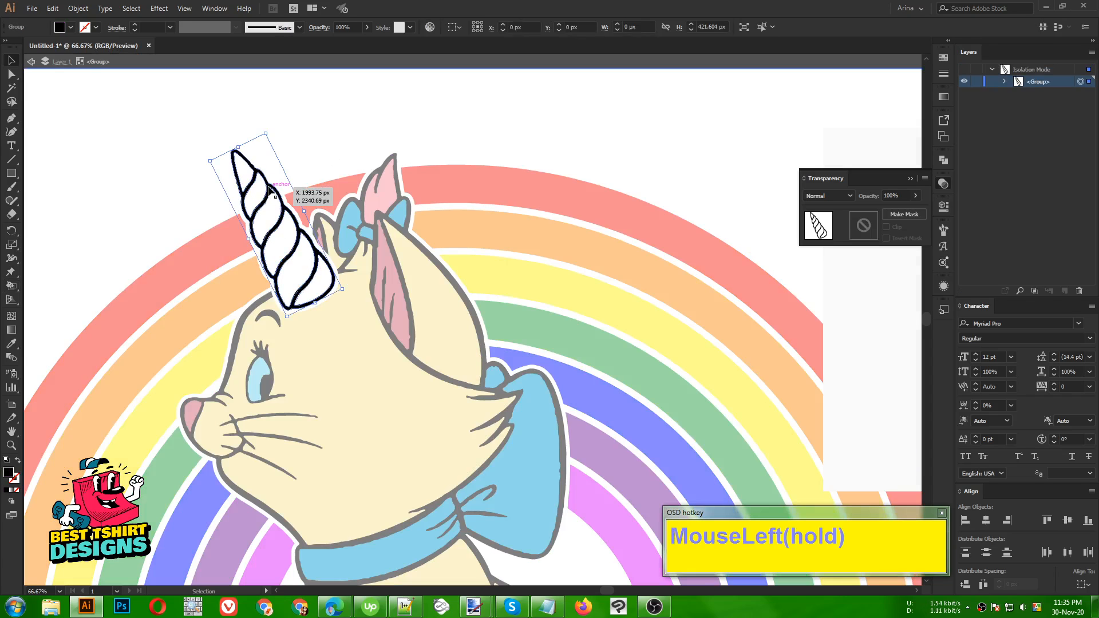
{"action": "key", "text": "k"}
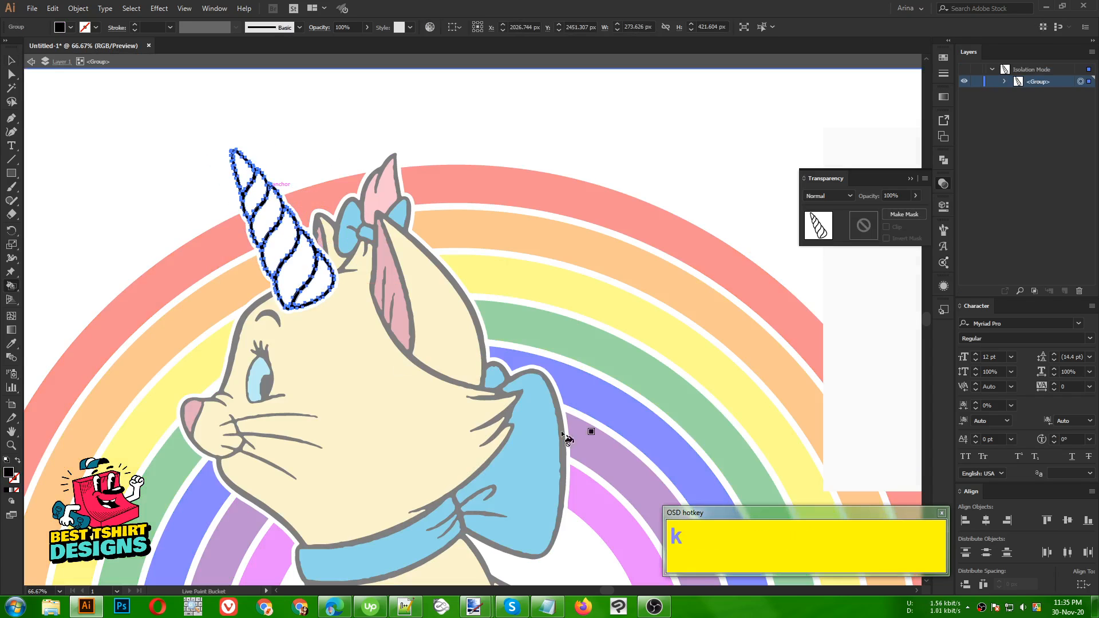
{"action": "key", "text": "alt"}
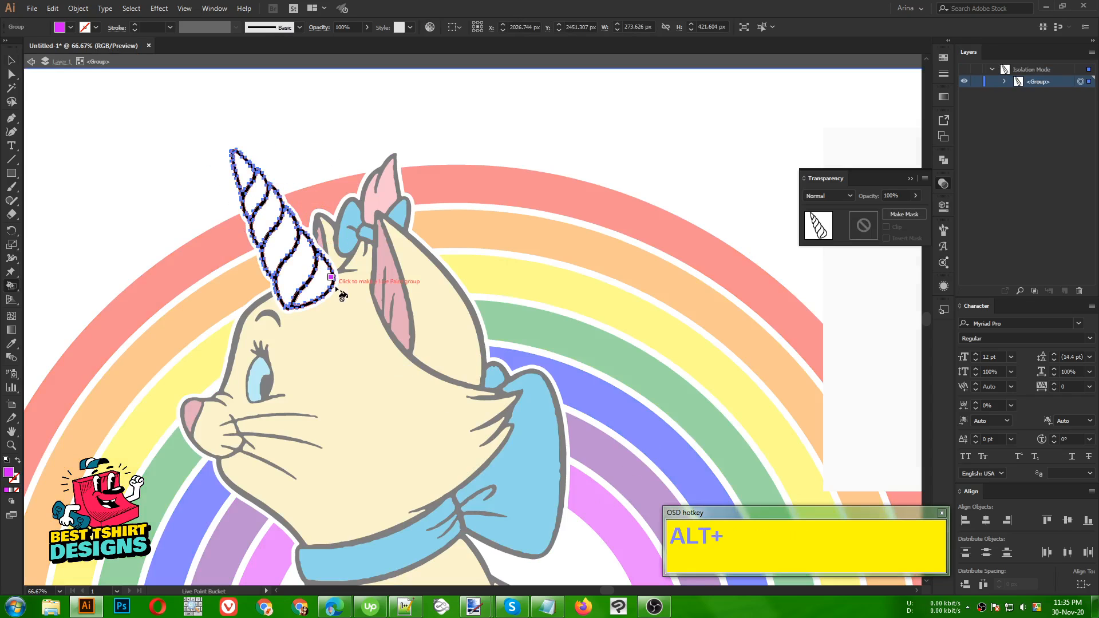
{"action": "left_click", "coordinate": [326, 281]}
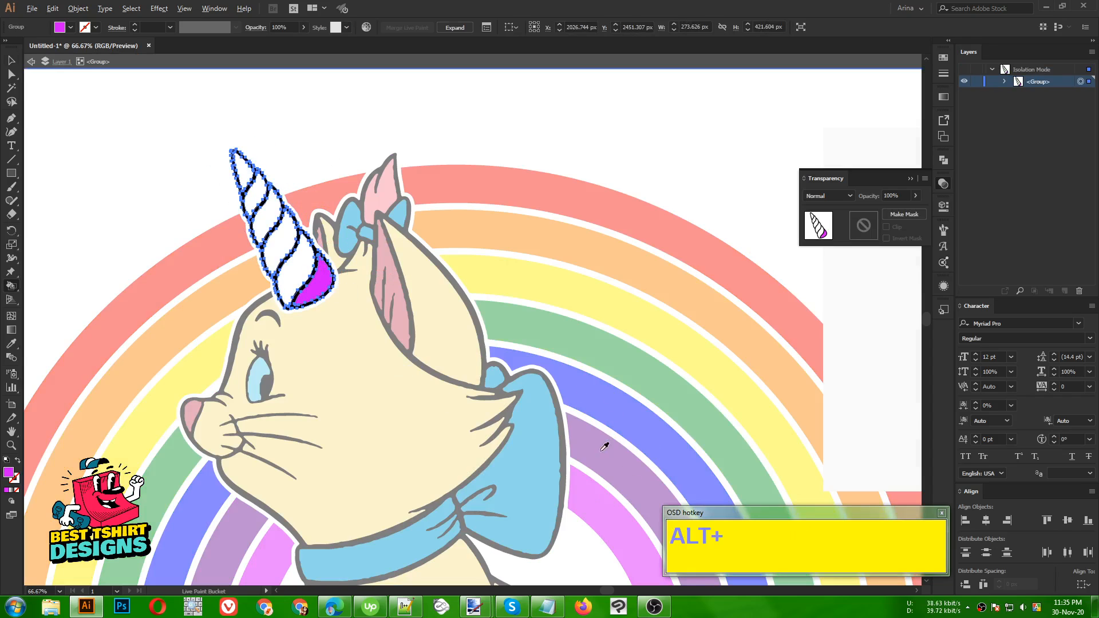
Fill the horn's next three sections upward with the rainbow's blue, green and yellow using Live Paint.
{"action": "left_click", "coordinate": [309, 265]}
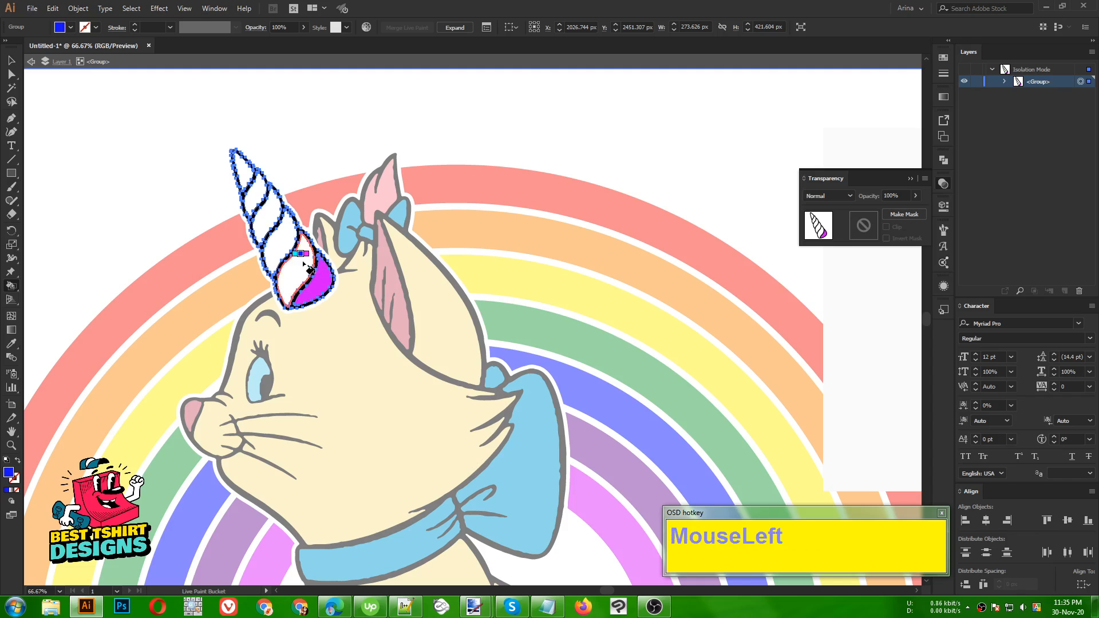
{"action": "left_click", "coordinate": [296, 274]}
{"action": "left_click", "coordinate": [593, 337], "text": "alt"}
{"action": "left_click", "coordinate": [290, 232]}
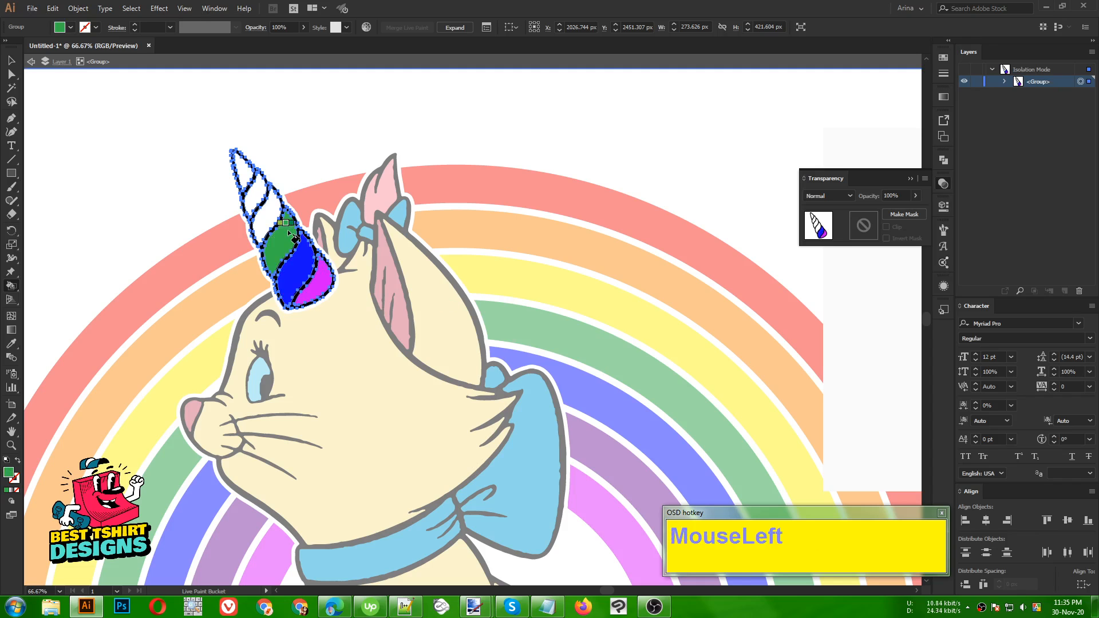
{"action": "left_click", "coordinate": [557, 302], "text": "alt"}
{"action": "left_click", "coordinate": [272, 213]}
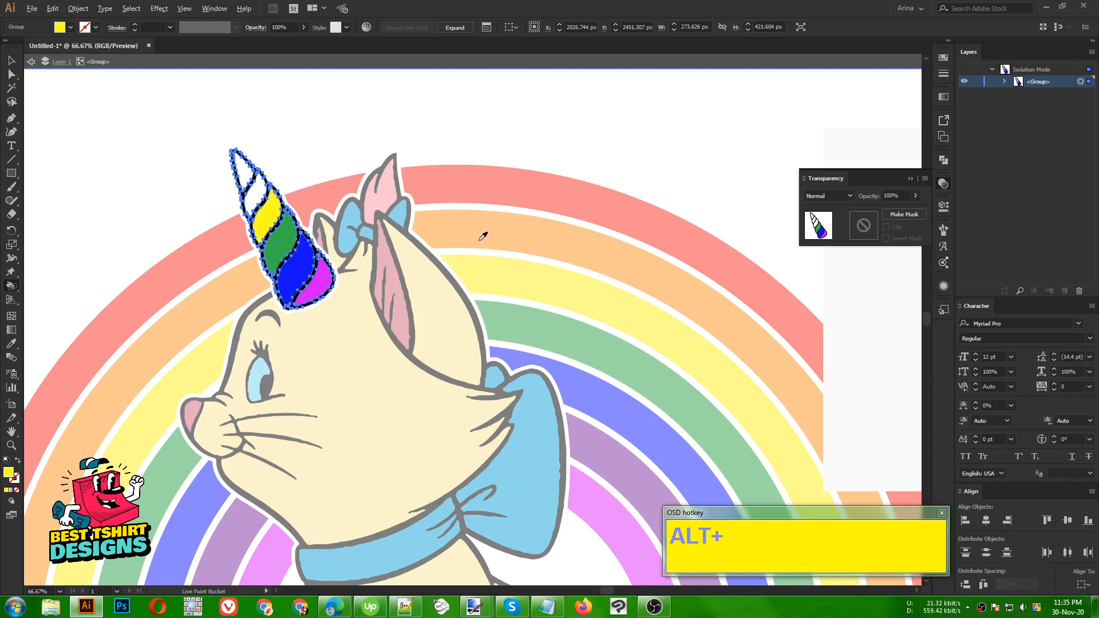
Fill the horn's upper section with the rainbow's orange and its tip with red, and leave the horn group's isolation.
{"action": "left_click", "coordinate": [255, 198]}
{"action": "left_click", "coordinate": [479, 177], "text": "alt"}
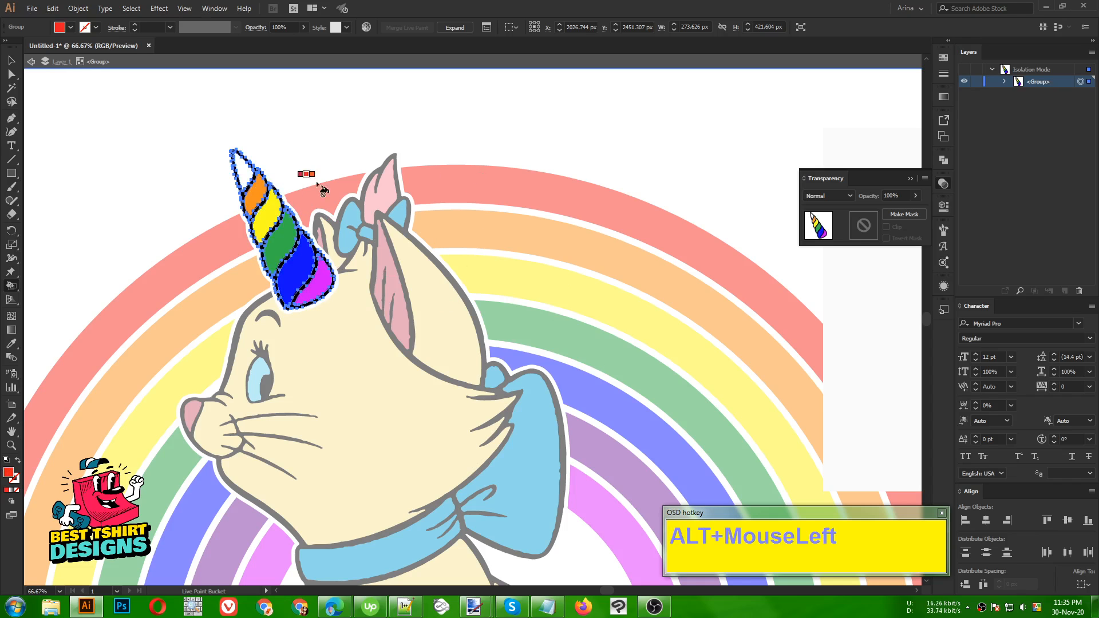
{"action": "left_click", "coordinate": [247, 171]}
{"action": "scroll", "coordinate": [336, 180], "scroll_direction": "down", "scroll_amount": 1}
{"action": "key", "text": "v"}
{"action": "left_click", "coordinate": [395, 135]}
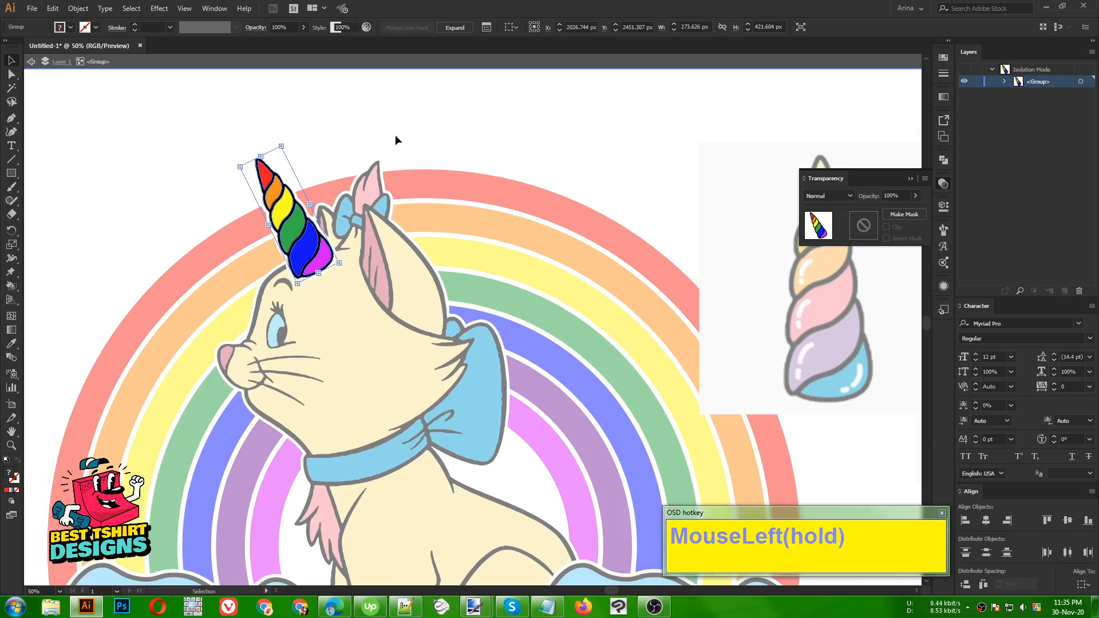
{"action": "scroll", "coordinate": [226, 167], "scroll_direction": "down", "scroll_amount": 1}
{"action": "scroll", "coordinate": [226, 166], "scroll_direction": "down", "scroll_amount": 1}
{"action": "double_click", "coordinate": [444, 133]}
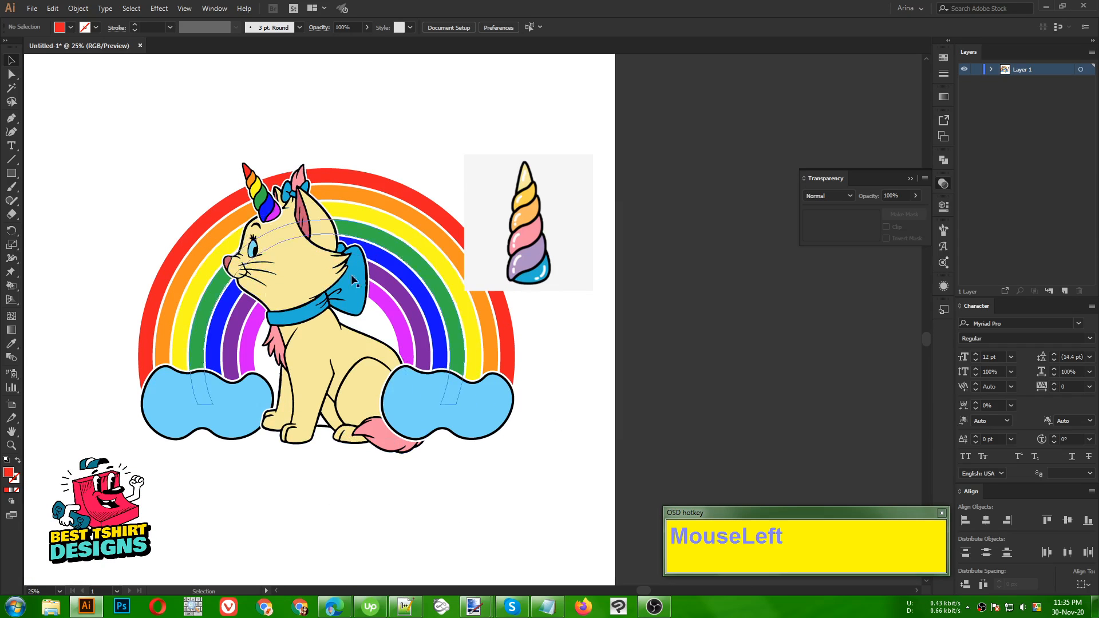
Isolate the cat group, delete the reference horn image inside it, and leave isolation.
{"action": "left_click_drag", "start_coordinate": [525, 224], "coordinate": [572, 229]}
{"action": "key", "text": "ctrl+z"}
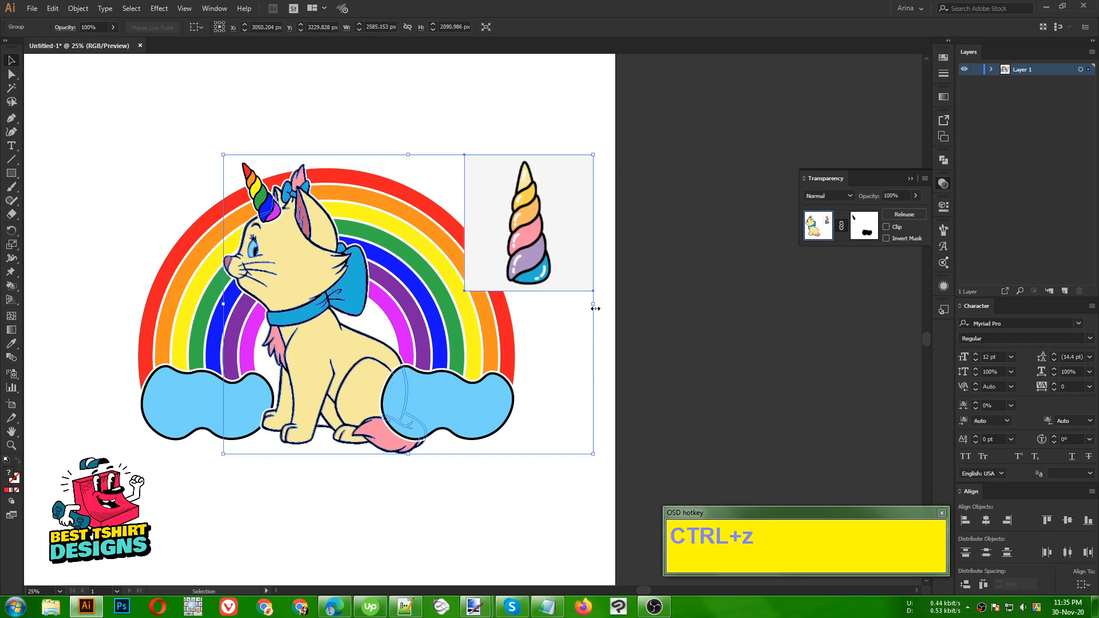
{"action": "left_click", "coordinate": [634, 327]}
{"action": "left_click", "coordinate": [514, 213]}
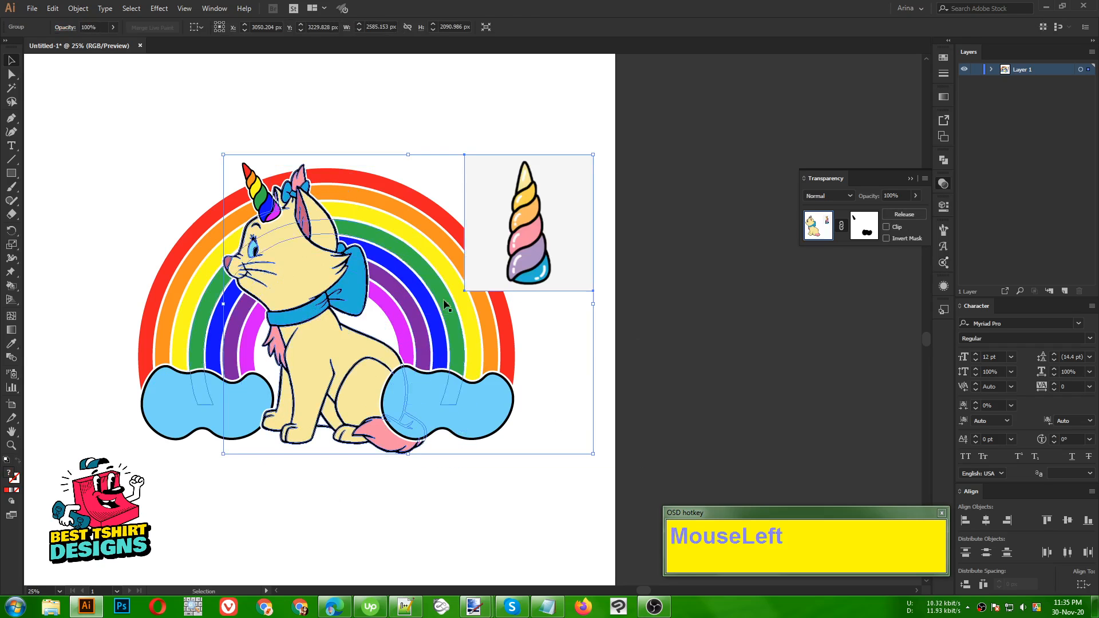
{"action": "double_click", "coordinate": [513, 235]}
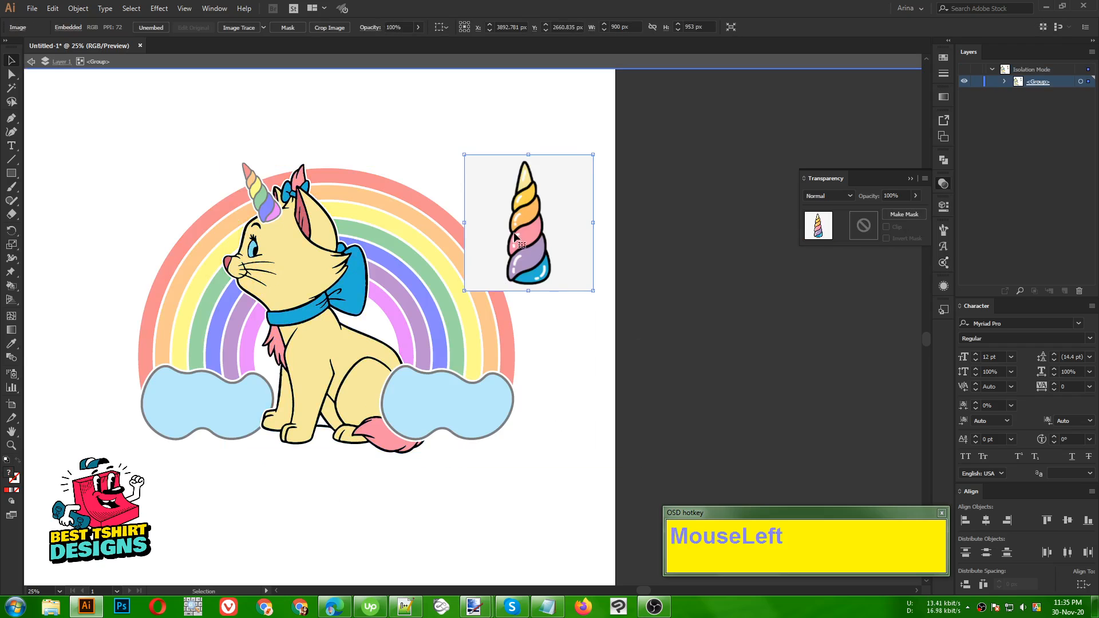
{"action": "key", "text": "Delete"}
{"action": "double_click", "coordinate": [565, 333]}
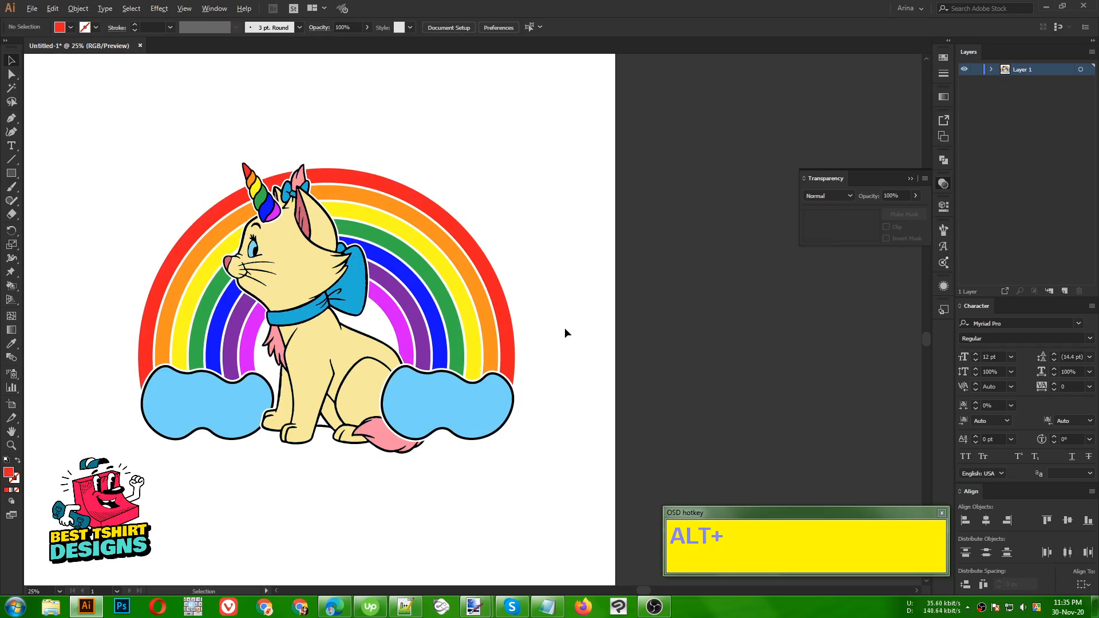
{"action": "scroll", "coordinate": [564, 334], "scroll_direction": "down", "scroll_amount": 1}
{"action": "scroll", "coordinate": [565, 333], "scroll_direction": "up", "scroll_amount": 1}
{"action": "left_click", "coordinate": [547, 233]}
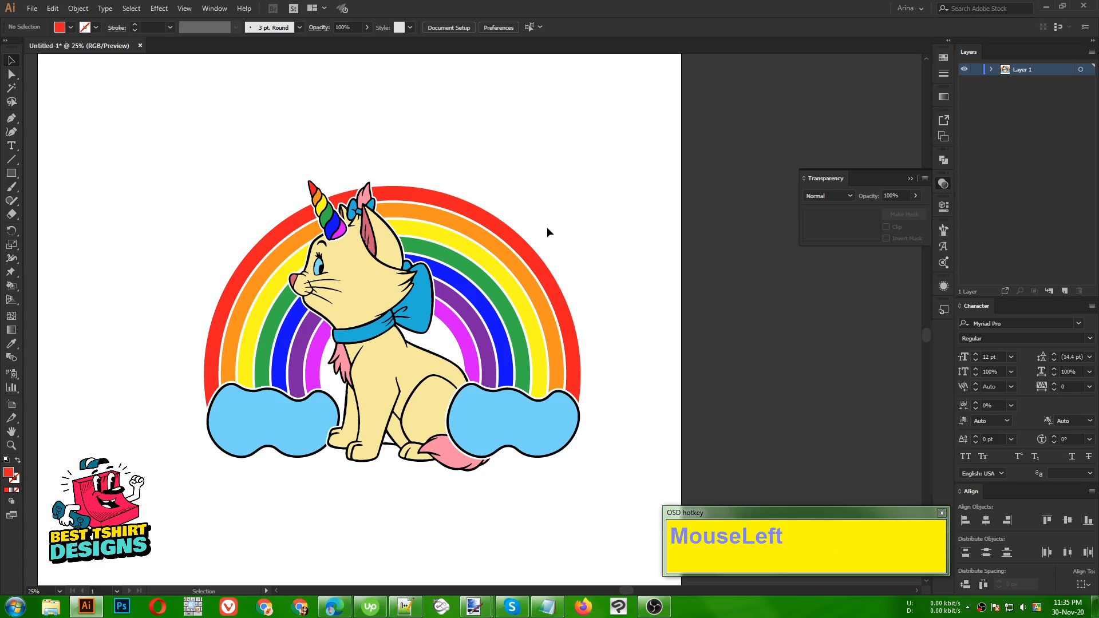
{"action": "left_click_drag", "start_coordinate": [159, 155], "coordinate": [624, 523]}
{"action": "left_click", "coordinate": [644, 403]}
{"action": "scroll", "coordinate": [477, 345], "scroll_direction": "up", "scroll_amount": 1}
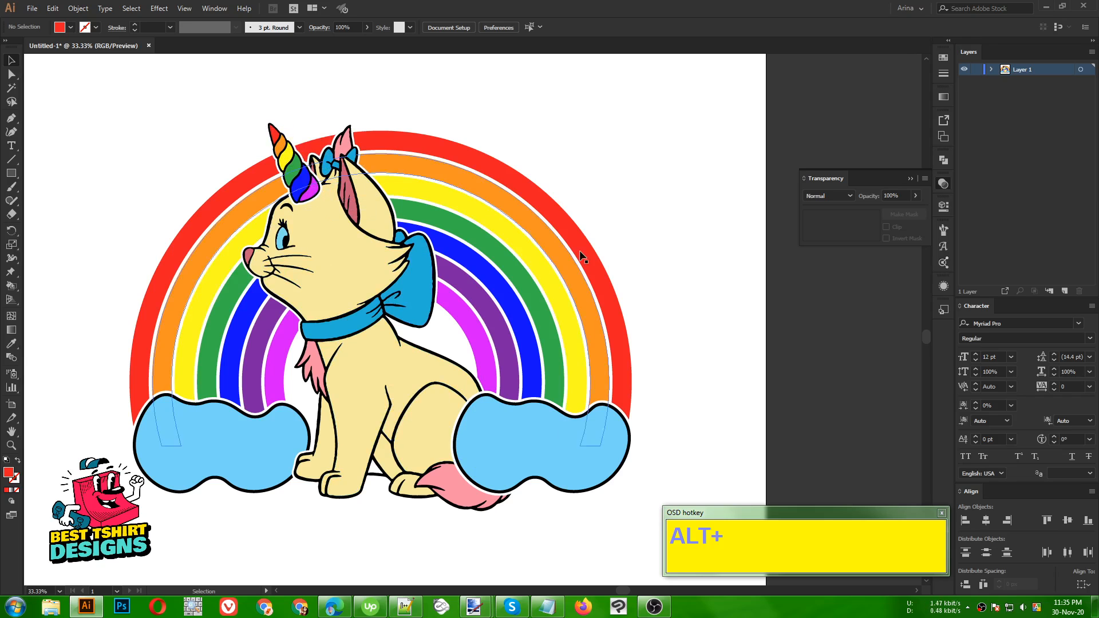
Isolate the rainbow group, give all its bands a 5 pt black stroke, and leave isolation.
{"action": "left_click", "coordinate": [542, 305]}
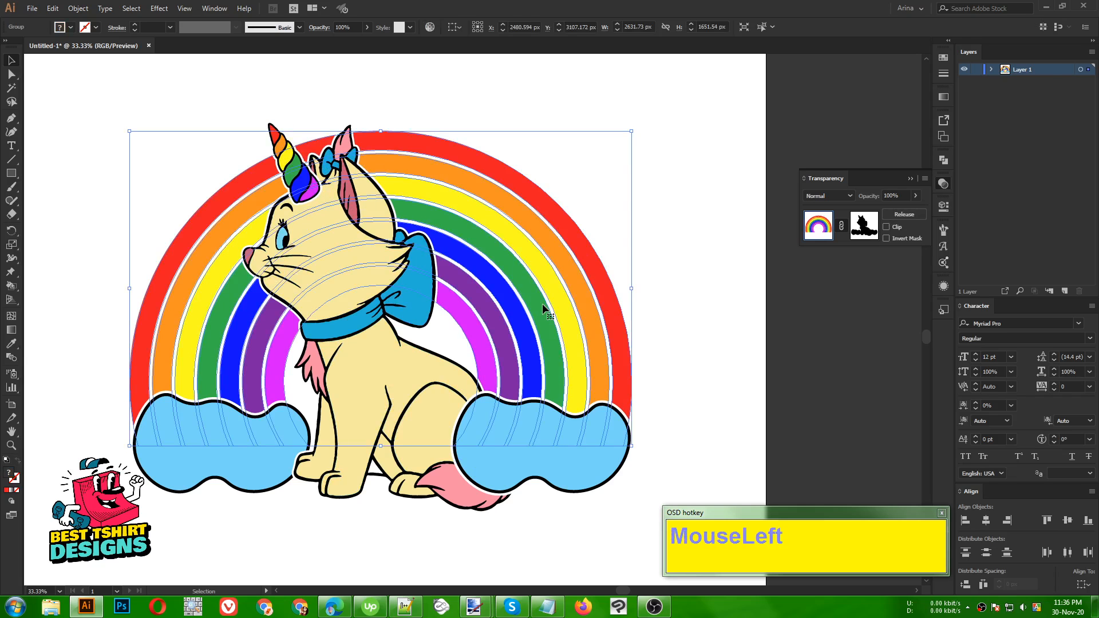
{"action": "double_click", "coordinate": [542, 308]}
{"action": "left_click", "coordinate": [542, 308]}
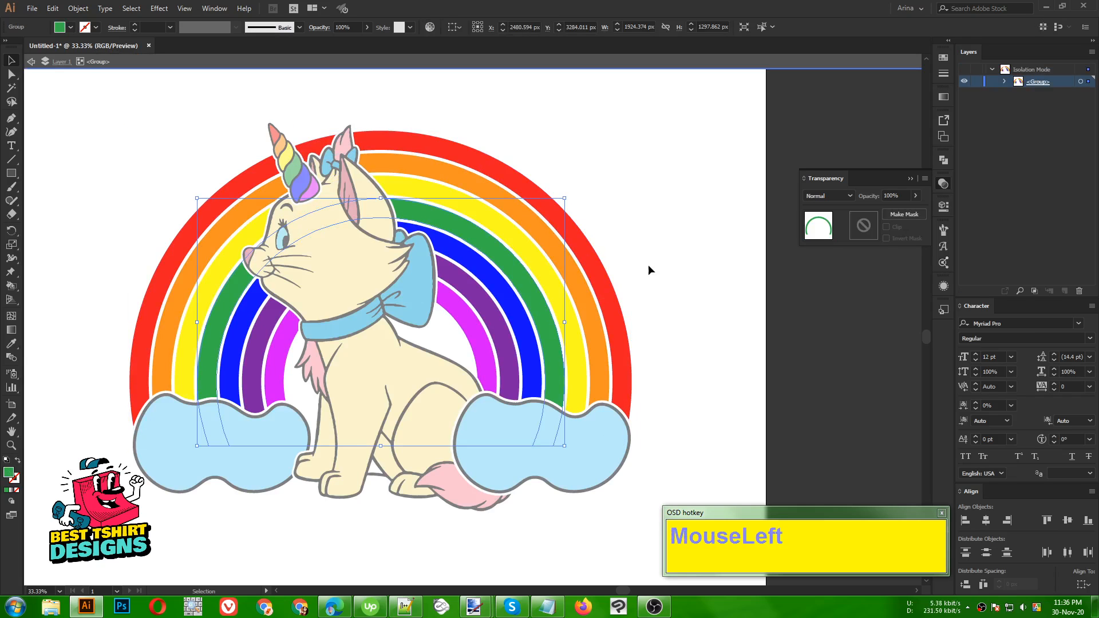
{"action": "left_click_drag", "start_coordinate": [649, 266], "coordinate": [465, 352]}
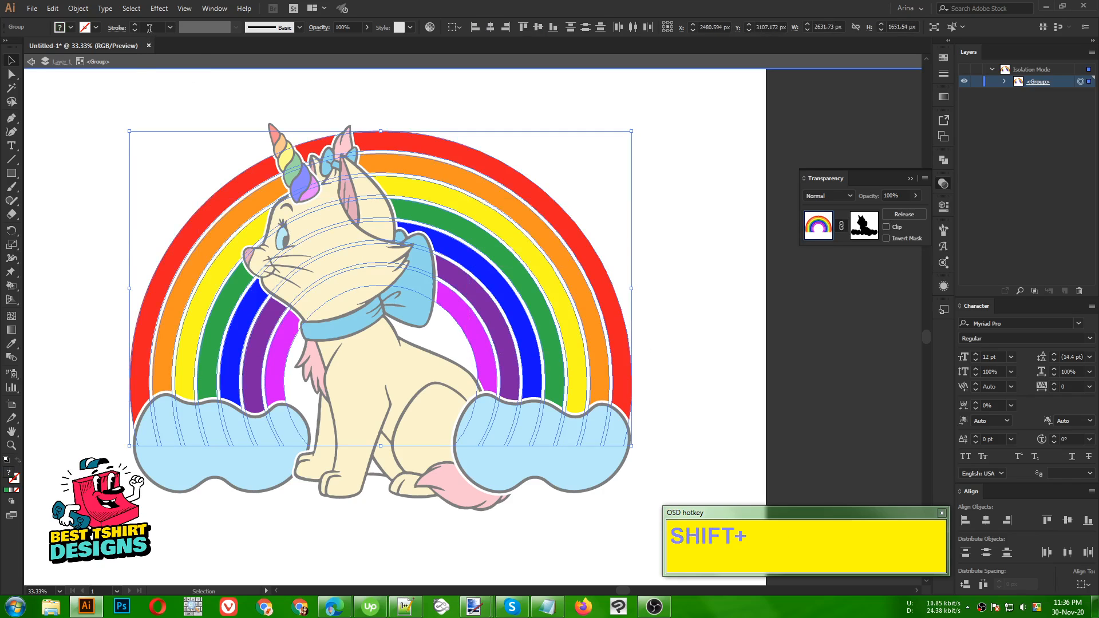
{"action": "scroll", "coordinate": [150, 29], "scroll_direction": "up", "scroll_amount": 1}
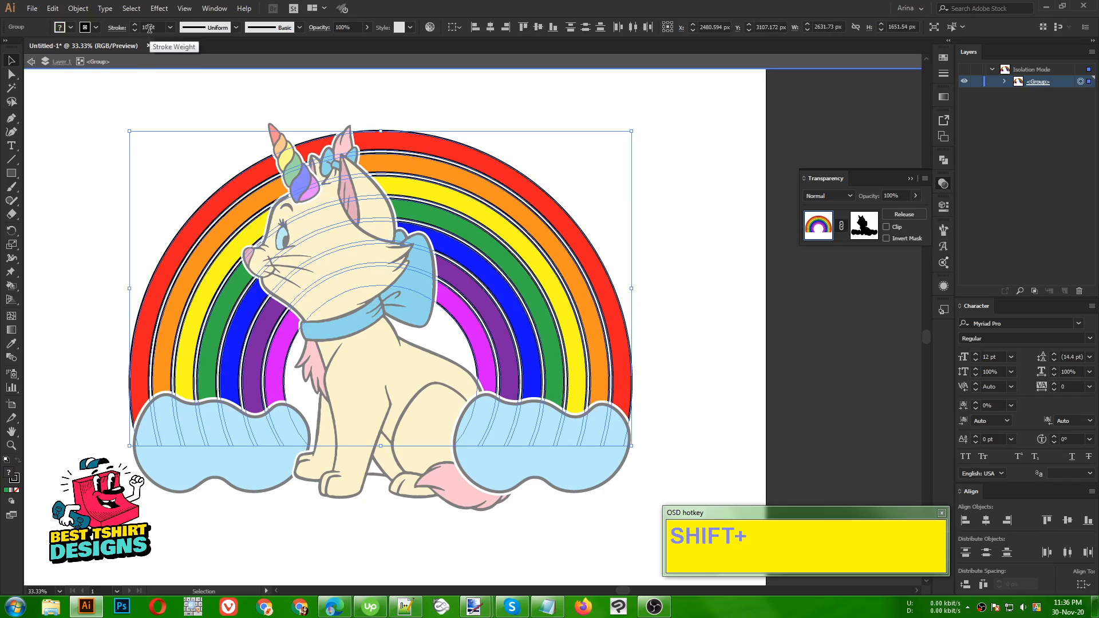
{"action": "scroll", "coordinate": [153, 28], "scroll_direction": "down", "scroll_amount": 4}
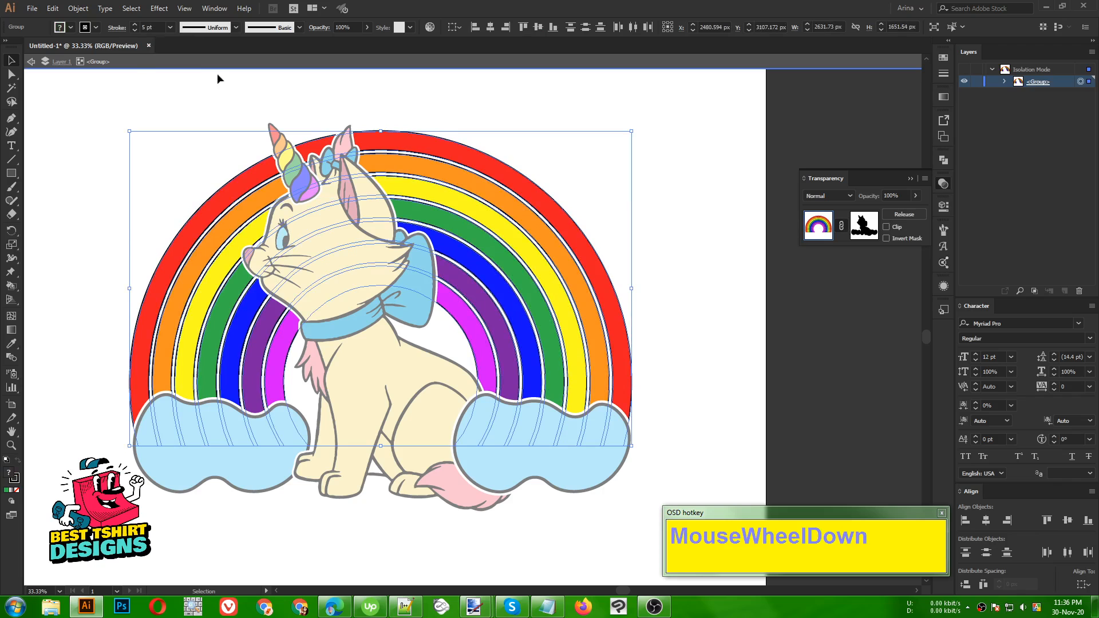
{"action": "left_click", "coordinate": [543, 148]}
{"action": "double_click", "coordinate": [669, 290]}
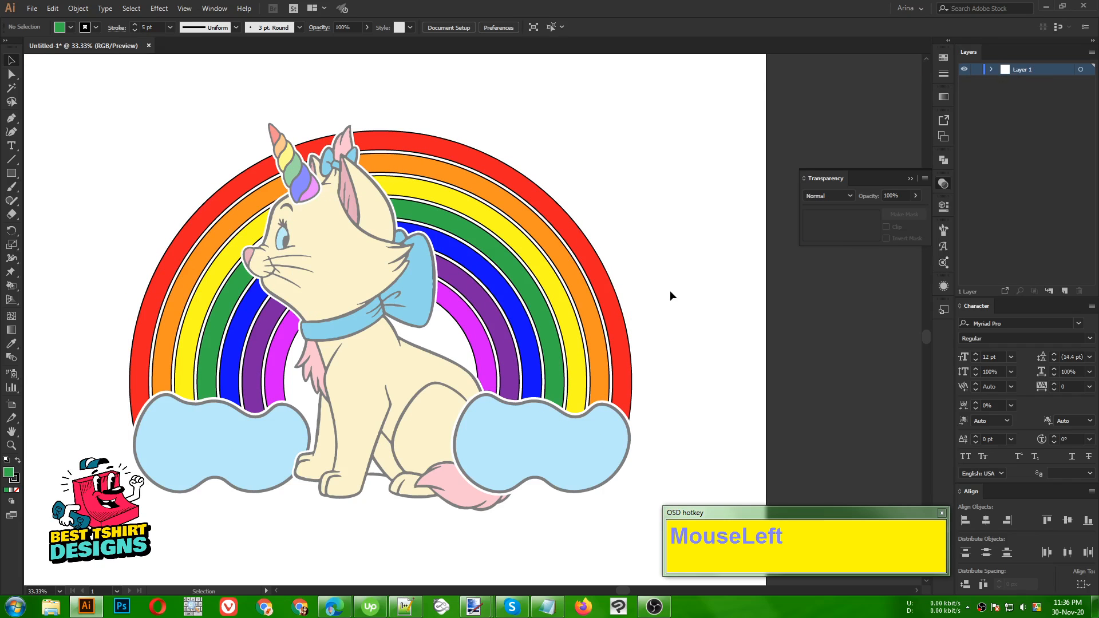
{"action": "scroll", "coordinate": [537, 211], "scroll_direction": "down", "scroll_amount": 1}
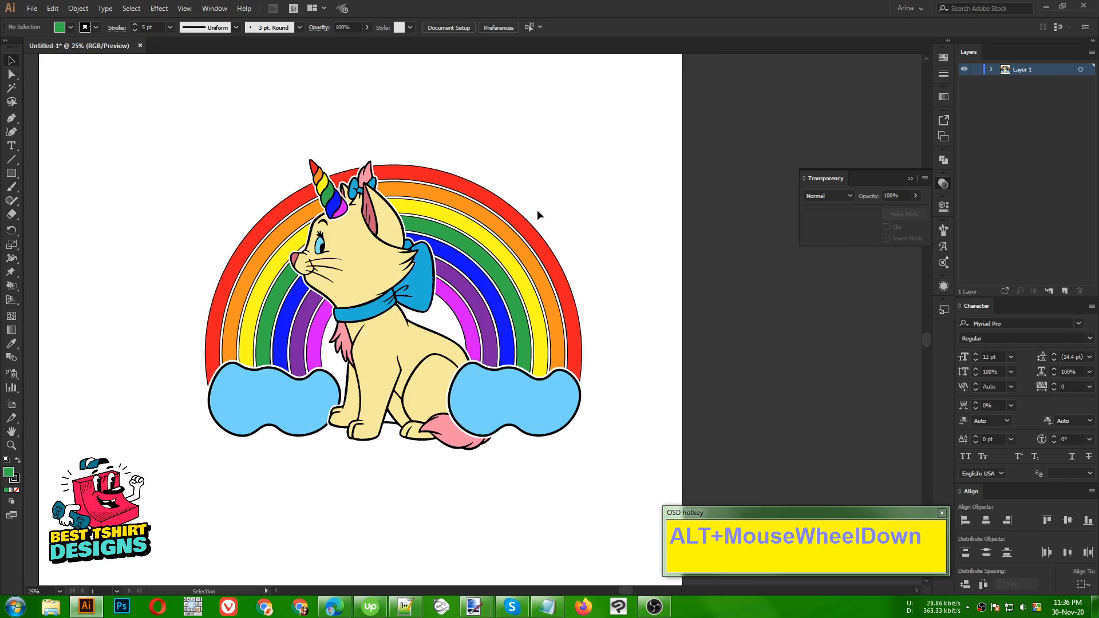
Preview the artwork on a black rectangle of about 3392 by 2580 px pasted behind it, and delete the rectangle.
{"action": "left_click", "coordinate": [544, 208]}
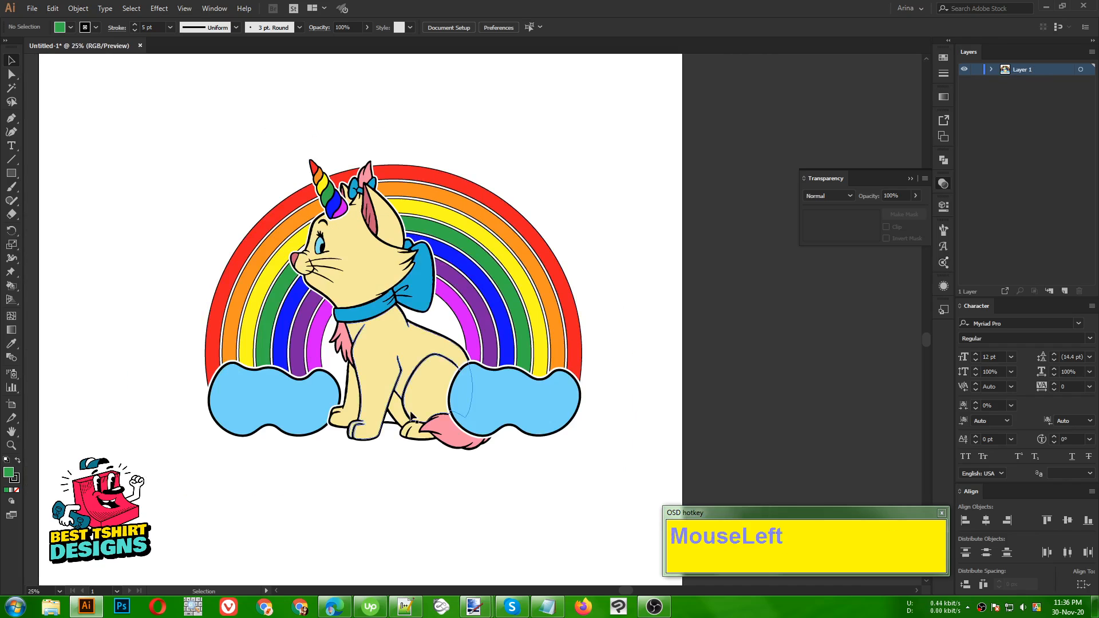
{"action": "left_click_drag", "start_coordinate": [144, 134], "coordinate": [630, 505]}
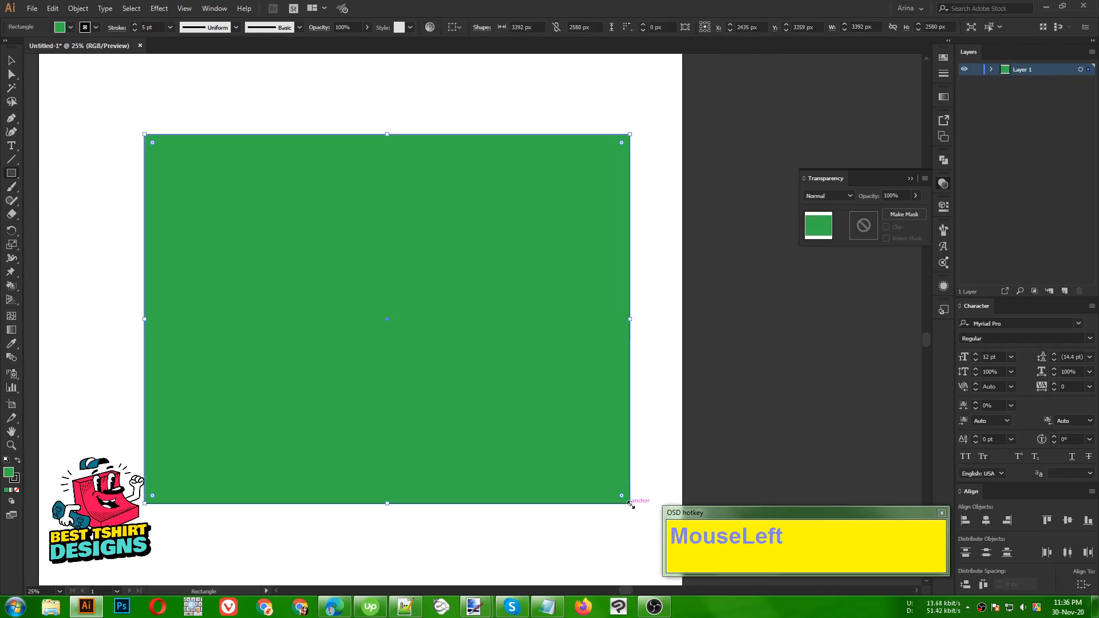
{"action": "left_click", "coordinate": [64, 31]}
{"action": "left_click", "coordinate": [32, 46]}
{"action": "key", "text": "ctrl+x"}
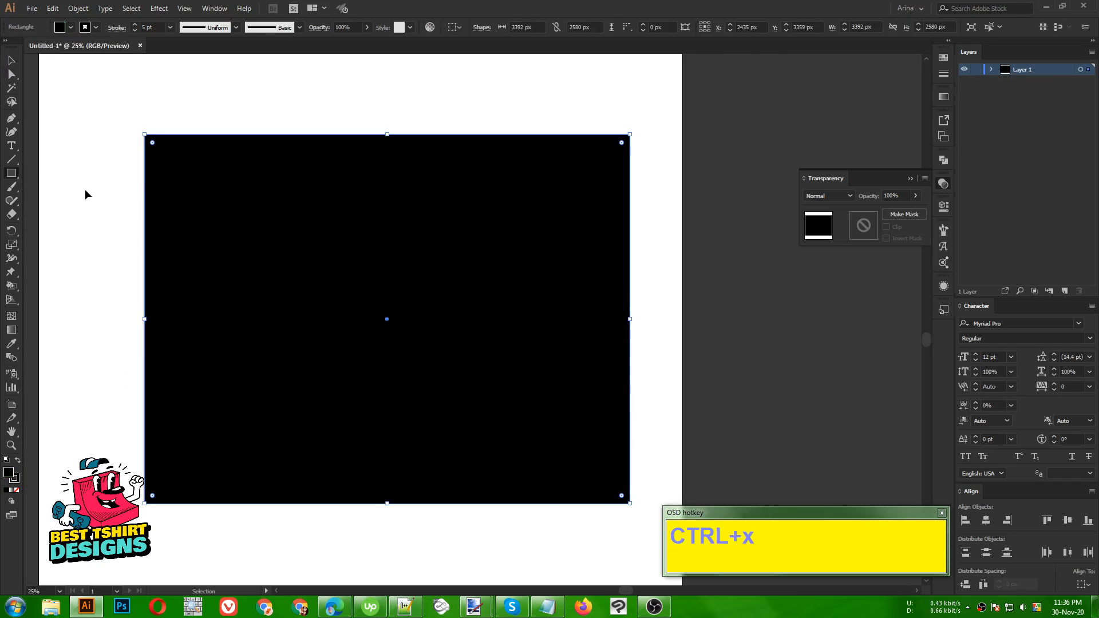
{"action": "key", "text": "ctrl+b"}
{"action": "key", "text": "v"}
{"action": "left_click", "coordinate": [74, 239]}
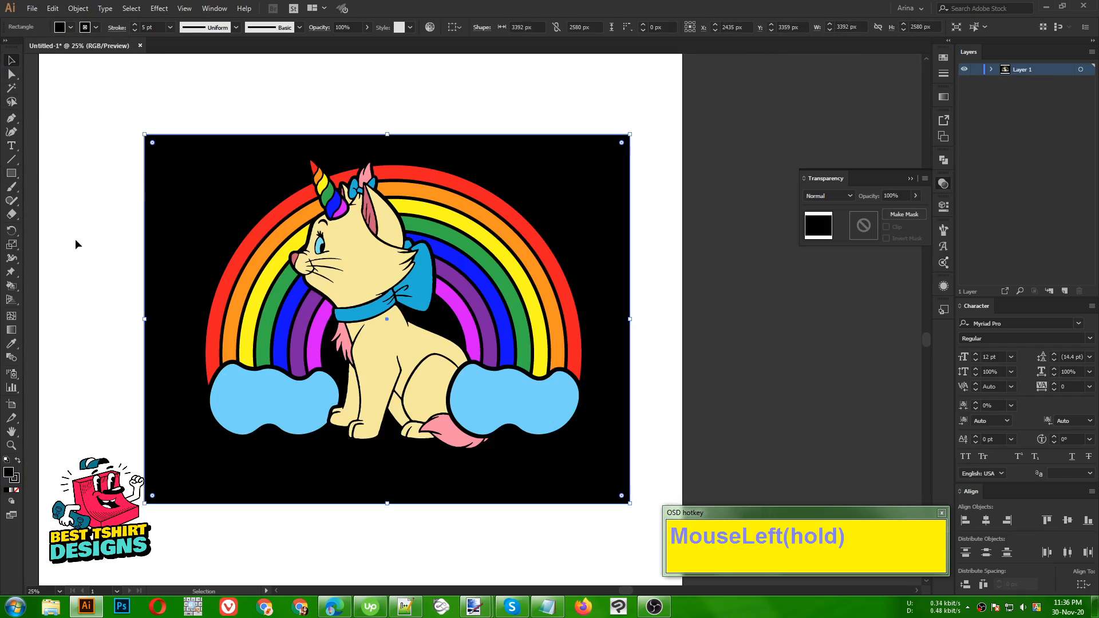
{"action": "left_click", "coordinate": [598, 180]}
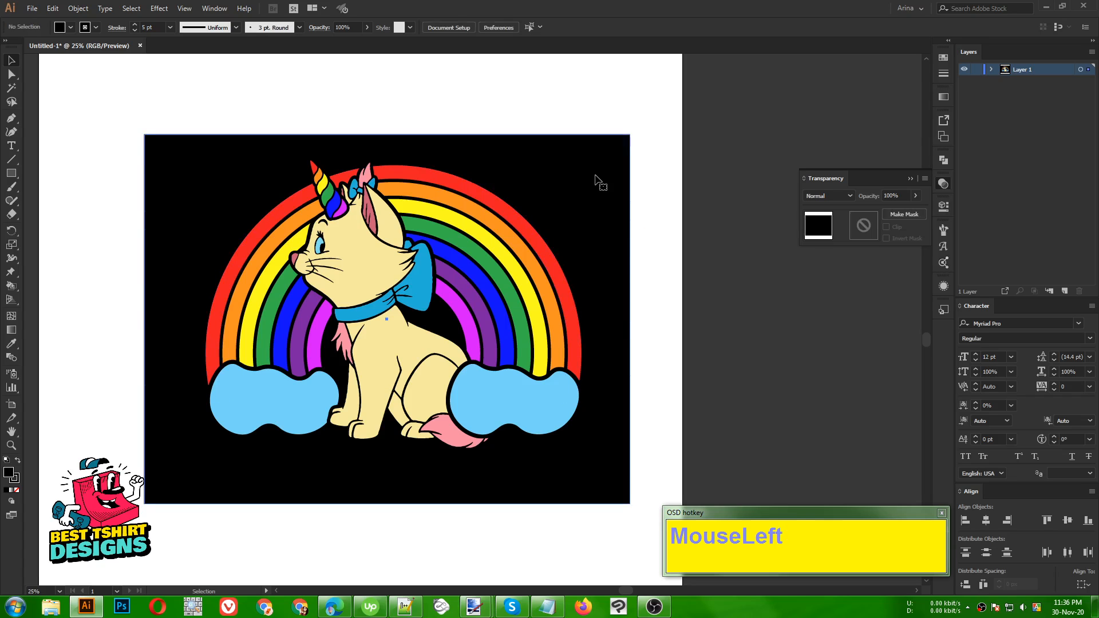
{"action": "key", "text": "Delete"}
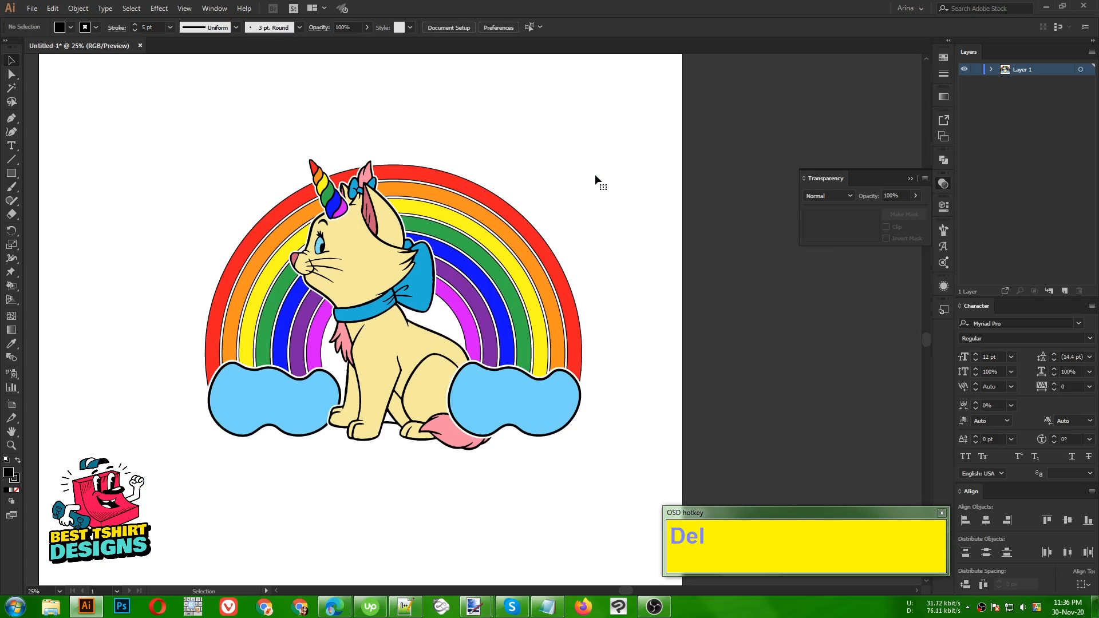
{"action": "left_click", "coordinate": [595, 176]}
{"action": "left_click_drag", "start_coordinate": [135, 118], "coordinate": [617, 504]}
{"action": "left_click", "coordinate": [628, 408]}
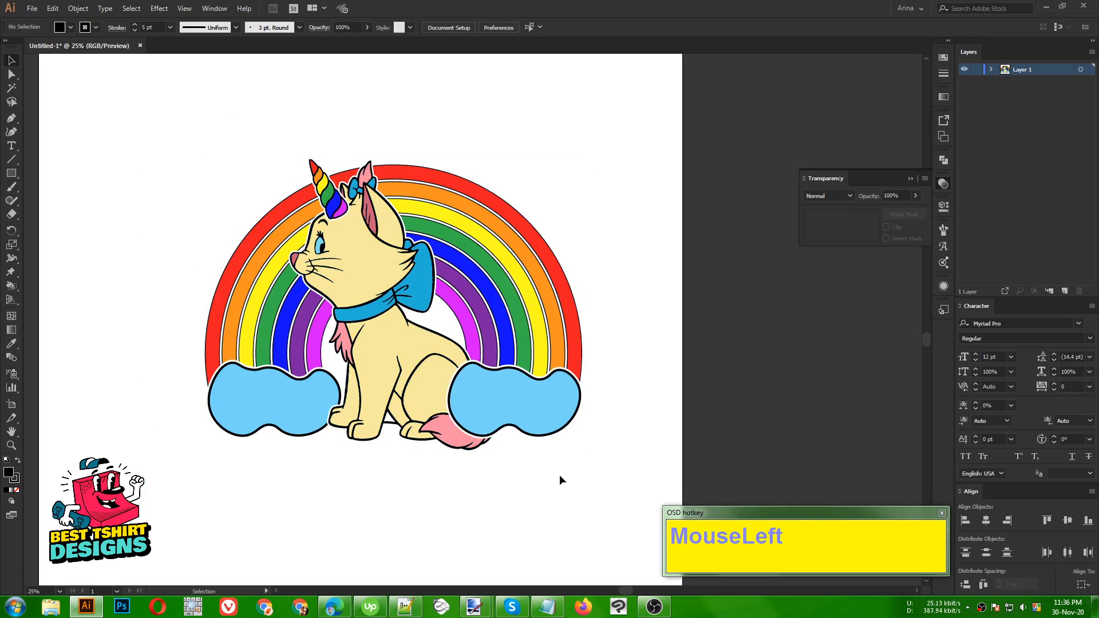
{"action": "left_click_drag", "start_coordinate": [144, 132], "coordinate": [623, 534]}
{"action": "left_click", "coordinate": [668, 379]}
{"action": "left_click_drag", "start_coordinate": [159, 124], "coordinate": [623, 513]}
{"action": "left_click", "coordinate": [528, 525]}
Switch to paint.net to look over the original cat line drawing, and return to Illustrator.
{"action": "mouse_move", "coordinate": [485, 610]}
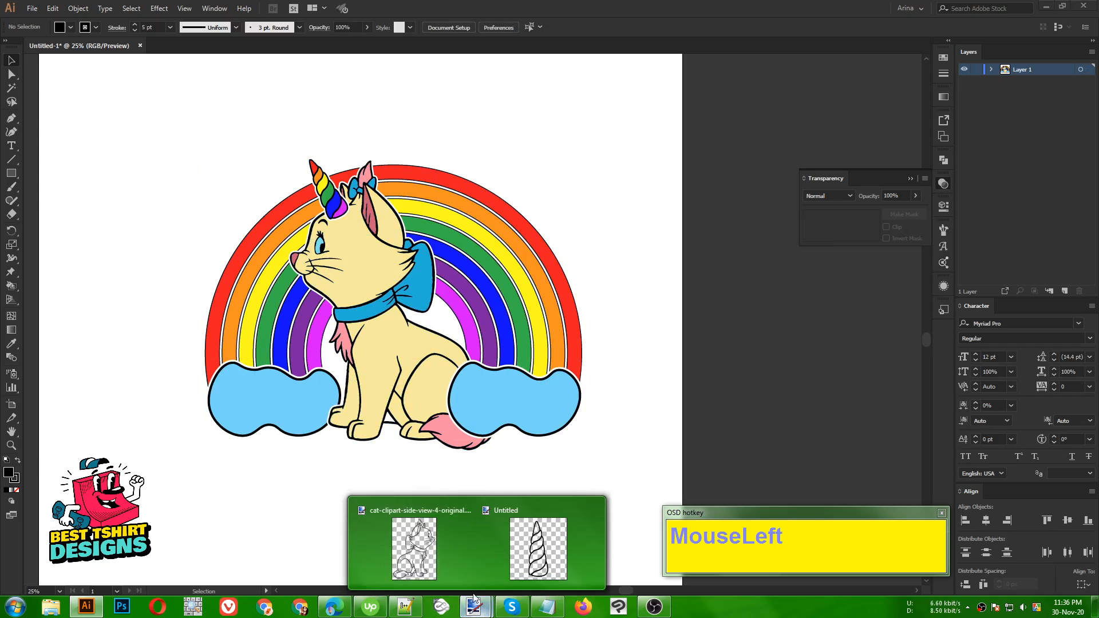
{"action": "left_click", "coordinate": [431, 556]}
{"action": "key", "text": "ctrl+a"}
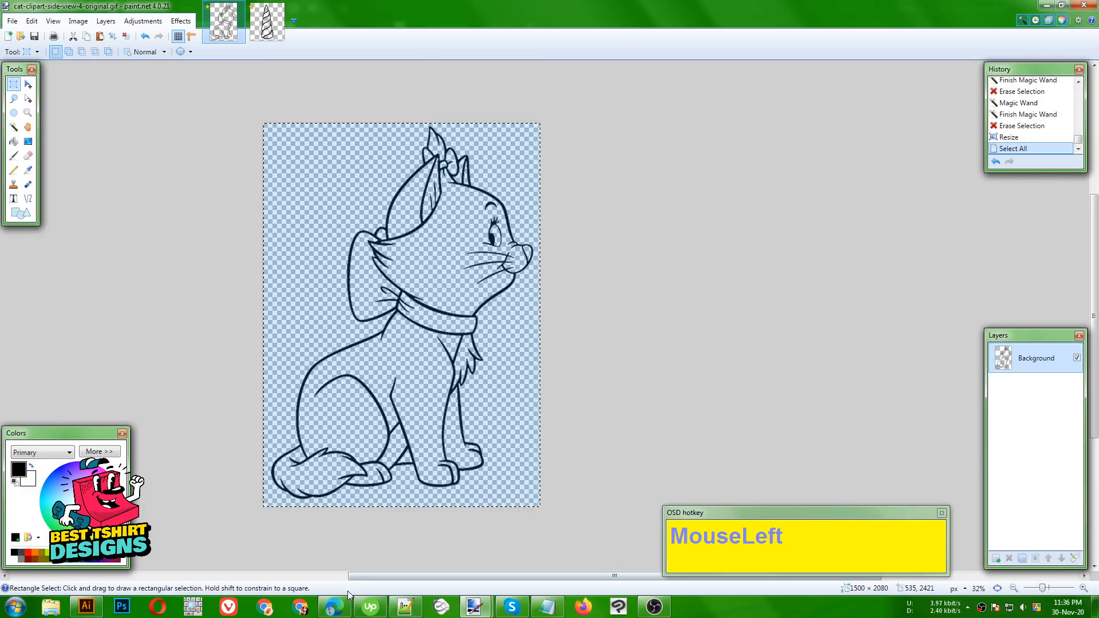
{"action": "left_click", "coordinate": [337, 607]}
{"action": "left_click", "coordinate": [101, 607]}
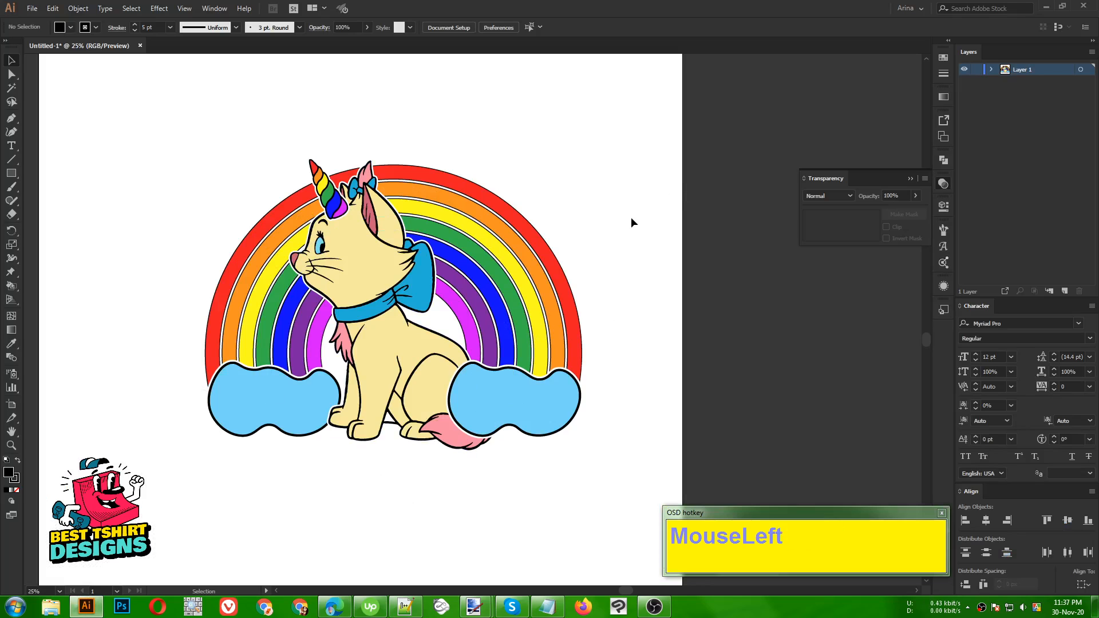
{"action": "left_click_drag", "start_coordinate": [156, 126], "coordinate": [613, 512]}
{"action": "left_click", "coordinate": [608, 479]}
{"action": "left_click", "coordinate": [169, 114]}
{"action": "left_click", "coordinate": [609, 503]}
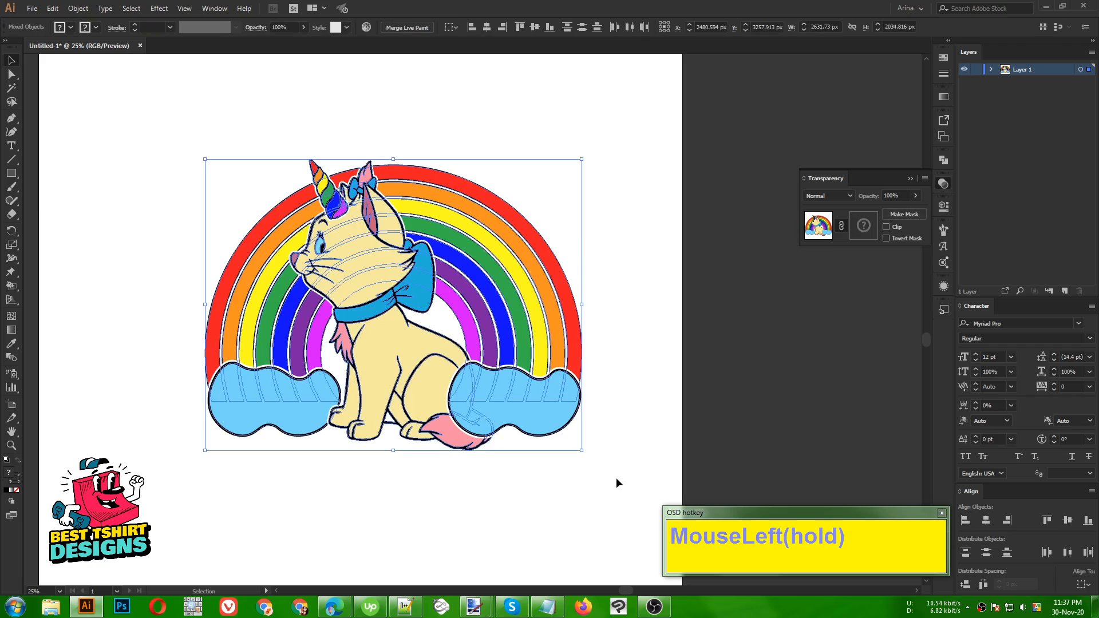
{"action": "left_click", "coordinate": [616, 478]}
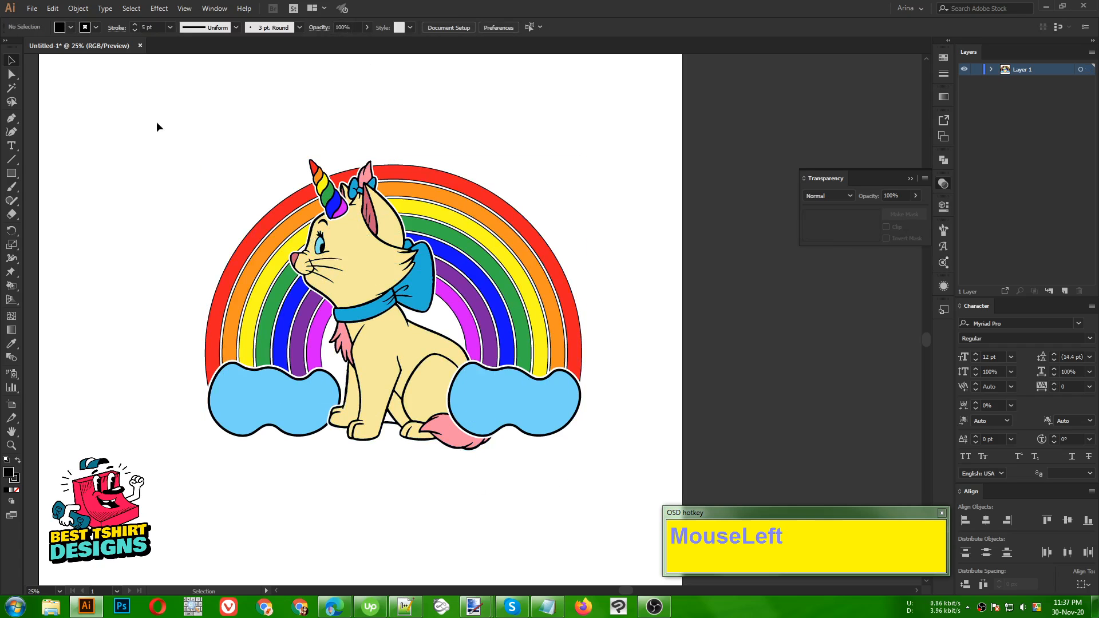
{"action": "left_click_drag", "start_coordinate": [152, 100], "coordinate": [631, 517]}
{"action": "left_click", "coordinate": [621, 495]}
{"action": "left_click", "coordinate": [597, 492]}
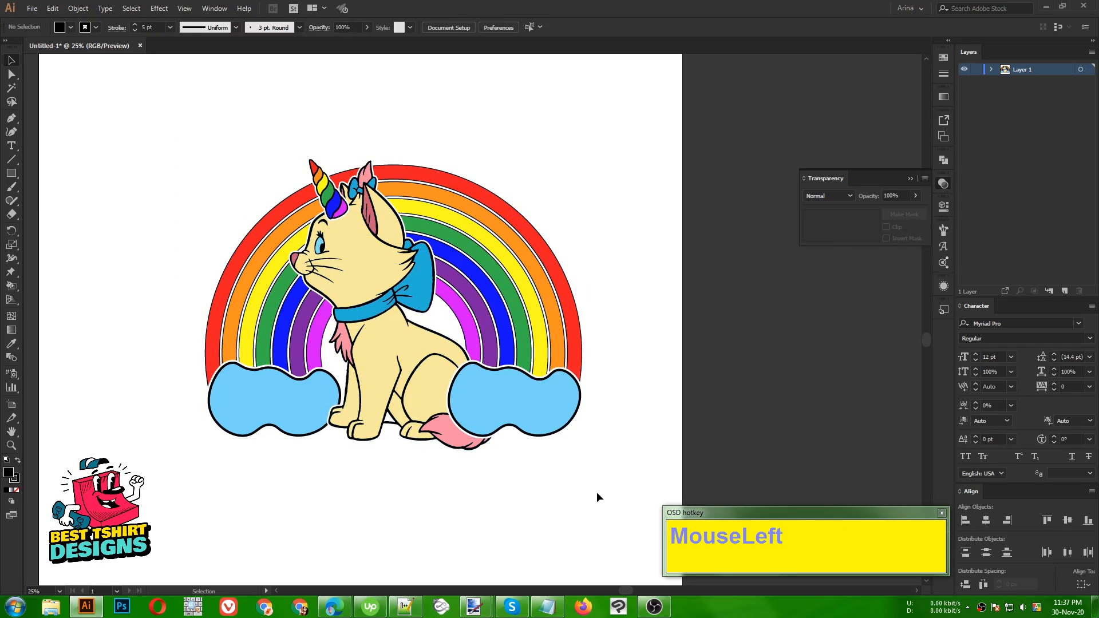